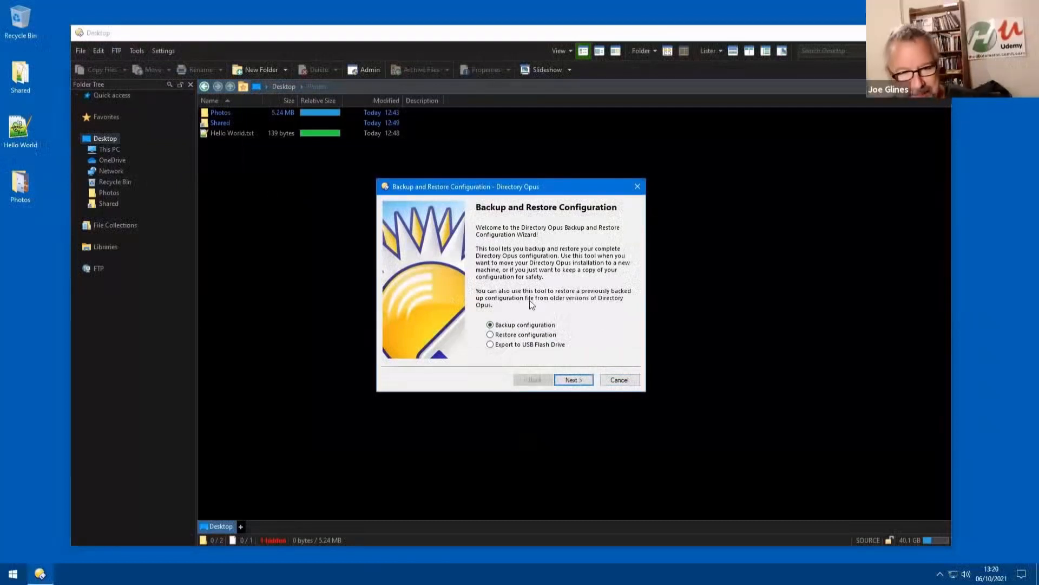
Start a configuration backup and append "Start of video" to the proposed backup file name.
left_click(572, 380)
left_click(600, 293)
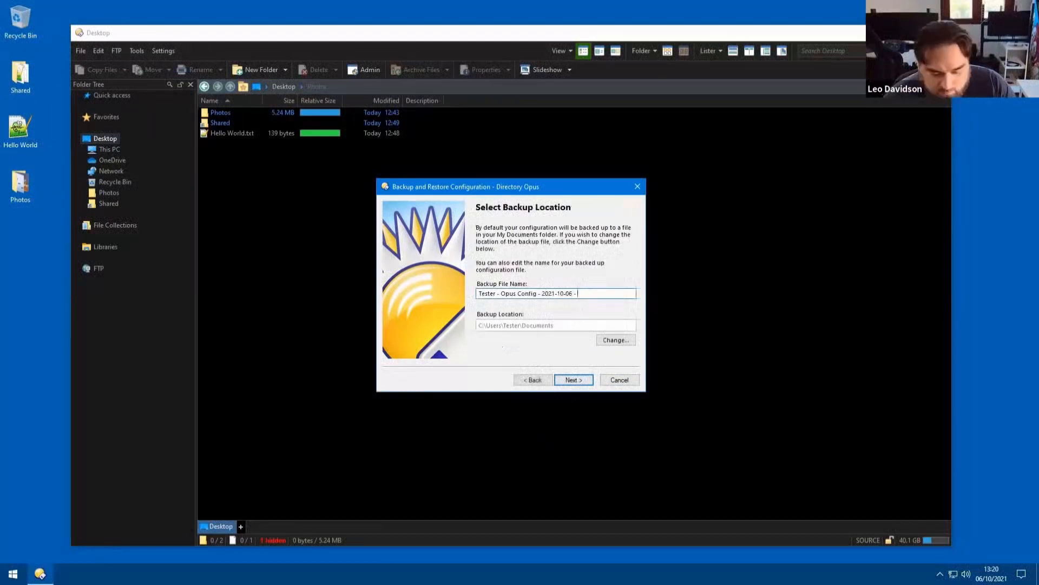
type("- Start of video")
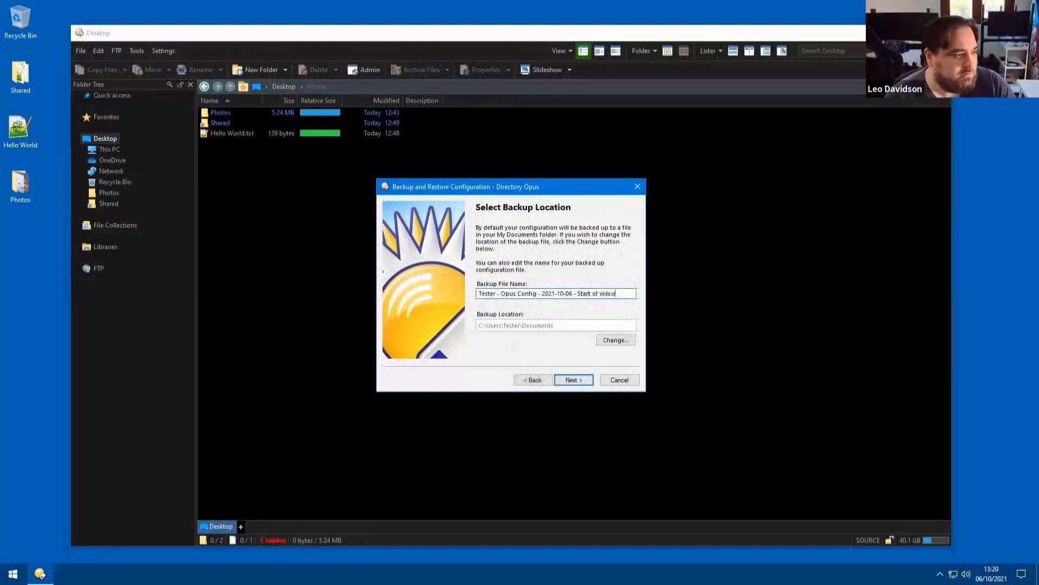
key("Return")
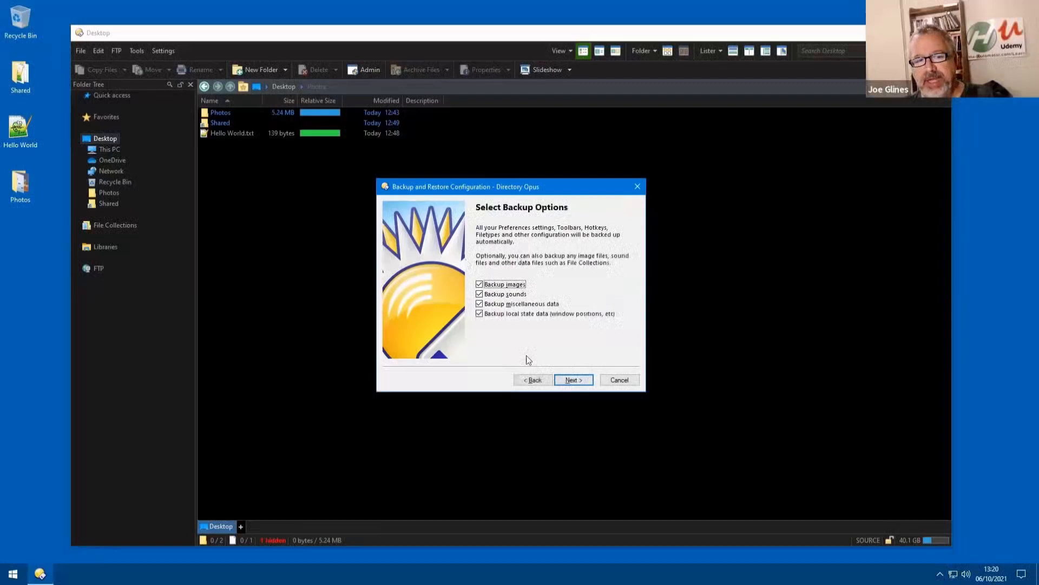
Complete the configuration backup with images, sounds, miscellaneous and local state data included, without encryption or a description.
left_click(578, 380)
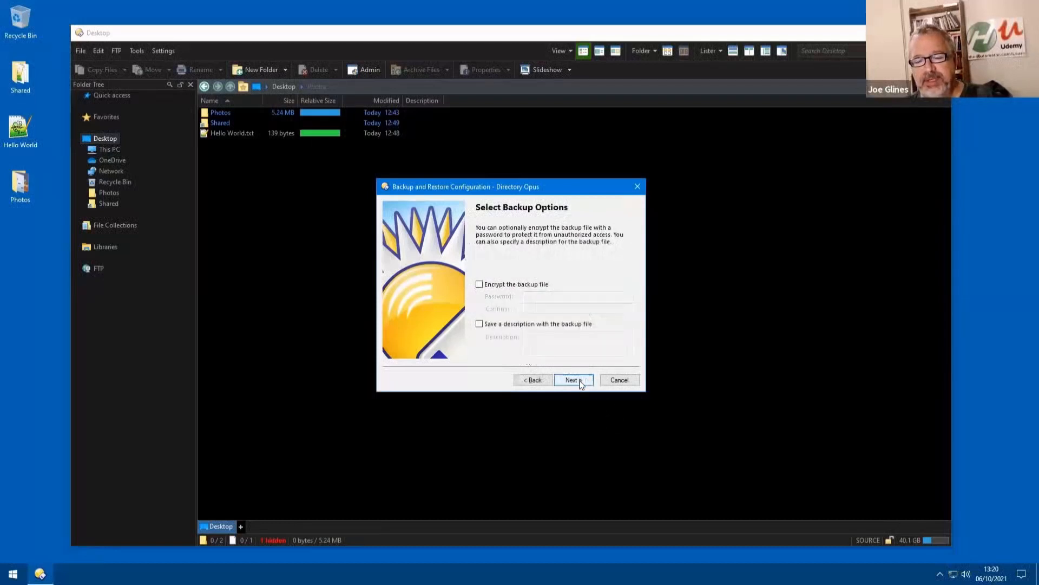
left_click(580, 380)
left_click(579, 380)
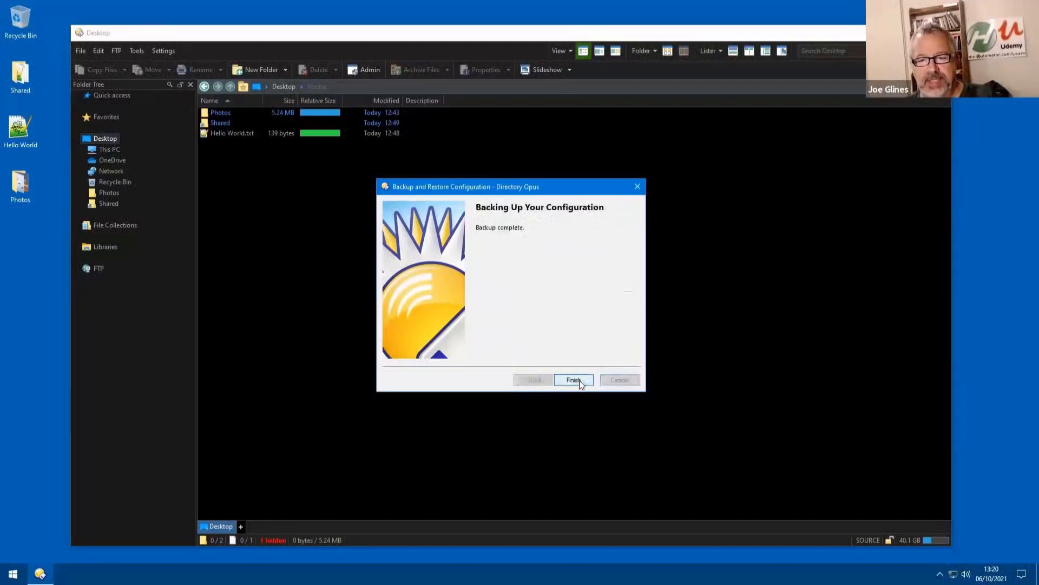
left_click(574, 380)
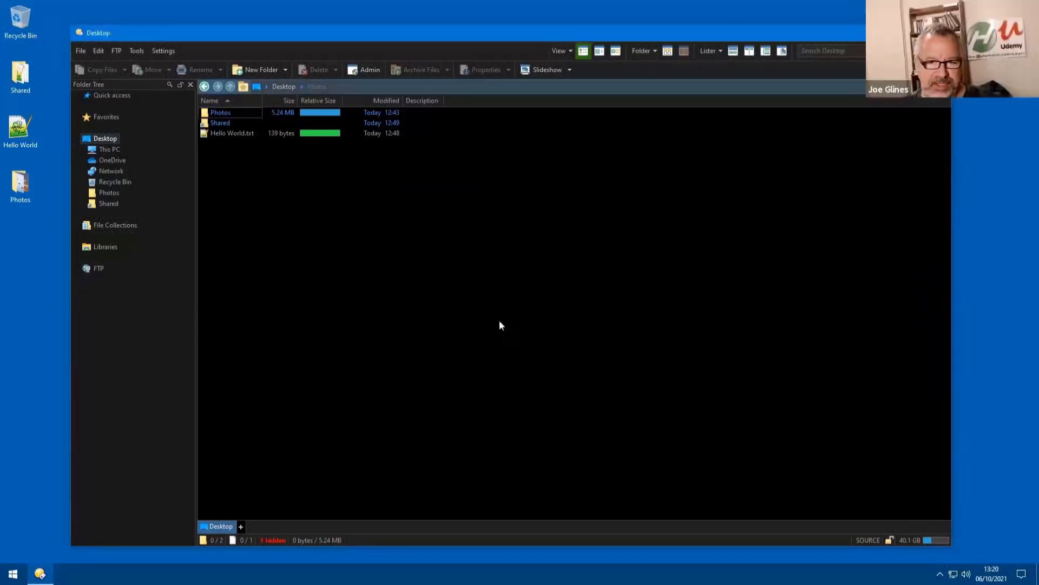
Preview the folder aliases matching "/dopus" and the full list of aliases offered for "/", without going to any of them.
left_click(162, 50)
left_click(304, 215)
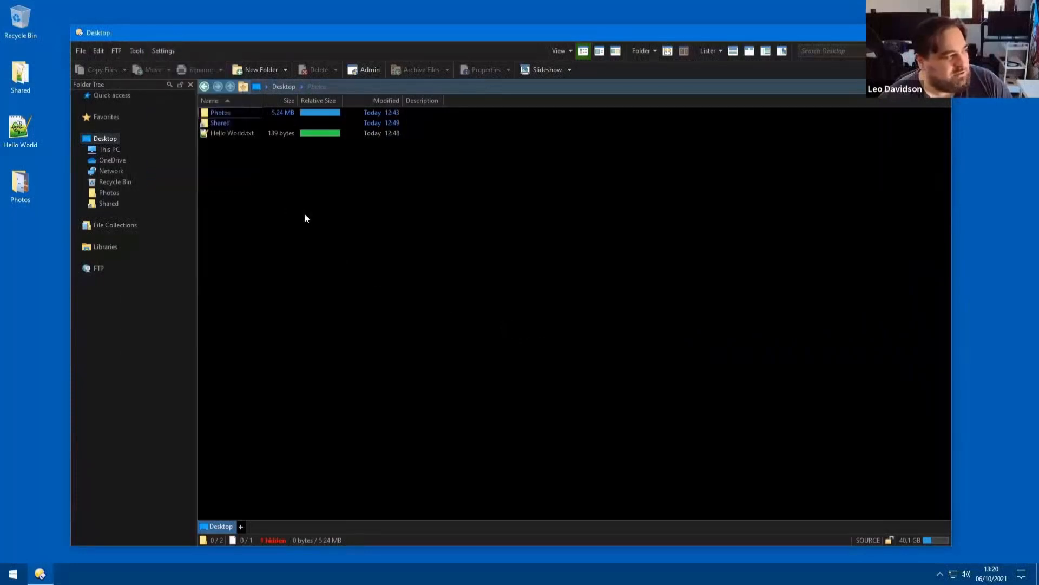
type("/dopusdata")
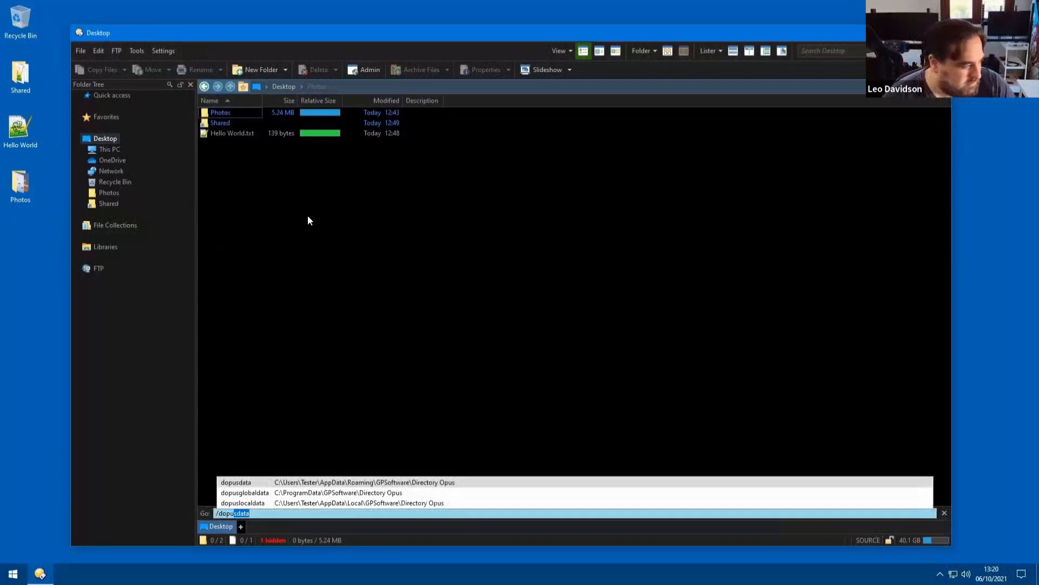
key("Escape")
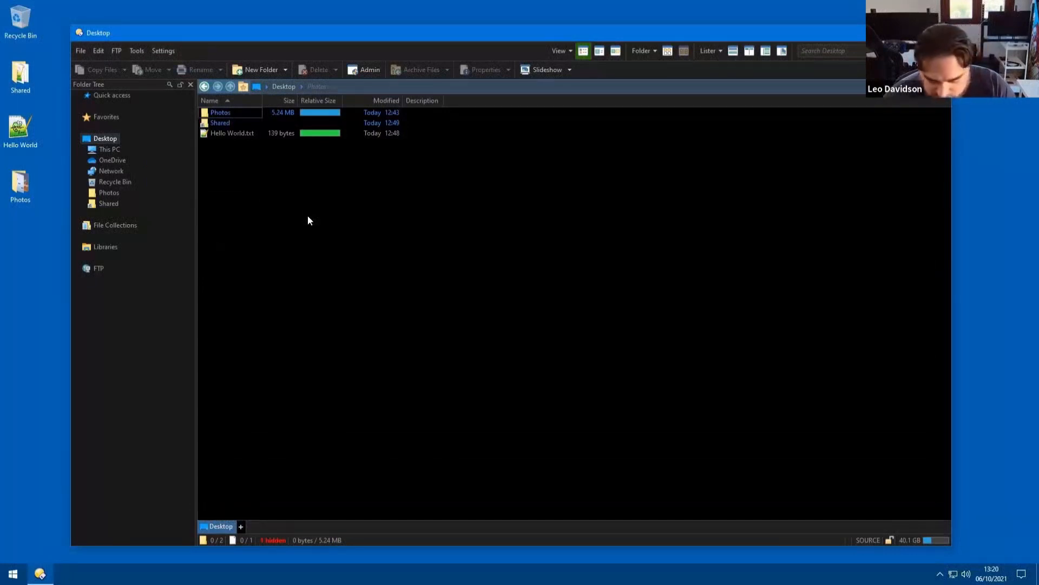
type("/")
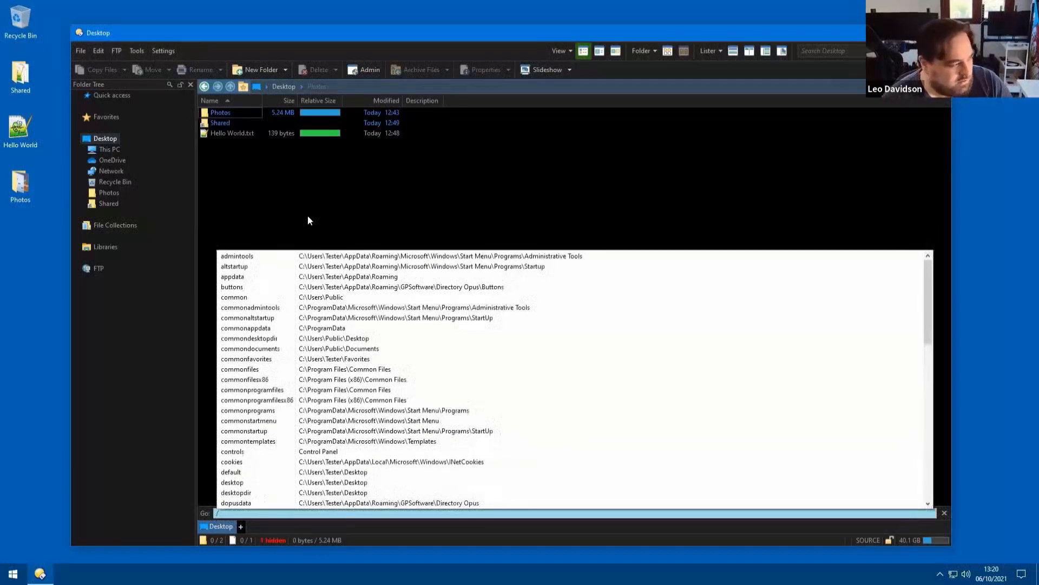
key("Escape")
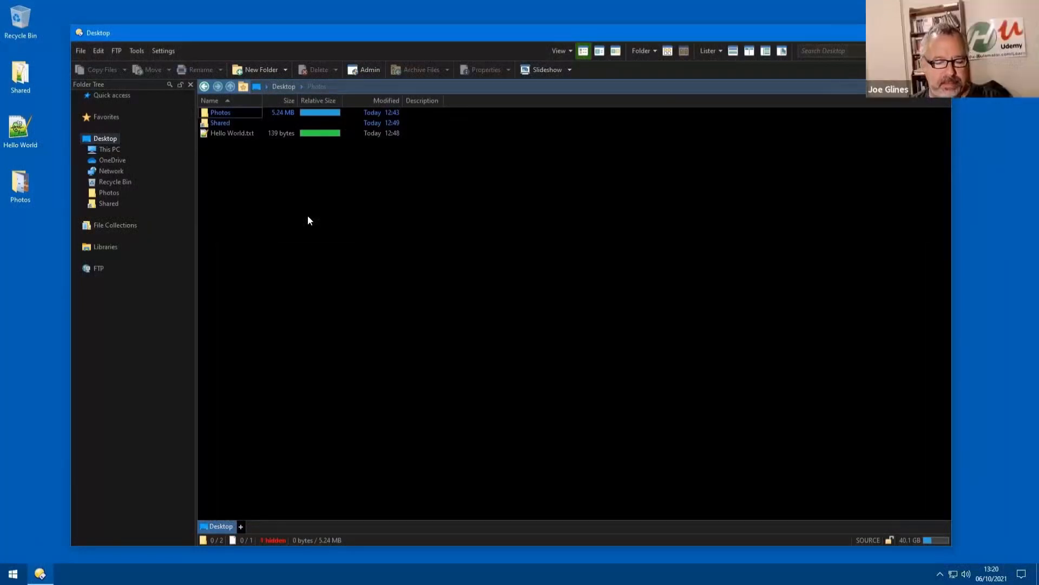
Go to the /dopusdata location and duplicate the Directory Opus folder inside its parent folder, GPSoftware.
type("/dopusdata")
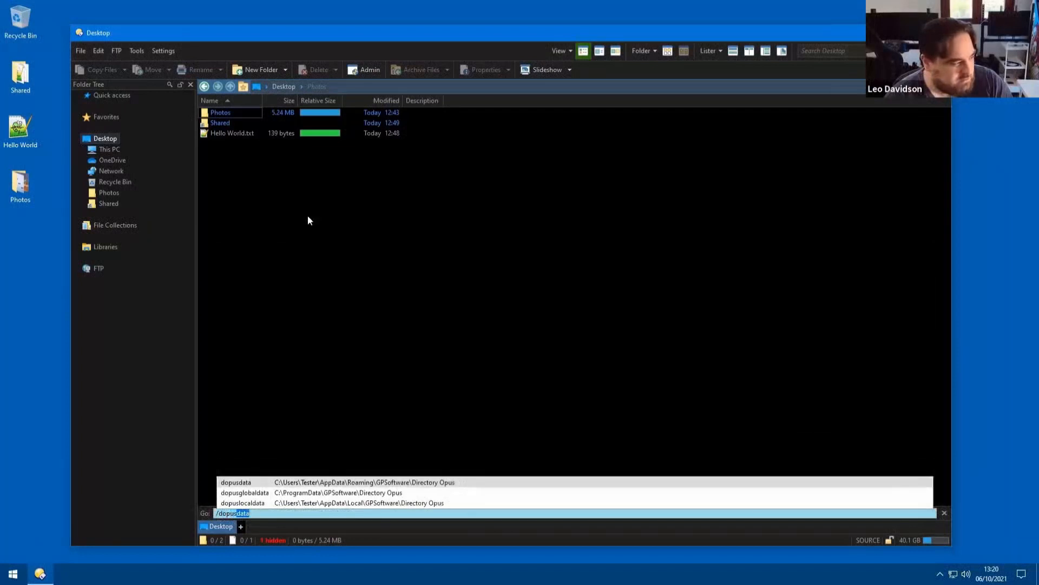
key("Return")
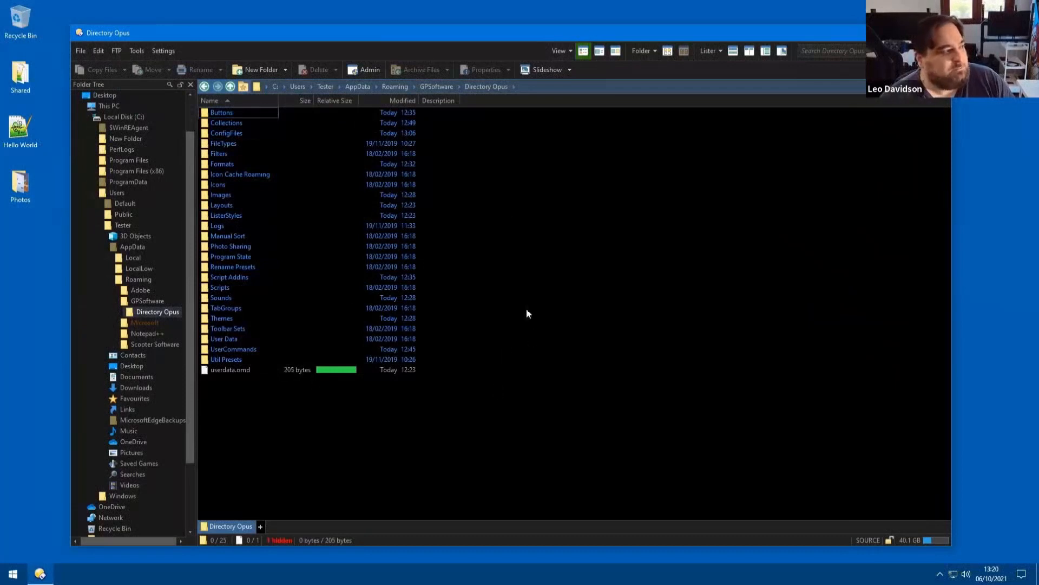
left_click(231, 89)
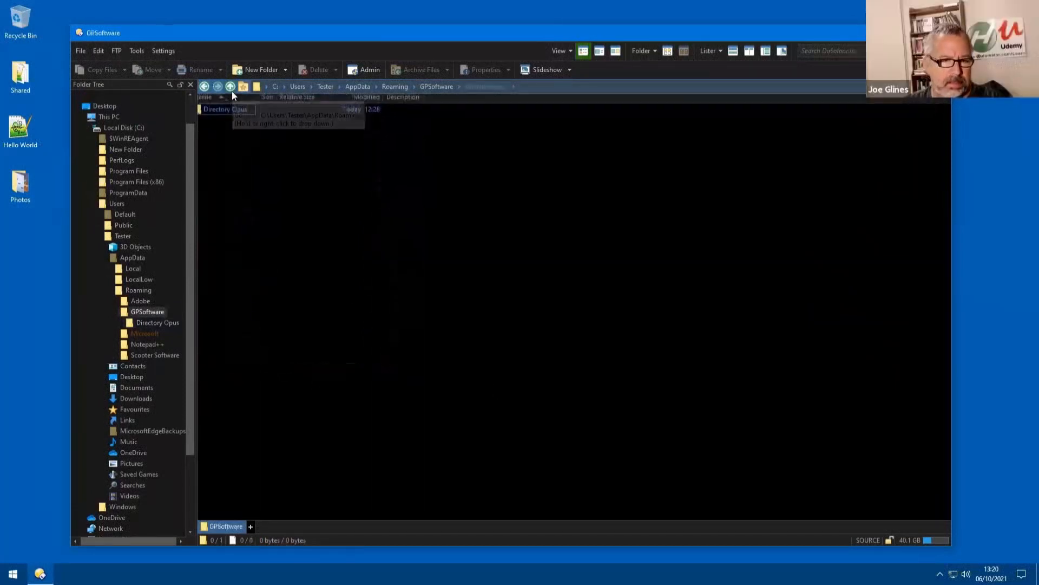
key("ctrl+v")
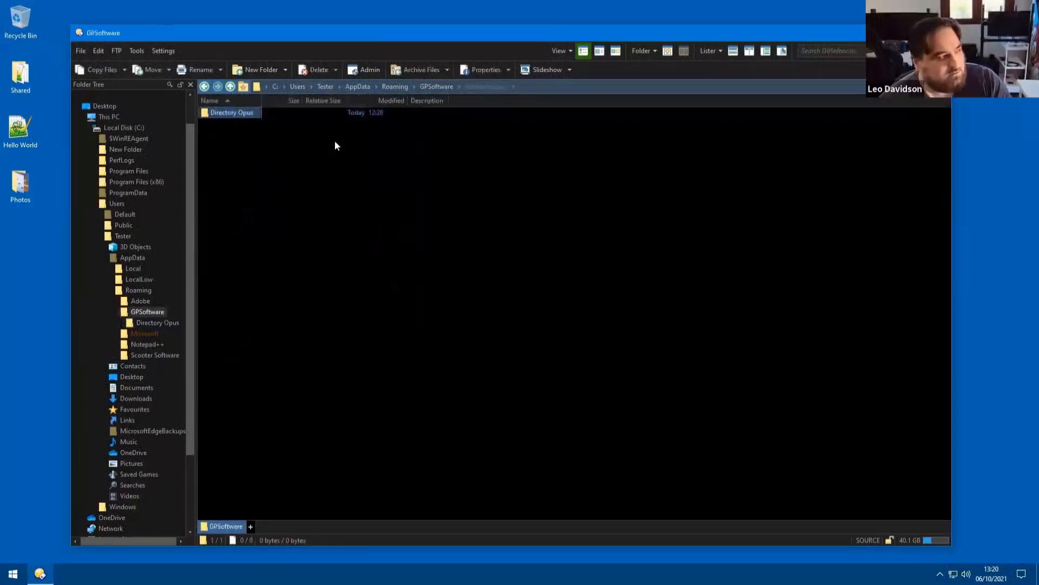
left_click(343, 143)
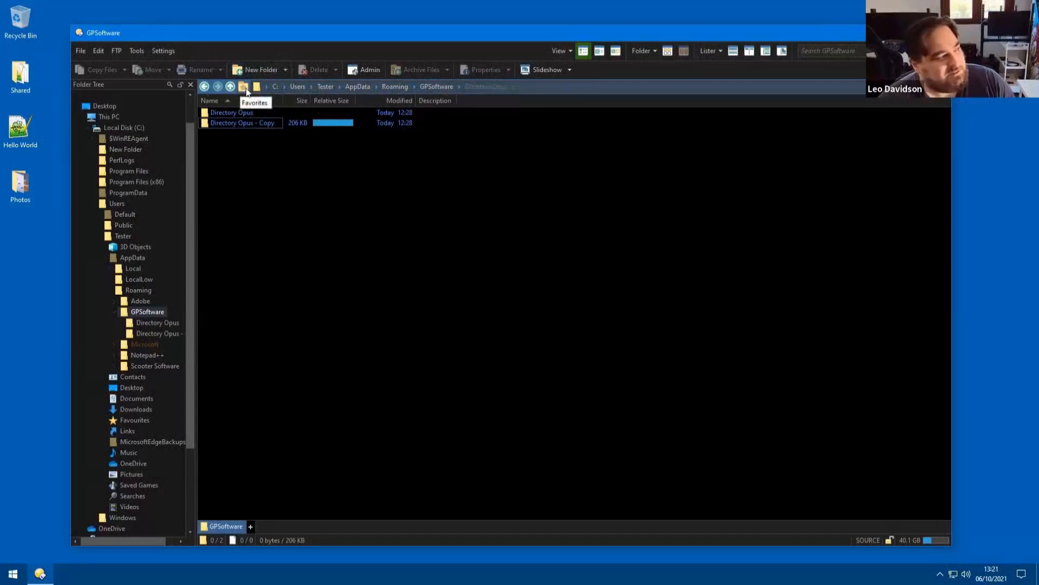
Return to the Desktop folder and close the folder tree.
left_click(110, 105)
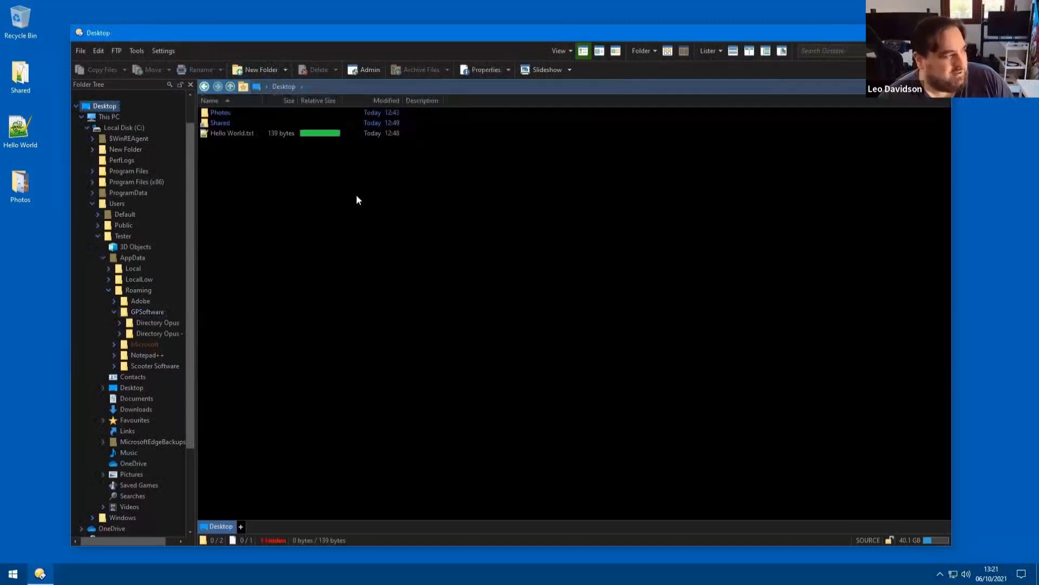
left_click(191, 85)
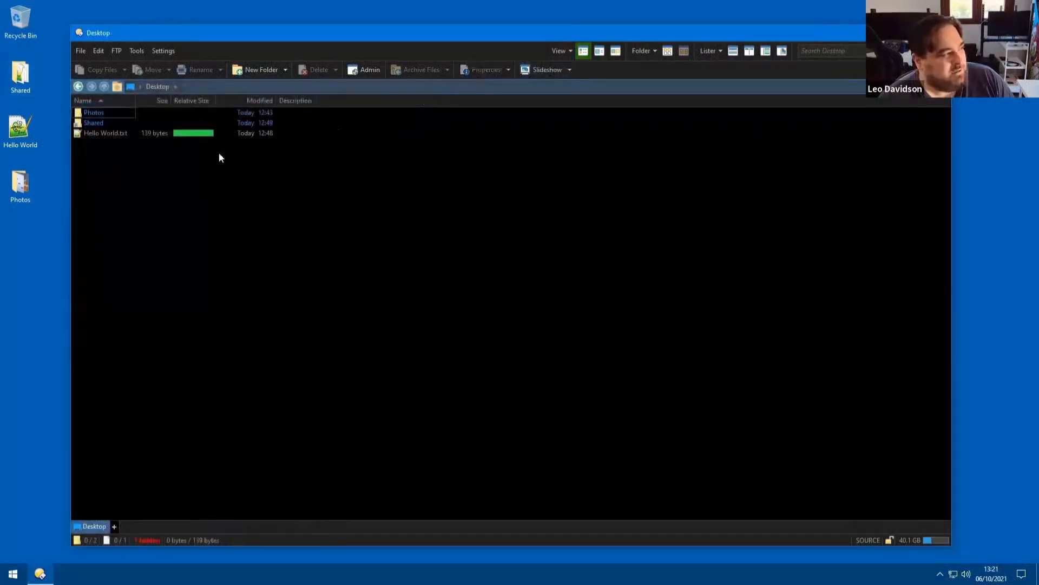
View the contents of the Photos folder, return to the Desktop folder and look at the favorites options.
left_click(108, 112)
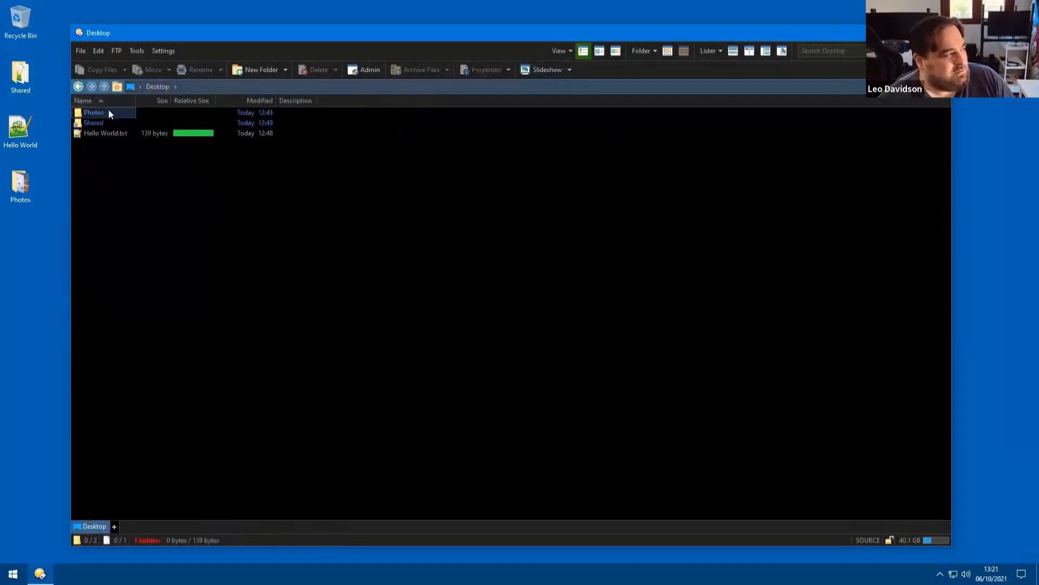
double_click(109, 112)
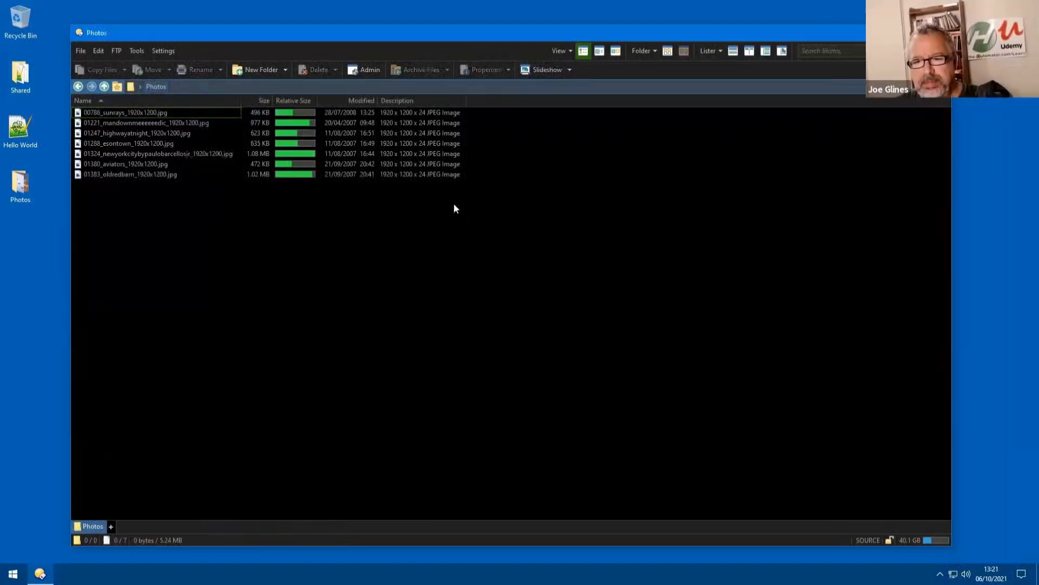
left_click(139, 87)
left_click(145, 100)
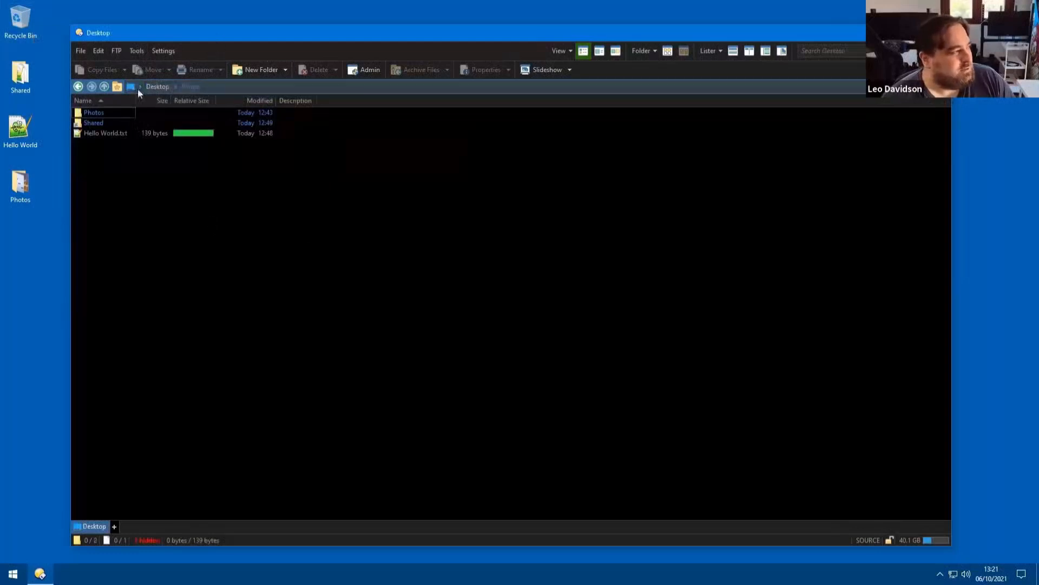
left_click(117, 87)
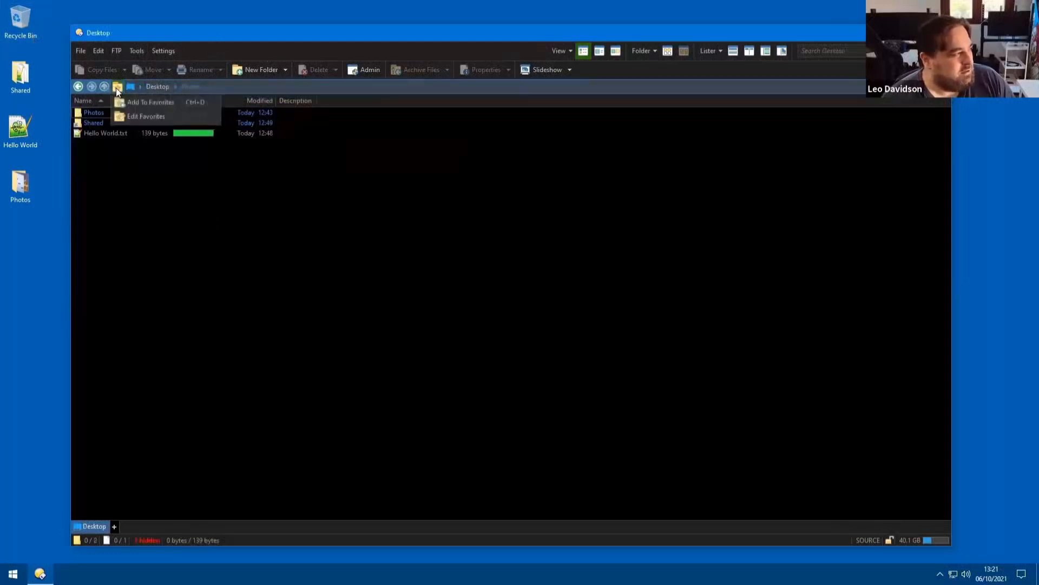
View the toolbars in customization mode and close the Customize dialog without changes.
right_click(233, 53)
left_click(250, 61)
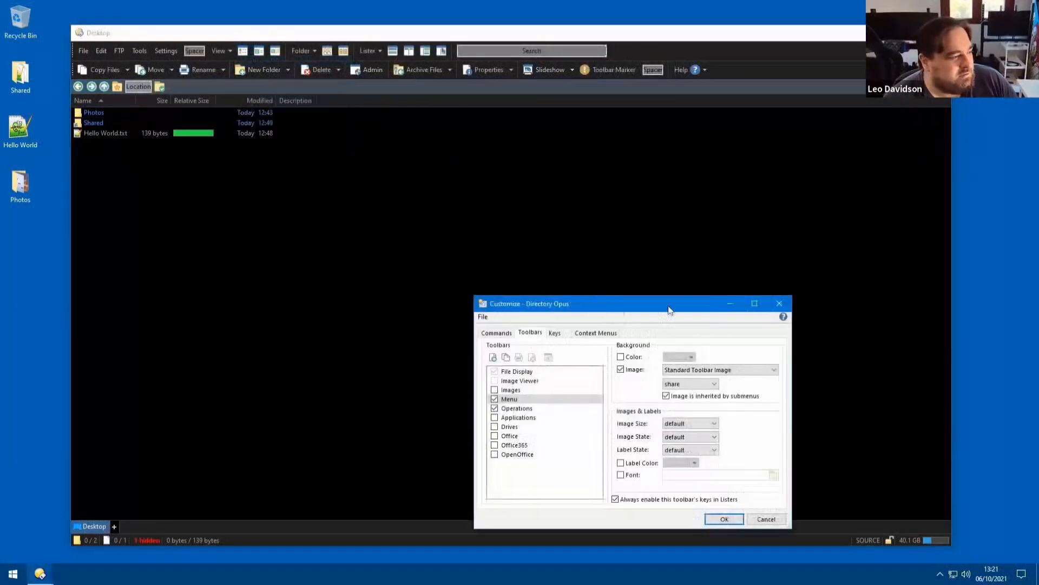
left_click(782, 303)
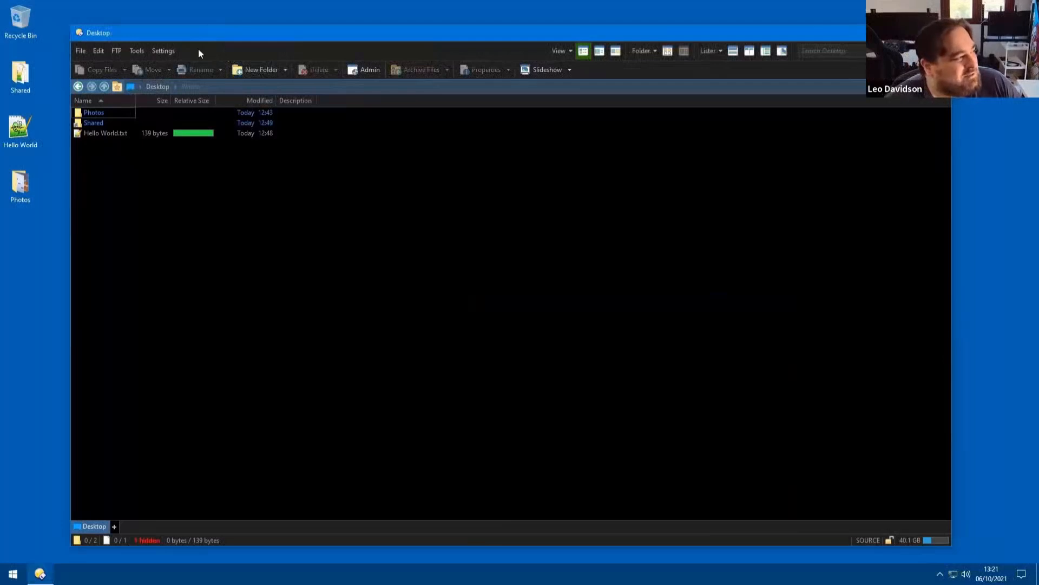
Move the Customize dialog nearer the toolbars, examine the toolbar elements in customization mode and cancel without changes.
right_click(243, 52)
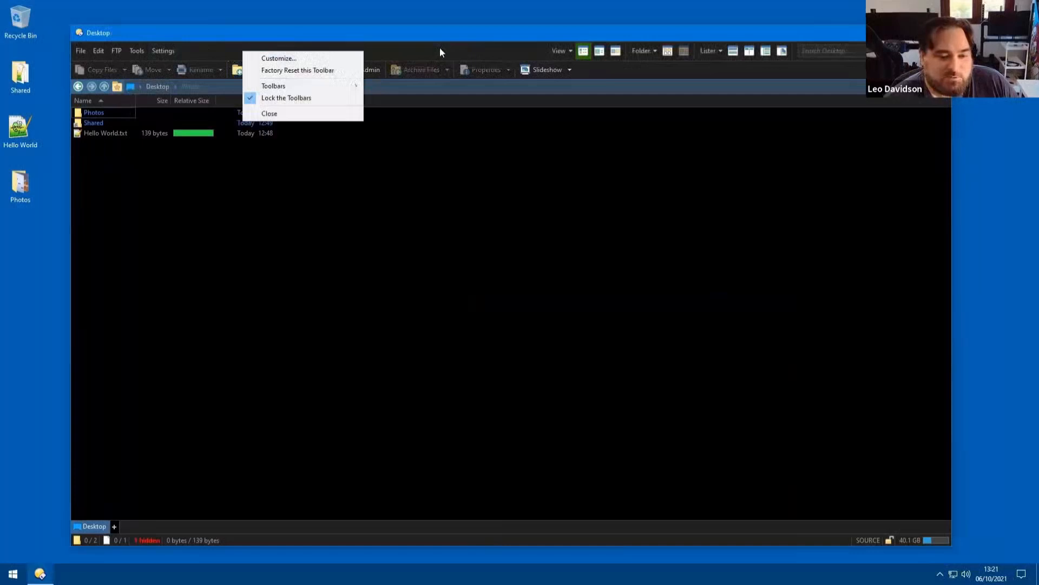
left_click(297, 60)
left_click_drag(548, 305, 353, 187)
left_click(574, 401)
left_click(170, 49)
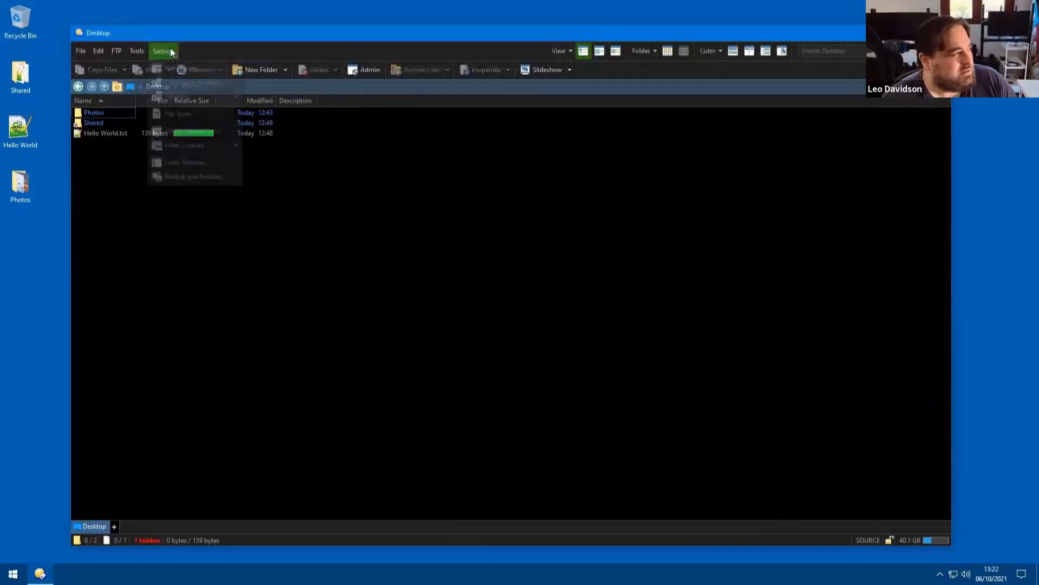
left_click(190, 83)
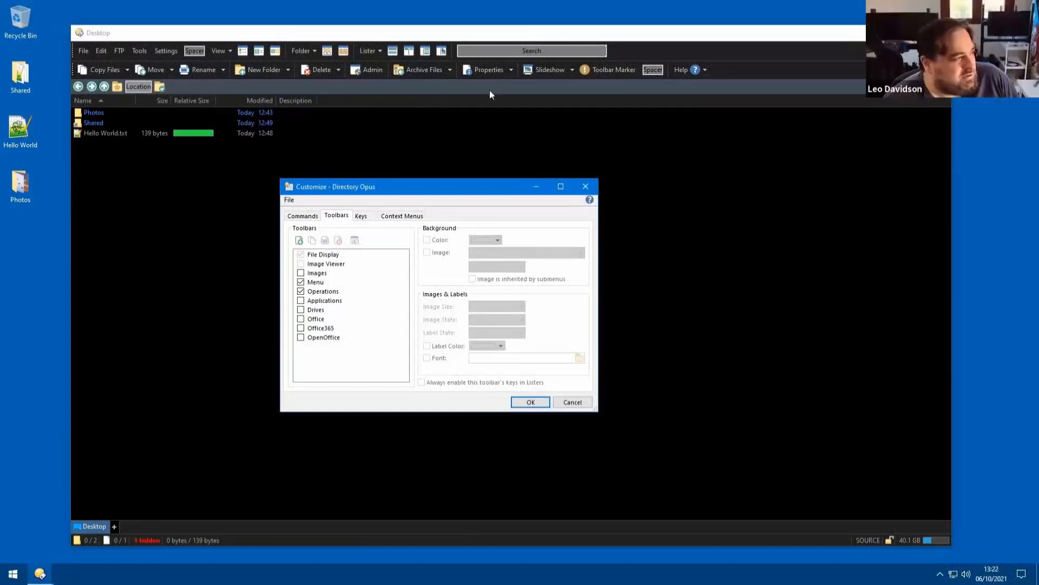
left_click(565, 402)
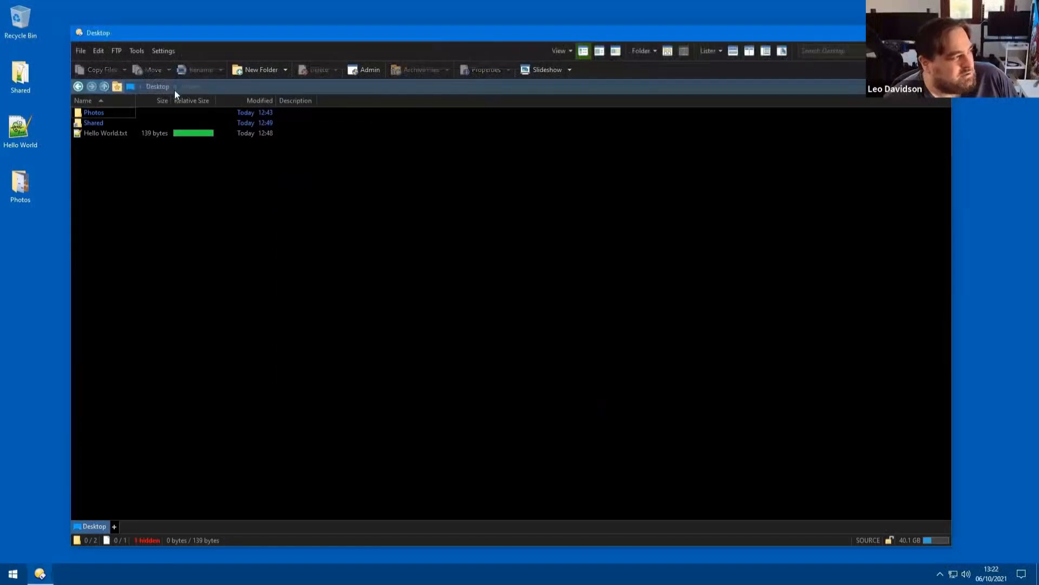
Try the side-by-side dual file display, making each side active in turn, and return to a single file display.
left_click(749, 52)
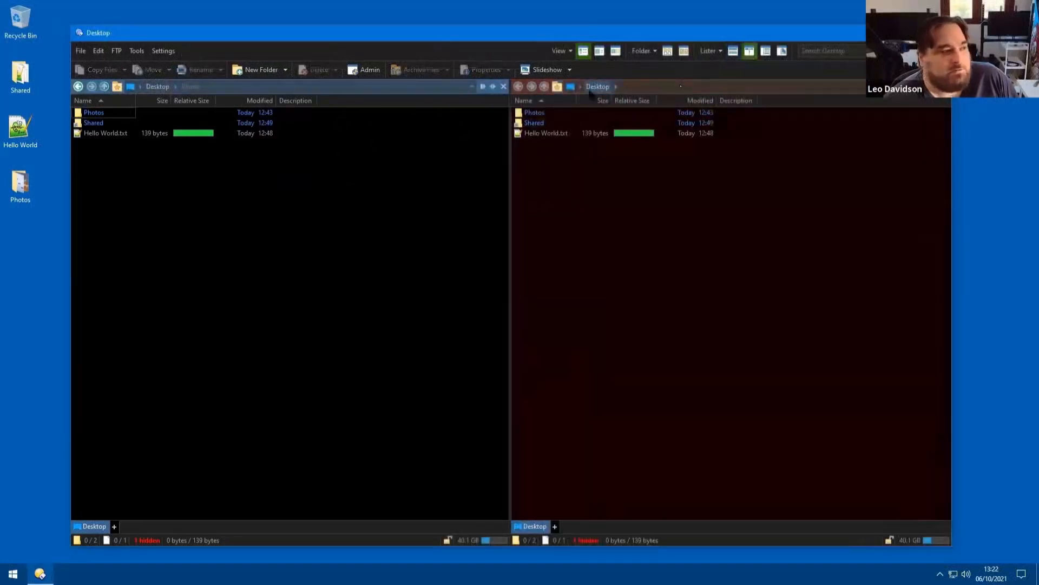
left_click(656, 187)
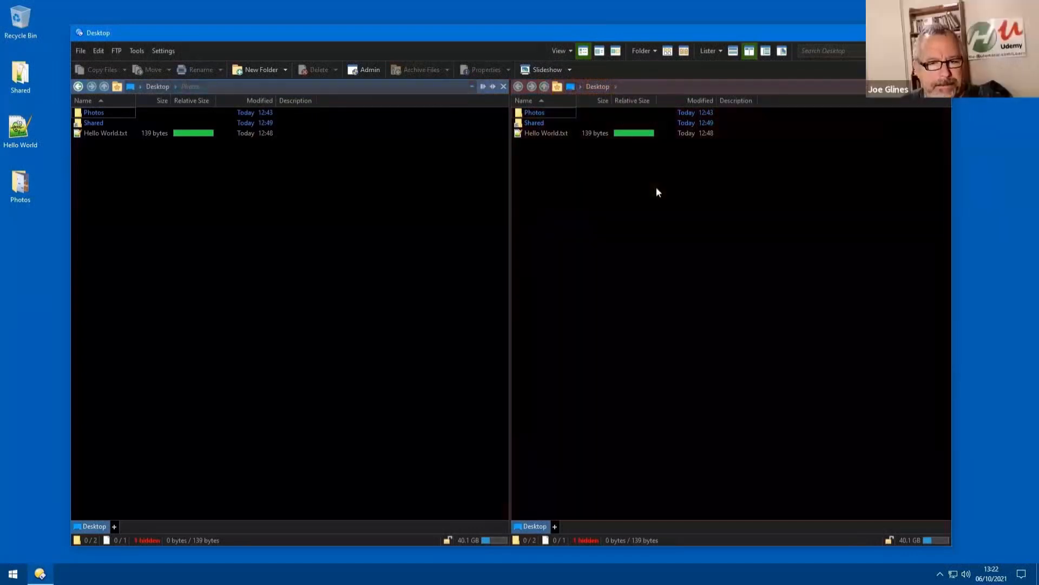
left_click(341, 228)
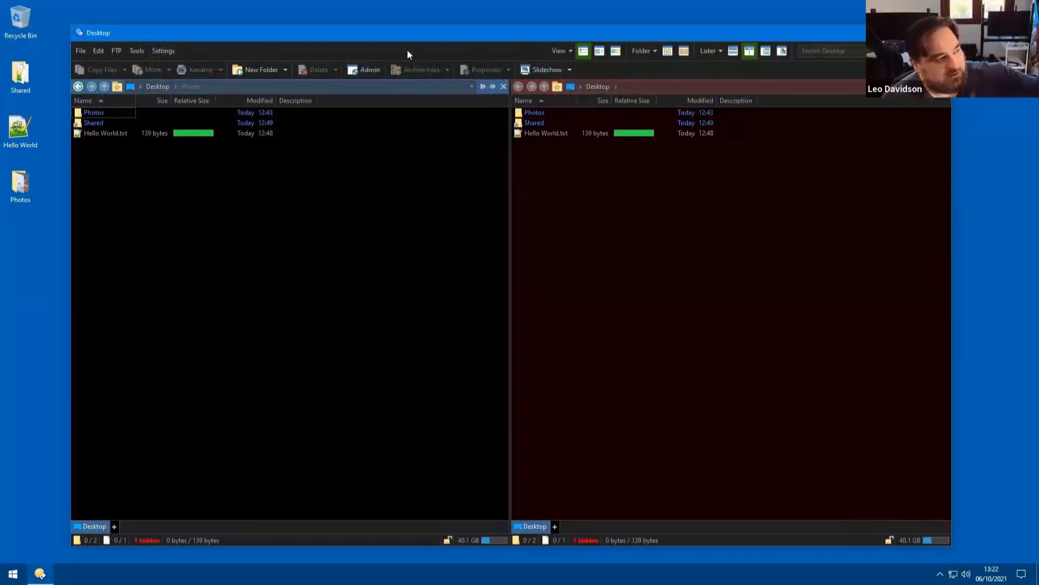
left_click(699, 239)
left_click(374, 250)
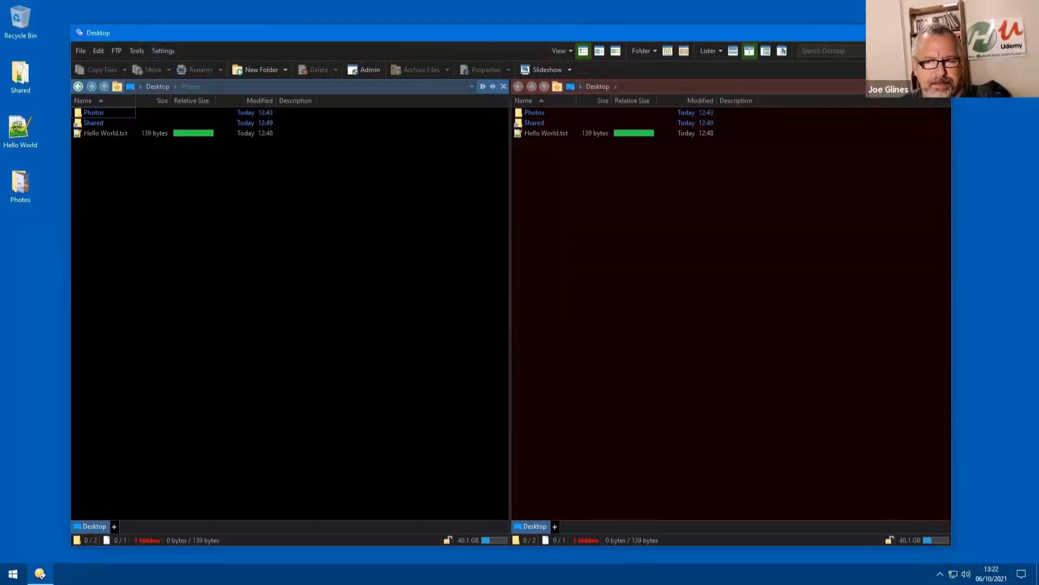
left_click(946, 86)
Customize the toolbars: add a new button to the location toolbar and move it just before the location field.
left_click(173, 51)
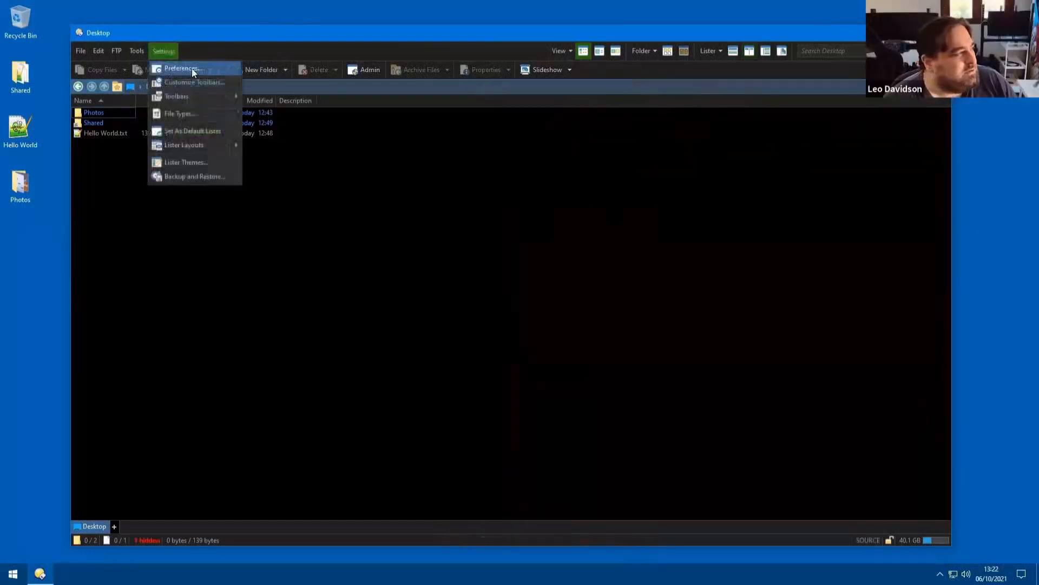
left_click(194, 82)
right_click(193, 88)
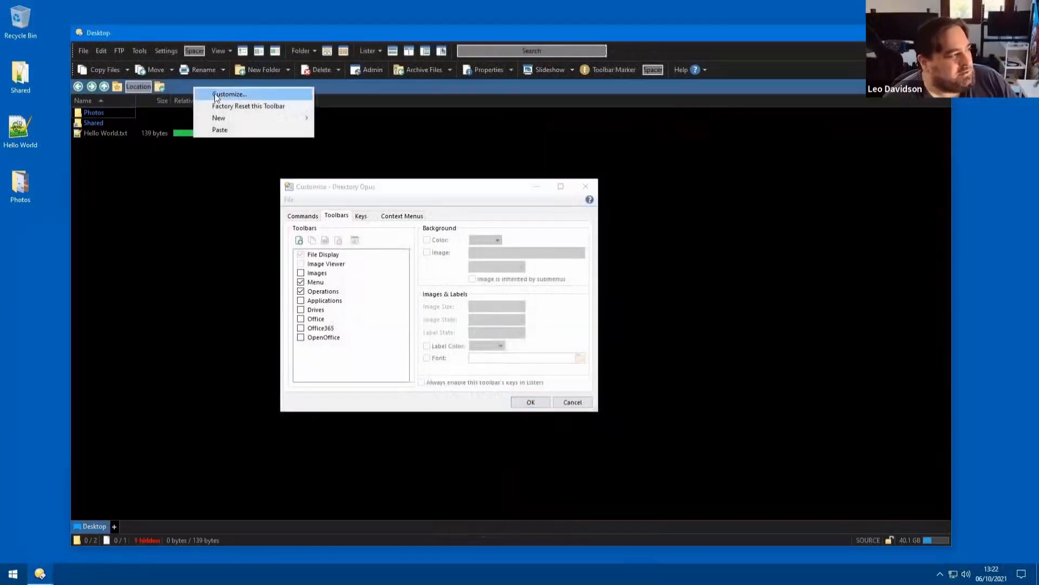
mouse_move(246, 120)
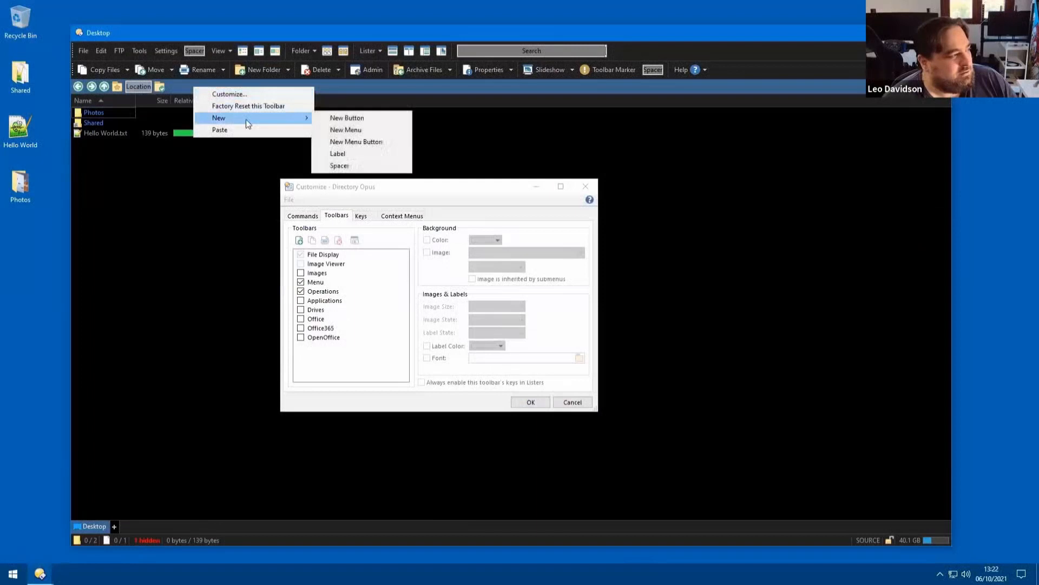
left_click(389, 117)
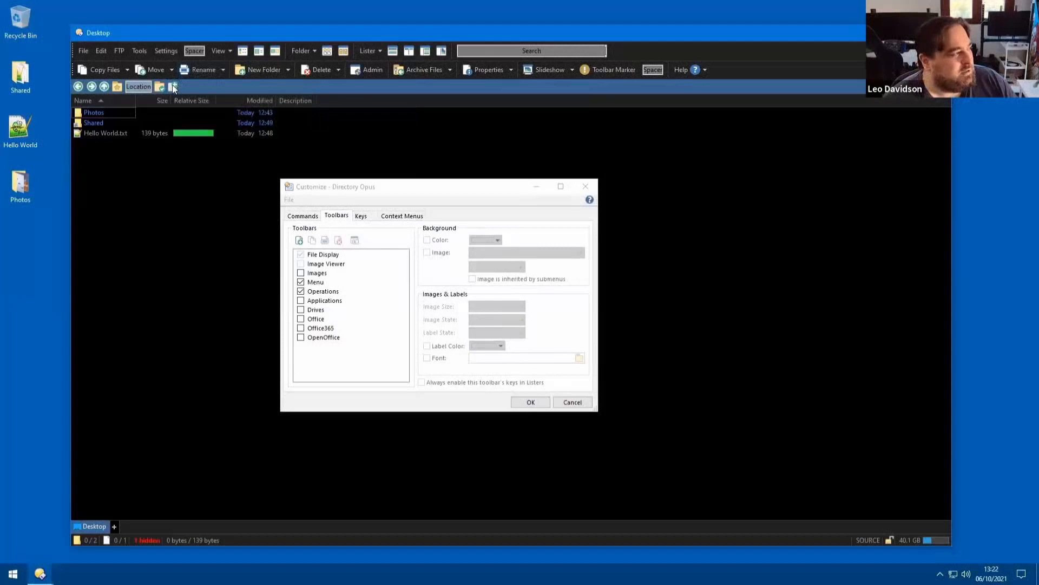
left_click_drag(169, 90, 126, 85)
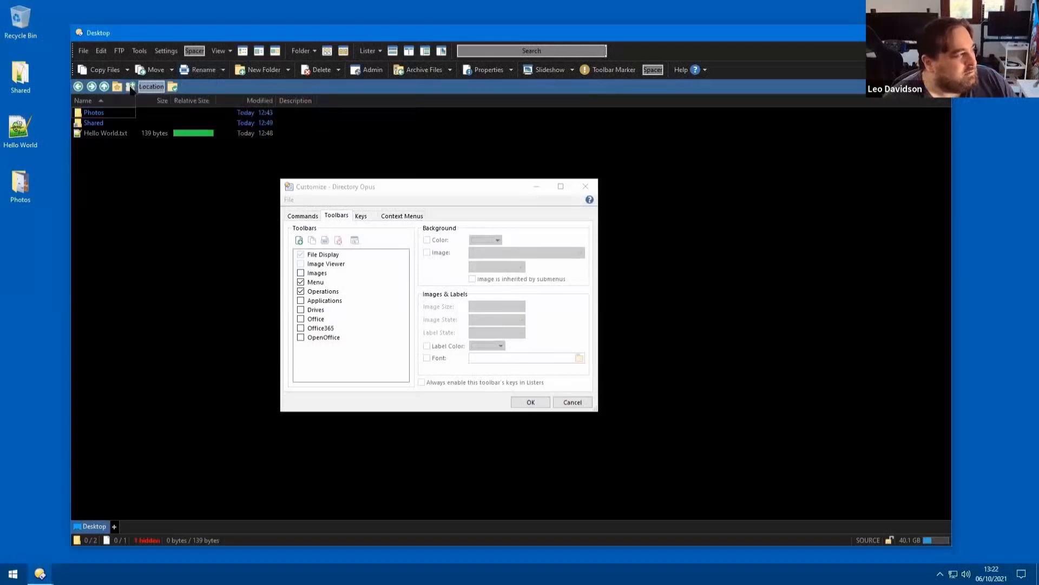
Give the new location toolbar button the function Go PATH /Desktop and the label Desktop.
double_click(132, 87)
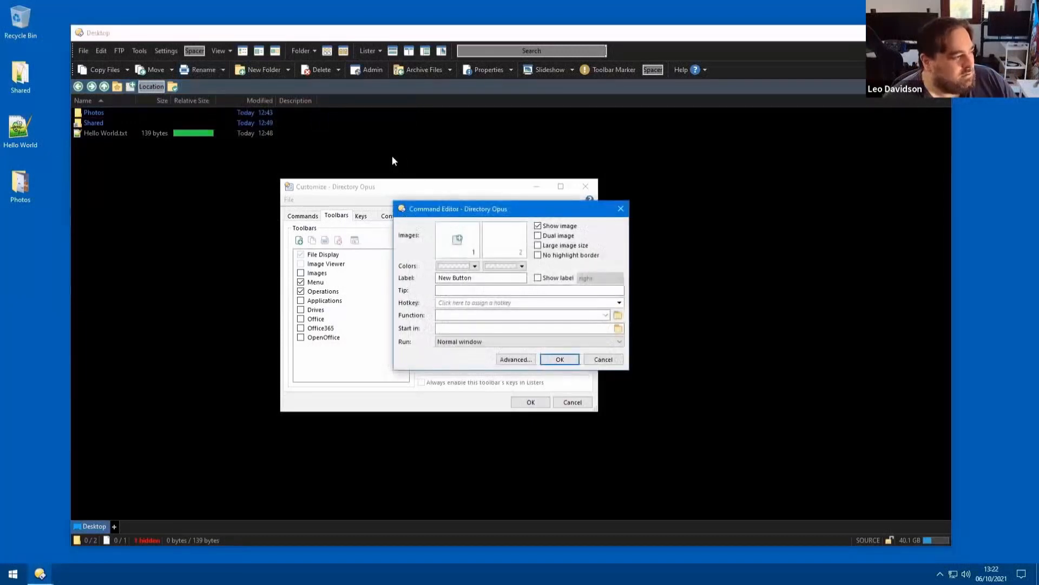
type("Go ")
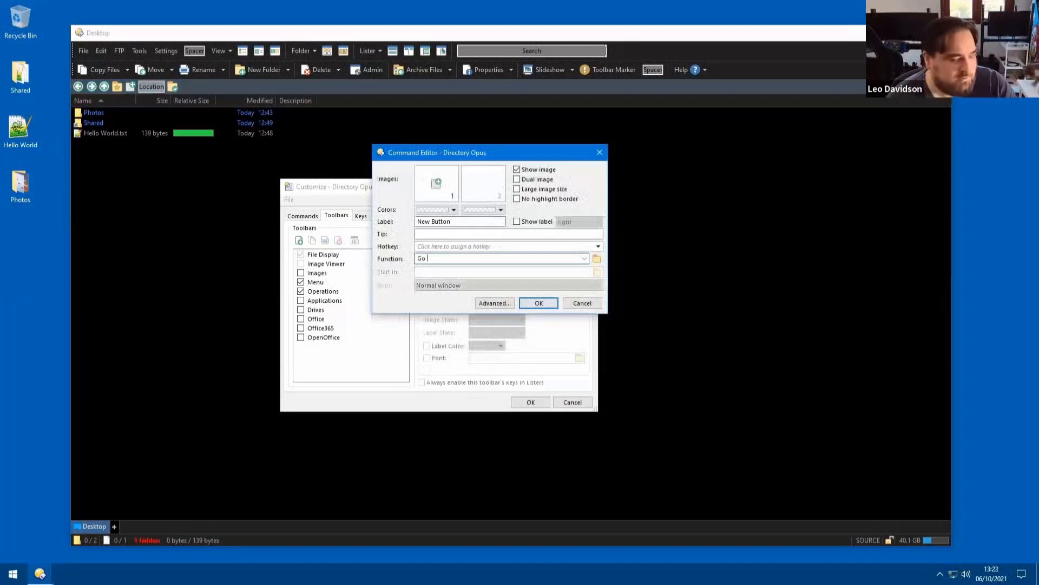
type("PATH /Desktop")
key("ctrl+shift+Left")
key("ctrl+shift+Left")
key("ctrl+shift+Right")
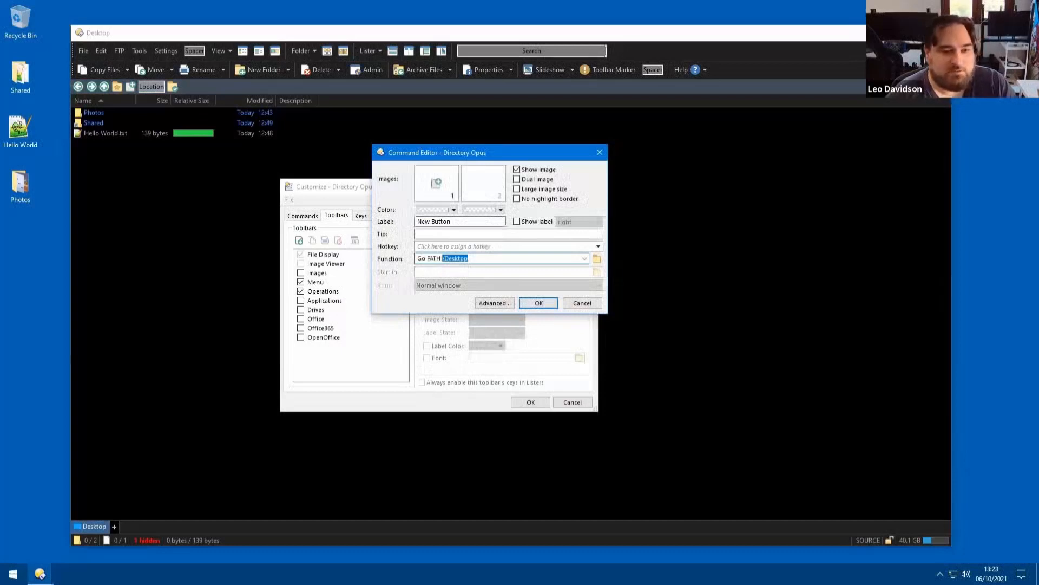
left_click_drag(458, 222, 389, 223)
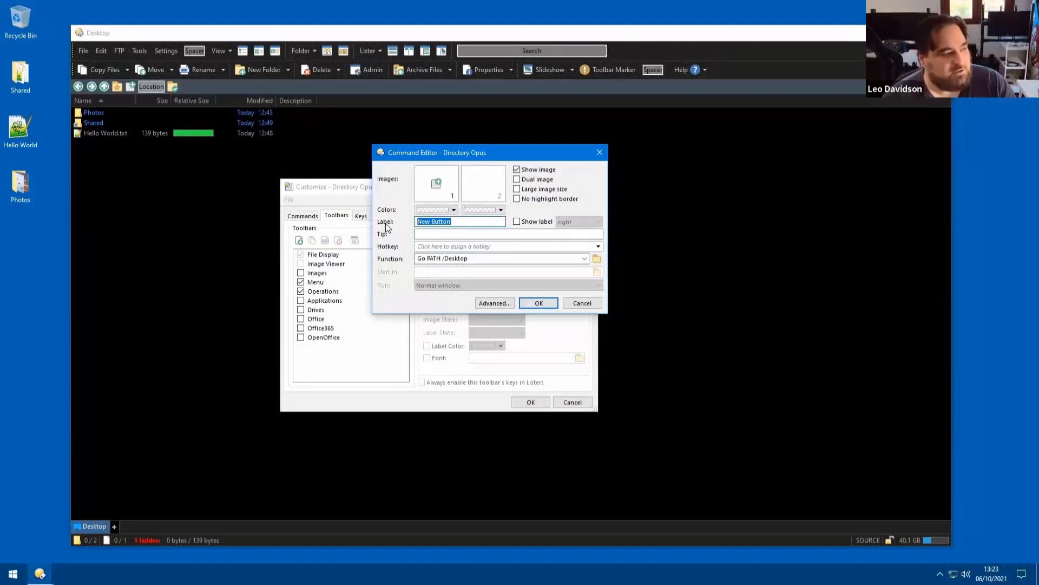
type("Desktop")
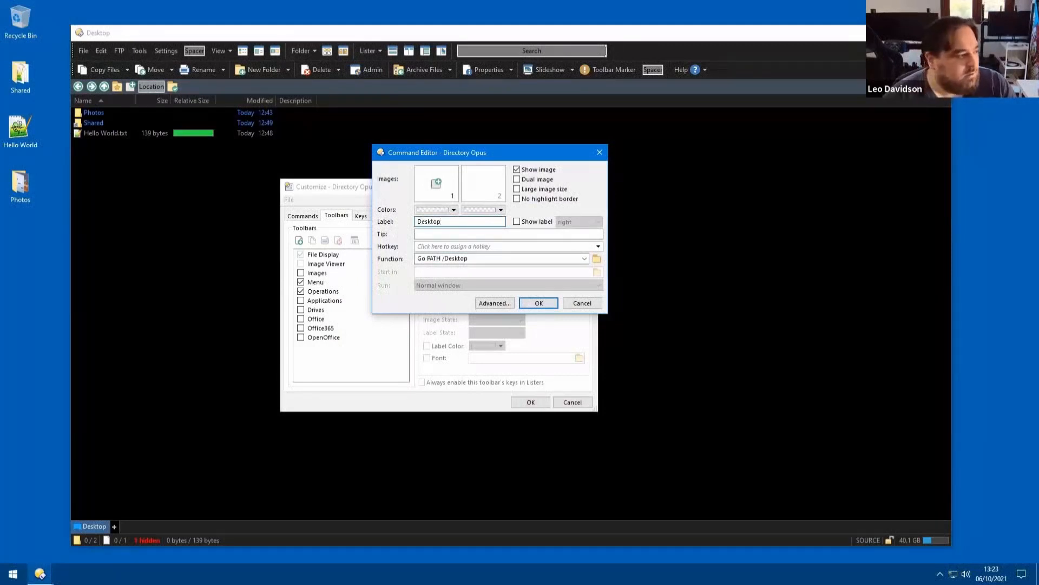
Filter the internal icon set for "desktop" and assign the desktop icon to the button.
left_click(426, 190)
left_click(509, 229)
type("desktop")
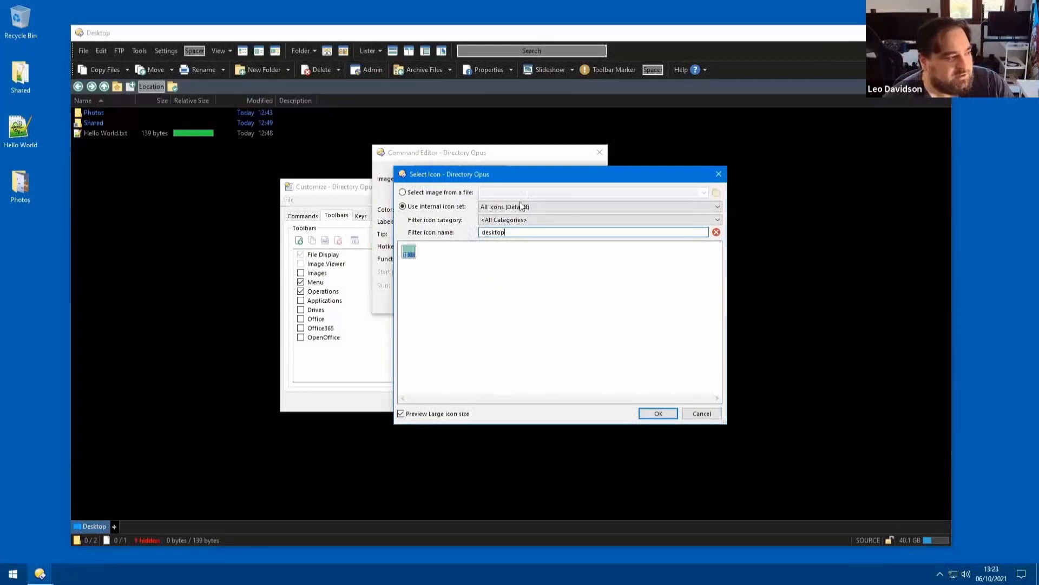
left_click(412, 254)
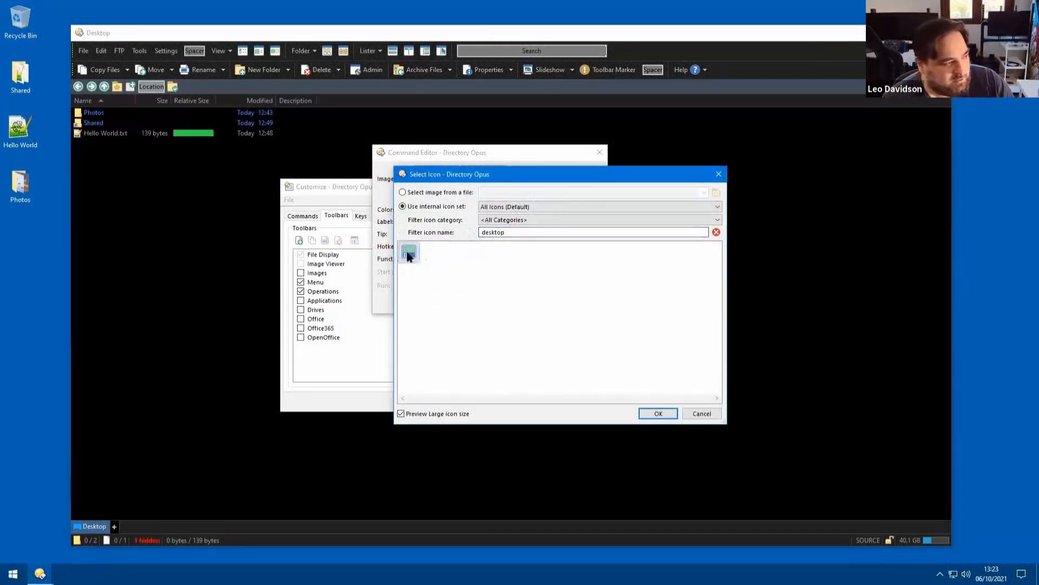
double_click(409, 254)
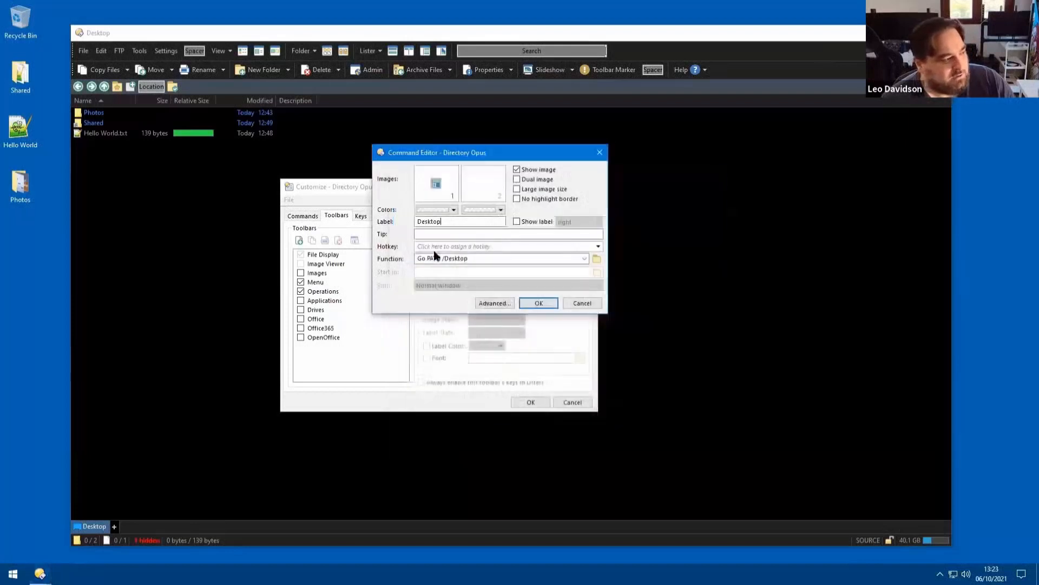
Save the Desktop button and the toolbar changes, and use the button to return to Desktop from the Photos folder.
left_click(528, 301)
left_click(524, 403)
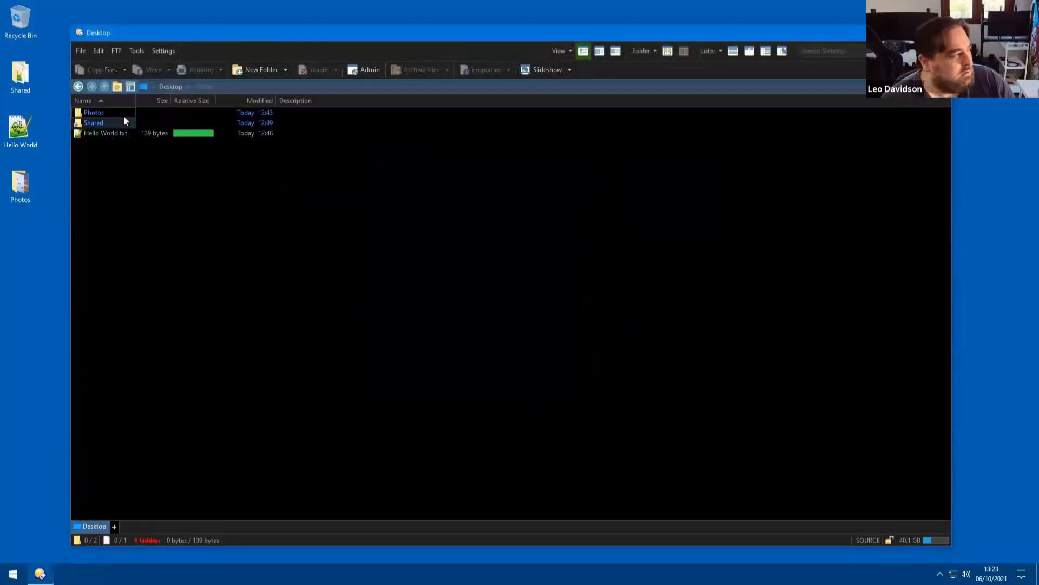
double_click(94, 112)
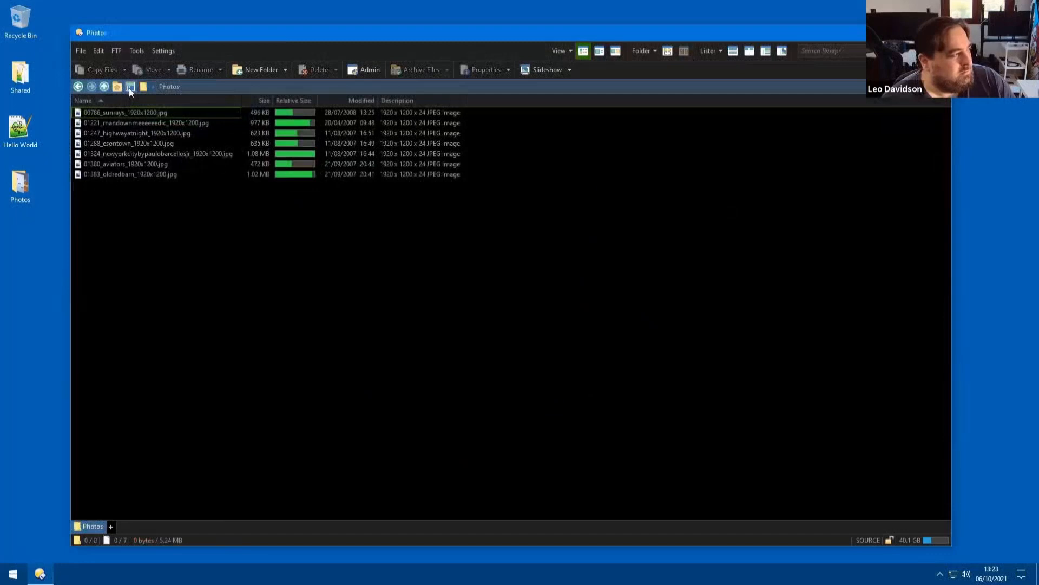
left_click(129, 88)
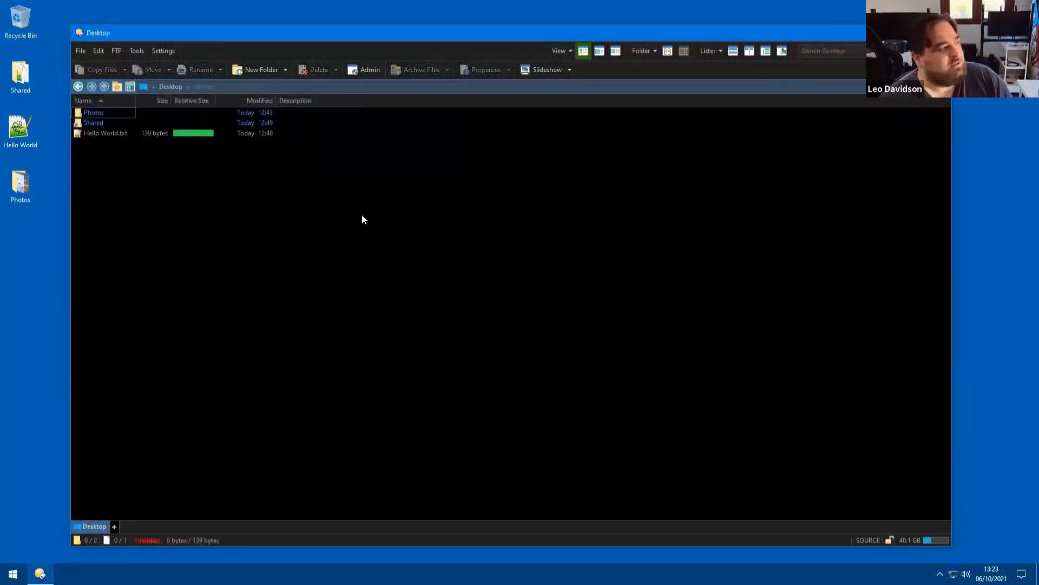
Add the Photos folder as a button beside the Desktop button on the location toolbar, with its label shown.
right_click(226, 53)
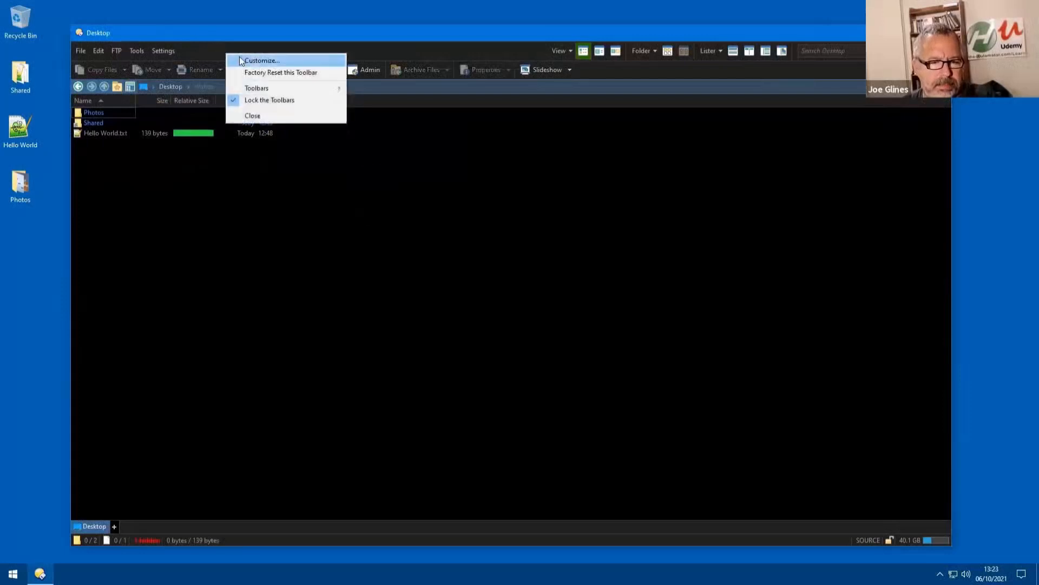
left_click(255, 60)
left_click_drag(90, 111, 143, 89)
double_click(142, 88)
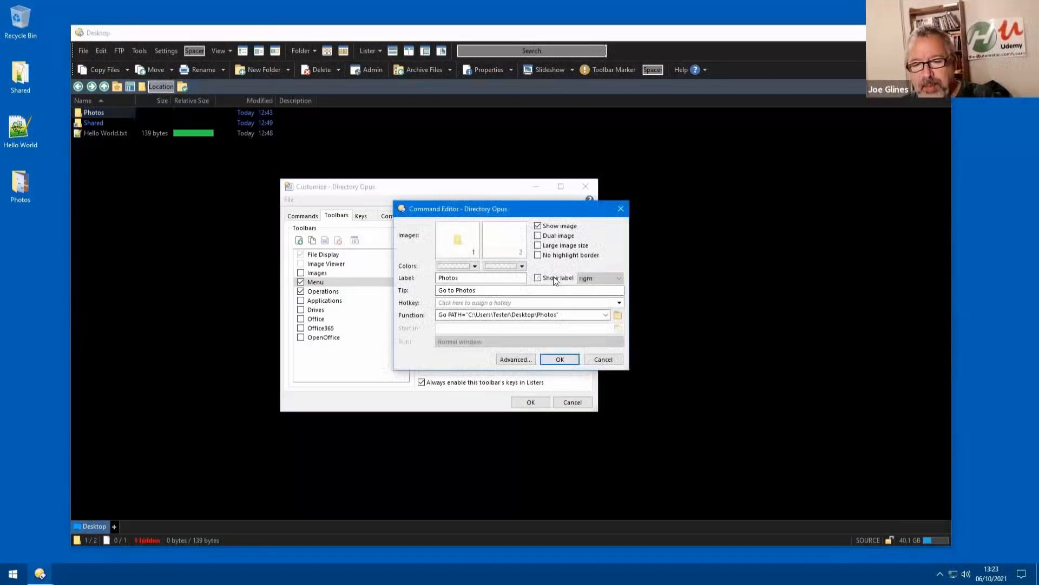
left_click(560, 359)
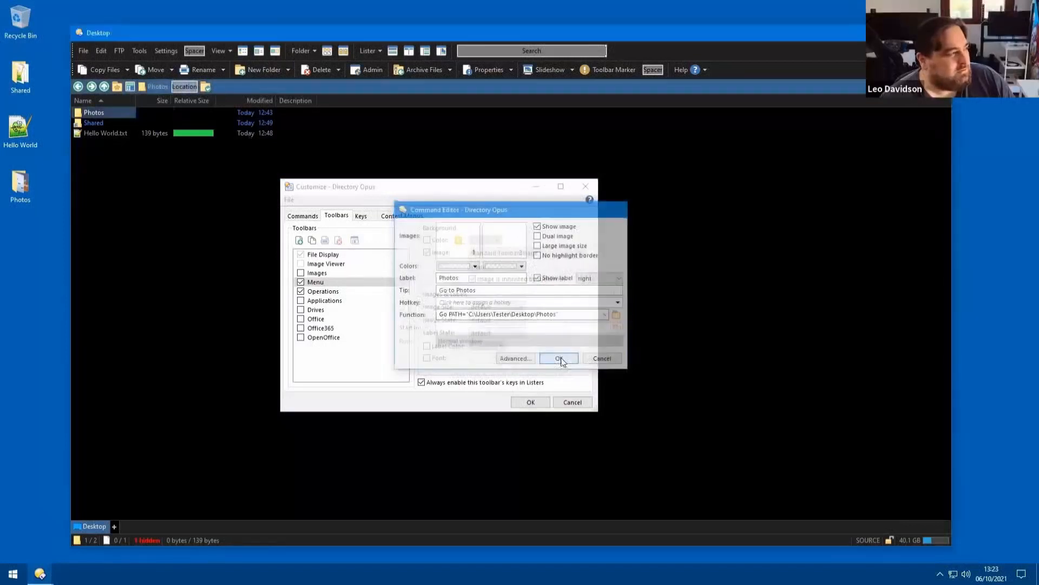
left_click(532, 402)
Try the new Photos toolbar button and go back up to the Desktop folder.
left_click(218, 233)
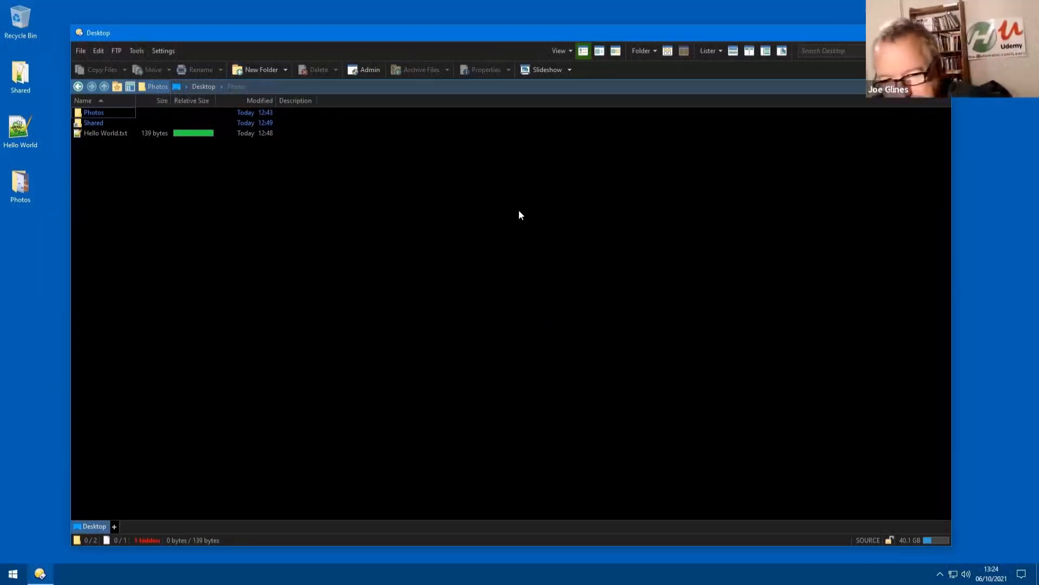
left_click(153, 88)
left_click(104, 87)
Delete the Photos button from the location toolbar and save the toolbar customization.
right_click(200, 51)
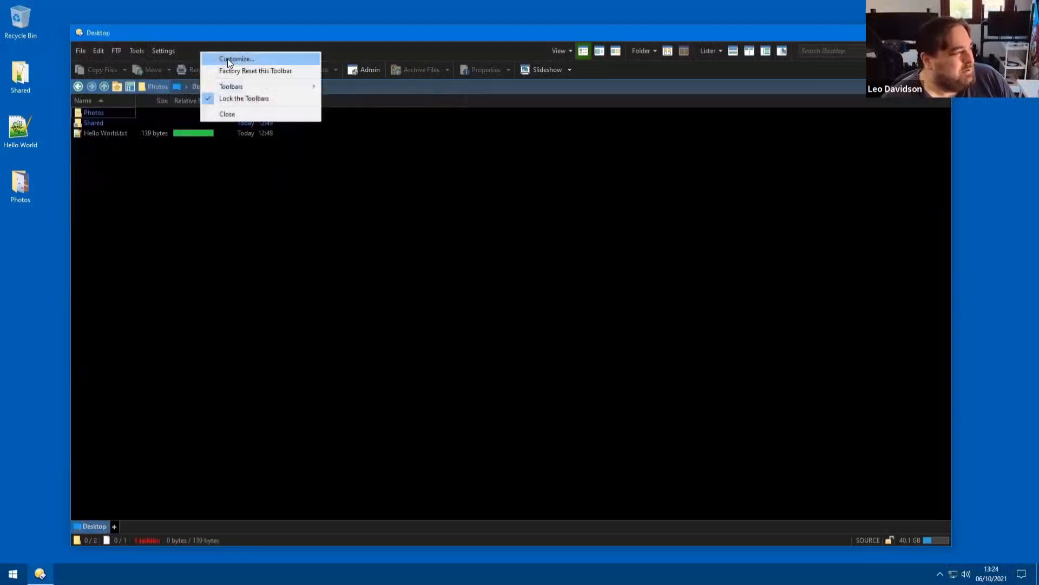
left_click(228, 58)
right_click(155, 86)
left_click(188, 129)
left_click(527, 402)
Go to the user profile folder with the alias /profile and to Program Files with /programfiles.
type("/p")
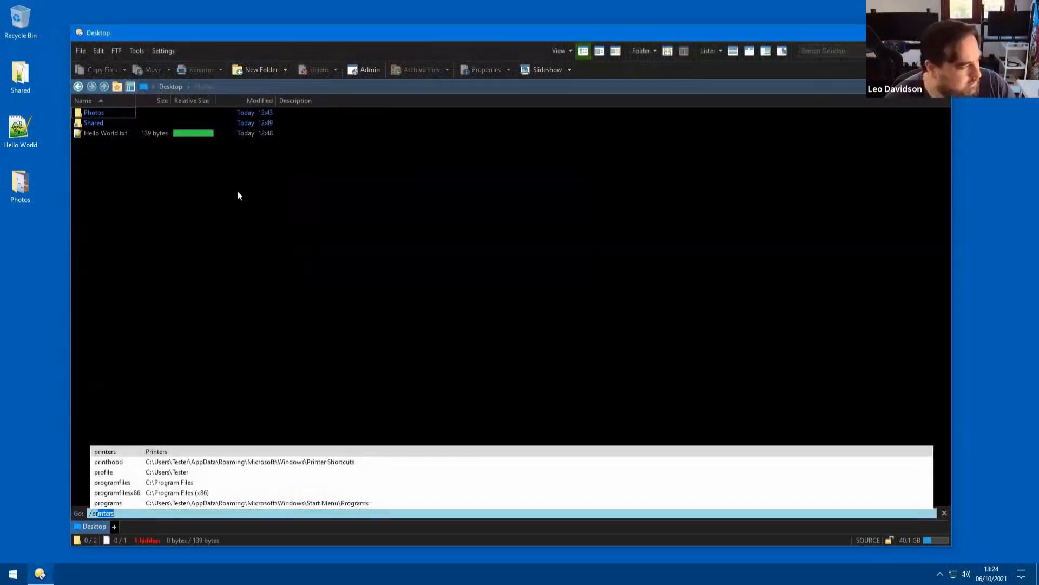
type("rofile")
key("Return")
type("/programfil")
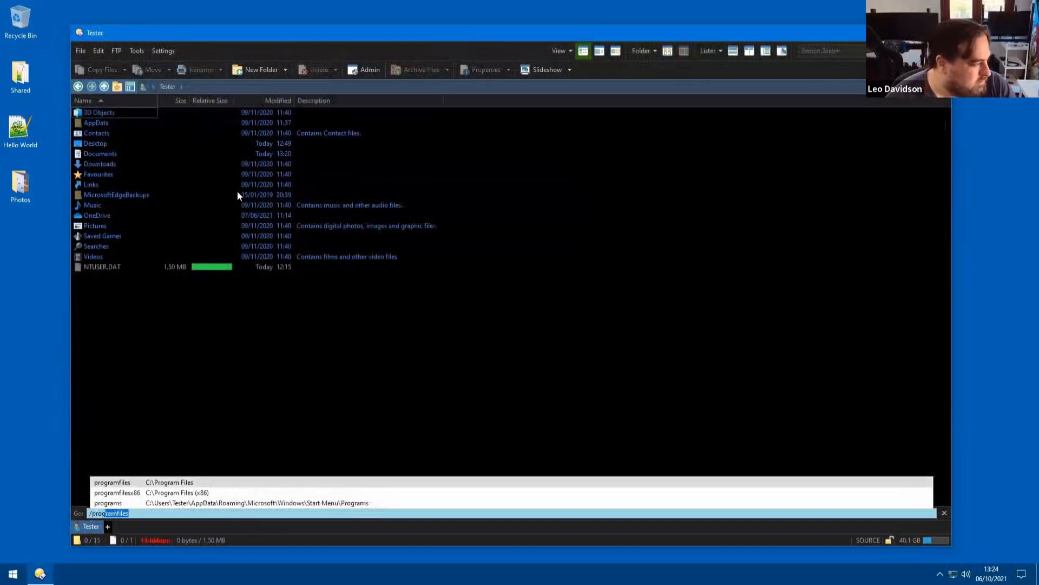
key("Return")
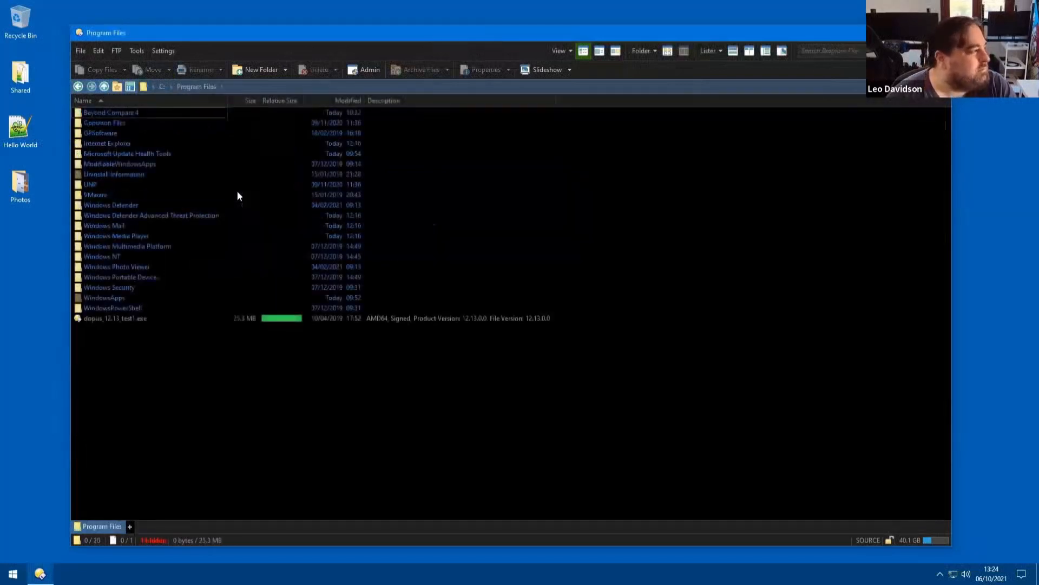
Go to Program Files (x86) through its folder alias and open the Notepad++ folder.
type("/note")
key("BackSpace")
type("no")
key("BackSpace")
key("BackSpace")
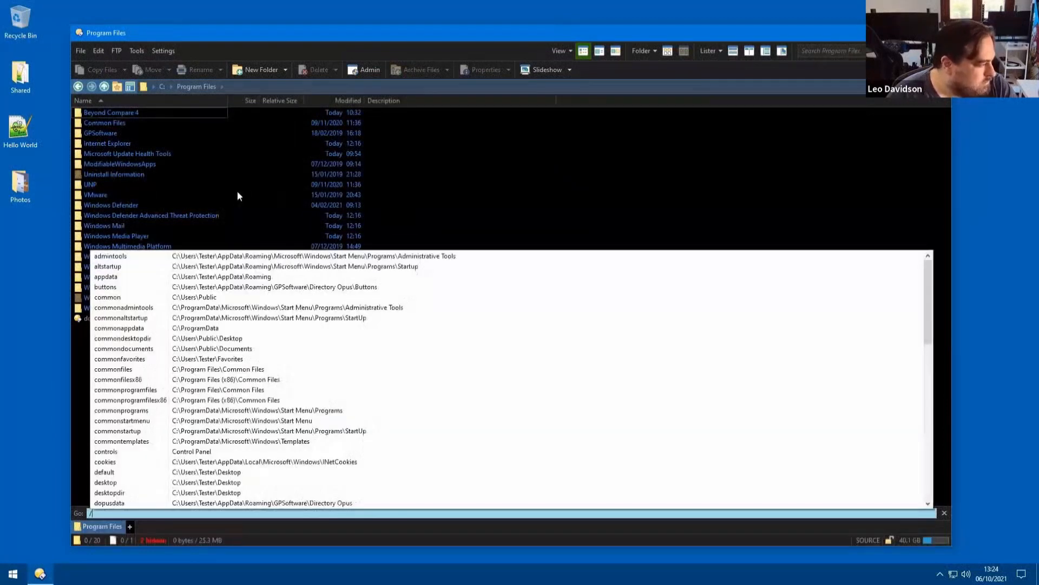
type("pro")
key("Down")
key("Return")
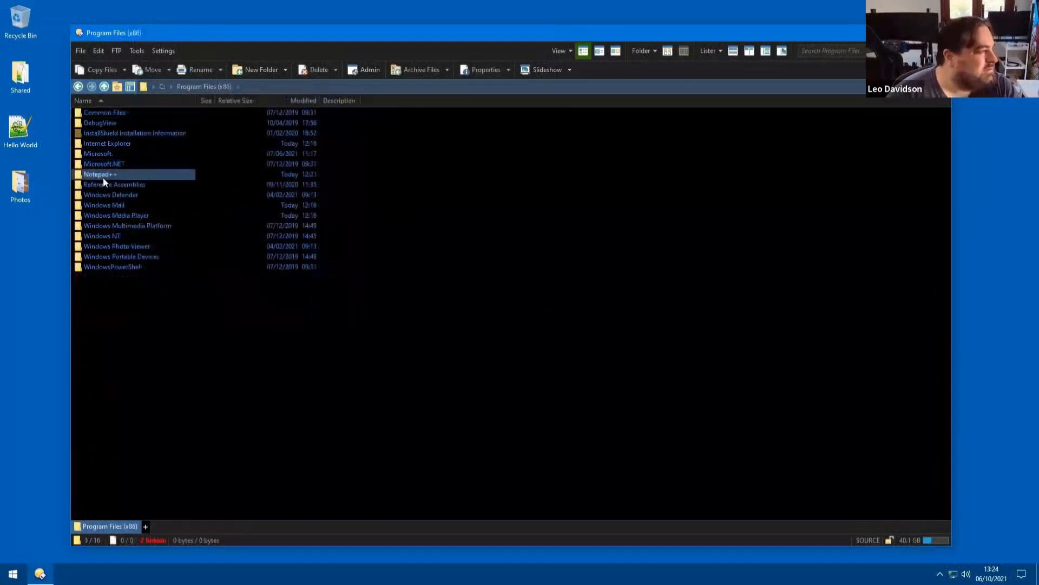
double_click(103, 177)
Add notepad++.exe as a button after Settings on the menu toolbar, with the launch option "Folders only (ignore selected files)".
right_click(229, 52)
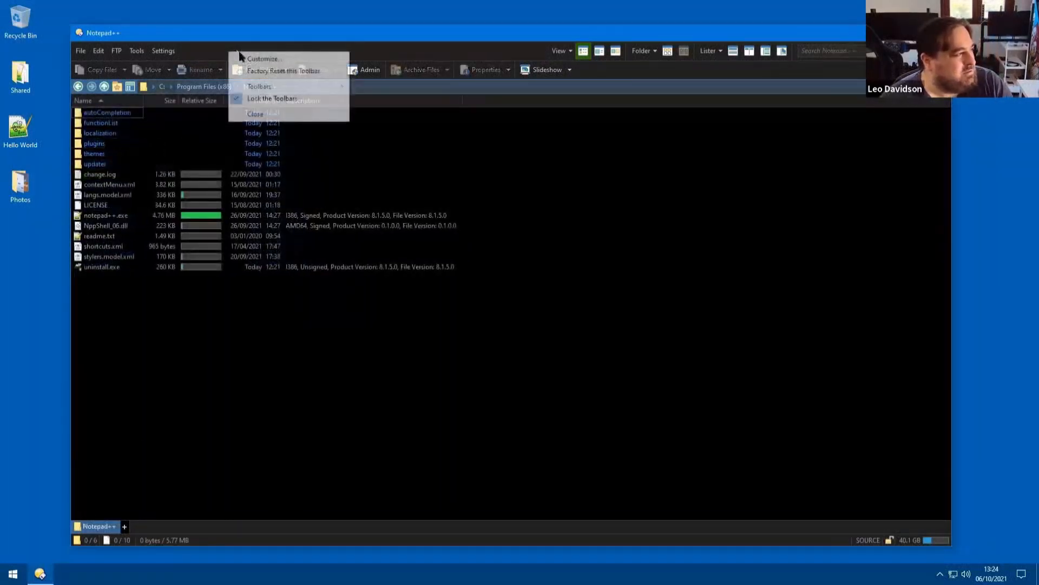
left_click(249, 59)
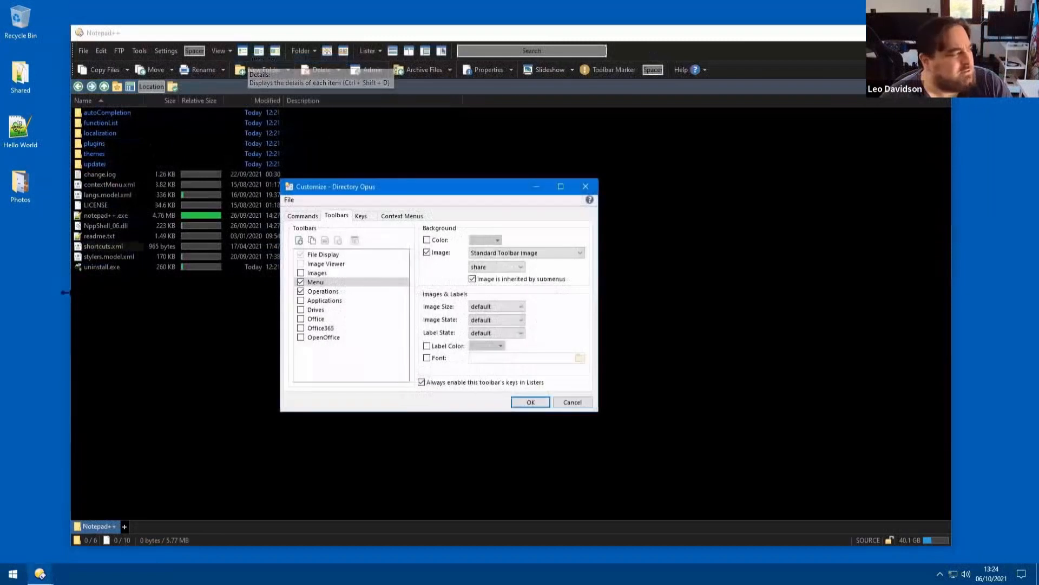
mouse_move(114, 214)
left_mouse_down()
mouse_move(217, 109)
mouse_move(557, 109)
mouse_move(639, 50)
mouse_move(185, 49)
left_mouse_up()
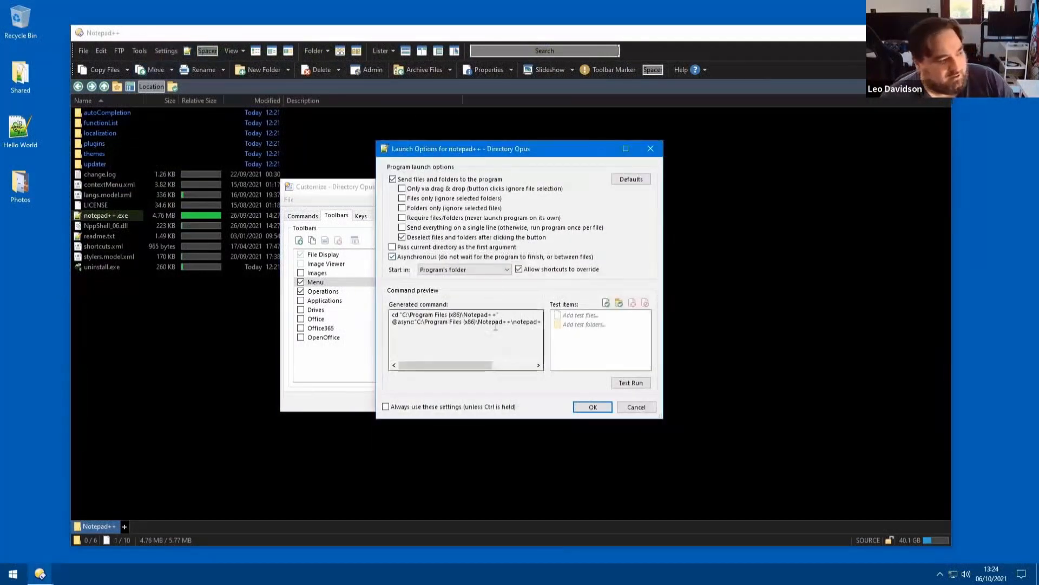
left_click_drag(469, 365, 519, 357)
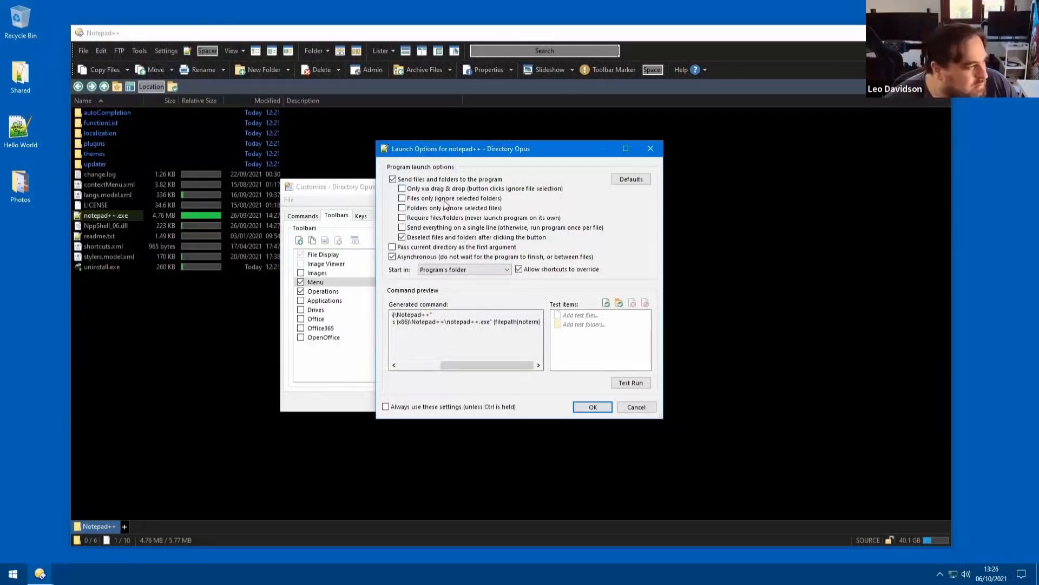
left_click(427, 209)
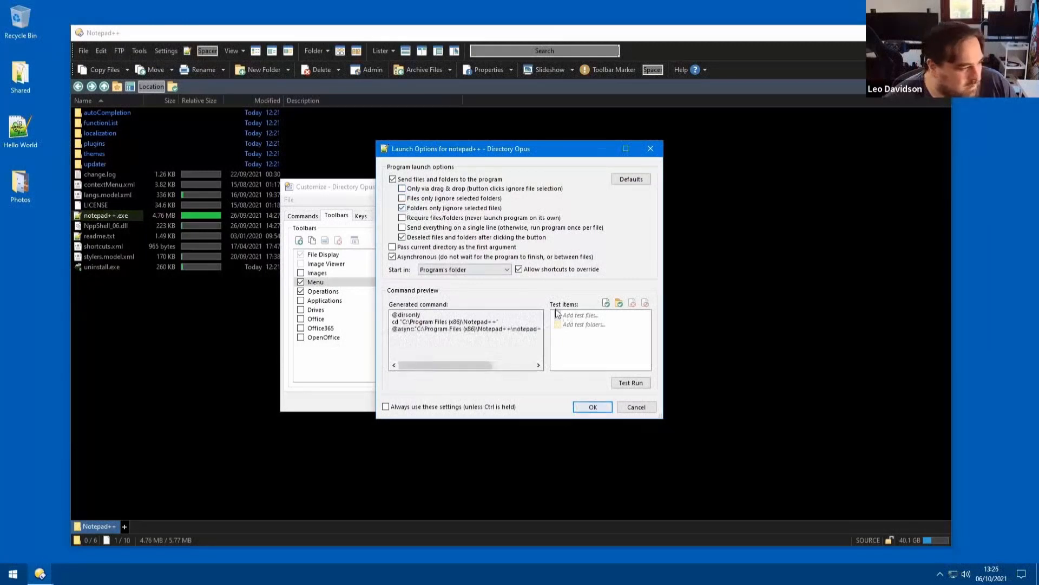
left_click(594, 406)
left_click(528, 402)
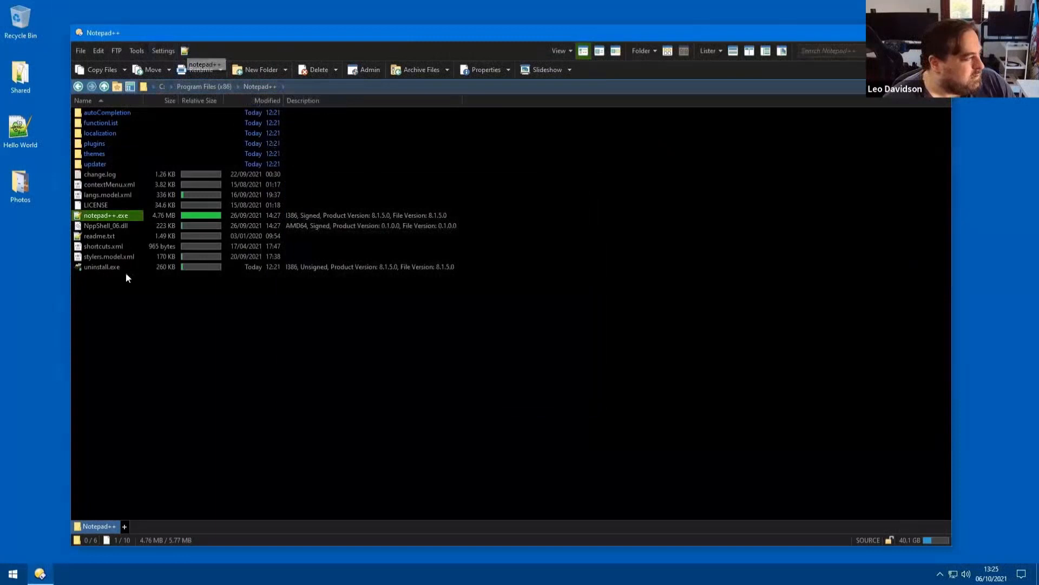
Launch Notepad++ from its new toolbar button and close its window.
left_click(185, 50)
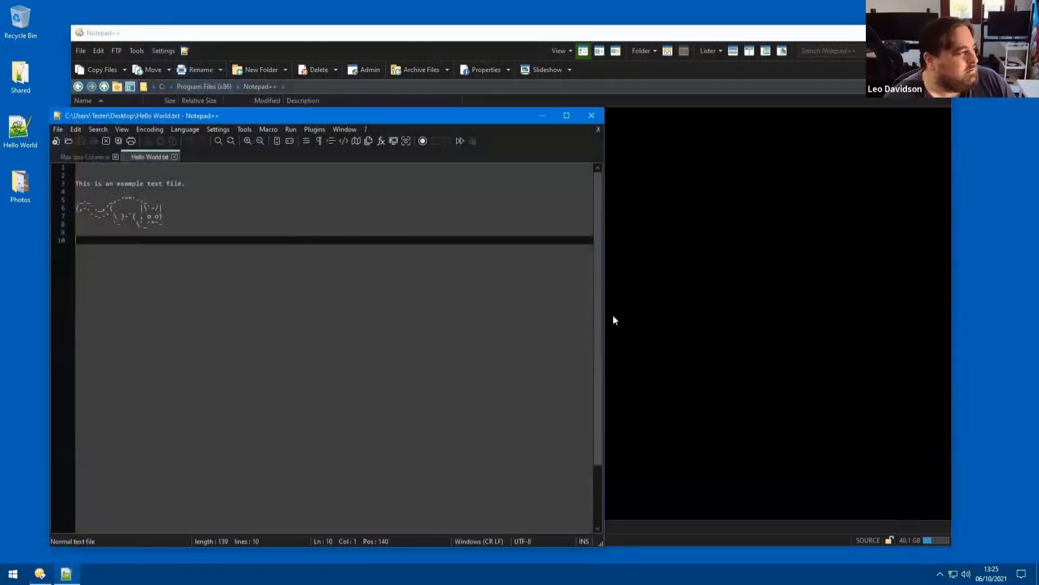
left_click(592, 115)
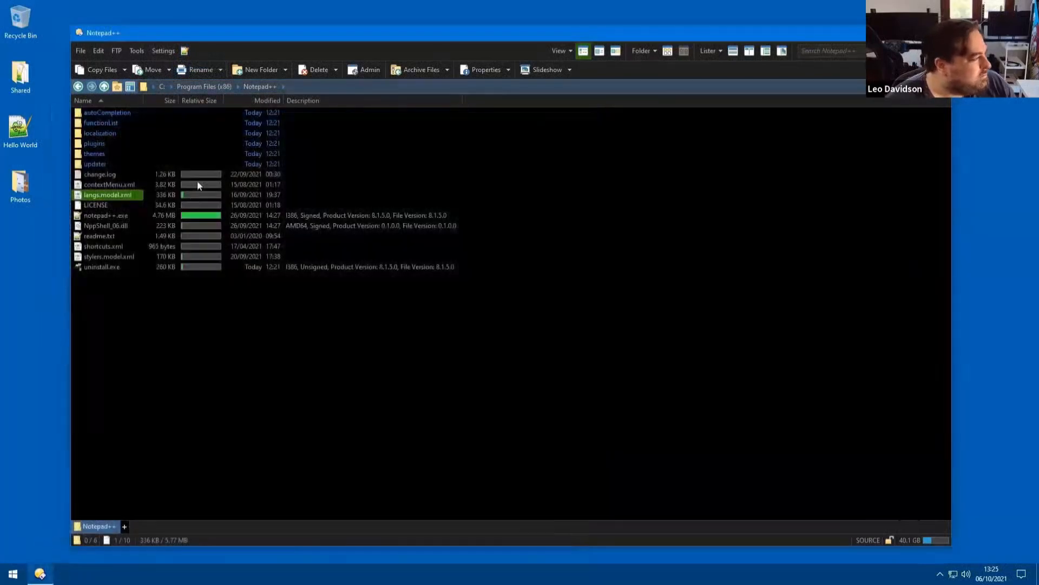
Open the Notepad++ toolbar button in the Command Editor to review its function and close the customization dialogs.
right_click(227, 48)
left_click(254, 56)
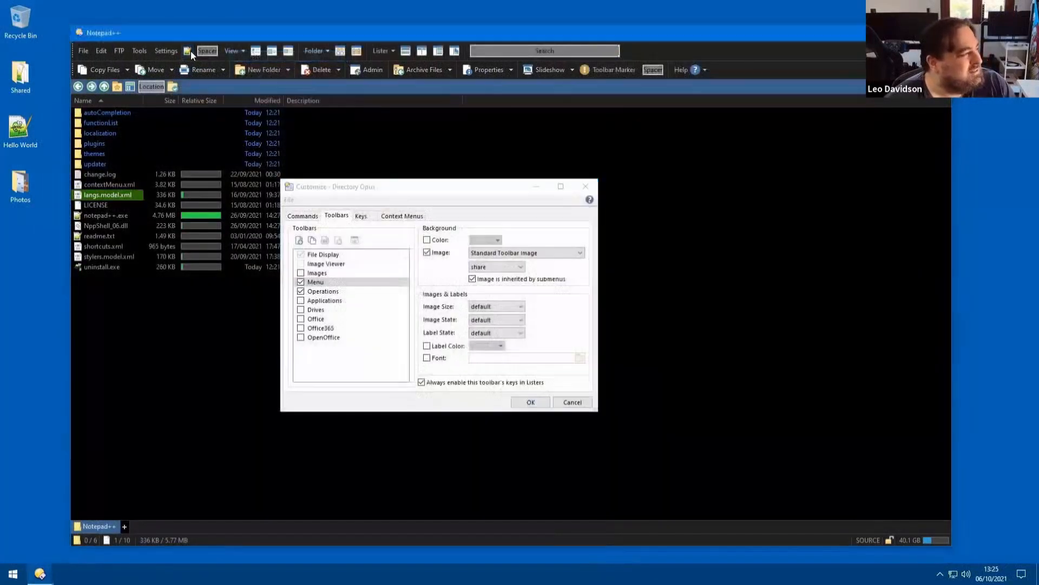
double_click(190, 51)
left_click_drag(645, 390, 756, 416)
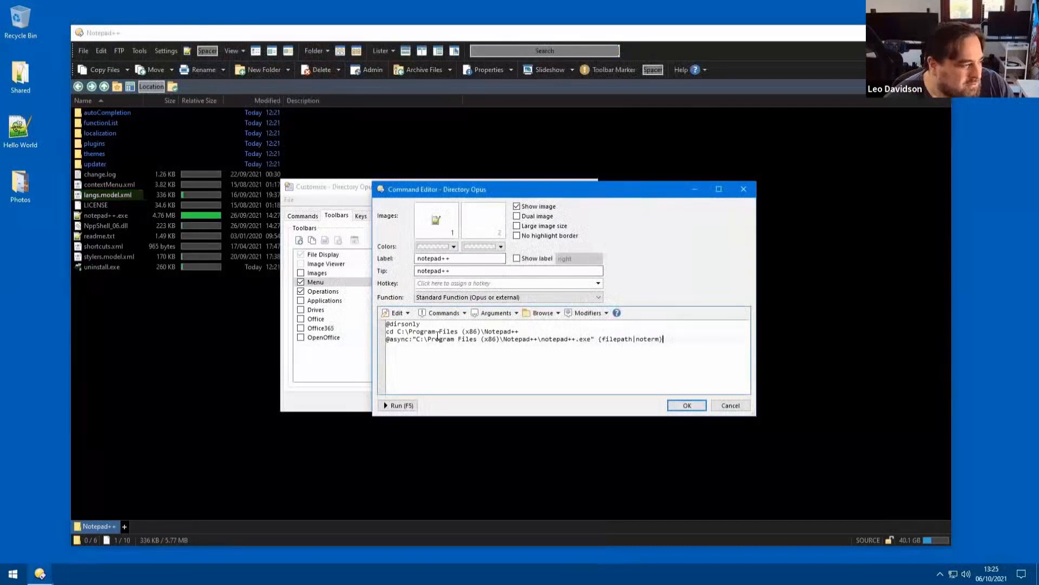
left_click(686, 406)
left_click(536, 401)
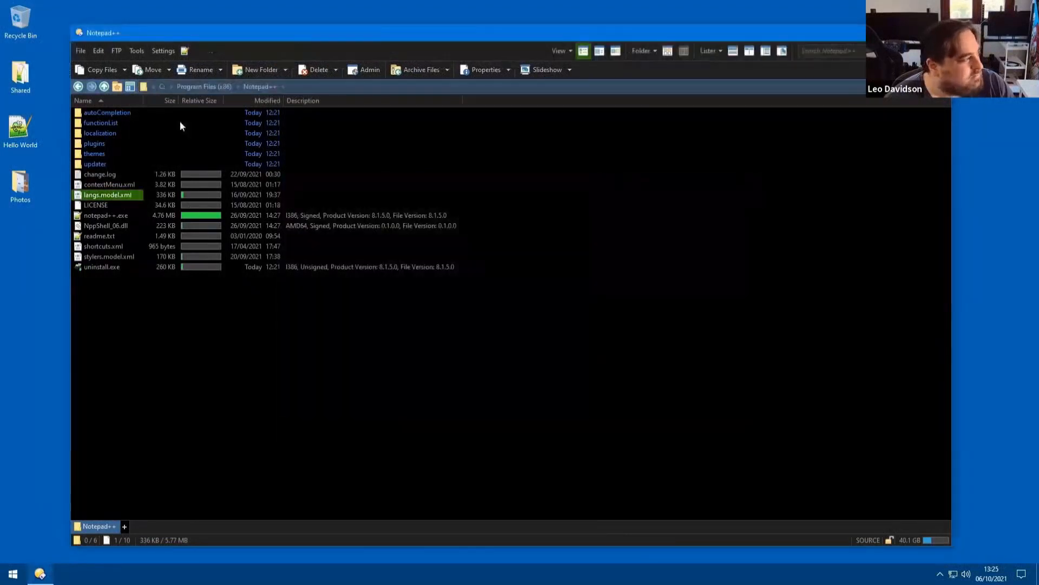
Launch Notepad++ from its toolbar button, close its two open files, and restart it once before closing it.
left_click(184, 50)
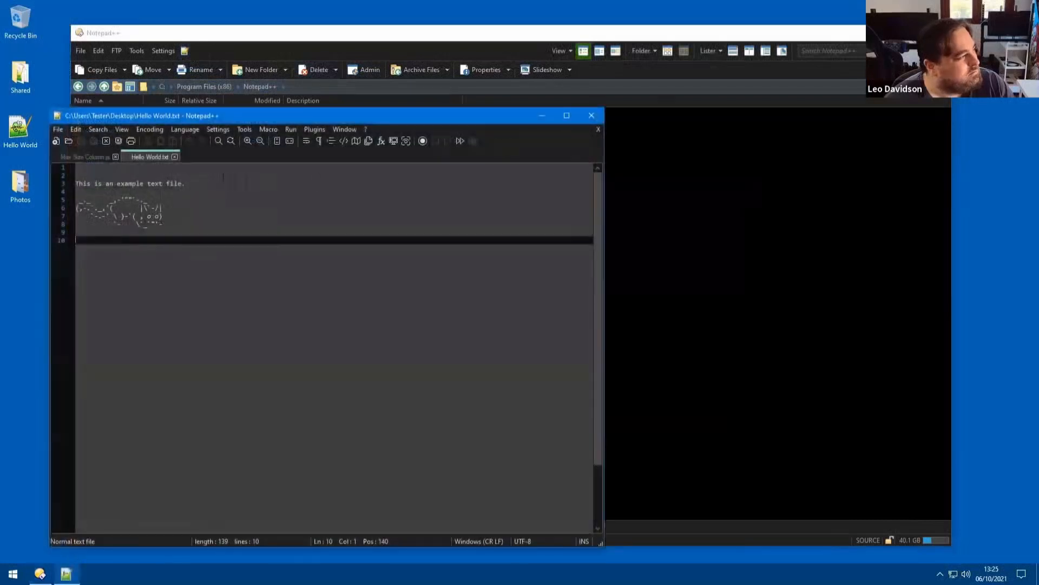
left_click(174, 157)
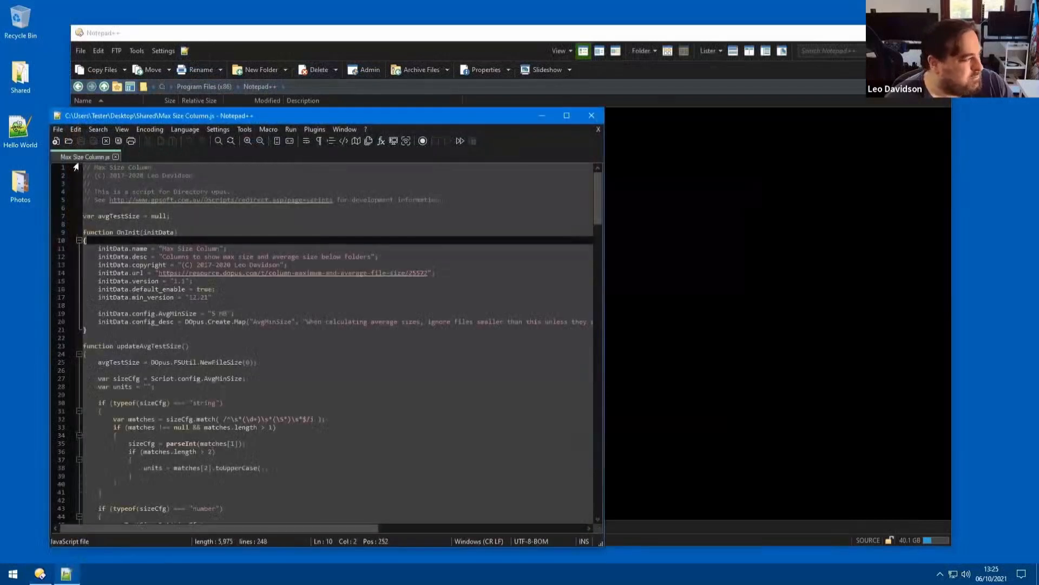
left_click(117, 157)
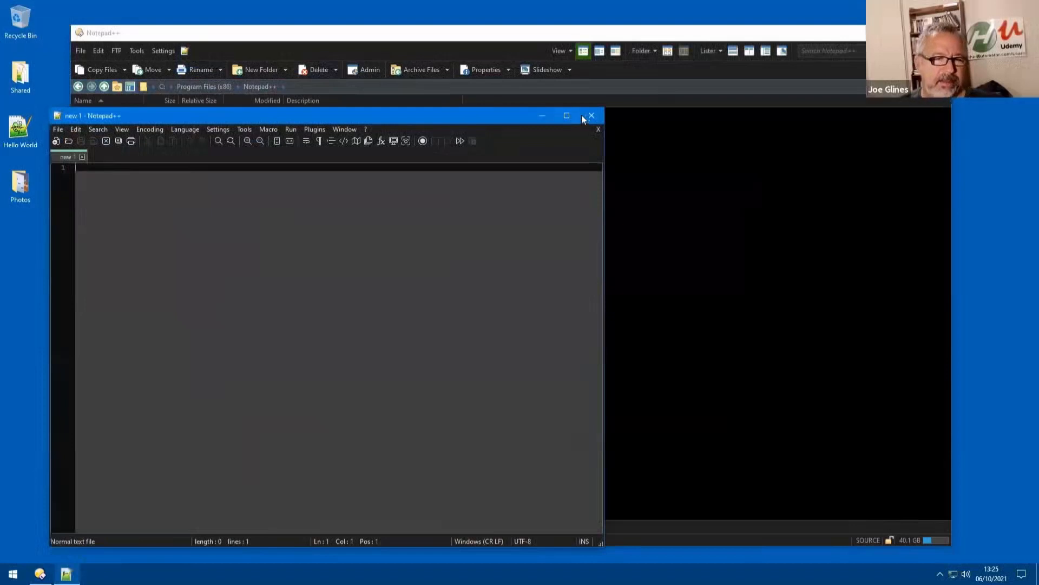
left_click(591, 116)
left_click(185, 51)
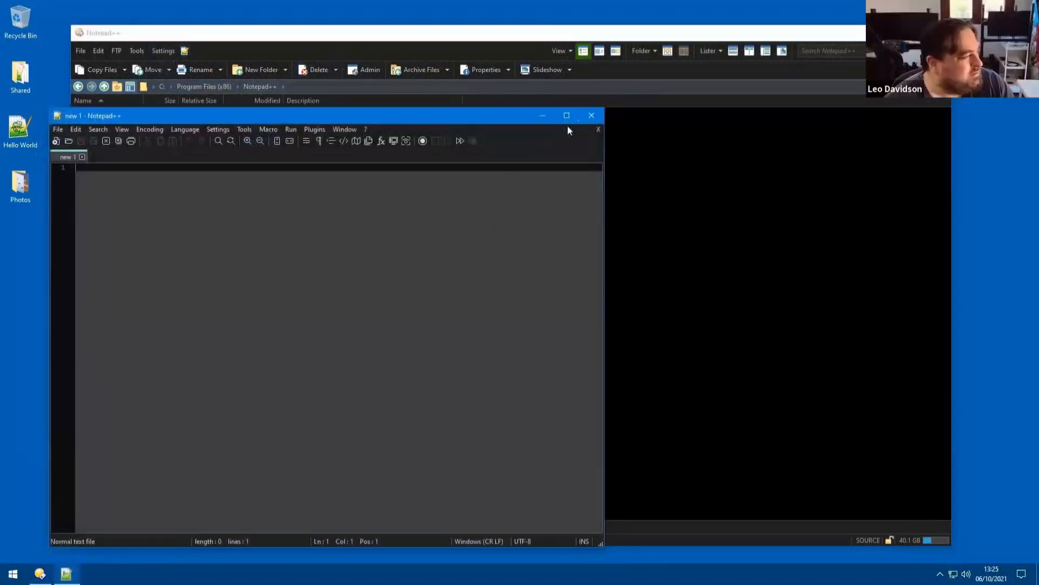
left_click(592, 116)
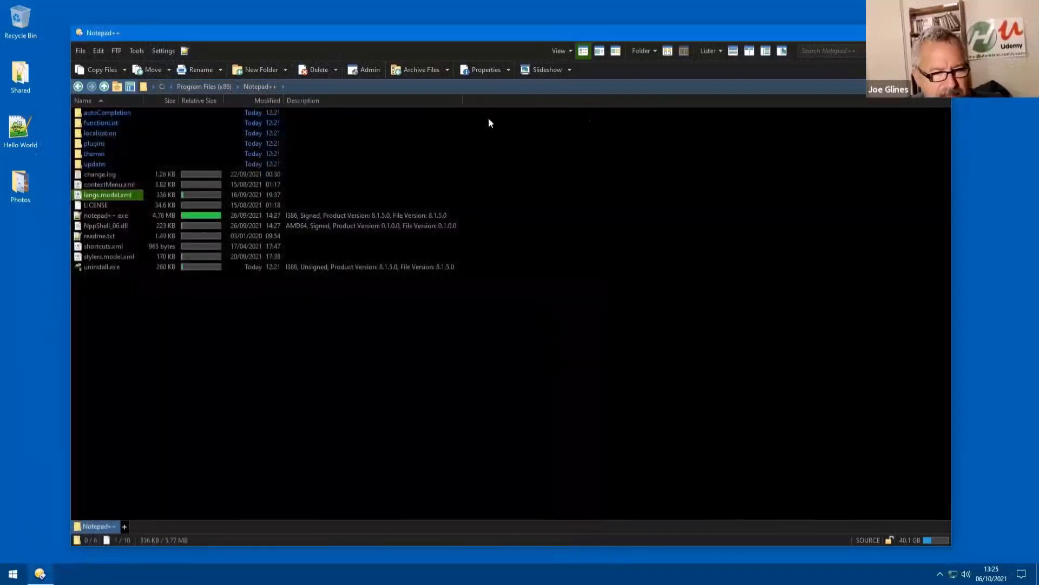
left_click(182, 55, "alt")
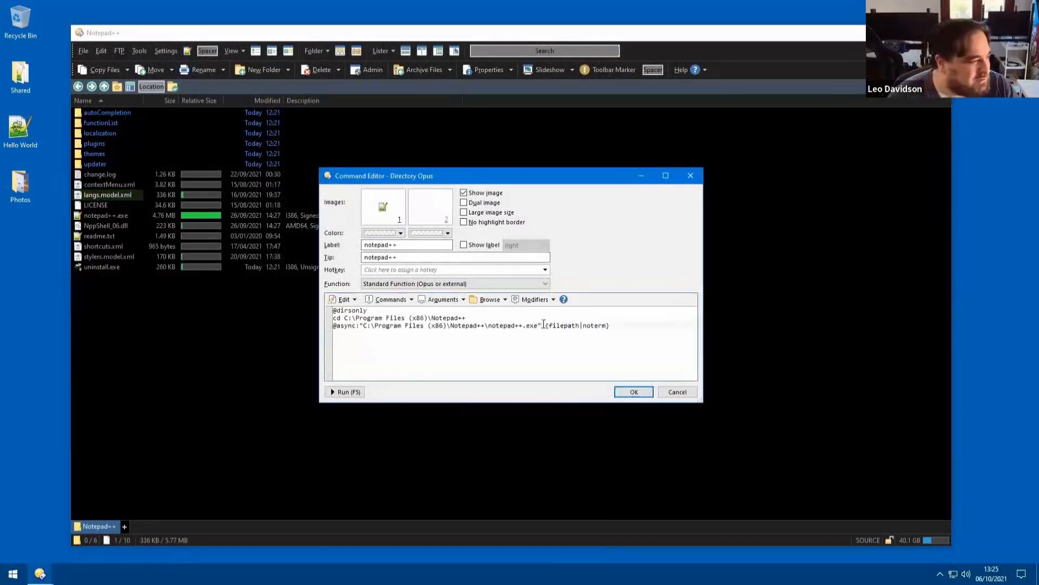
key("shift+Down")
key("Delete")
key("ctrl+shift+Right")
key("ctrl+shift+Right")
key("ctrl+shift+Right")
key("ctrl+shift+Right")
key("ctrl+shift+Right")
key("ctrl+shift+Right")
key("ctrl+shift+Right")
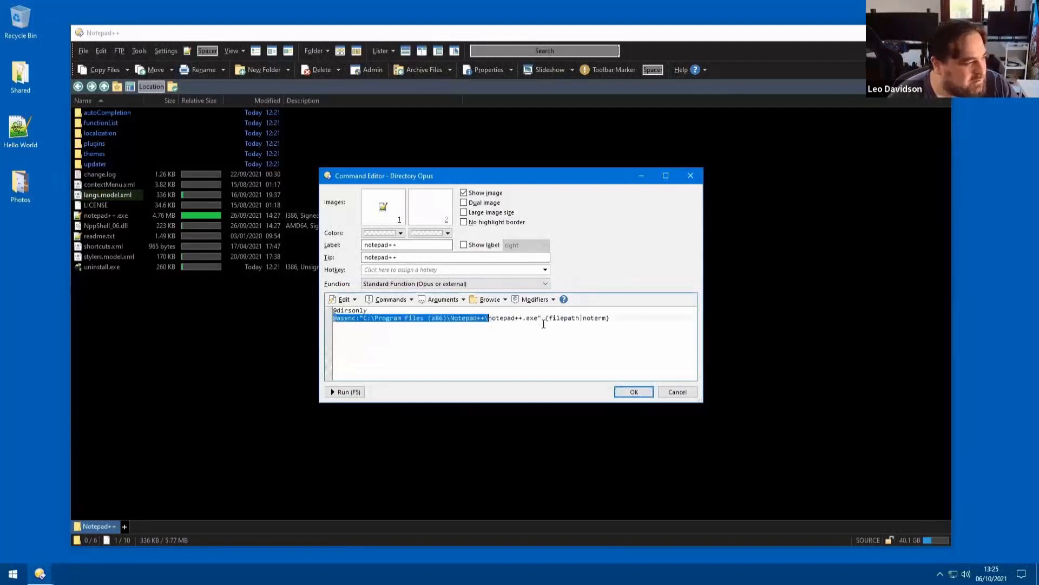
key("Delete")
Change the button's command to /windows/notepad.exe {filepath|noterm} and save the function.
key("ctrl+Right")
key("Delete")
key("Delete")
key("Delete")
key("ctrl+Right")
key("Delete")
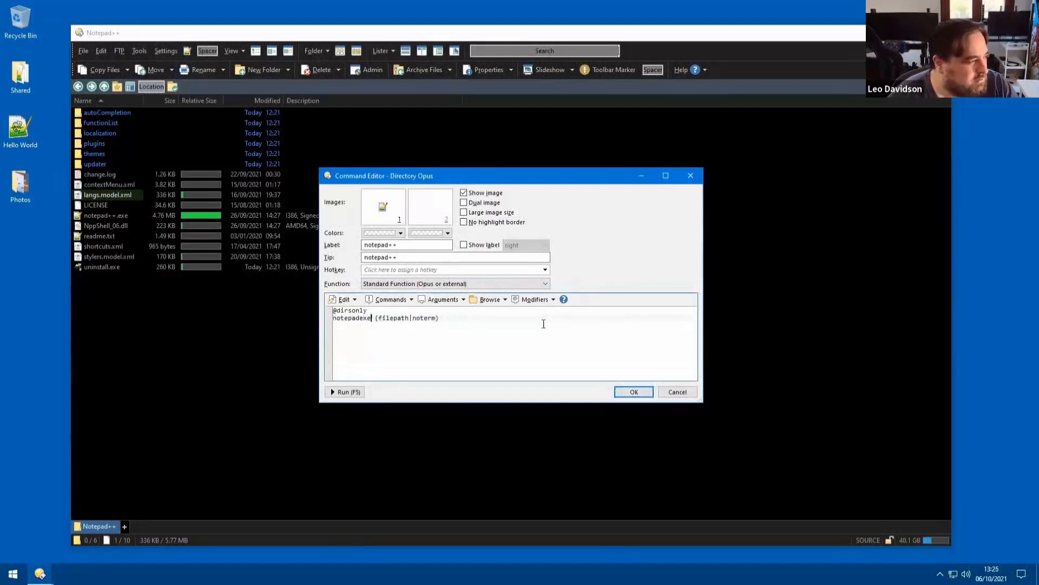
type(".")
type("/windows/")
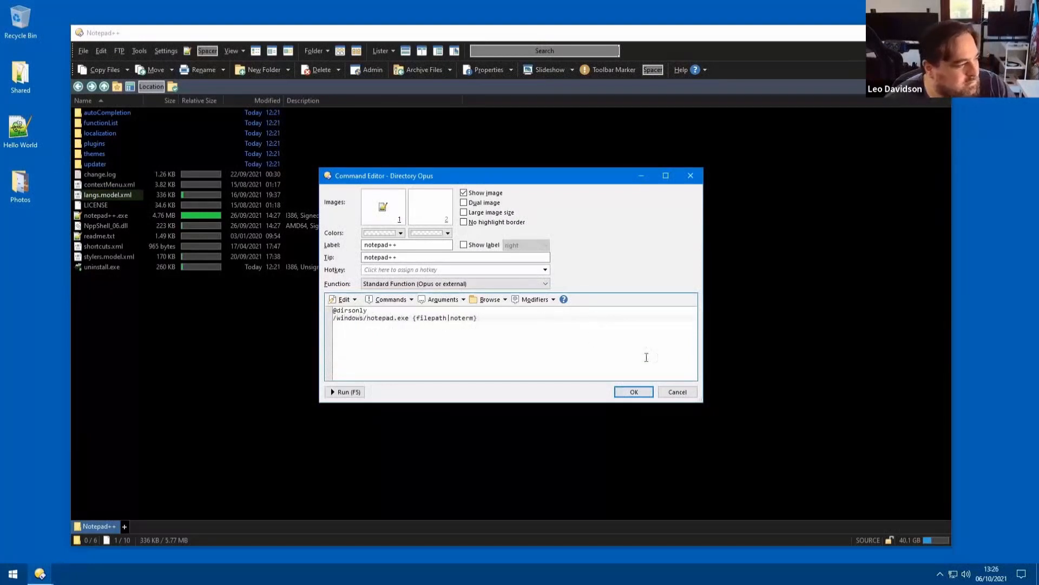
left_click(634, 391)
Launch Notepad from the toolbar button both empty and with langs.model.xml, closing each window.
left_click(186, 51)
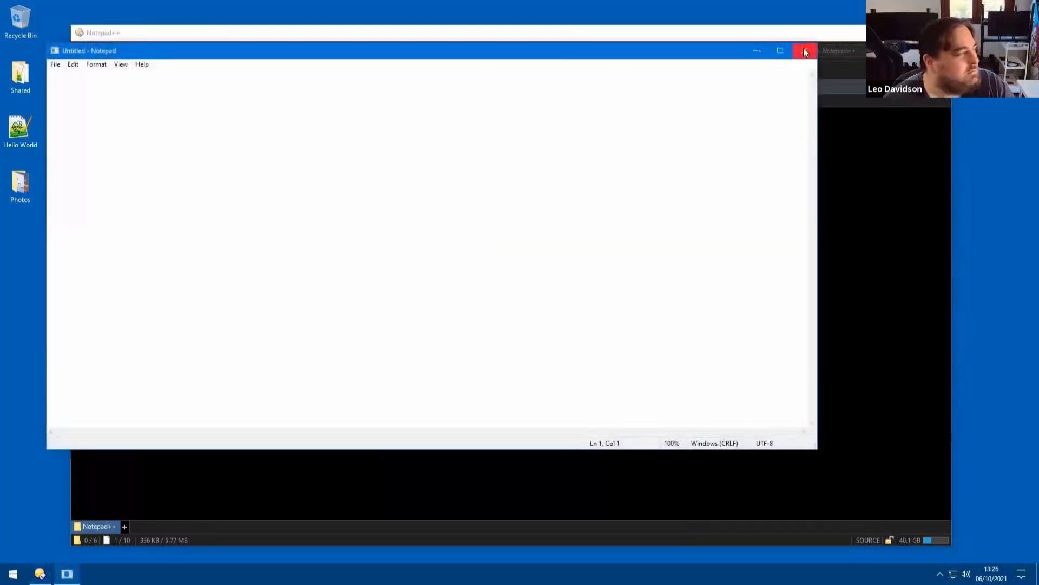
left_click_drag(397, 54, 585, 115)
left_click_drag(110, 195, 434, 263)
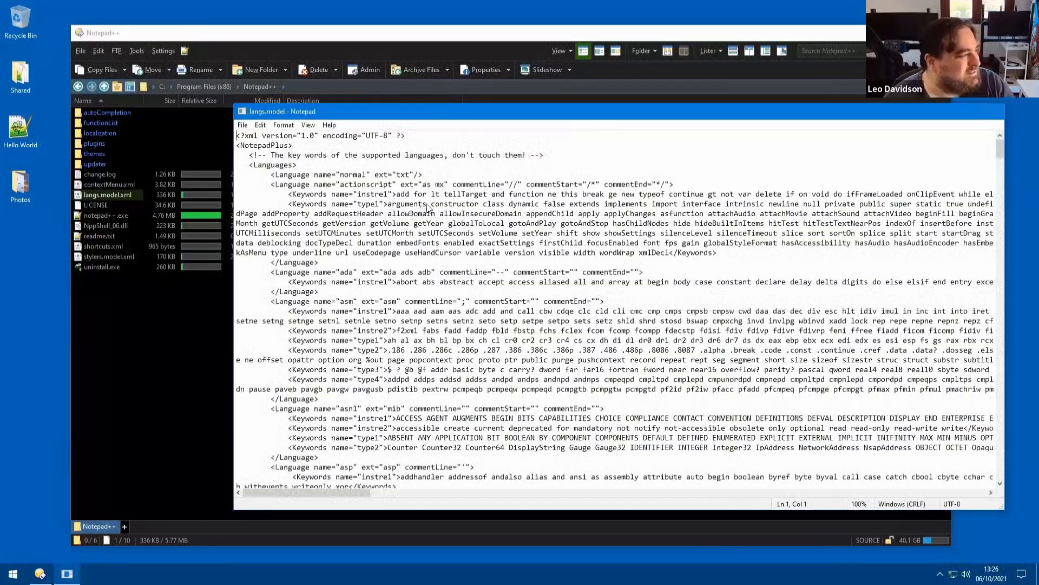
double_click(243, 112)
Reopen the button's function, put echo before /windows/notepad.exe {filepath|noterm} and add a pause line below it.
right_click(265, 53)
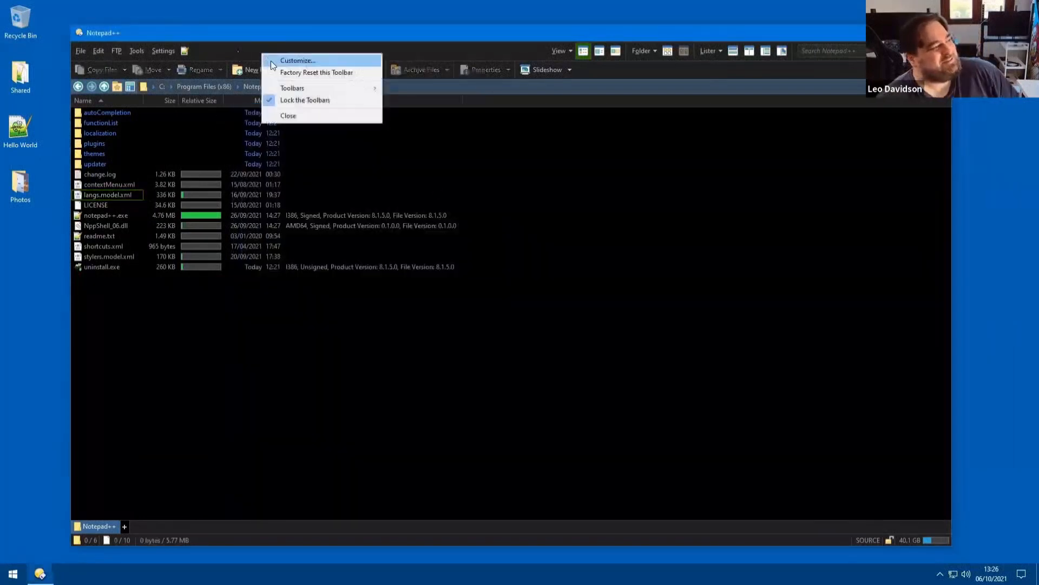
left_click(278, 60)
double_click(187, 52)
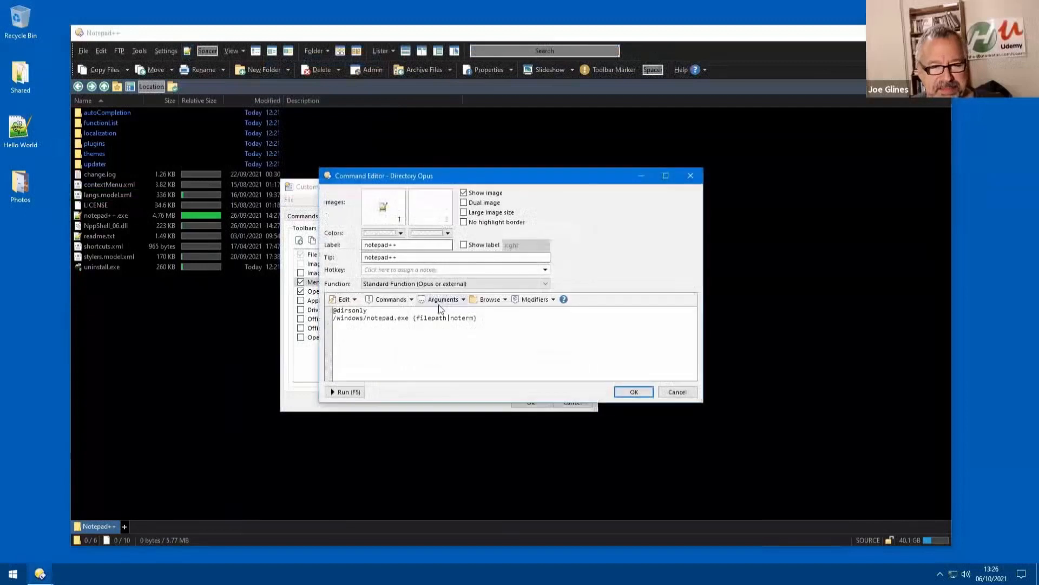
left_click(414, 317)
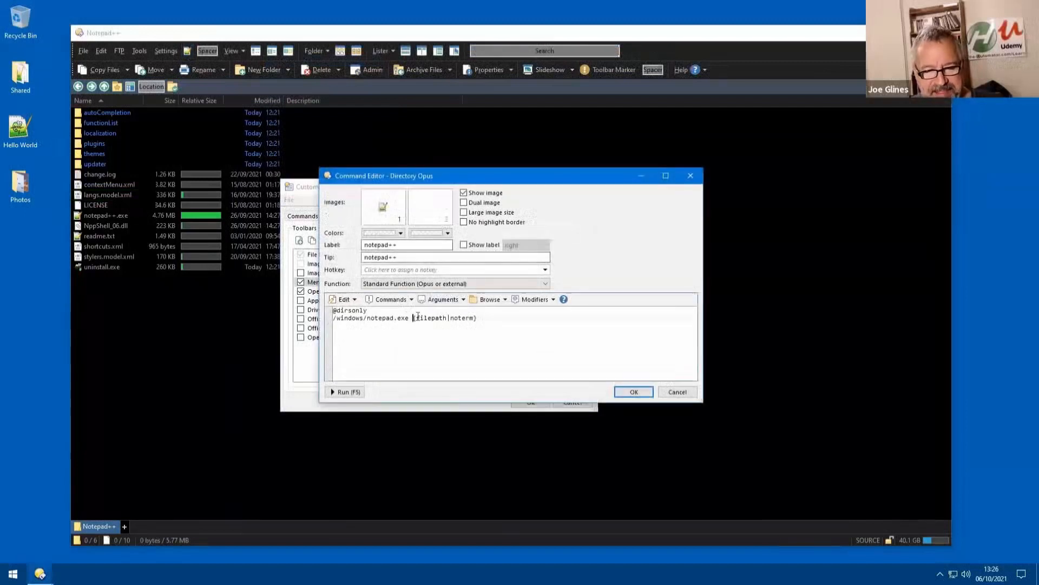
left_click(413, 324)
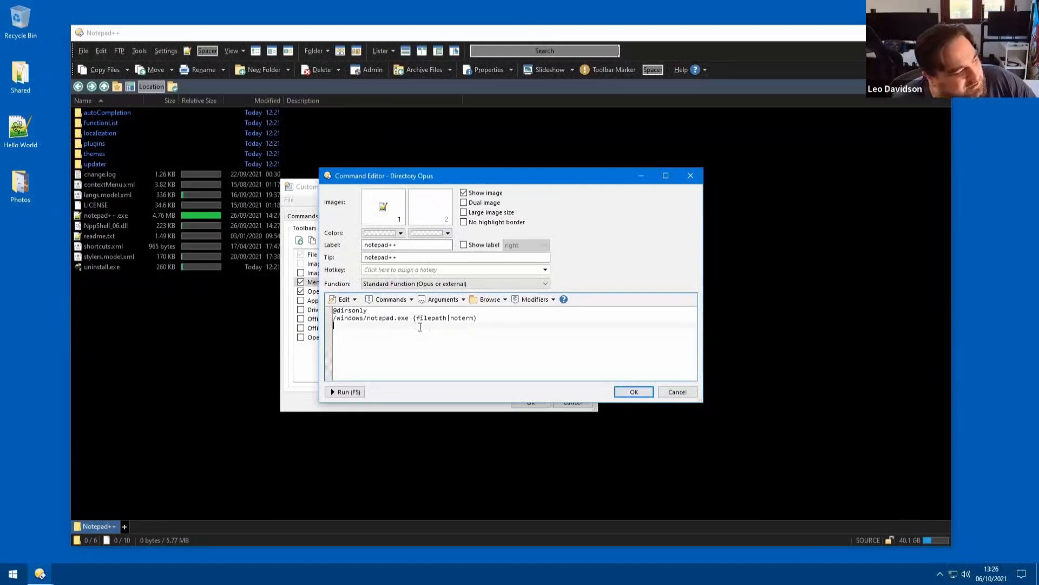
key("Up")
type("echo")
key("Return")
type("pause")
key("Return")
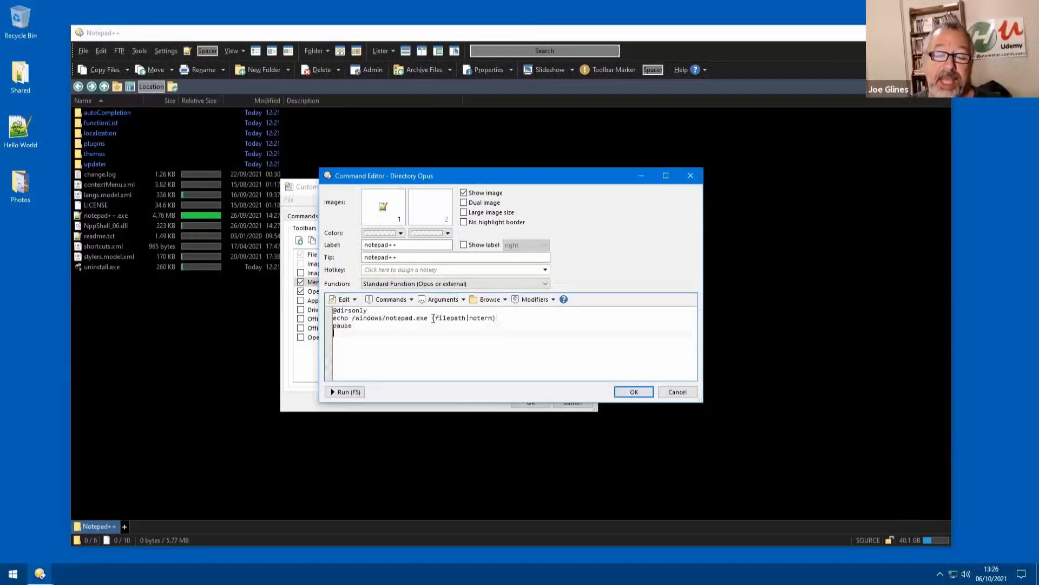
Set the function type to MS-DOS Batch Function and run it with langs.model.xml selected.
left_click(420, 284)
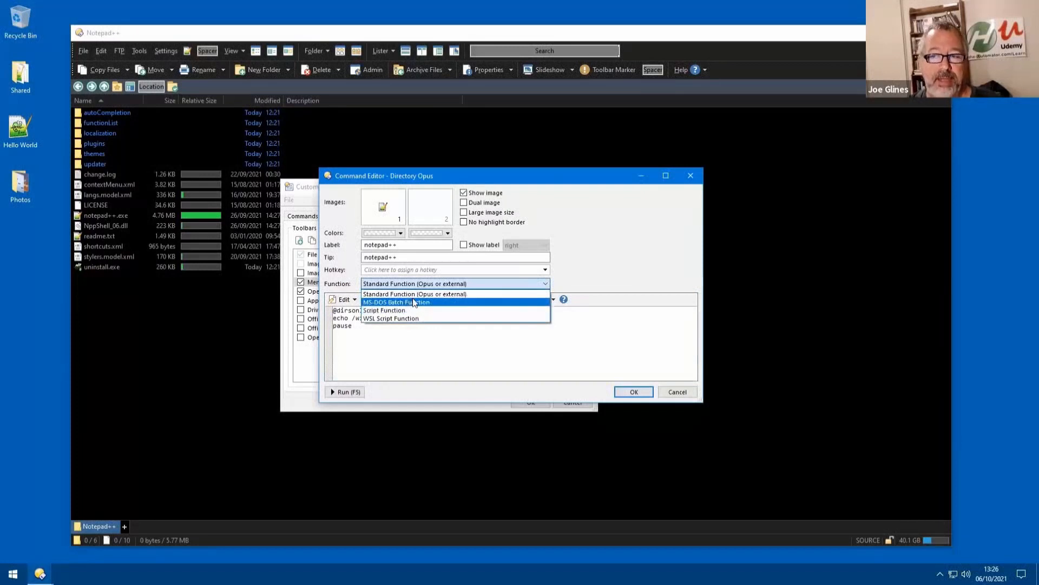
left_click(415, 303)
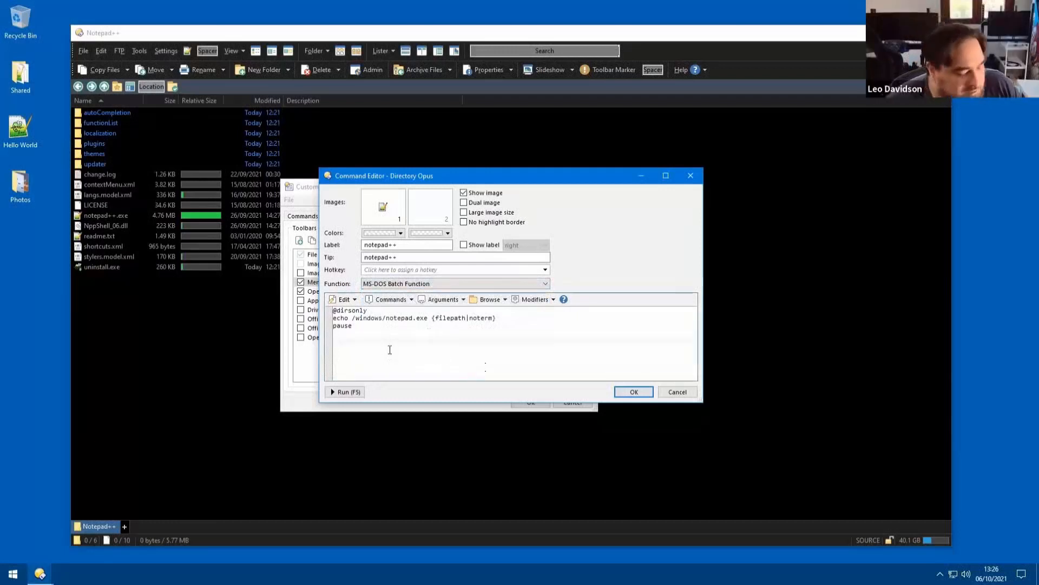
key("BackSpace")
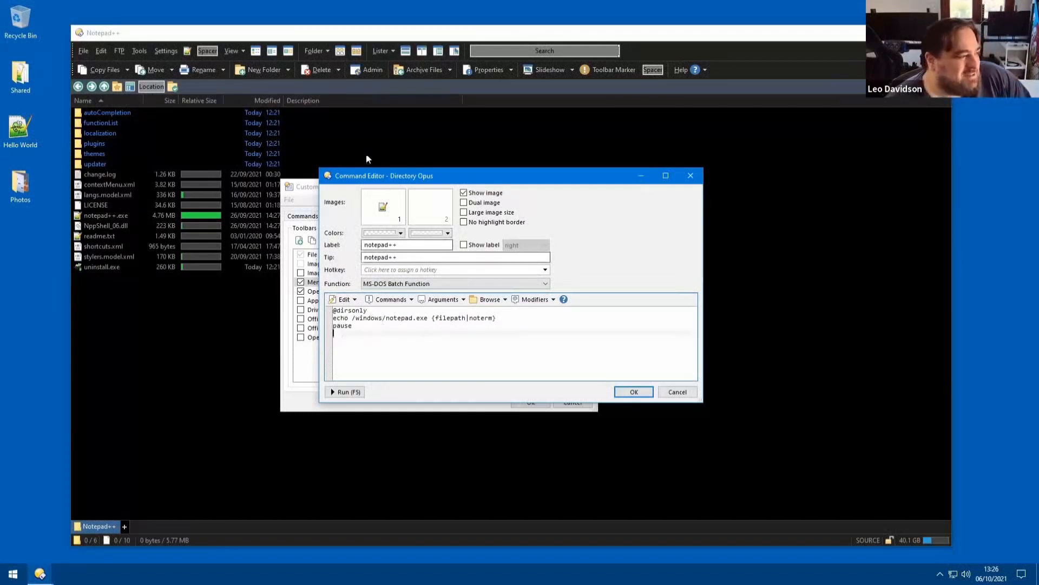
left_click_drag(537, 178, 609, 142)
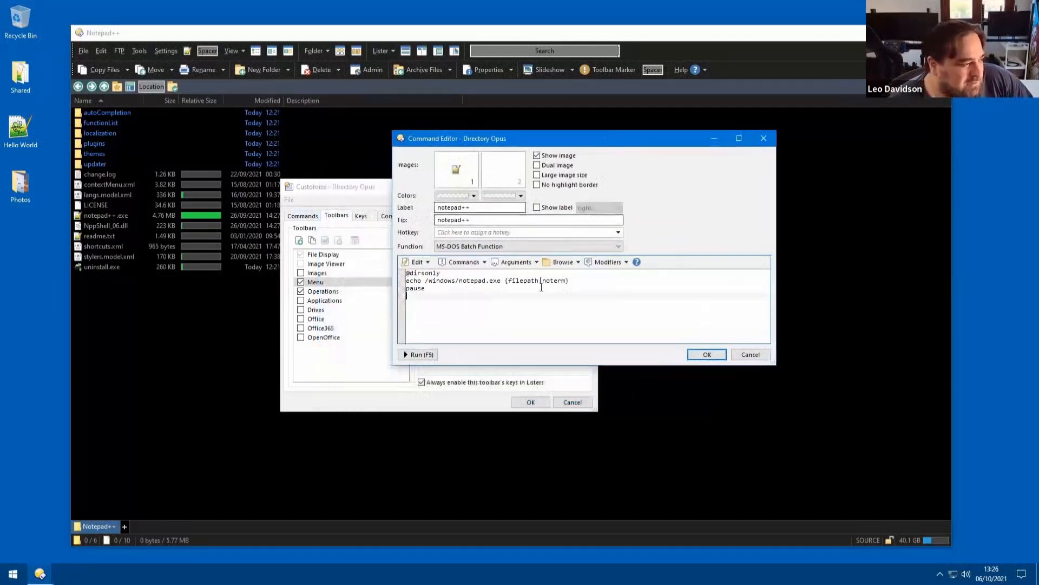
left_click(456, 249)
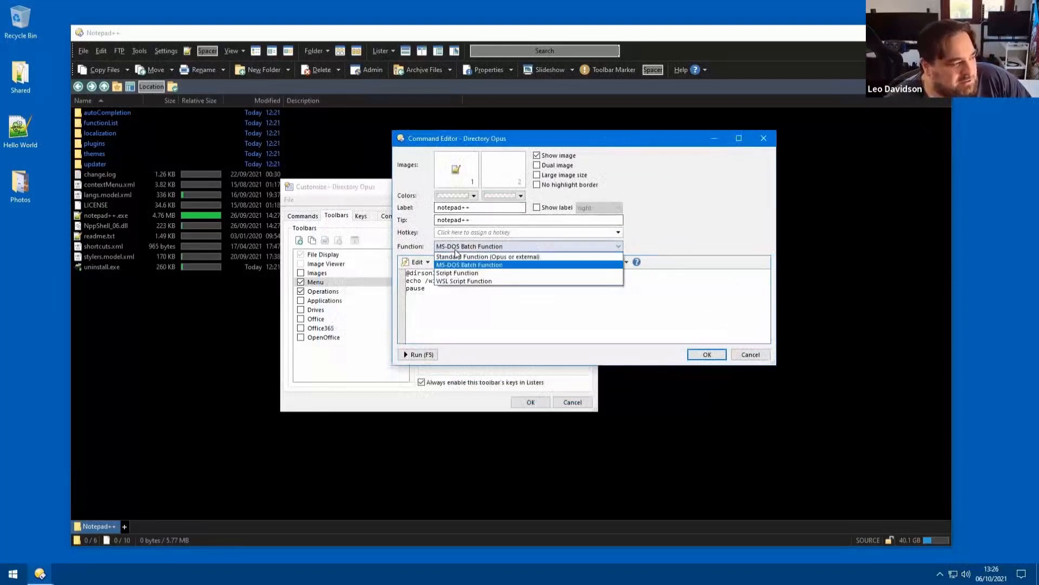
left_click(476, 266)
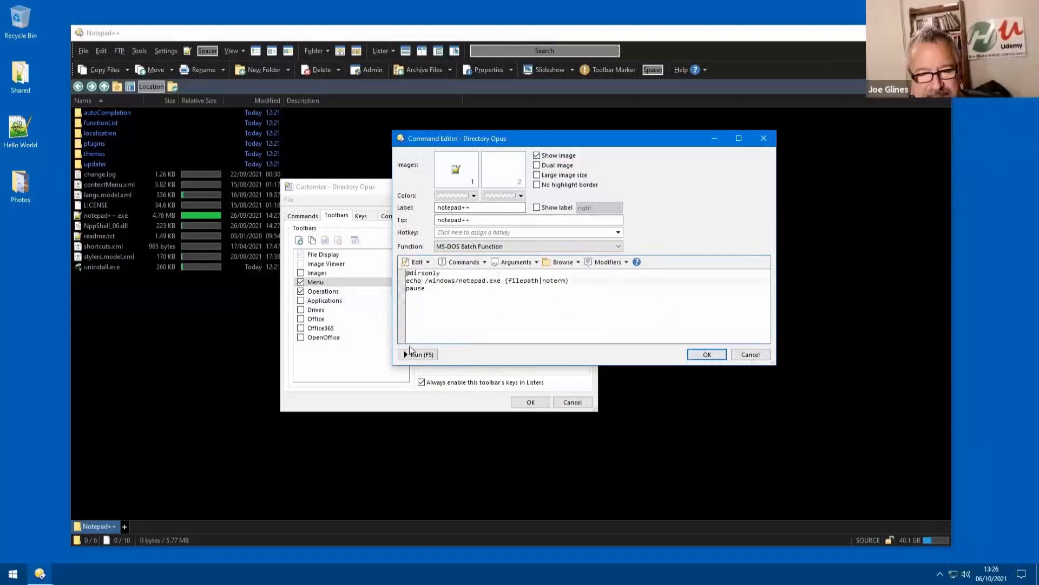
left_click(103, 194)
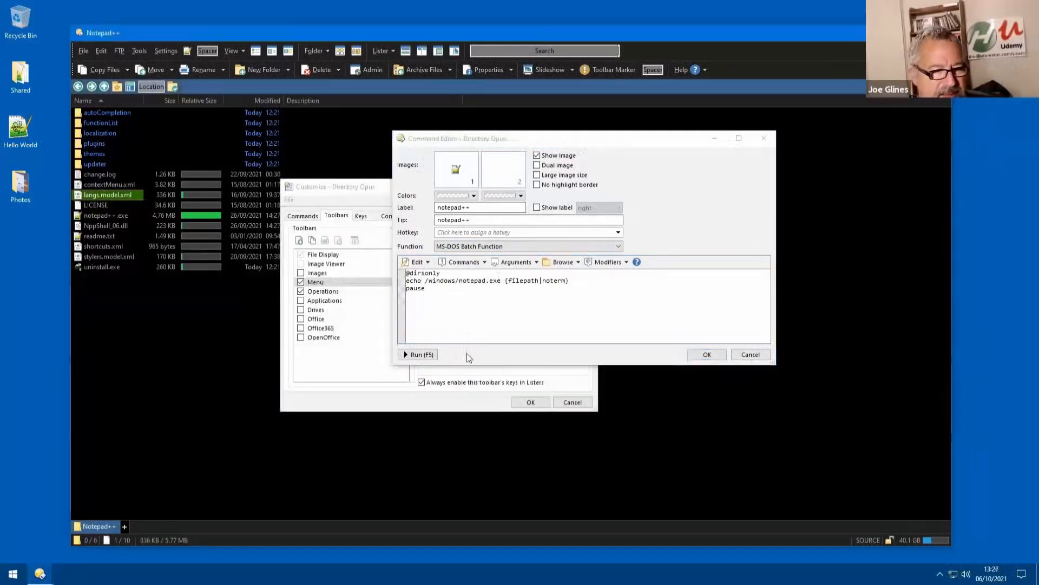
left_click(419, 354)
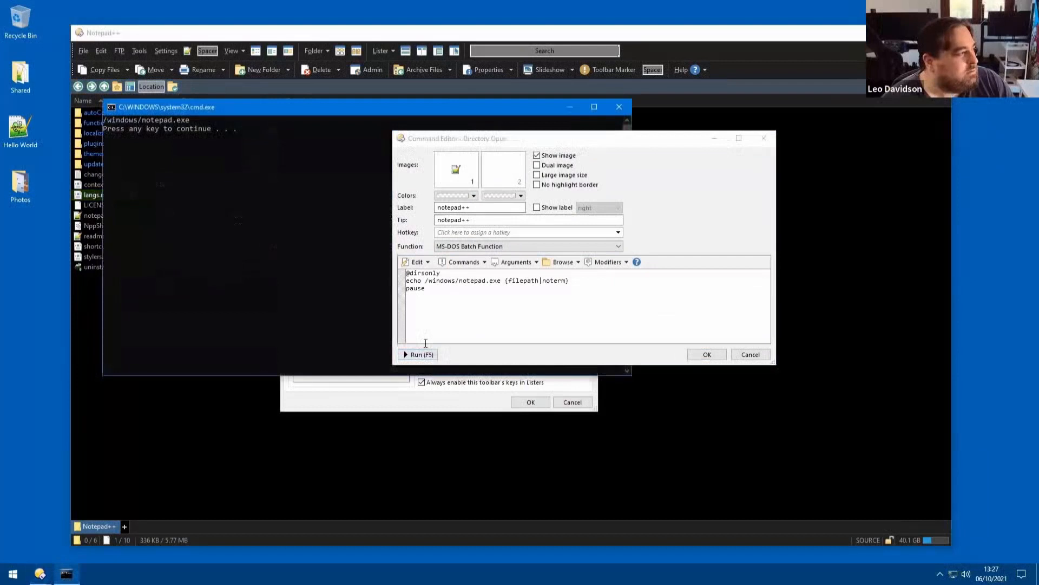
left_click(504, 281)
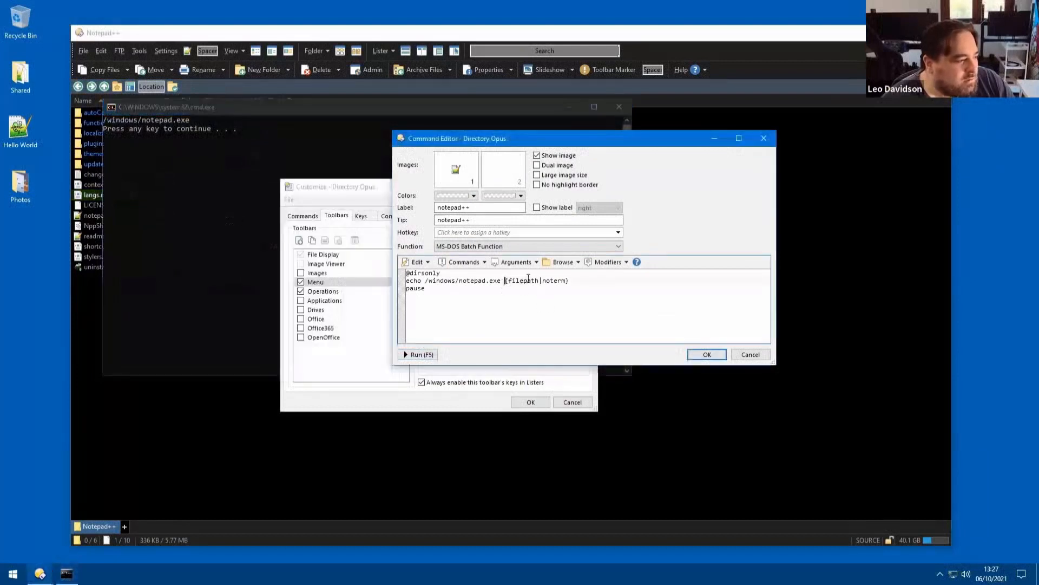
left_click(597, 281)
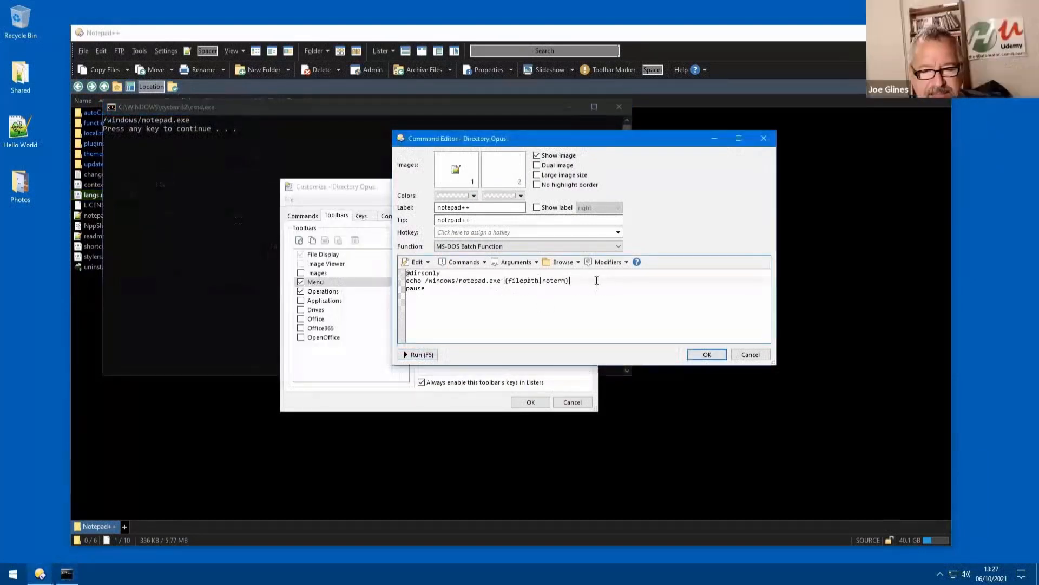
key("shift+Up")
key("BackSpace")
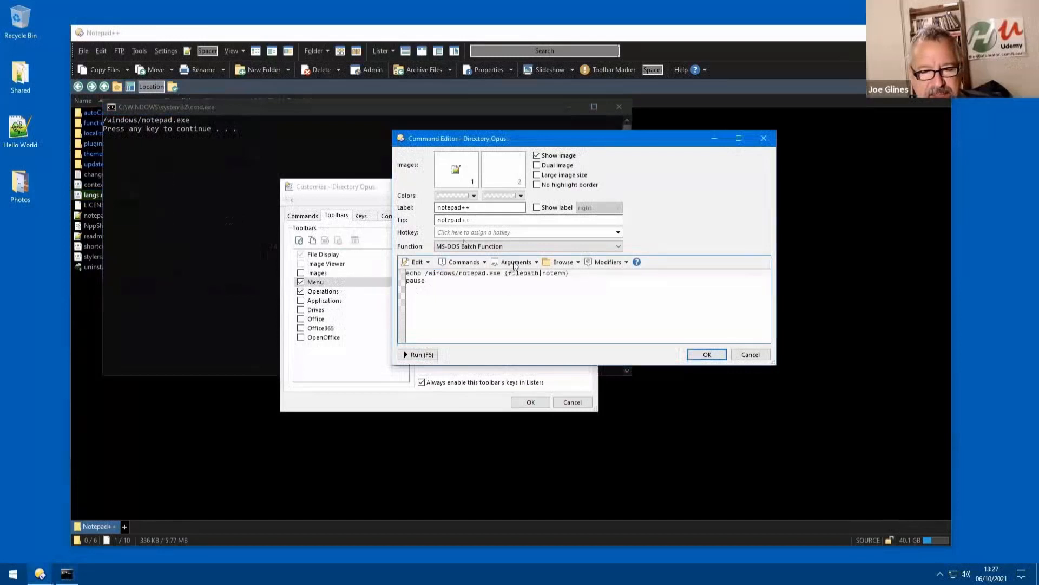
left_click(621, 107)
left_click(113, 193)
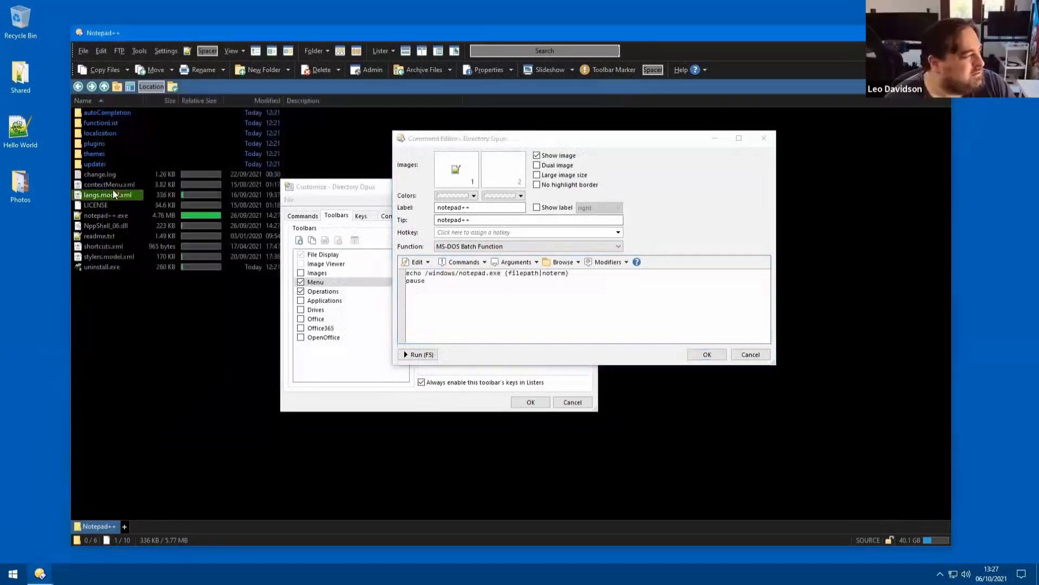
left_click(424, 356)
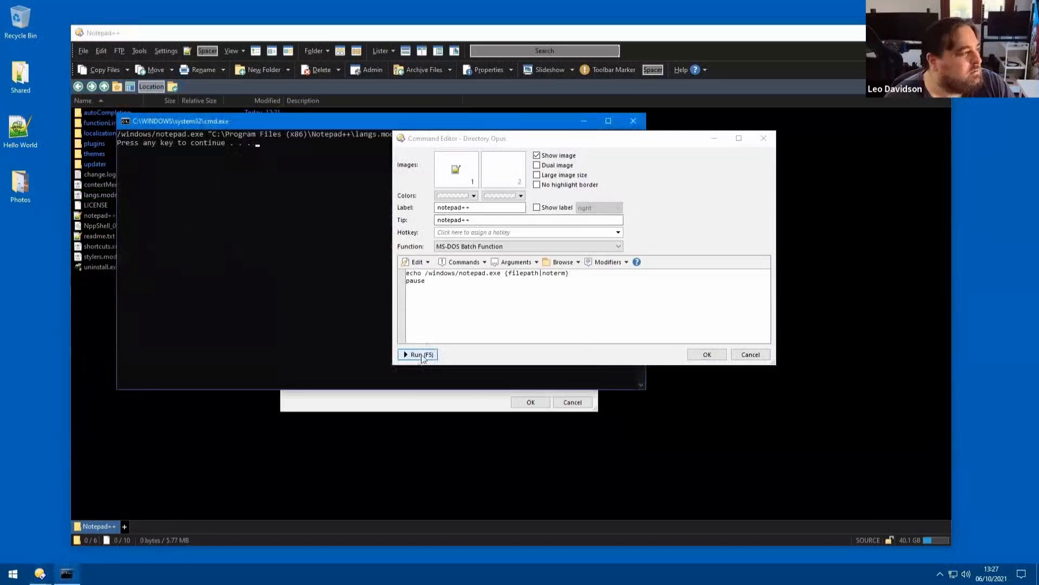
Close the command editor, discarding the changes to the button's function, and close the command prompt window.
left_click_drag(490, 136, 494, 234)
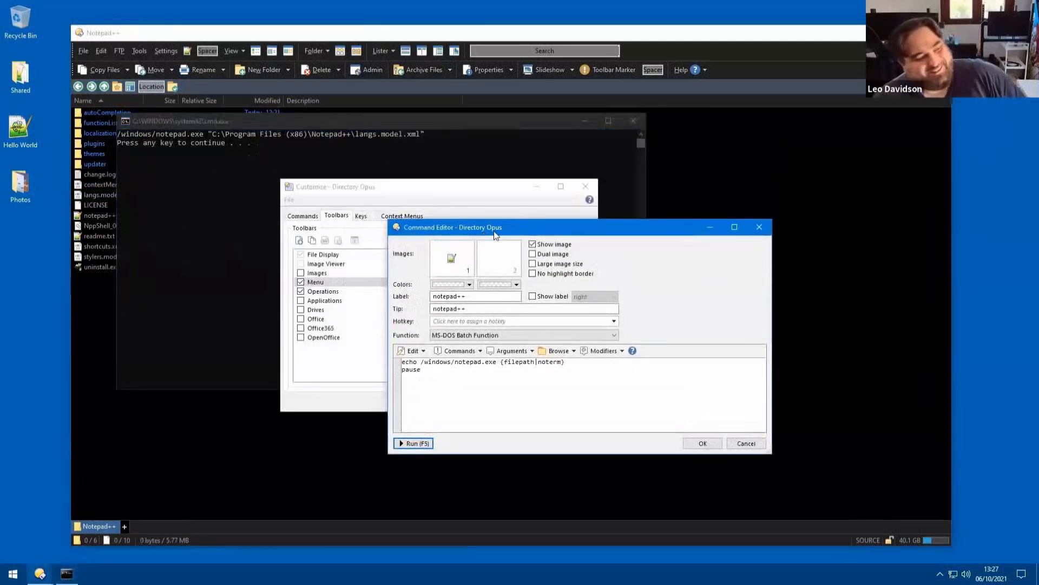
left_click_drag(495, 235, 501, 224)
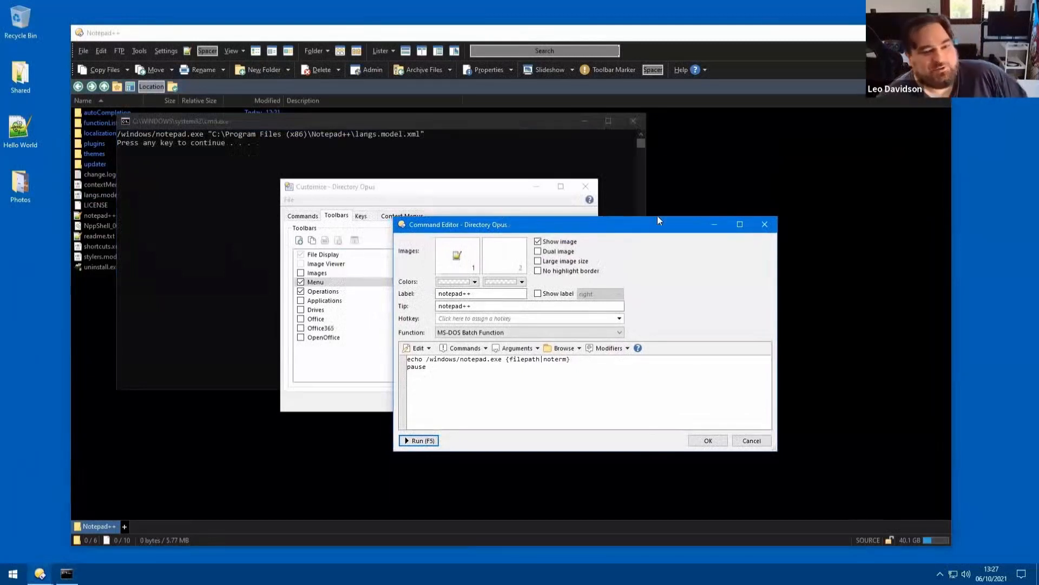
left_click(751, 438)
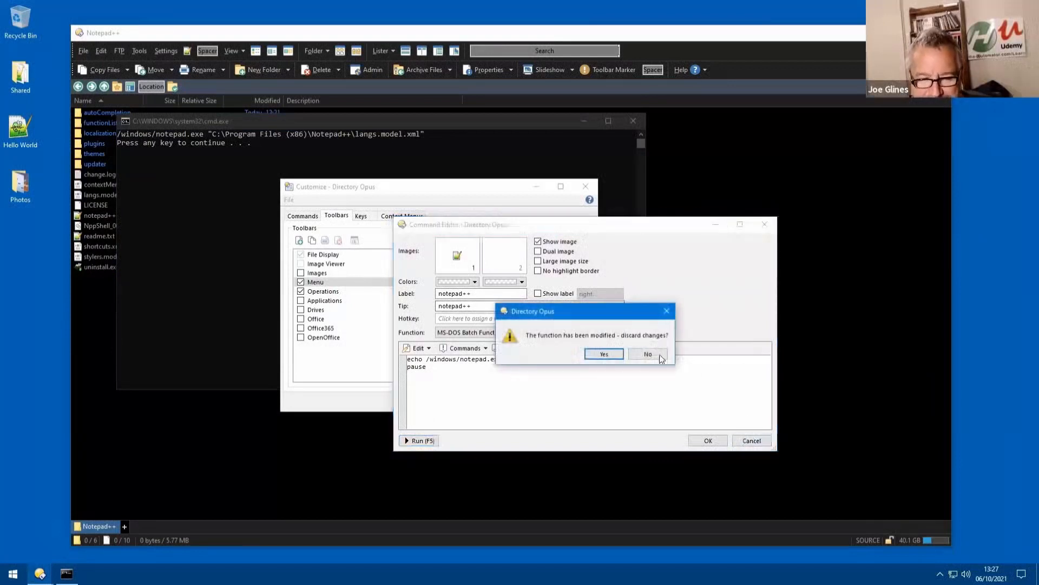
left_click(718, 356)
left_click(750, 440)
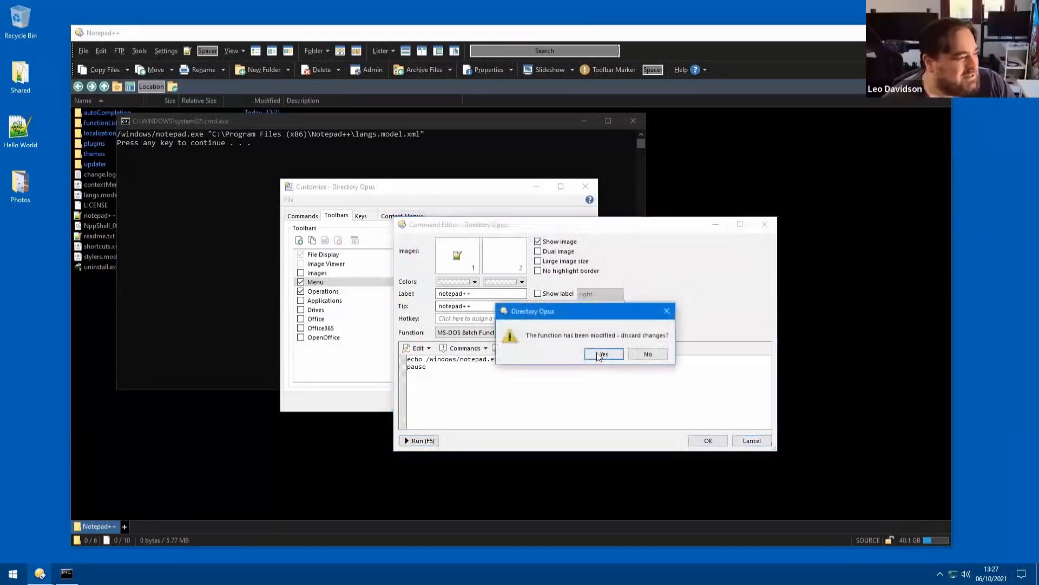
left_click(600, 352)
left_click(633, 121)
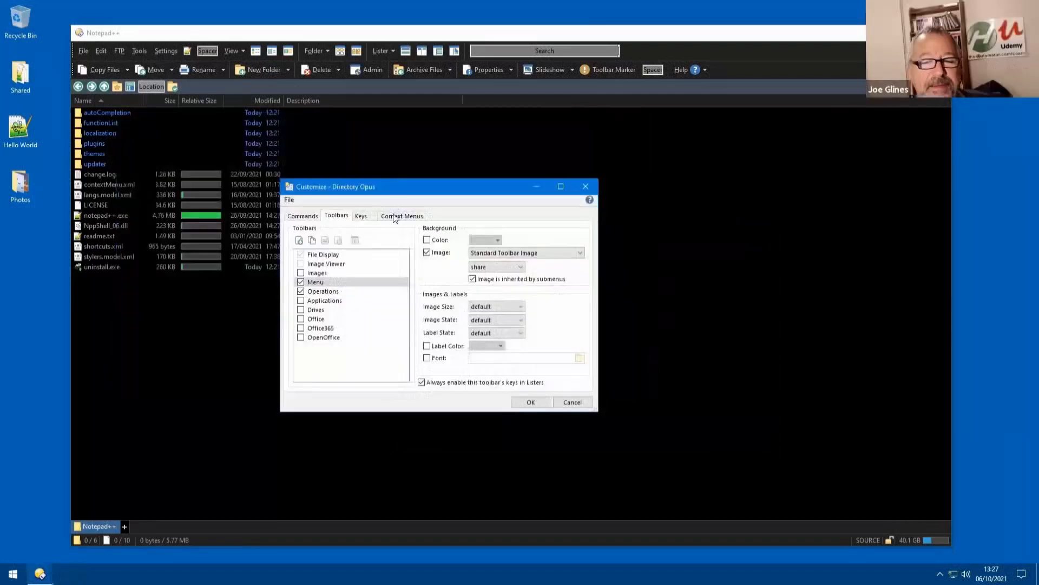
Replace the notepad++ toolbar button with a new one made from notepad++.exe that sends files only, and finish customizing.
right_click(186, 52)
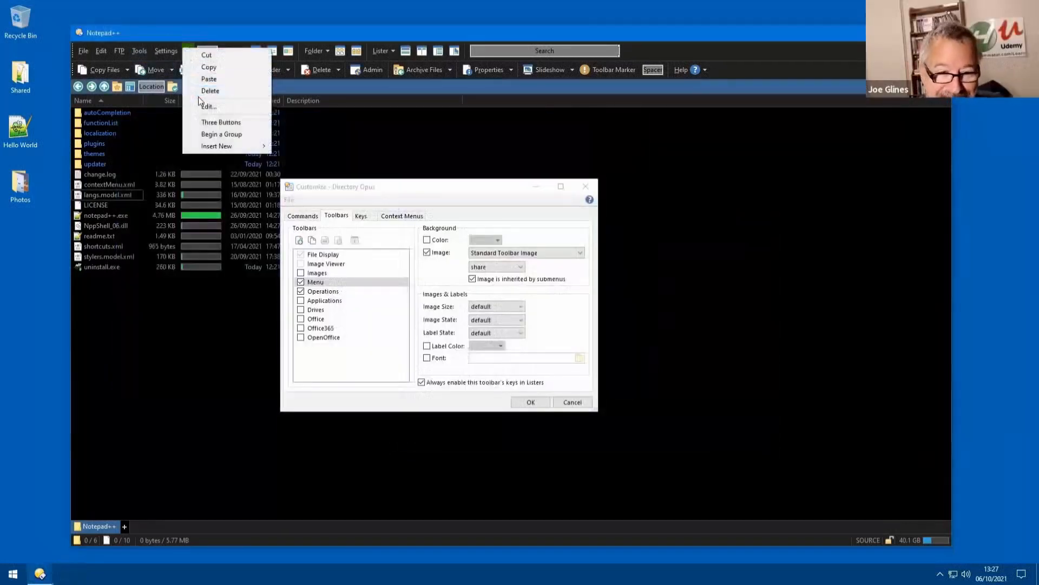
left_click(199, 91)
left_click_drag(110, 218, 187, 51)
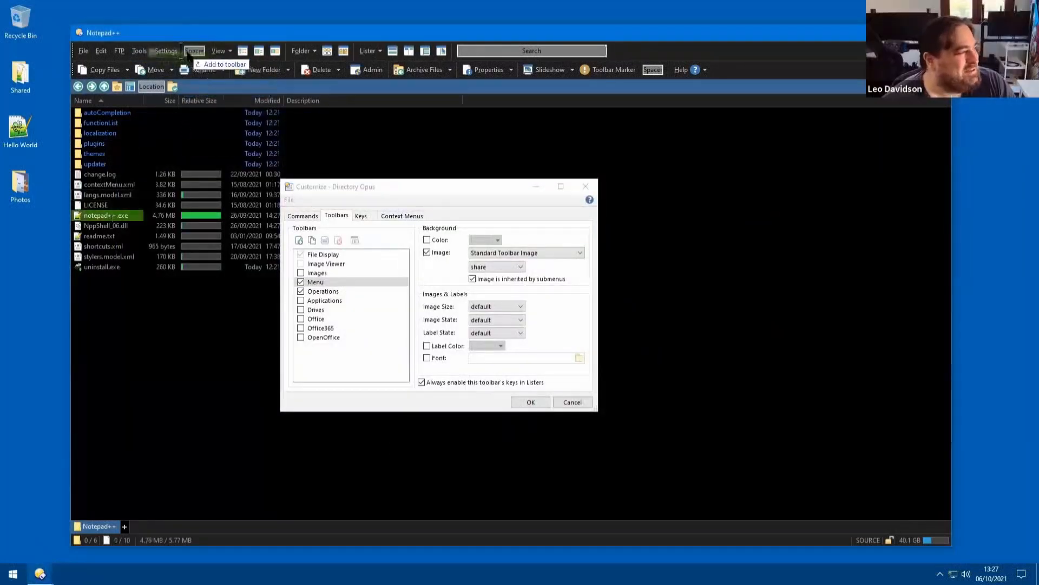
left_click(402, 198)
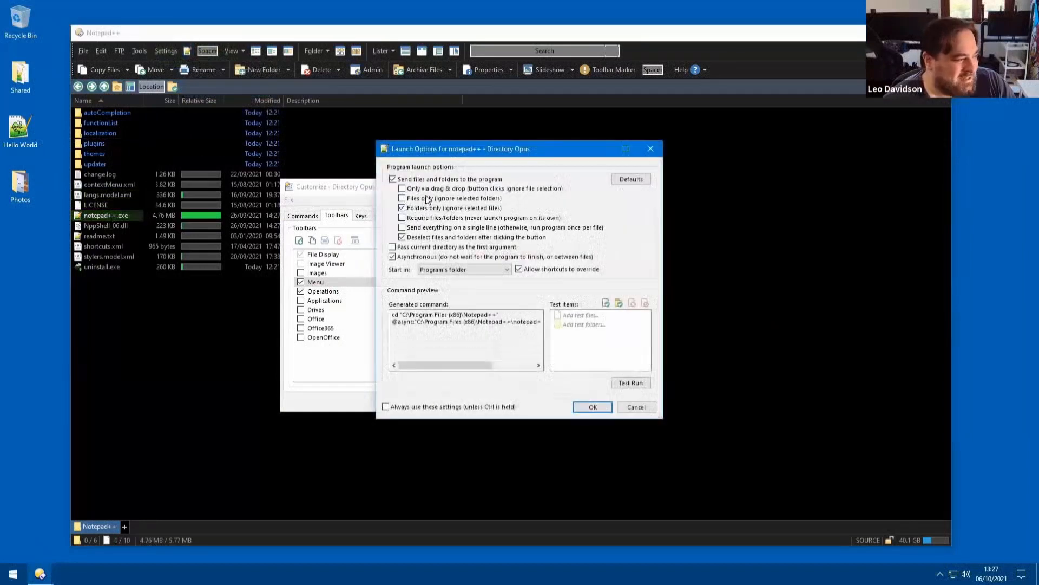
left_click(589, 407)
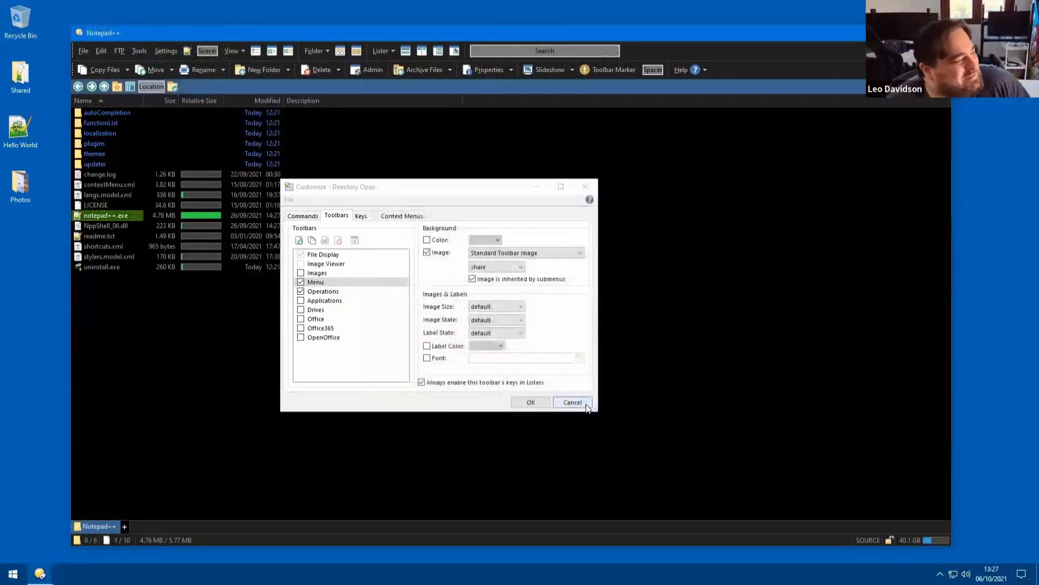
left_click(529, 403)
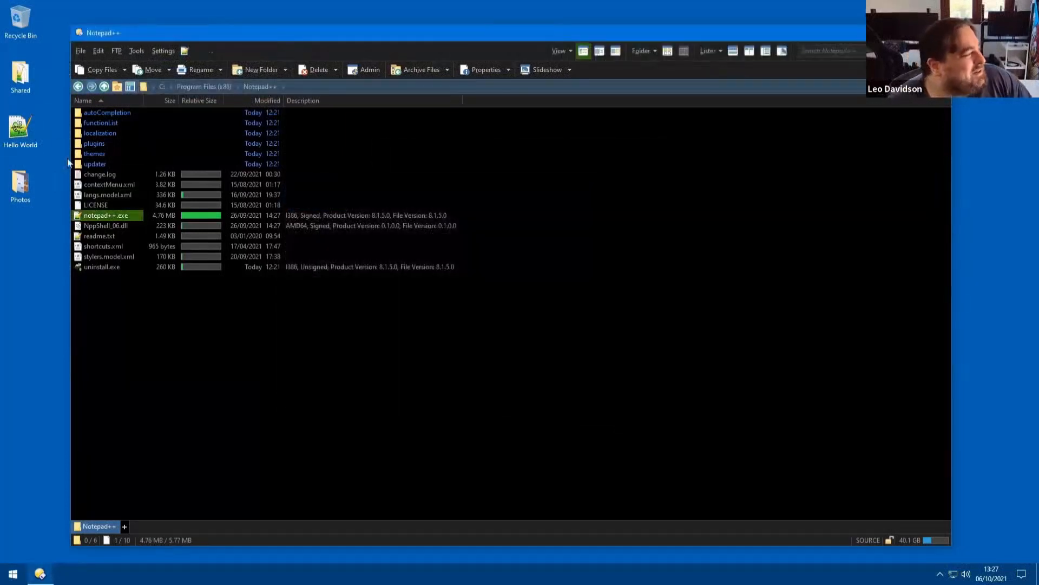
Launch Notepad++ from the new toolbar button with langs.model.xml selected and with nothing selected, closing it each time.
left_click(112, 193)
left_click(186, 51)
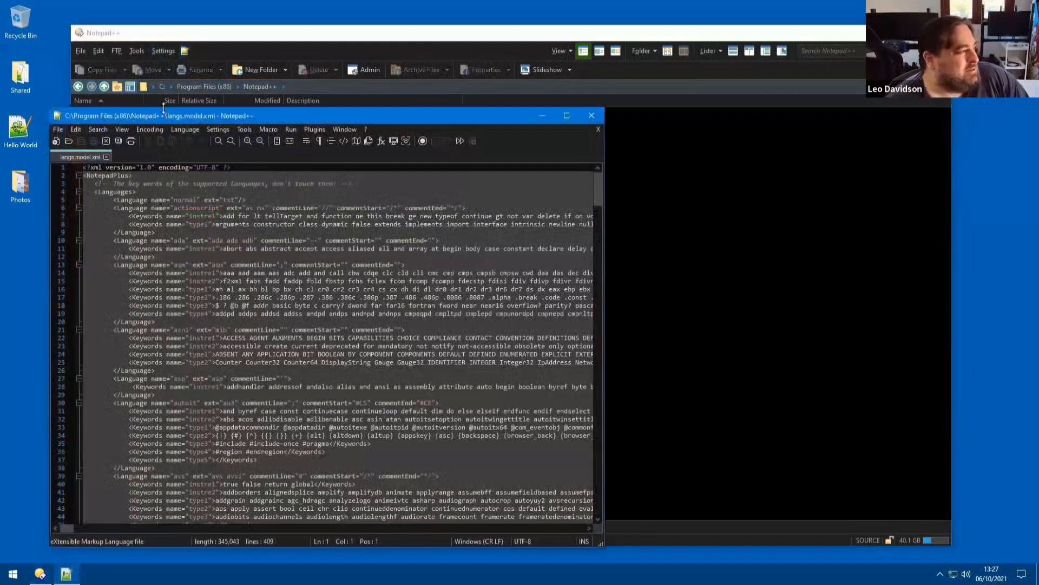
left_click_drag(164, 108, 375, 108)
left_click(802, 110)
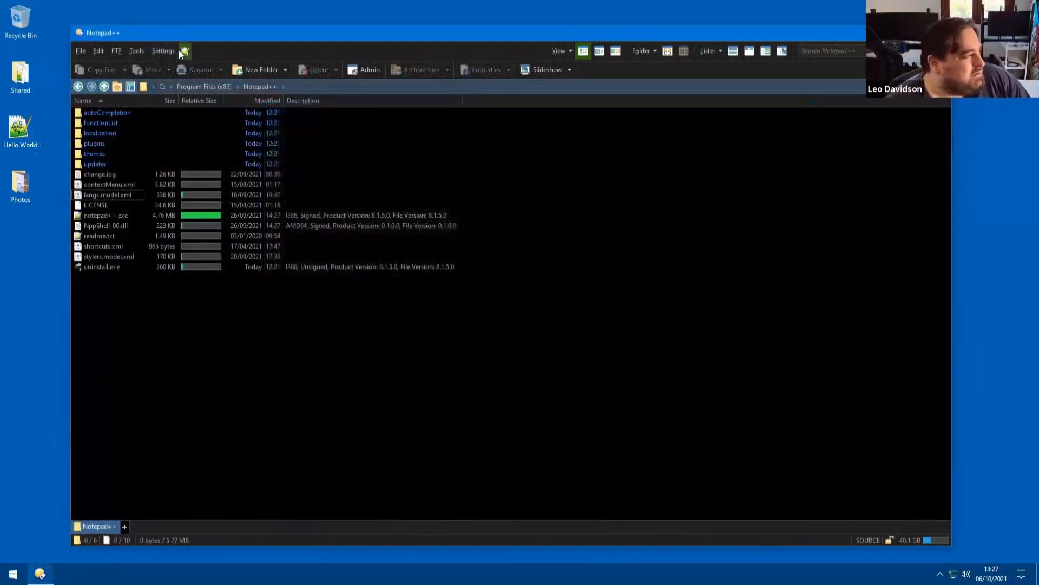
left_click(181, 51)
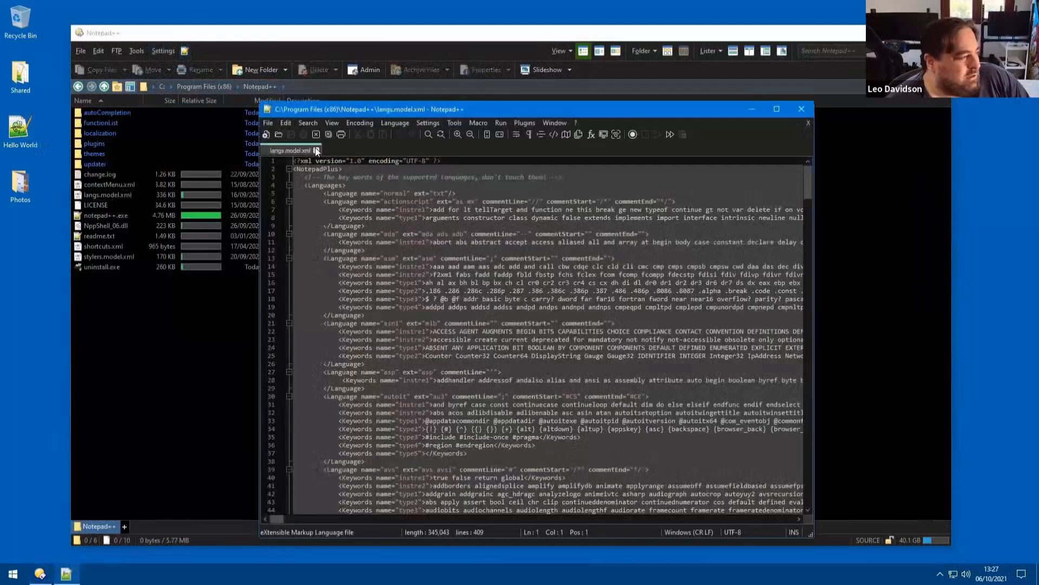
left_click(317, 150)
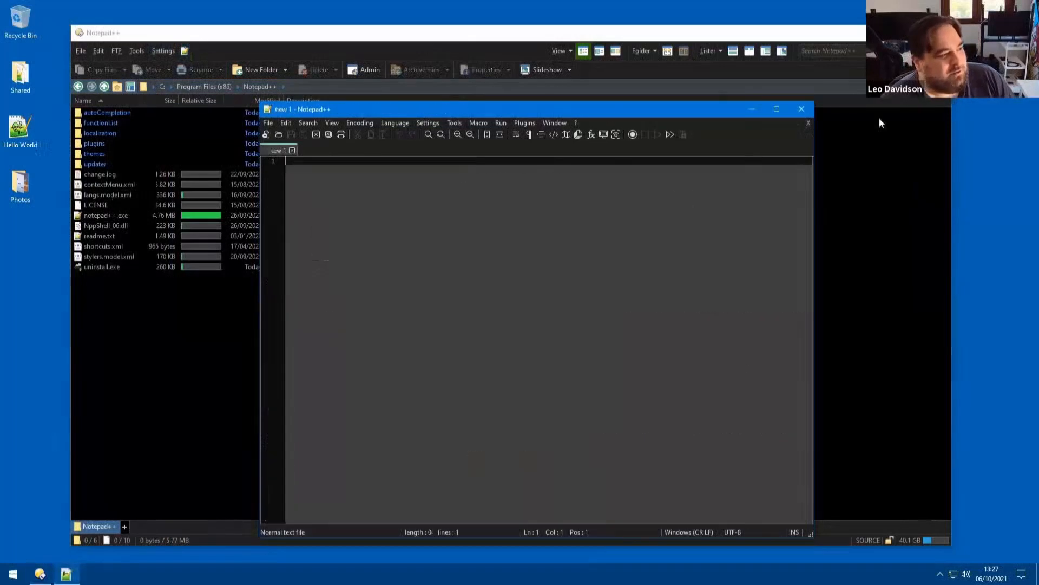
left_click(801, 109)
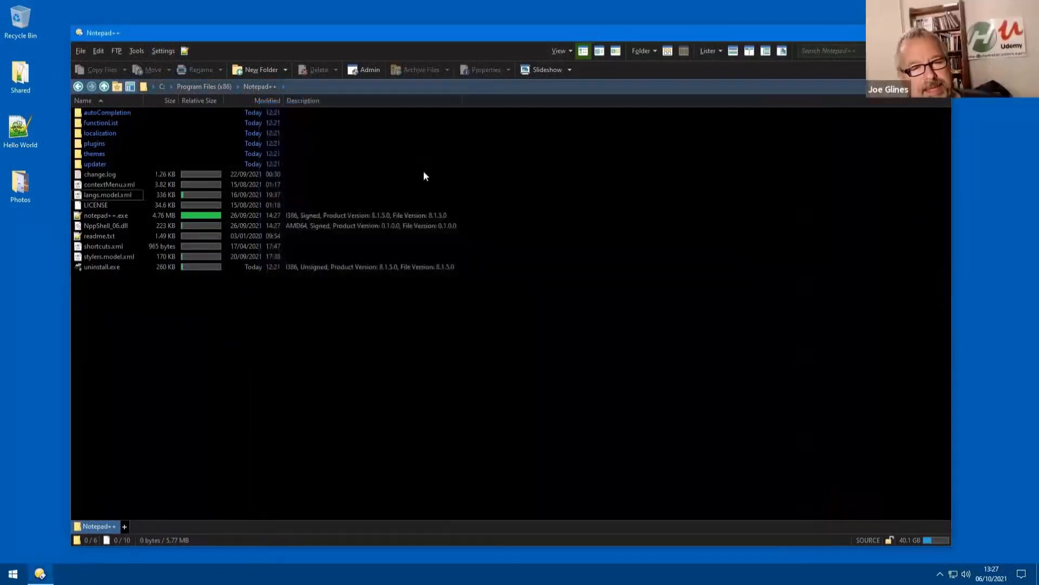
Open the notepad++ button's function and try out {filepath$} and removing the argument at the end of the command line.
right_click(218, 47)
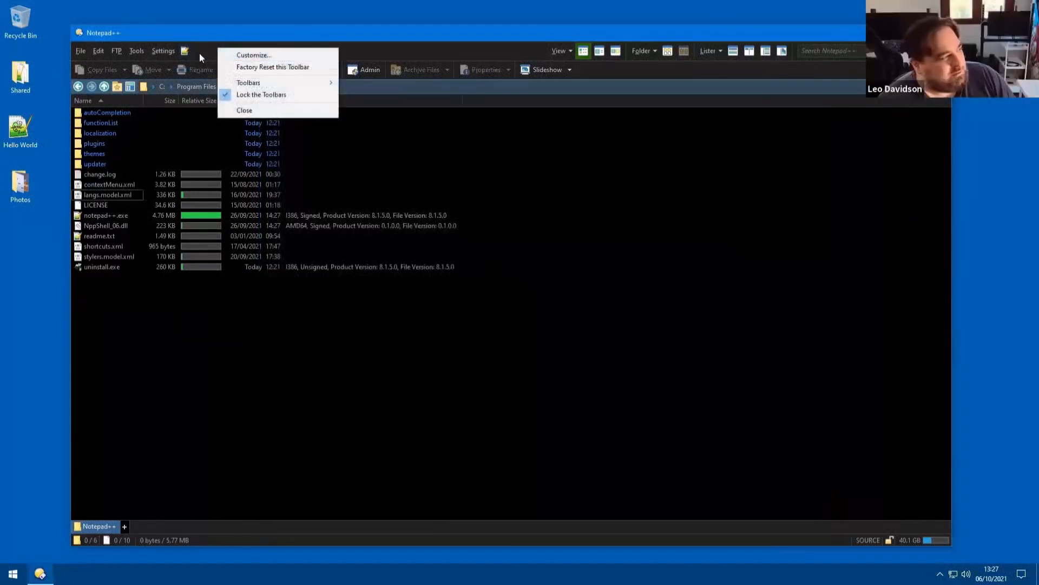
double_click(185, 50, "alt")
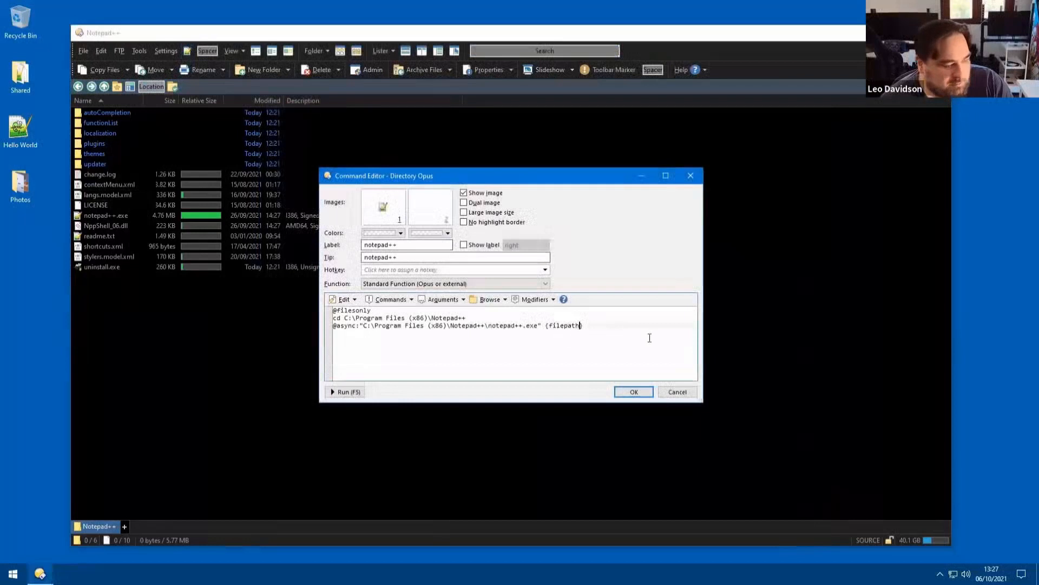
type("$")
key("BackSpace")
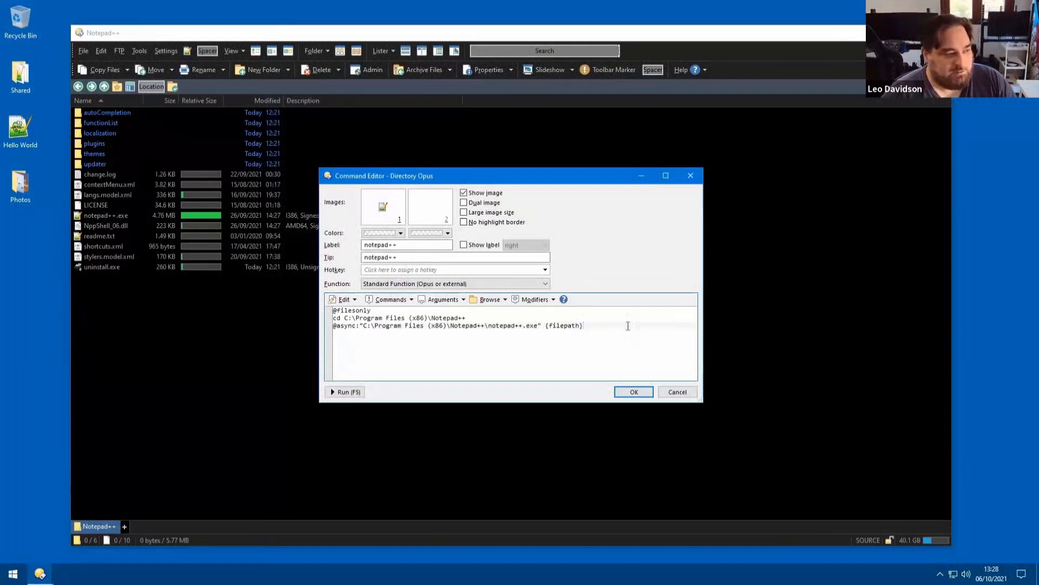
key("ctrl+shift+Left")
key("ctrl+shift+Left")
key("ctrl+shift+Left")
key("BackSpace")
key("ctrl+z")
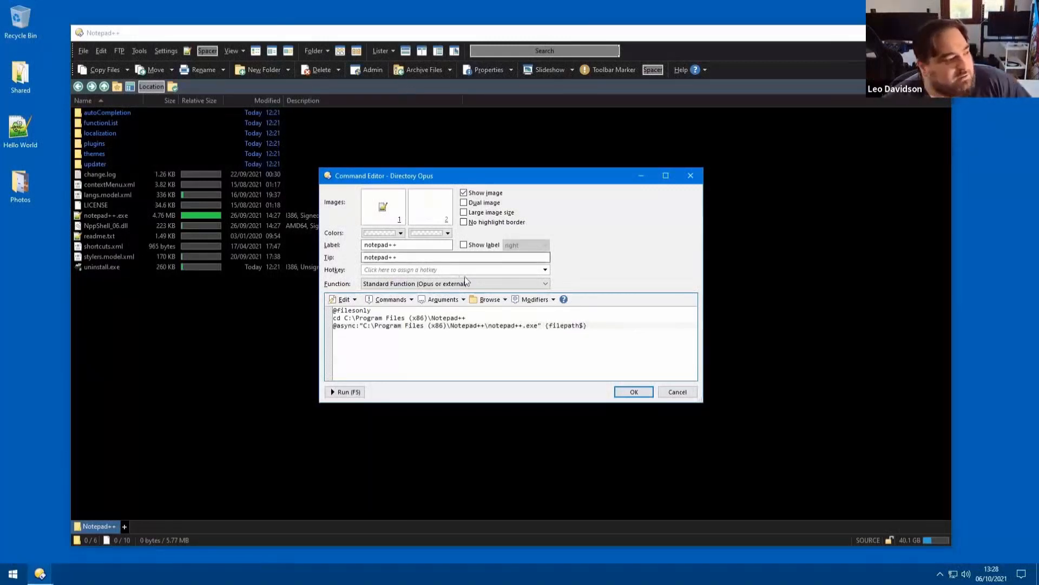
Look through the full-pathname arguments for selected files, including {filepath$}, and close the editor without keeping the changes.
left_click(441, 299)
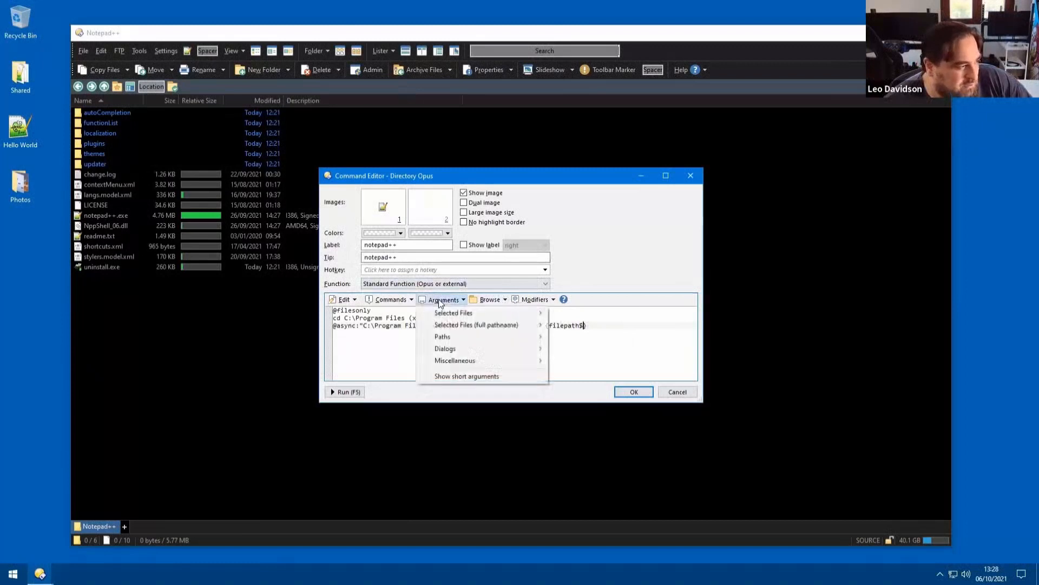
mouse_move(489, 330)
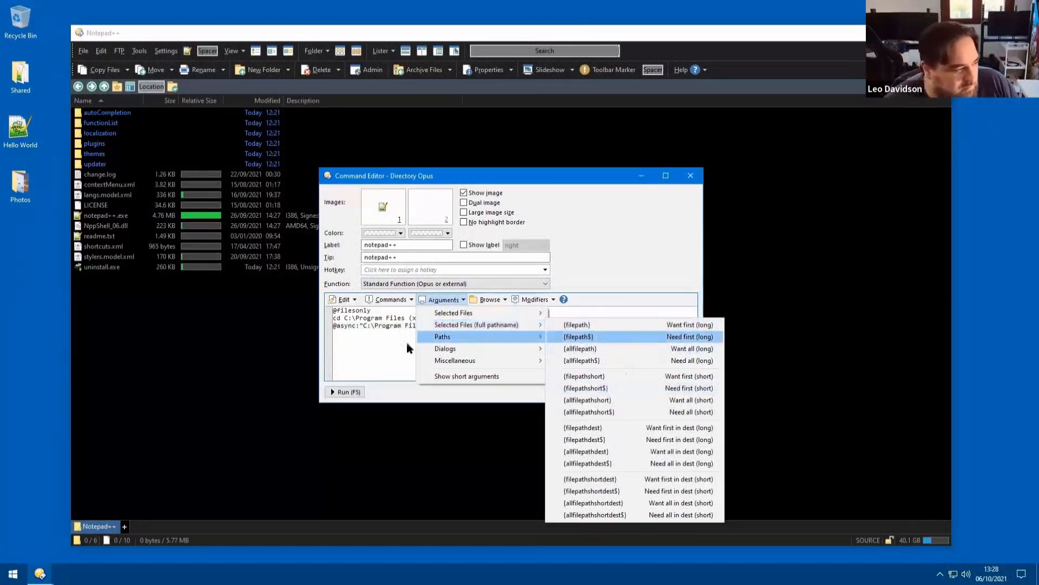
left_click(579, 337)
left_click(674, 390)
left_click(530, 306)
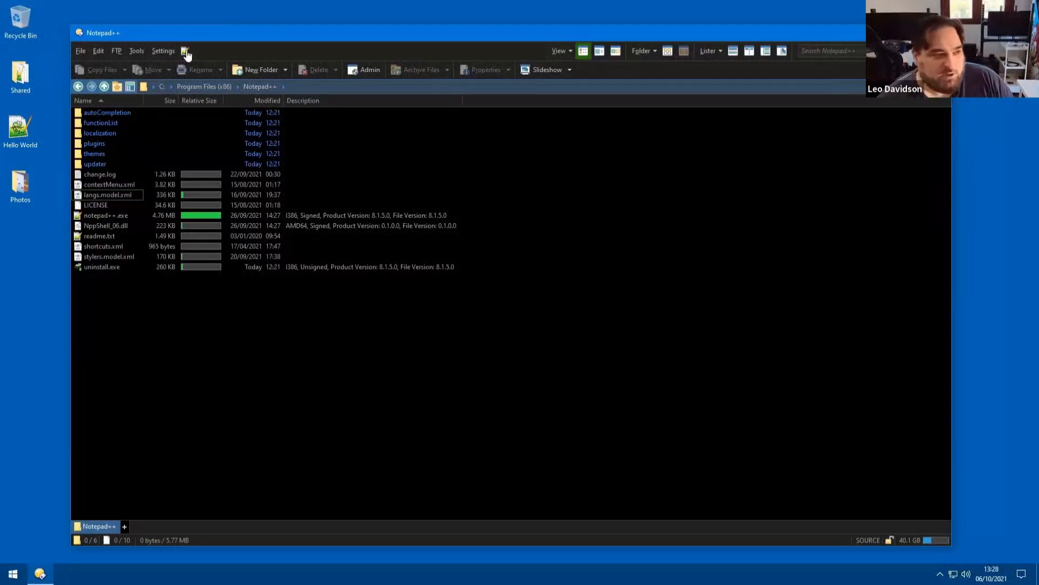
Search the preferences for "alt click" to check the option for editing toolbar buttons, and close the preferences.
right_click(217, 55)
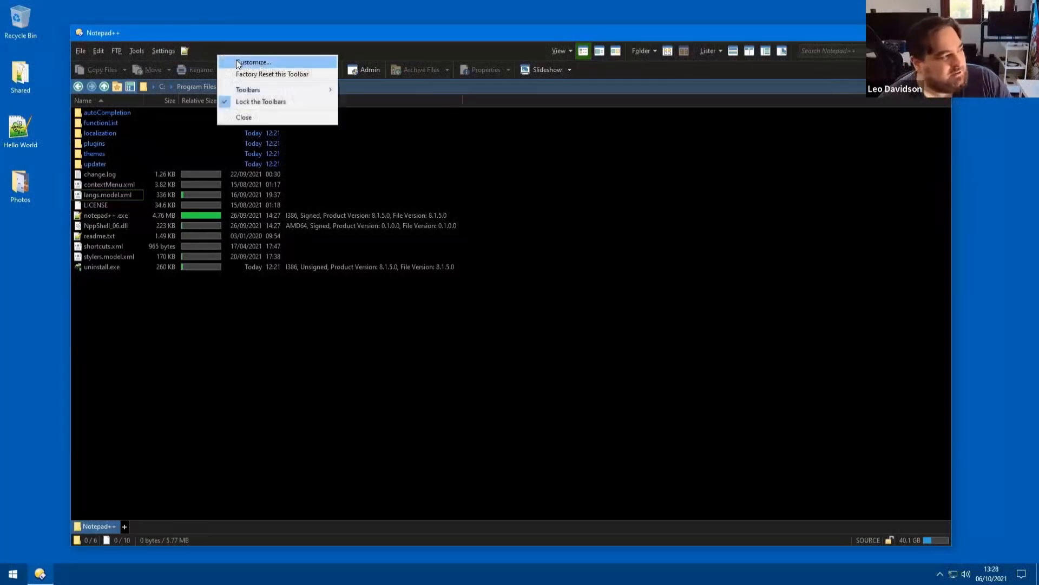
left_click(209, 50)
left_click(152, 55)
left_click(169, 68)
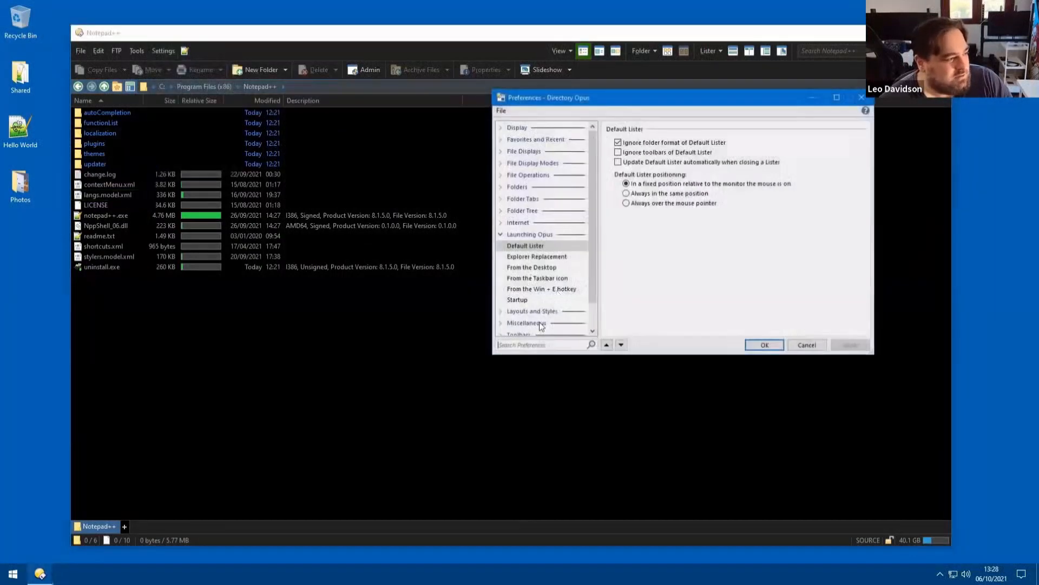
type("alt click")
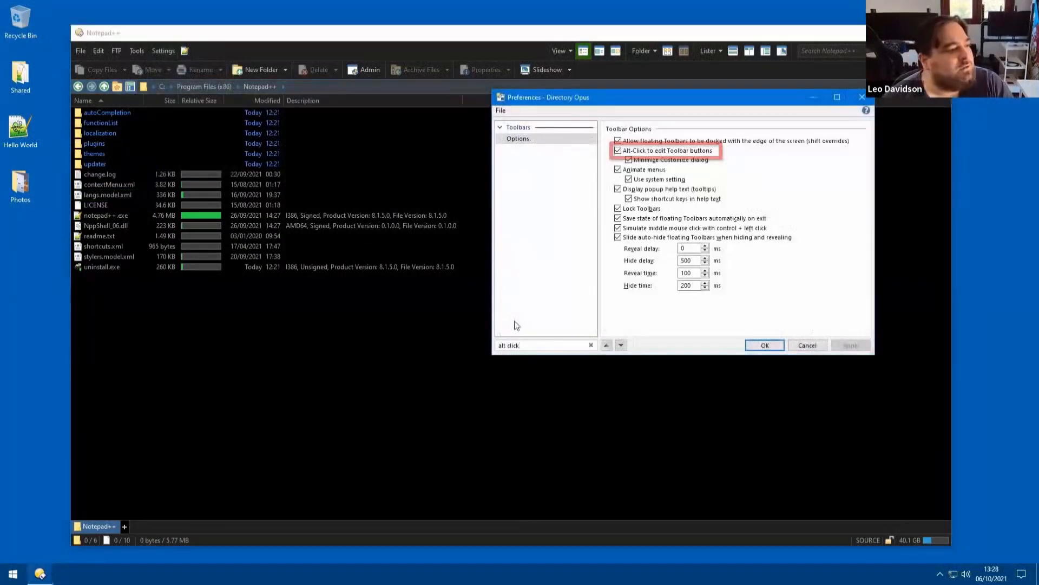
left_click_drag(631, 99, 622, 154)
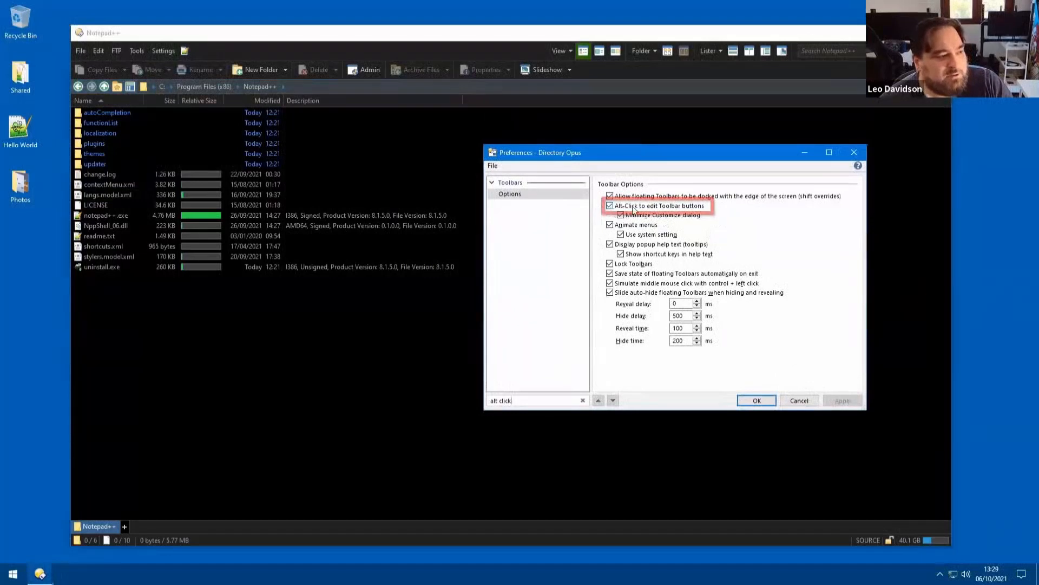
left_click(758, 399)
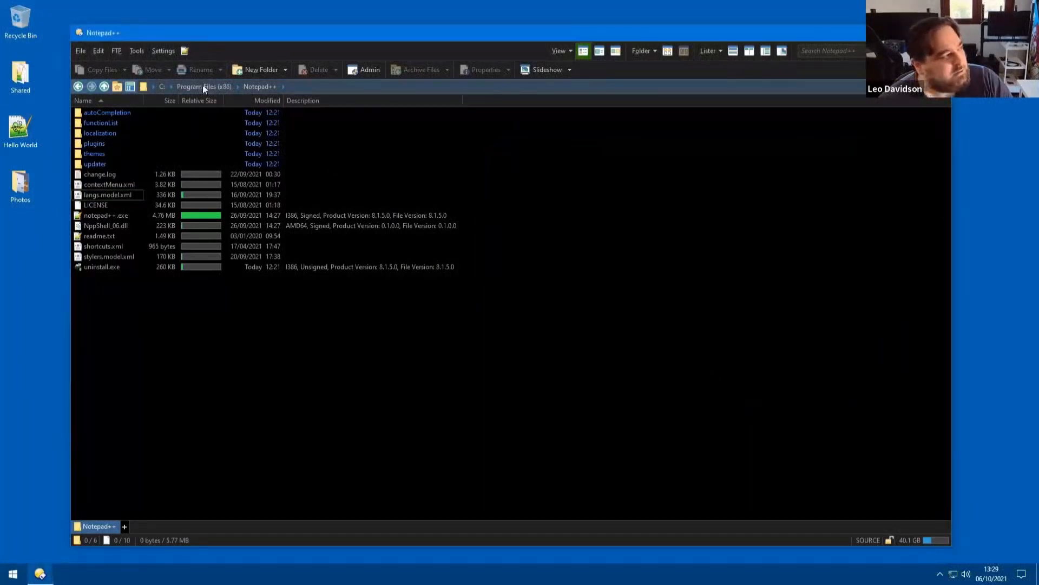
Open the notepad++ toolbar button directly in the command editor and close it again.
left_click(185, 51)
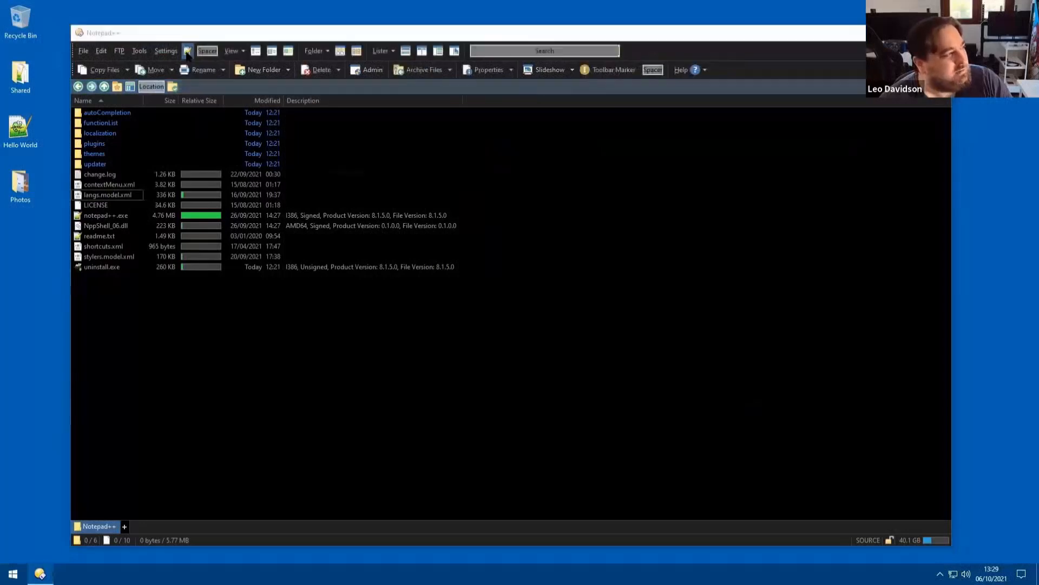
double_click(187, 52)
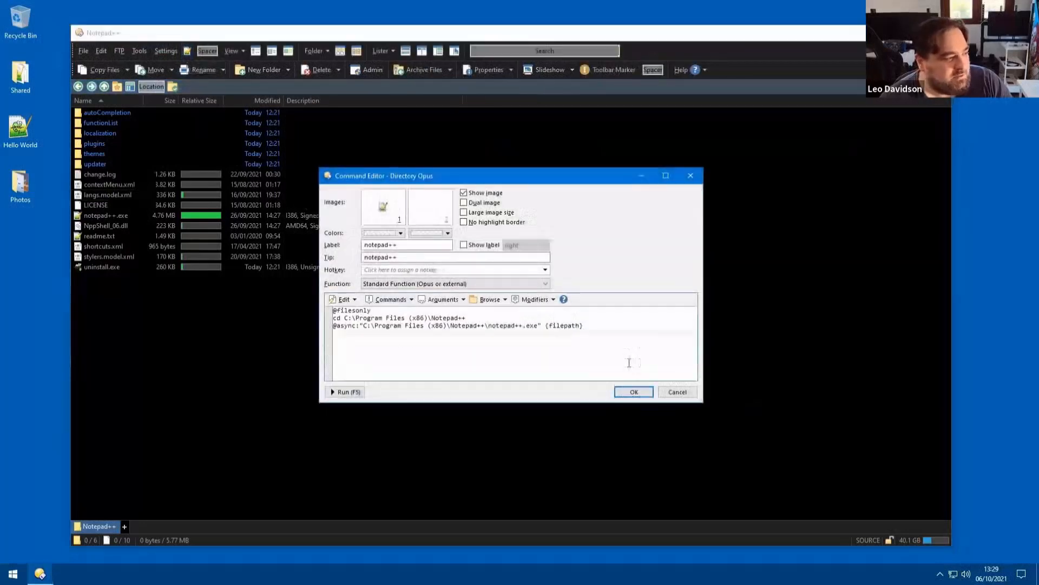
left_click(631, 391)
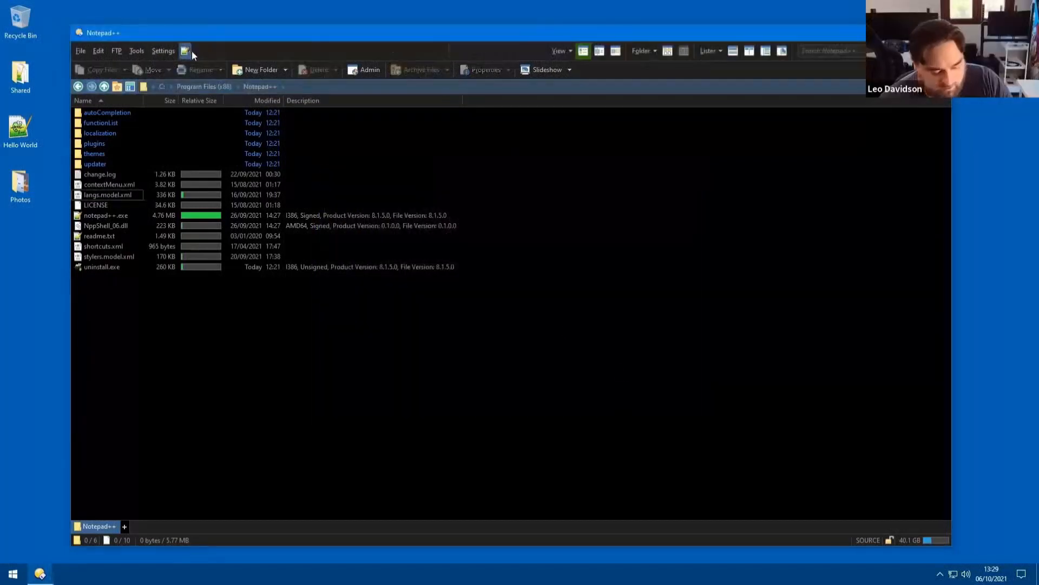
Reopen the notepad++ button's function, run it from the editor, and close the Notepad++ window.
double_click(186, 52, "alt")
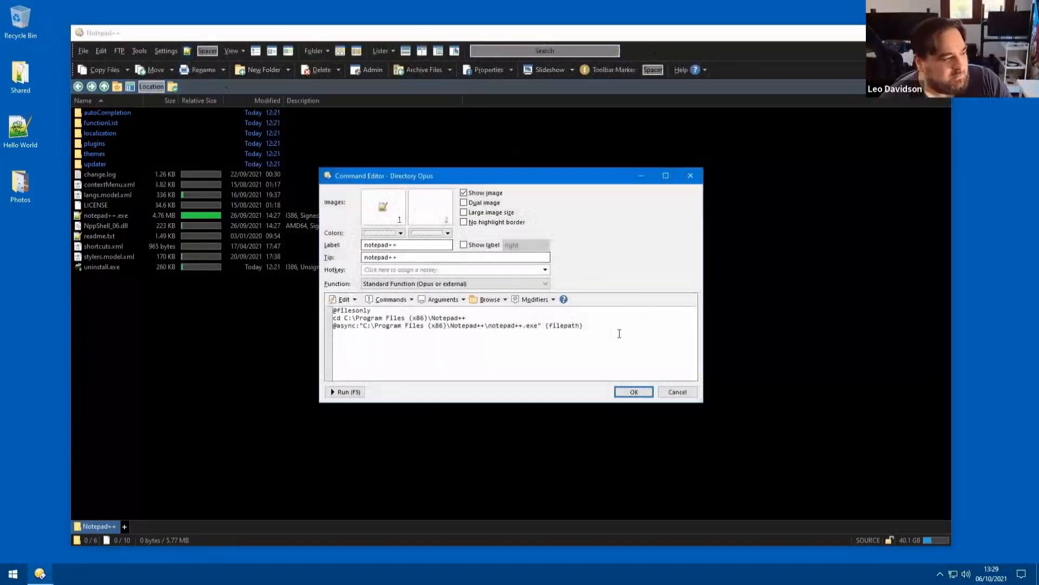
left_click(347, 392)
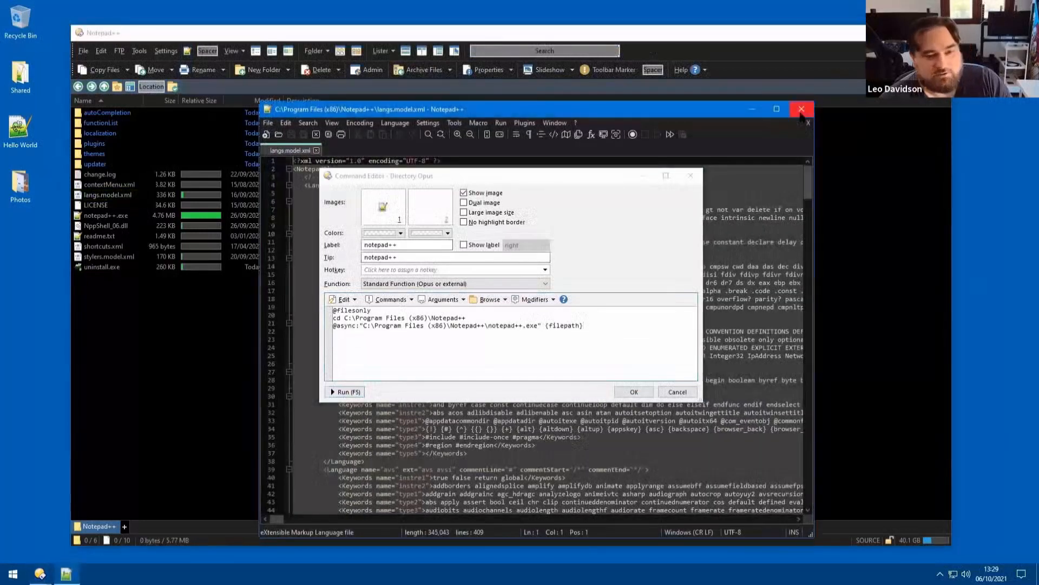
left_click(801, 109)
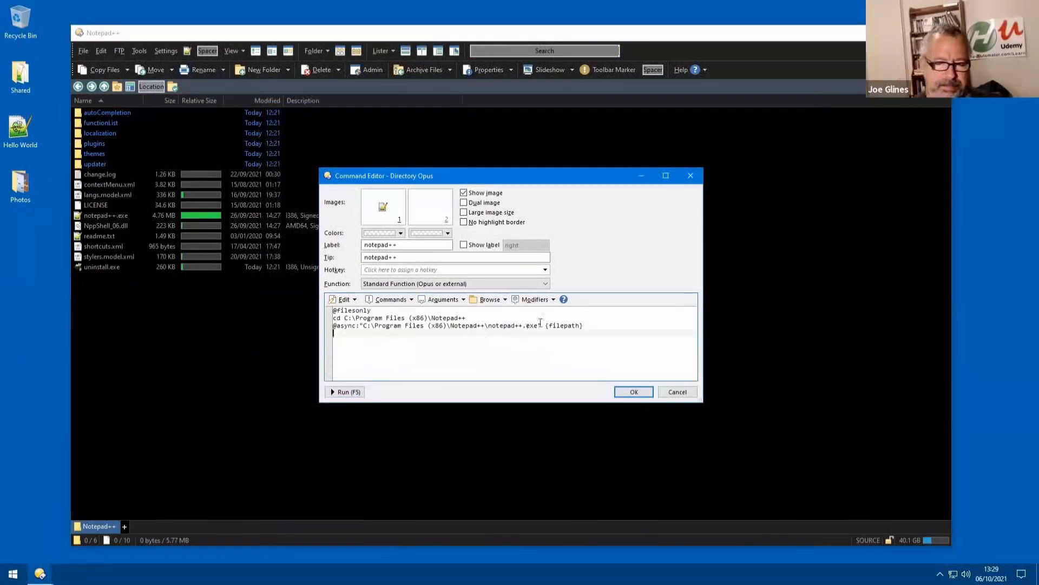
left_click(423, 312)
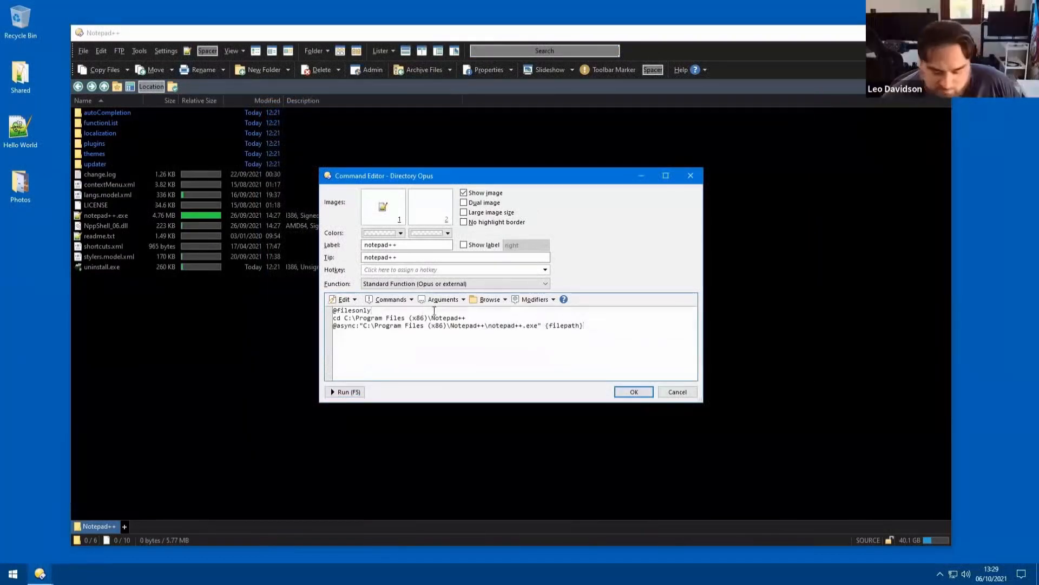
key("Return")
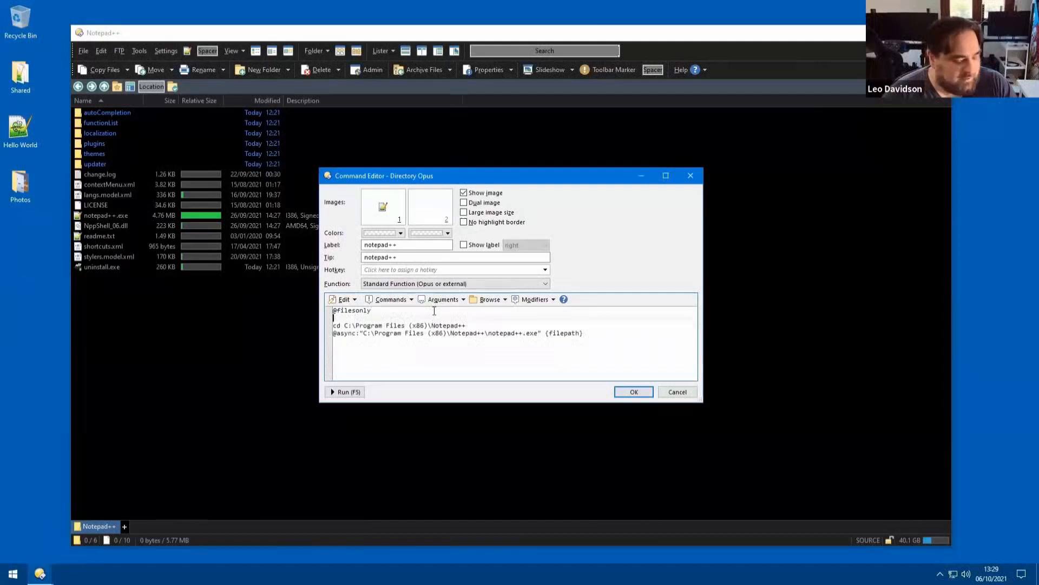
left_click(540, 300)
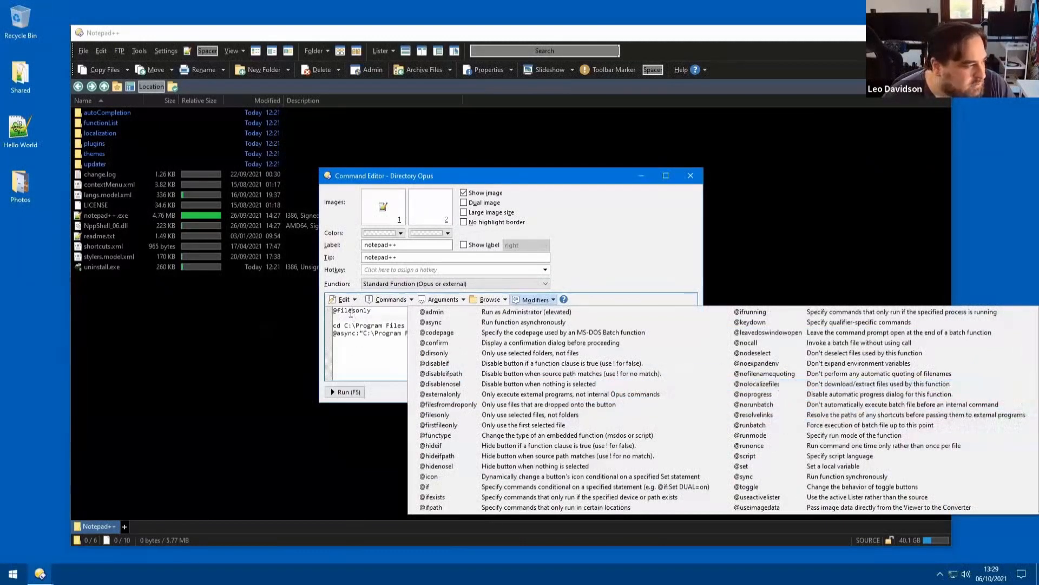
left_click(345, 312)
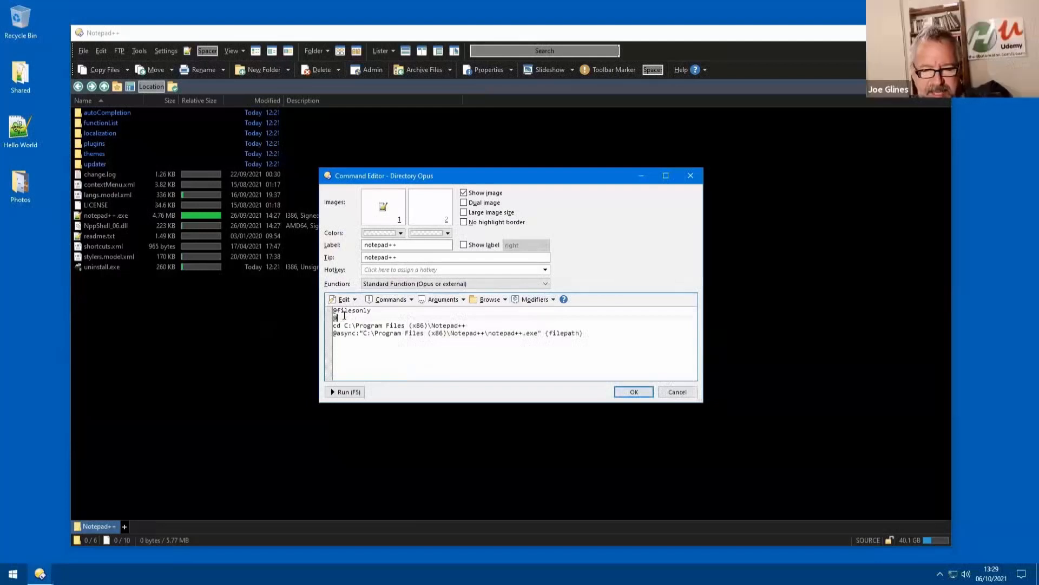
type("@nodeselect")
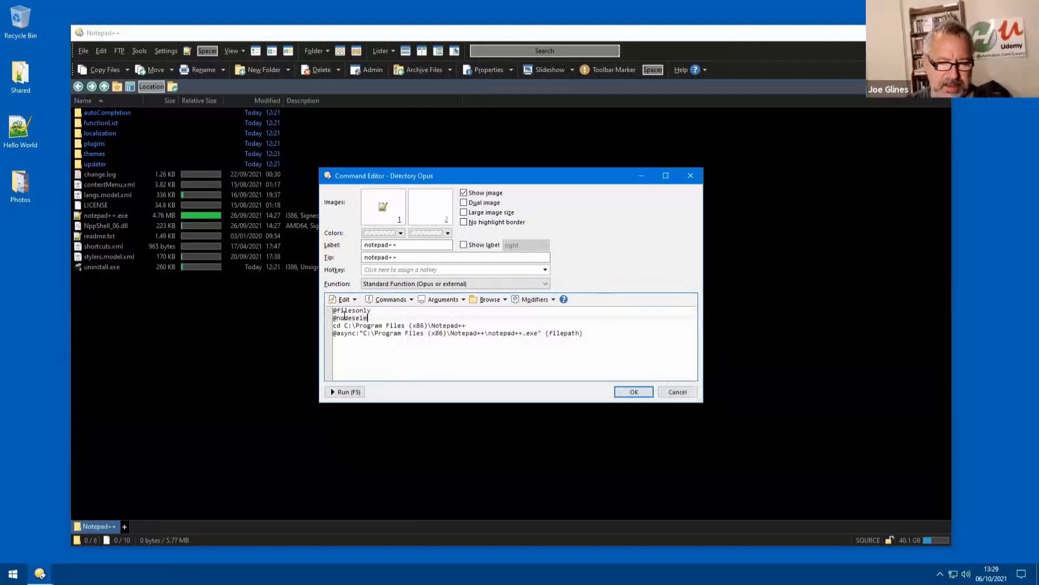
Run the edited function on langs.model.xml to check the file's selection, and close the command editor without keeping the changes.
left_click(98, 192)
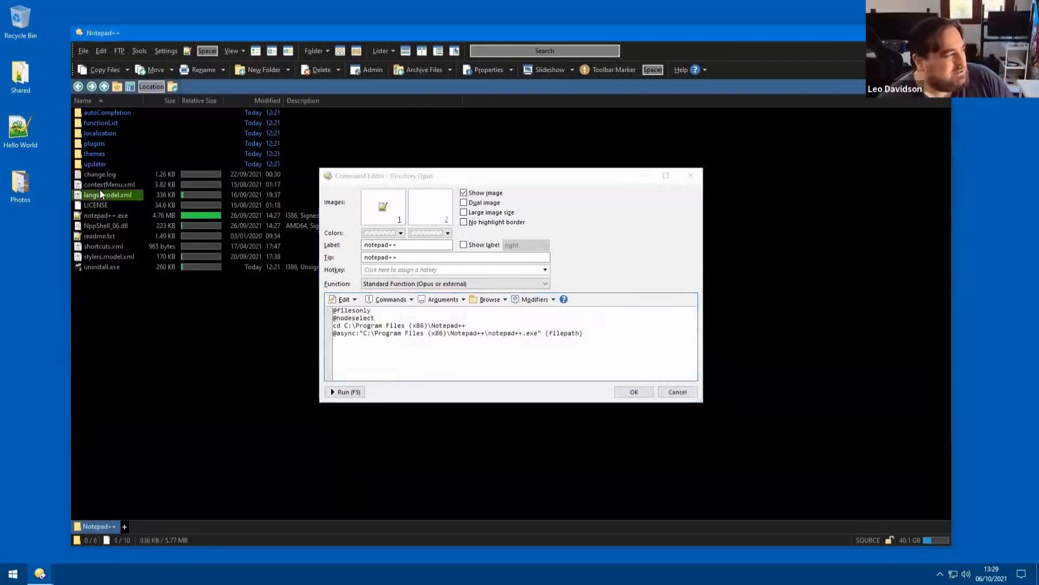
left_click(361, 392)
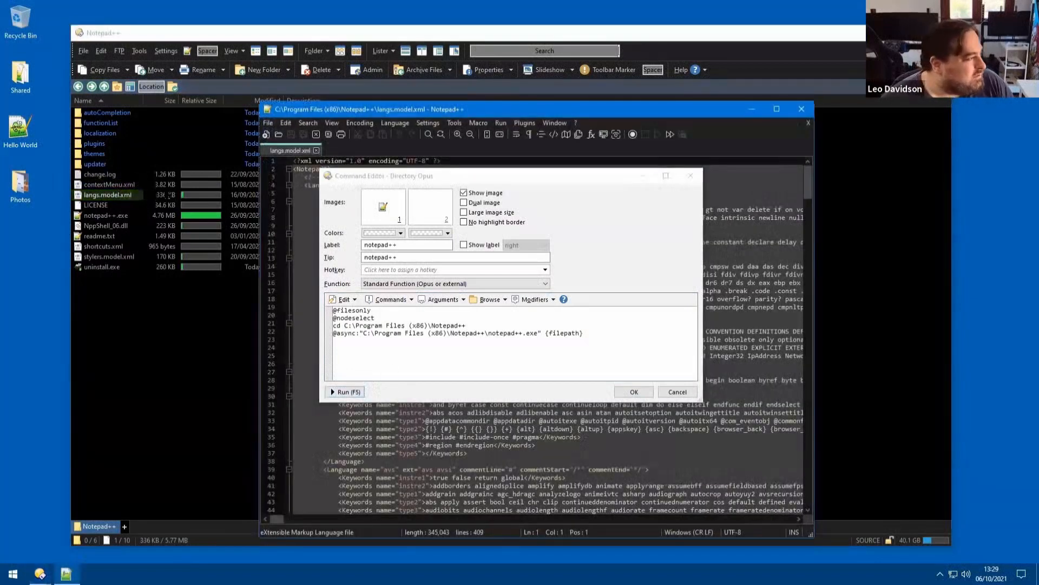
left_click(197, 32)
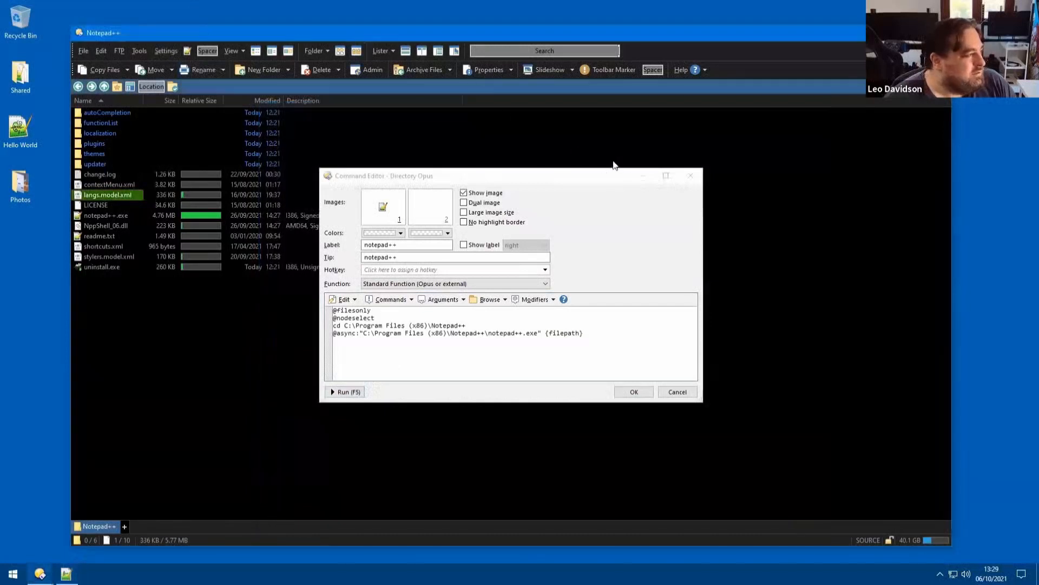
key("alt+Tab")
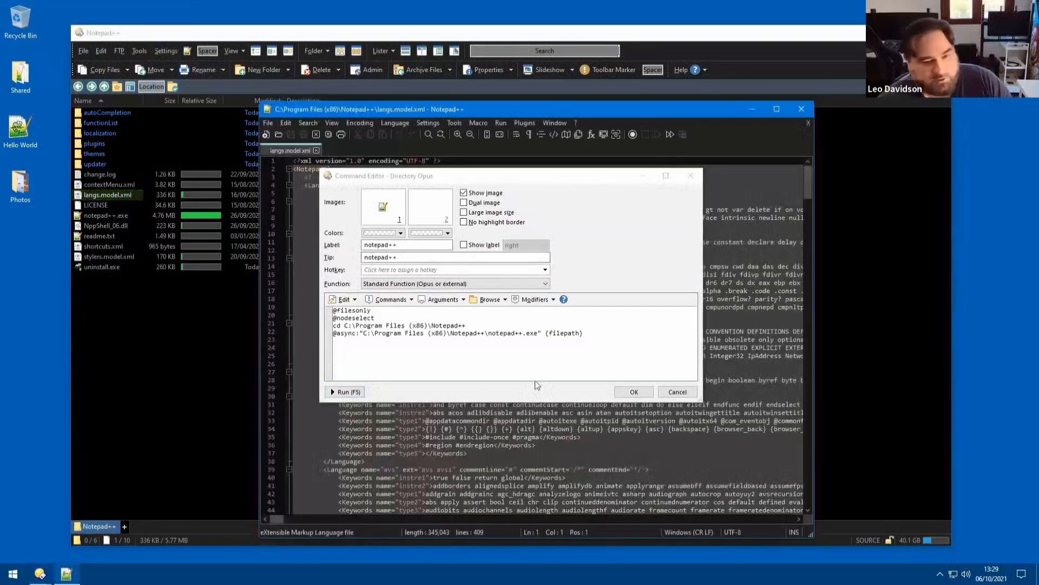
left_click(677, 392)
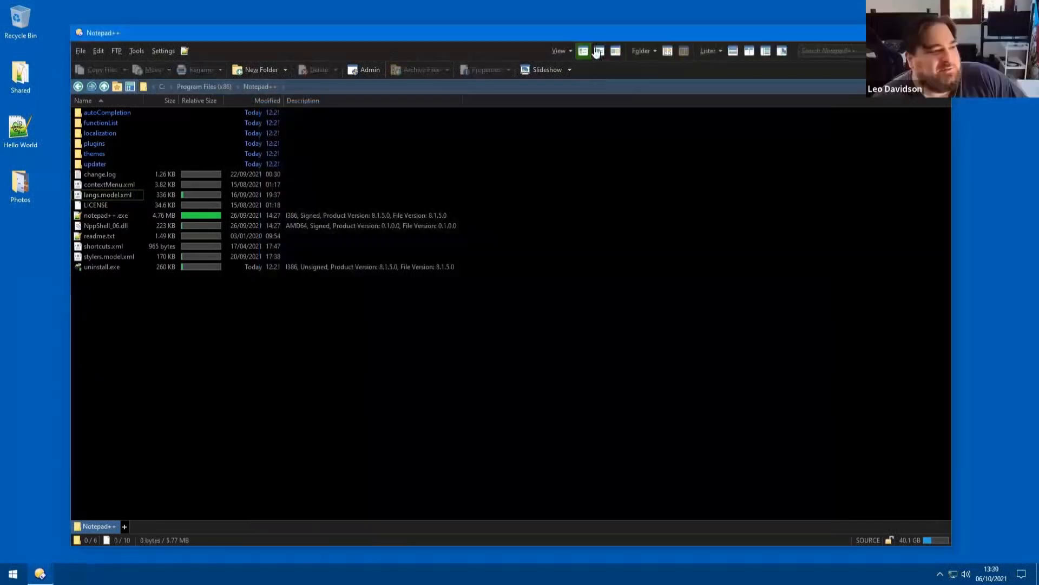
left_click(514, 305)
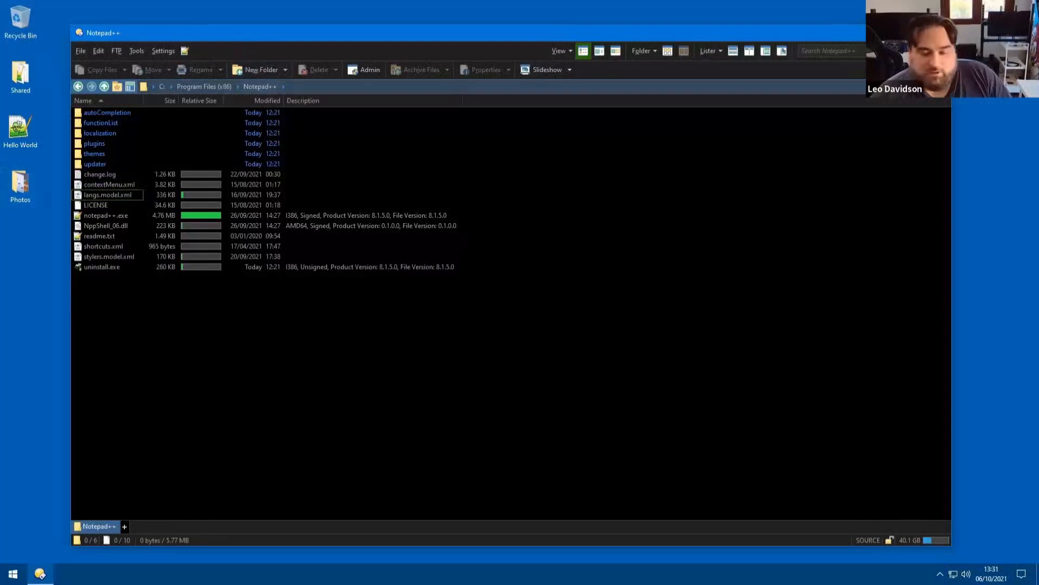
Open the Tools menu's Control Panel command directly in the command editor to view its function, and cancel the editor.
left_click(137, 51)
left_click(165, 50)
mouse_move(192, 99)
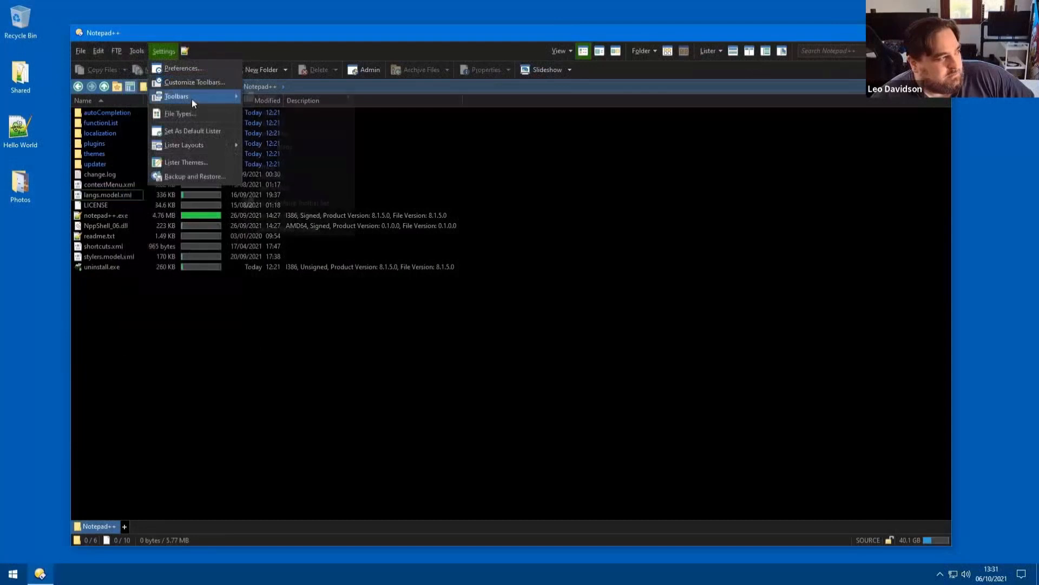
left_click(137, 51)
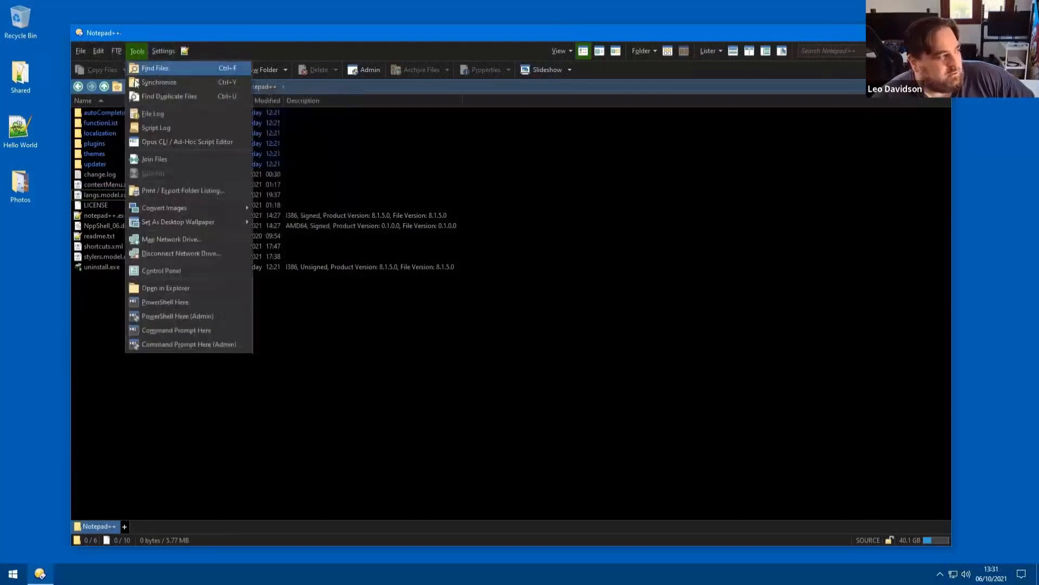
left_click(185, 270, "alt")
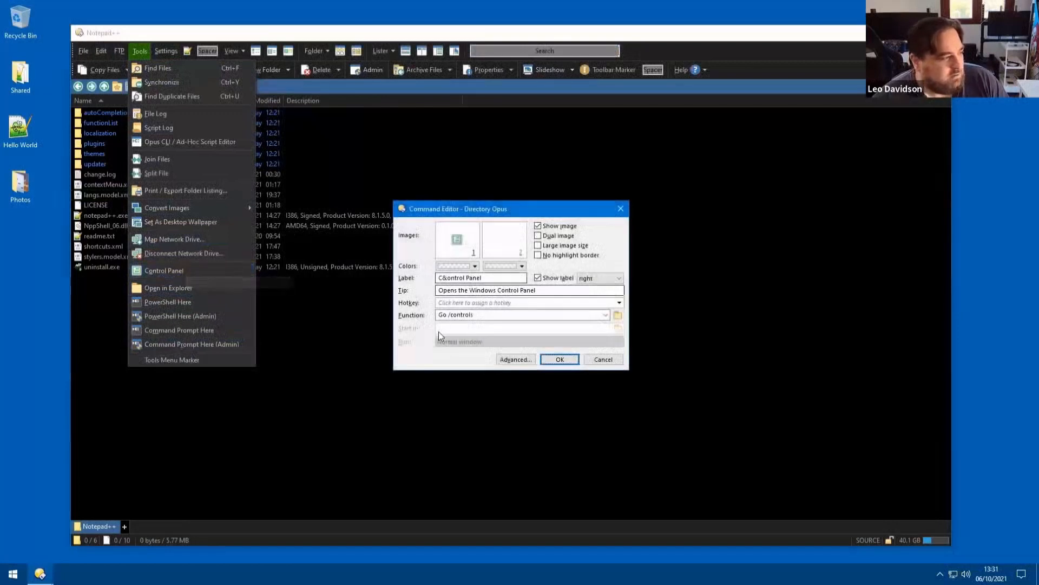
left_click(192, 302)
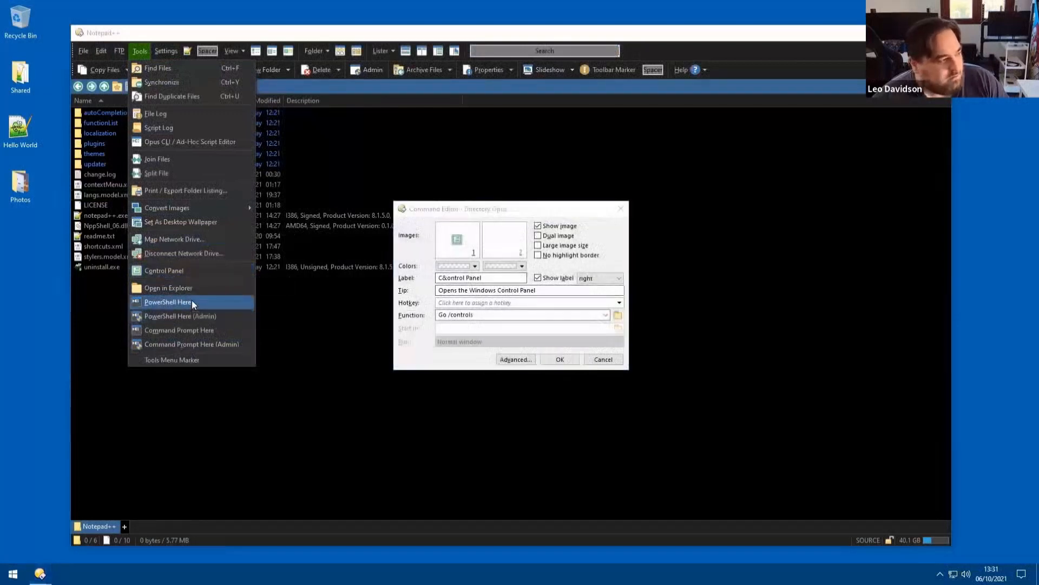
left_click(185, 314)
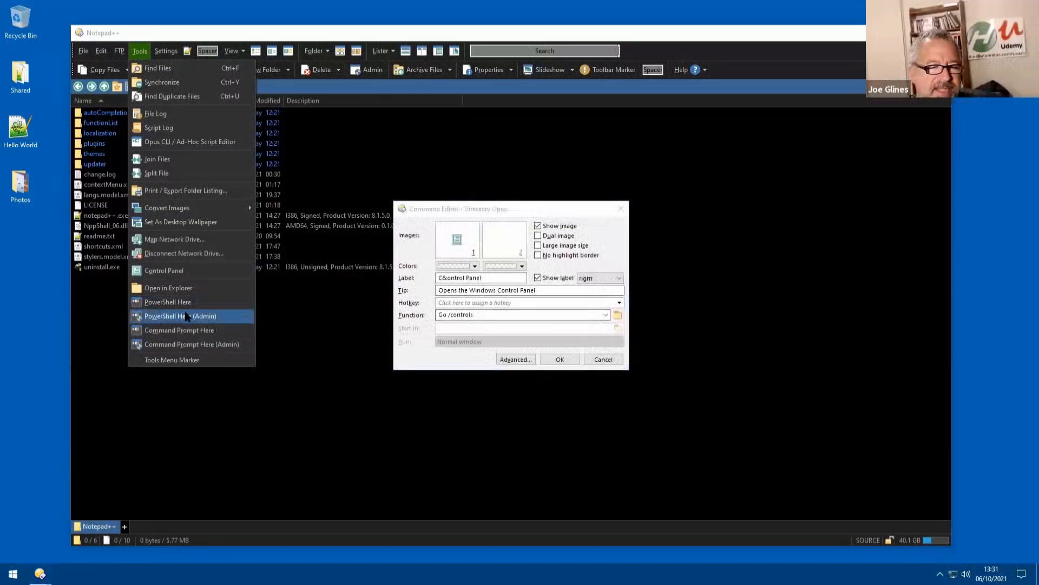
left_click(604, 360)
Enter toolbar customization and place a copy of the Settings menu's Preferences command after the search field on the menu toolbar.
right_click(223, 48)
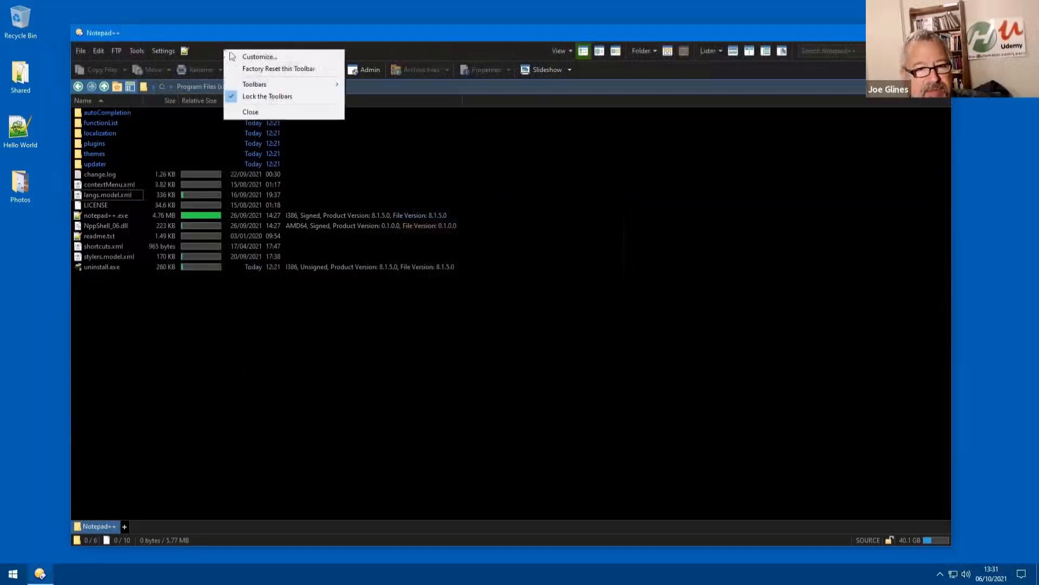
left_click(244, 57)
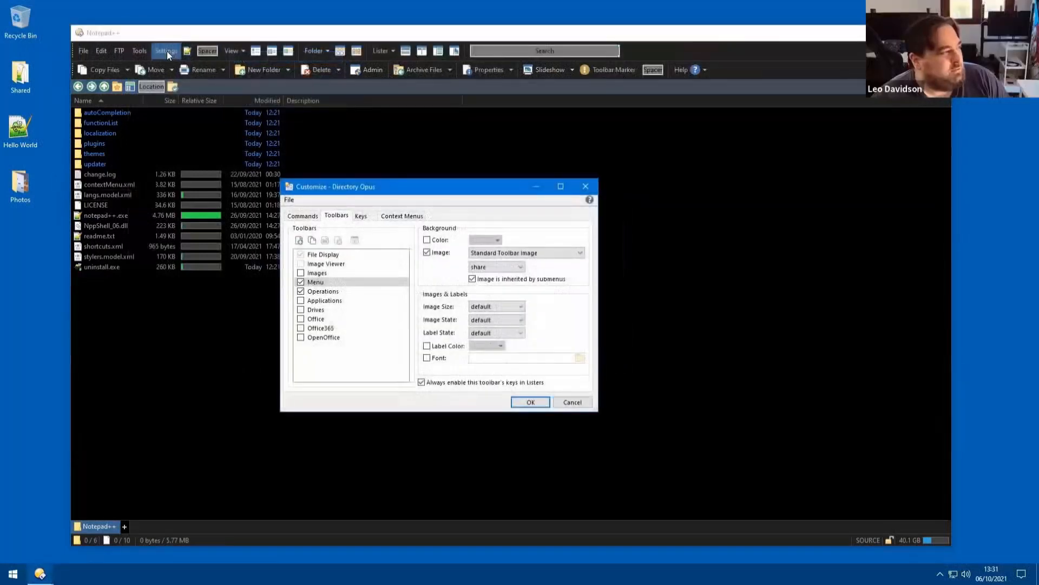
left_click(167, 50)
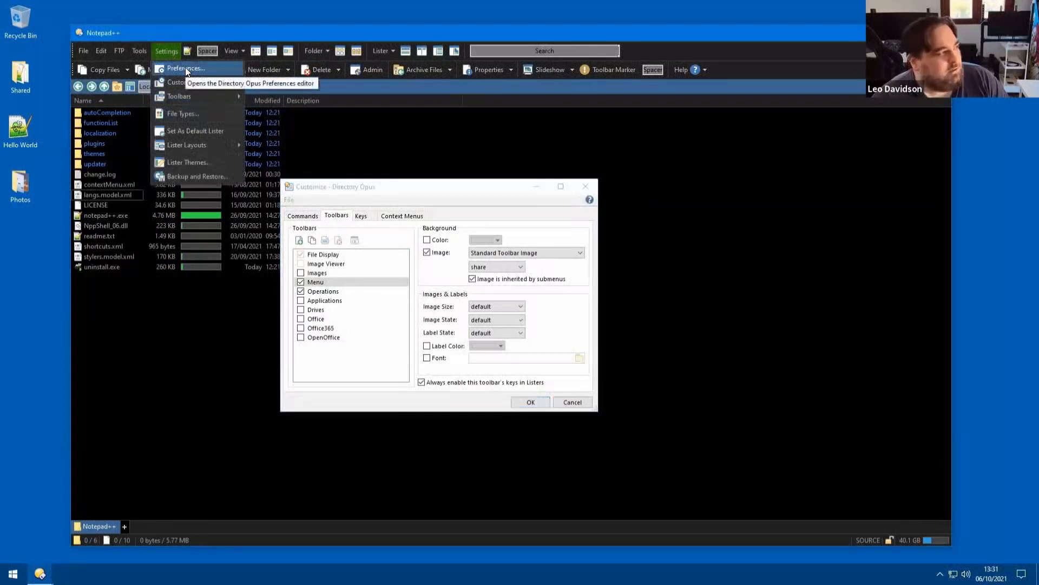
left_click_drag(186, 67, 704, 50)
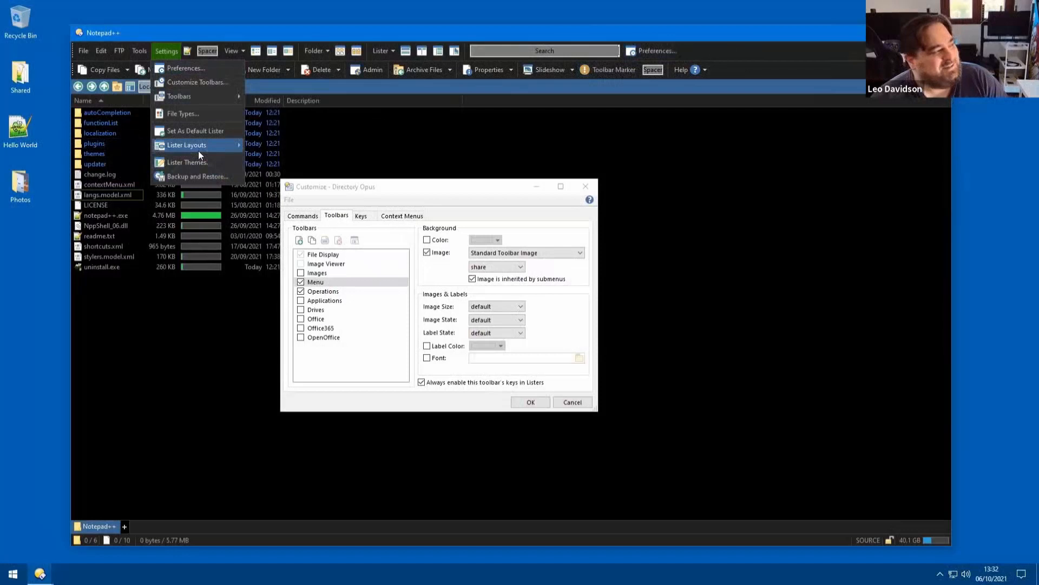
mouse_move(179, 68)
left_mouse_down()
mouse_move(722, 48)
mouse_move(192, 63)
left_mouse_up()
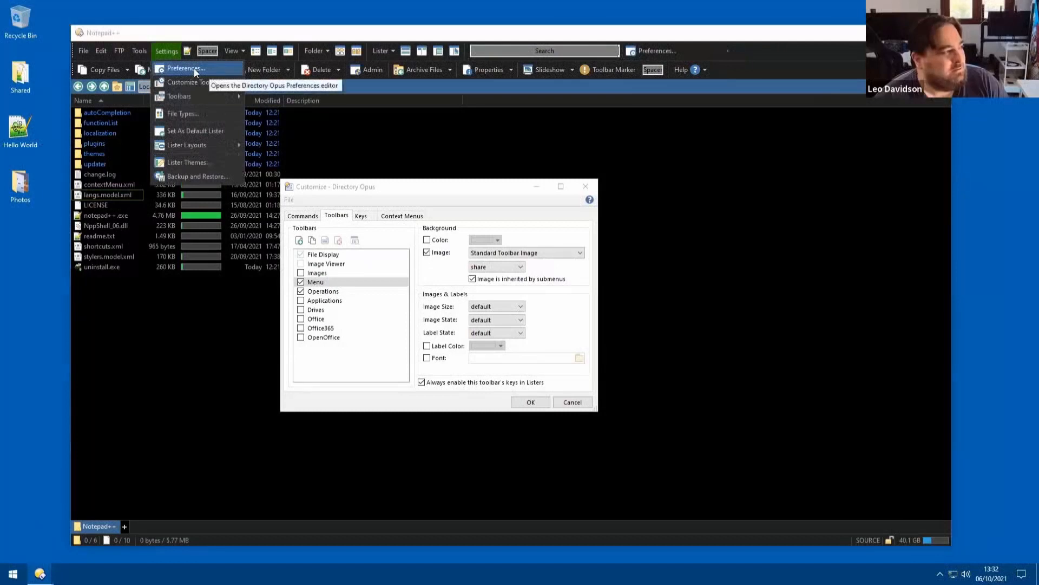
Copy the Preferences command from the Settings menu and paste a second instance at the end of the menu toolbar.
right_click(194, 68)
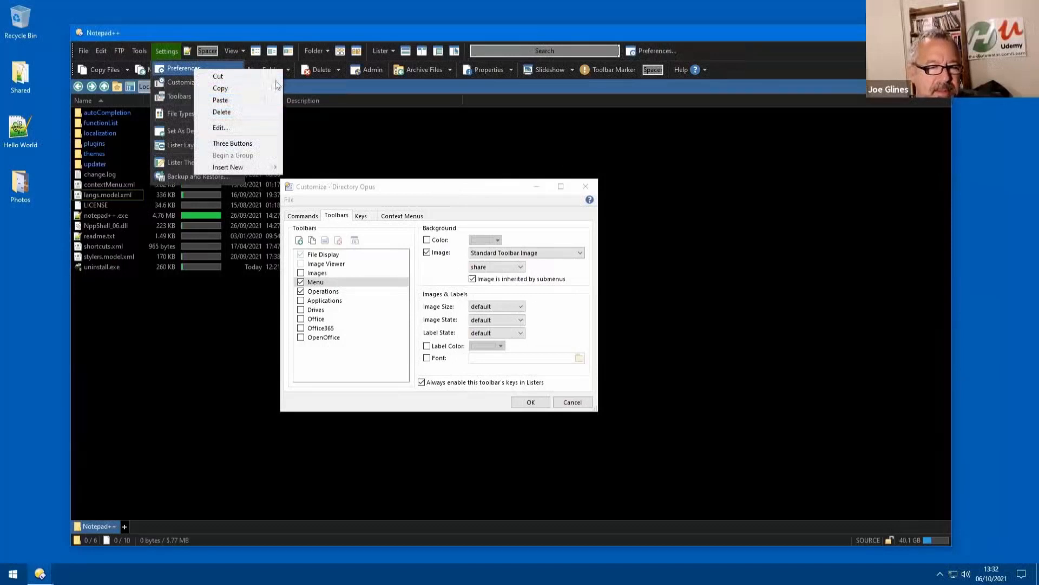
left_click(222, 93)
right_click(694, 49)
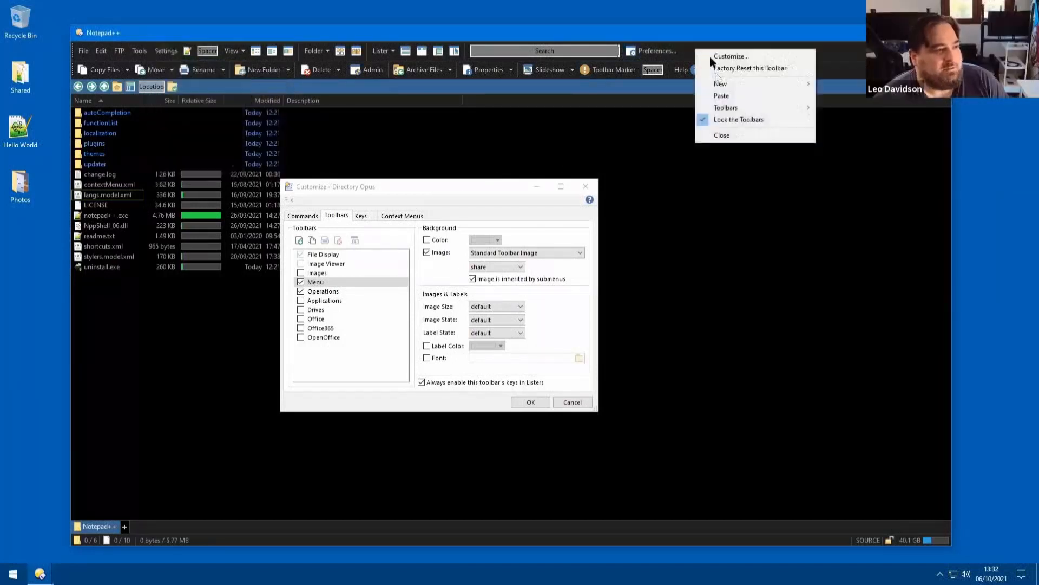
left_click(730, 96)
Delete both Preferences copies from the menu toolbar.
right_click(709, 49)
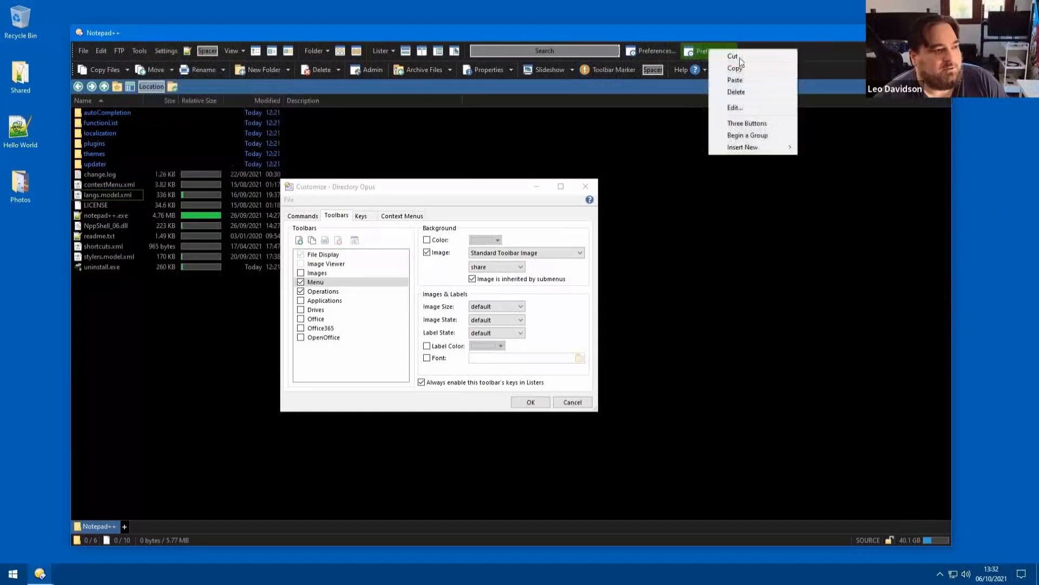
left_click(749, 90)
right_click(643, 47)
left_click(681, 89)
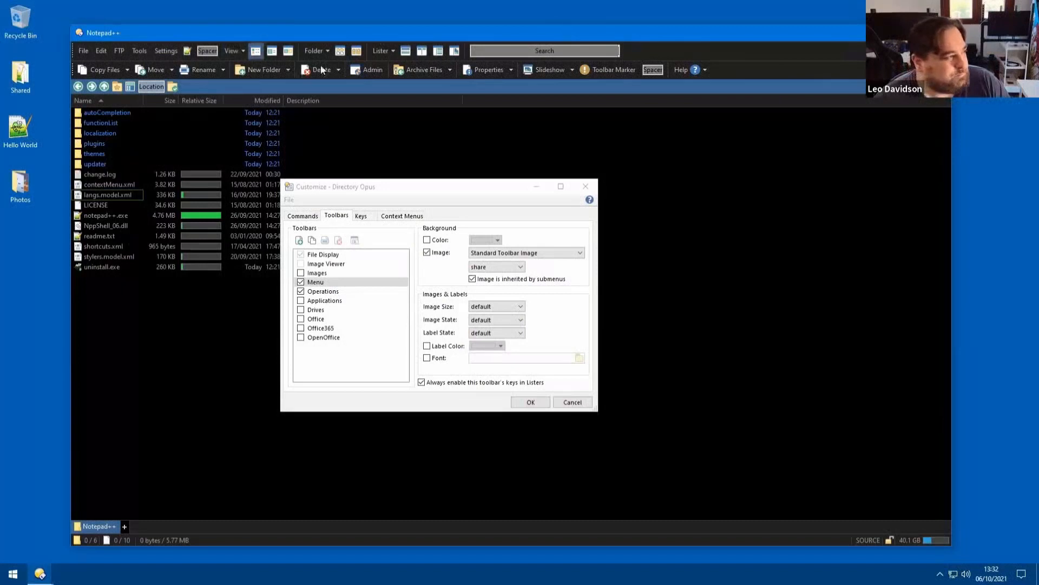
Open the Viewer Pane button in the command editor, turn on the viewer pane and preview change.log in it.
double_click(454, 53)
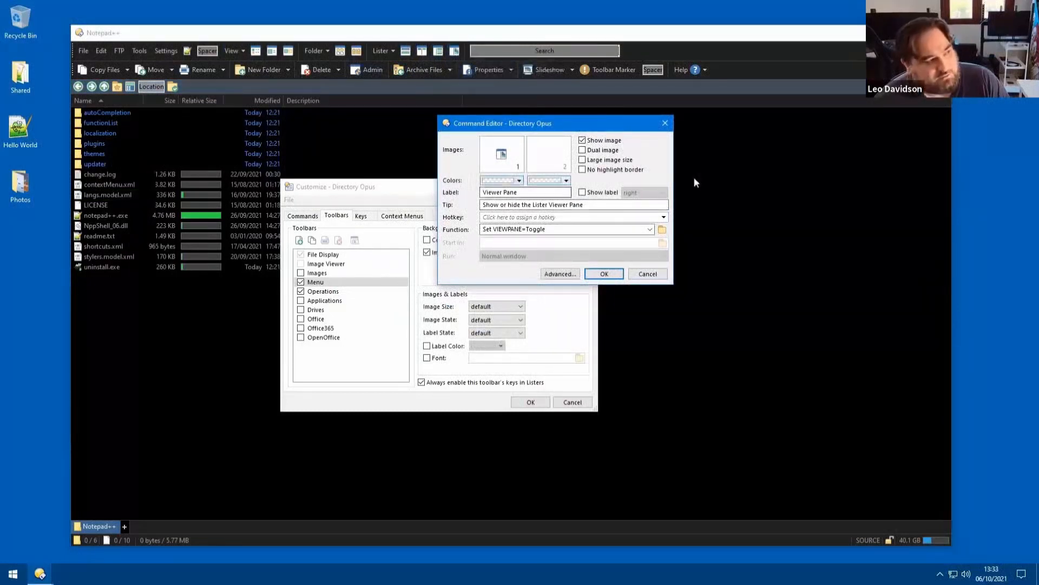
left_click(455, 51)
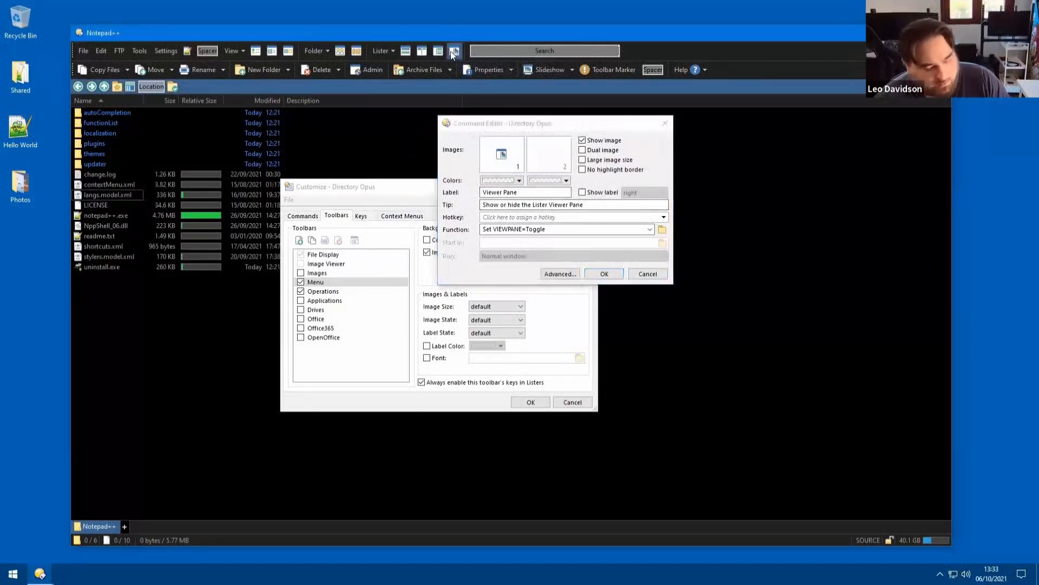
left_click(450, 50)
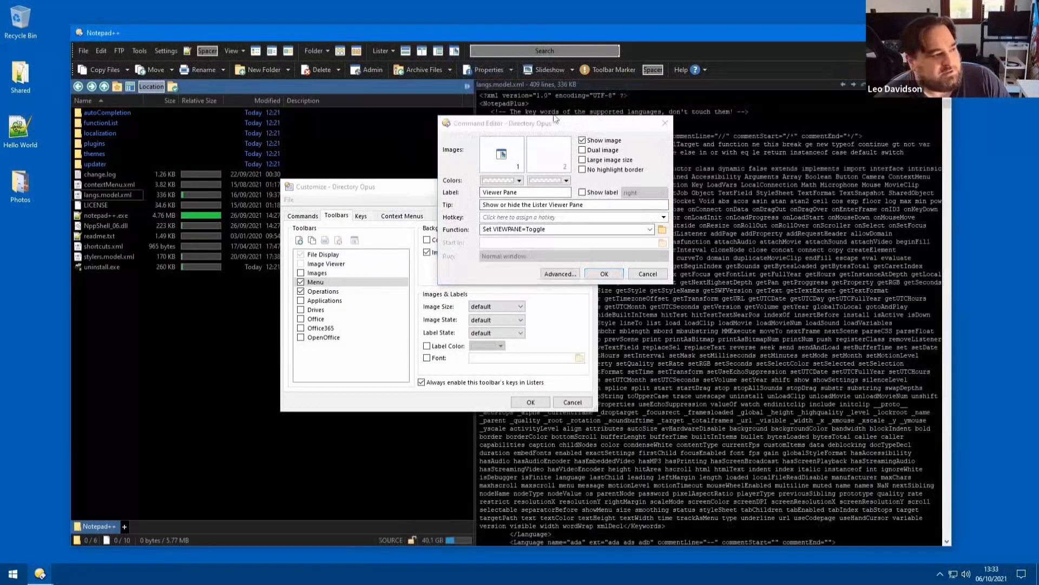
left_click(116, 175)
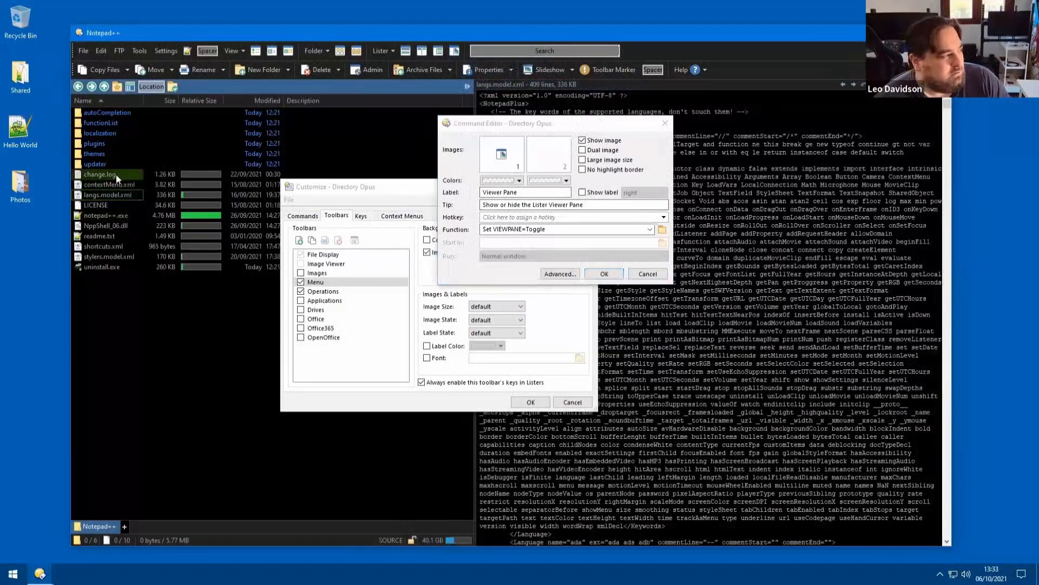
Check the Viewer Pane button's editing options, and close its command editor without changes.
right_click(456, 51)
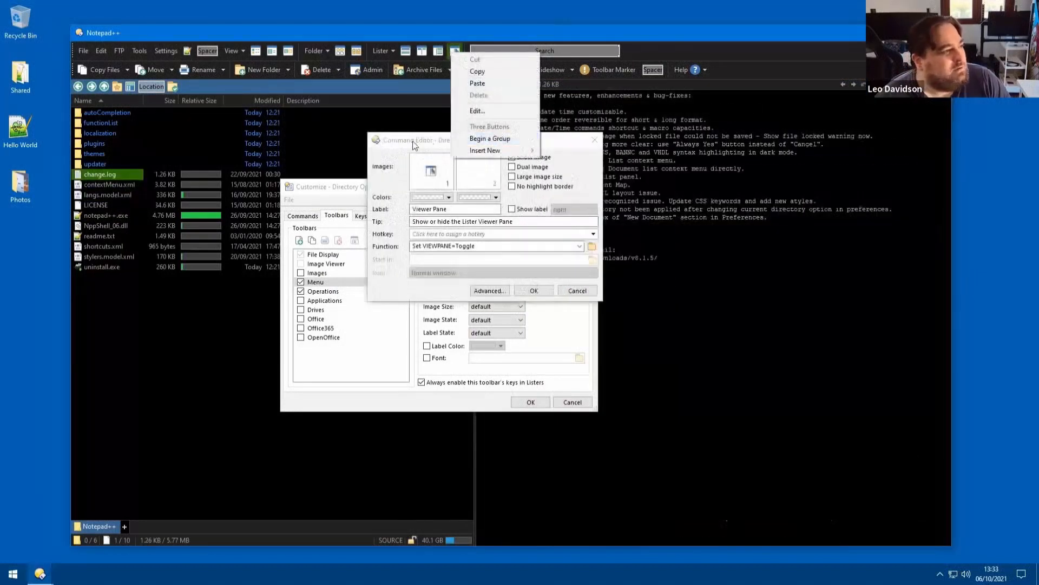
left_click(434, 139)
left_click(457, 50)
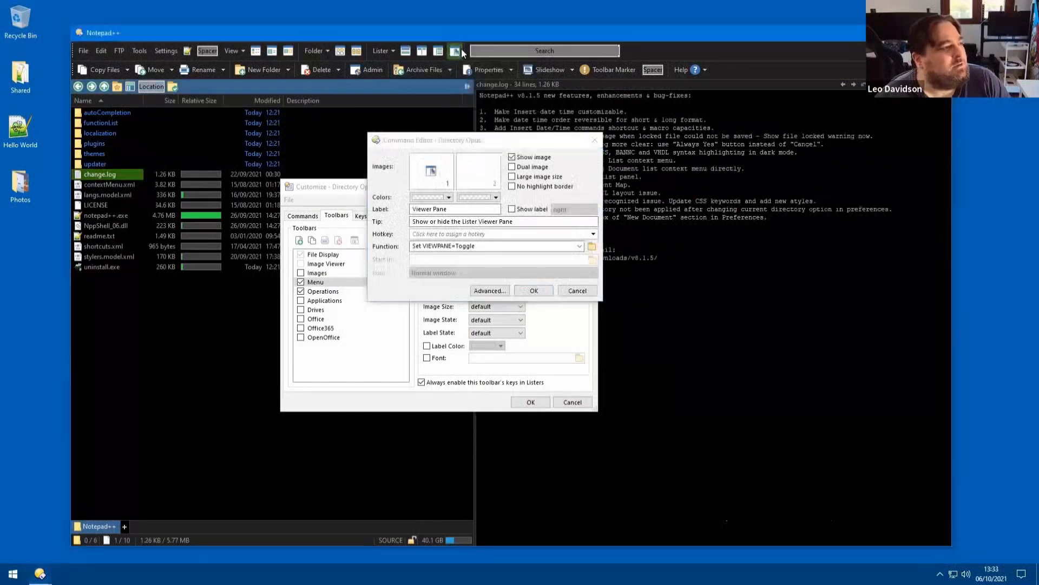
left_click(589, 293)
Convert the Viewer Pane button to a three-button, add copies of the two neighbouring Lister buttons to it, and accept the customization.
right_click(456, 51)
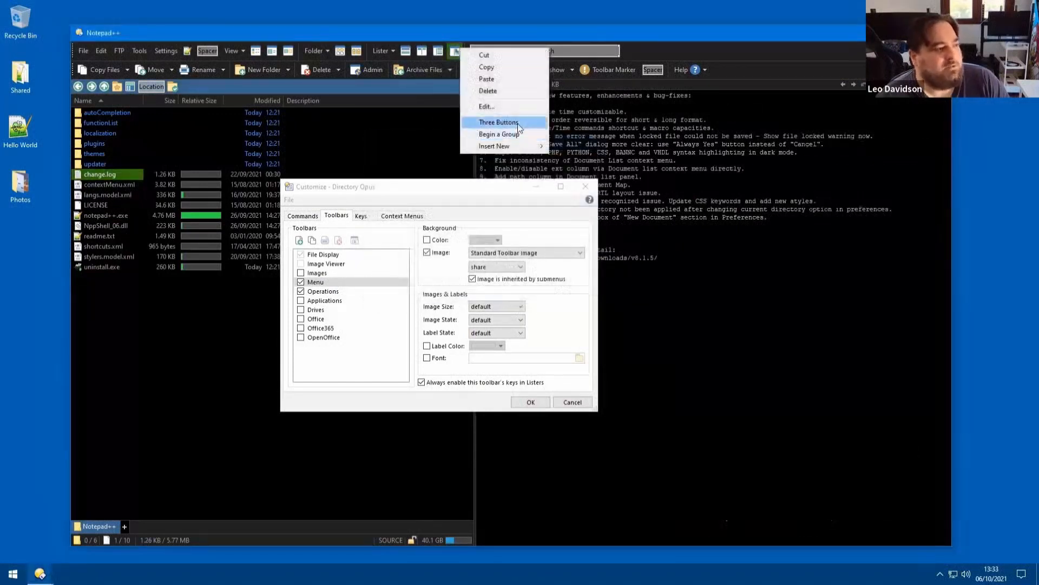
left_click(518, 124)
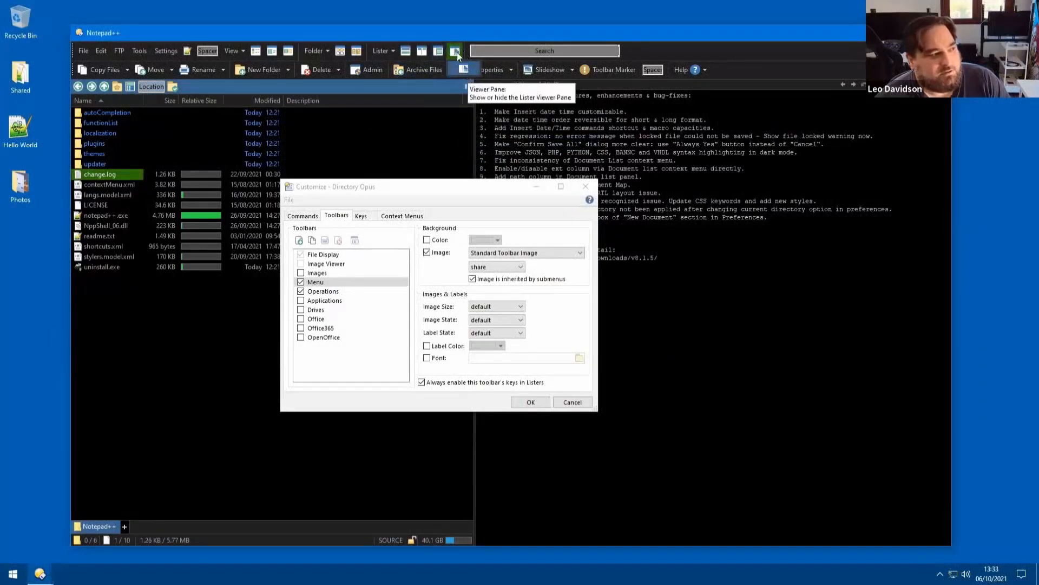
left_click_drag(439, 54, 460, 92)
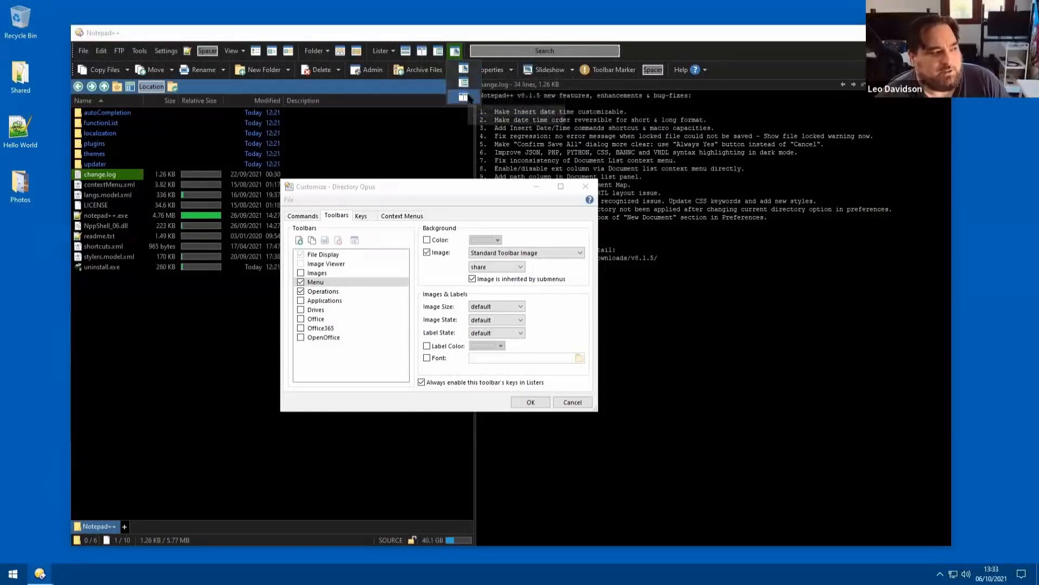
left_click(544, 404)
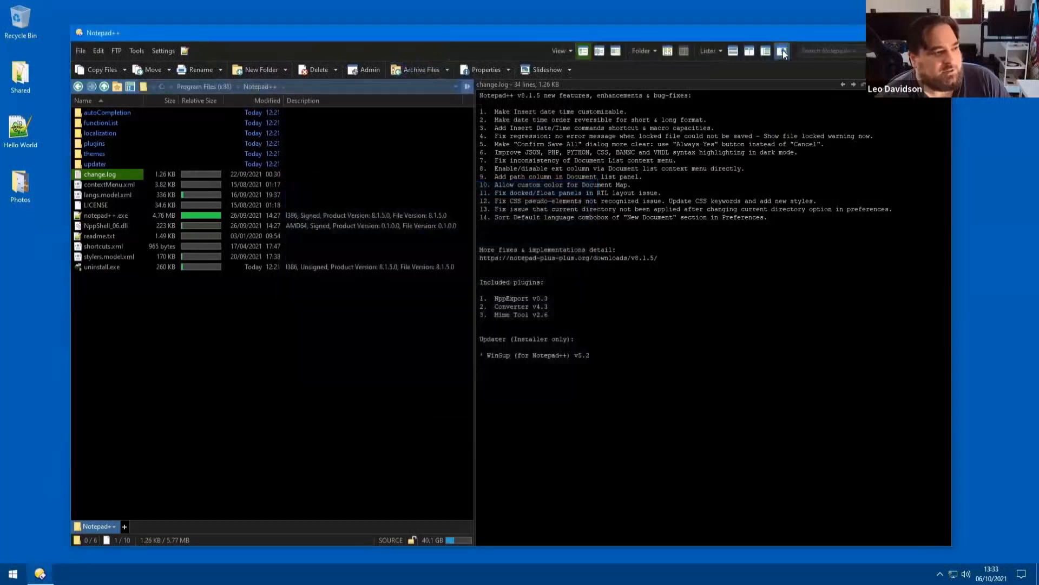
Test the three functions of the Viewer Pane three-button by toggling the viewer pane, the metadata pane and the dual display.
left_click(784, 53)
left_click(784, 53)
left_click(784, 53)
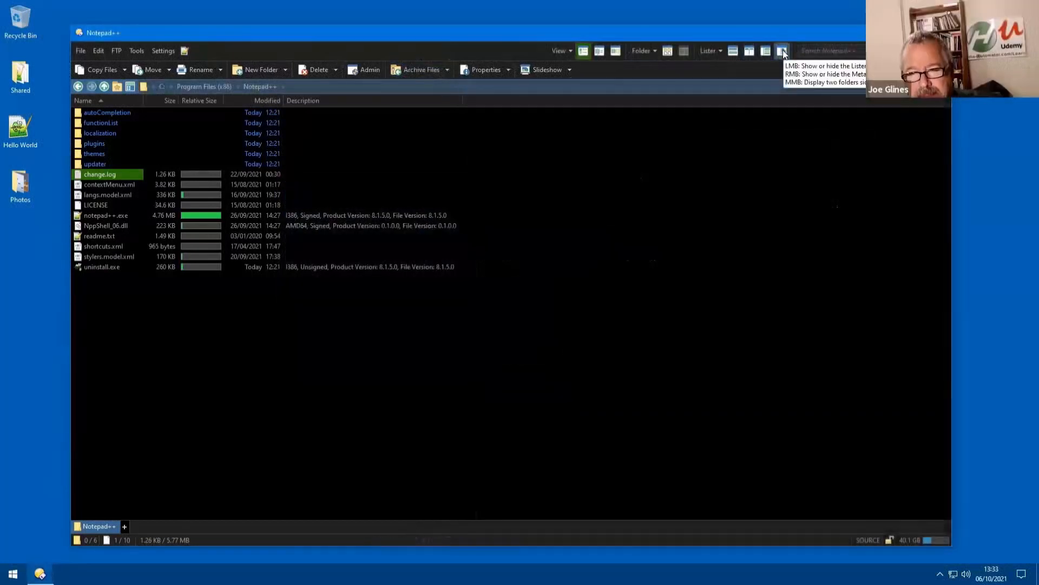
right_click(784, 52)
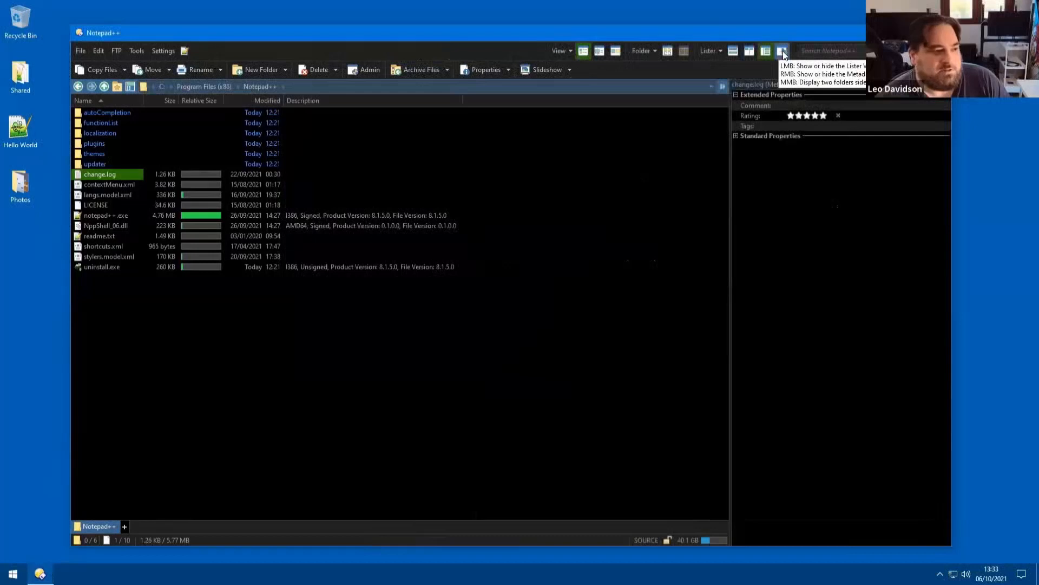
middle_click(783, 51)
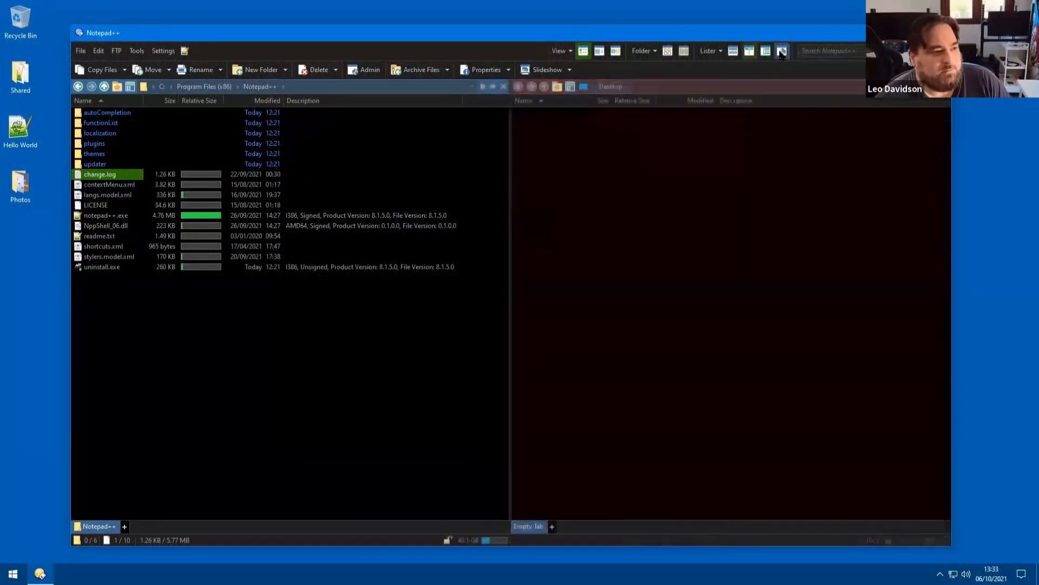
middle_click(780, 52)
Delete the metadata pane and dual display buttons from the three-button, convert it back to a single Viewer Pane button, and accept the customization.
right_click(499, 53)
left_click(504, 57)
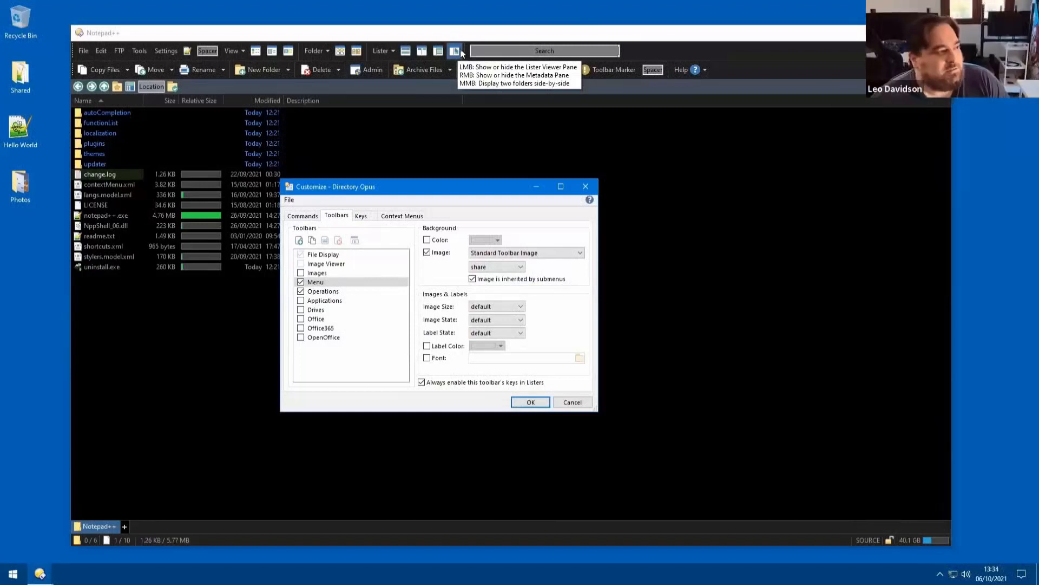
left_click(461, 50)
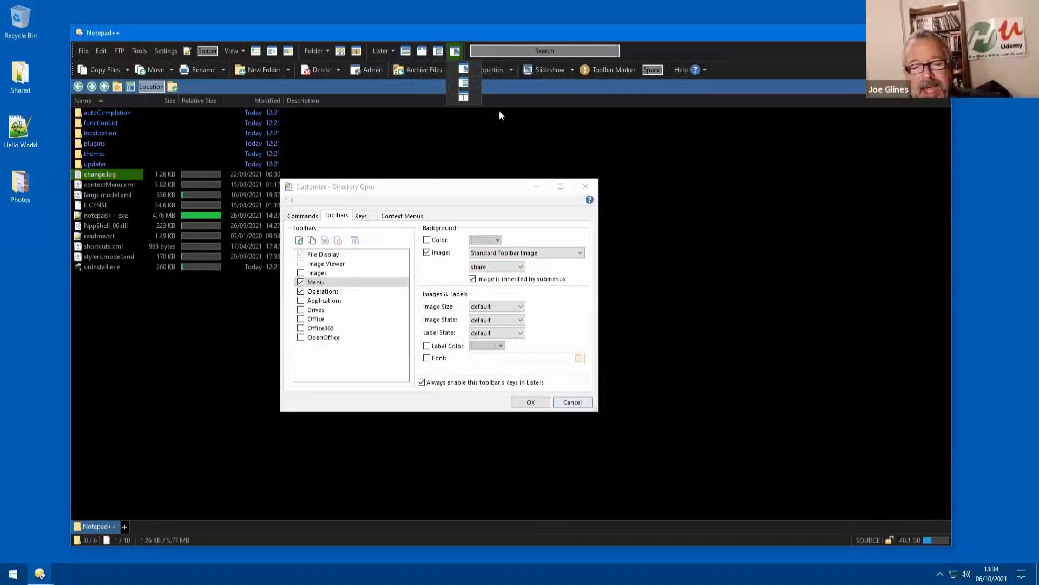
right_click(462, 79)
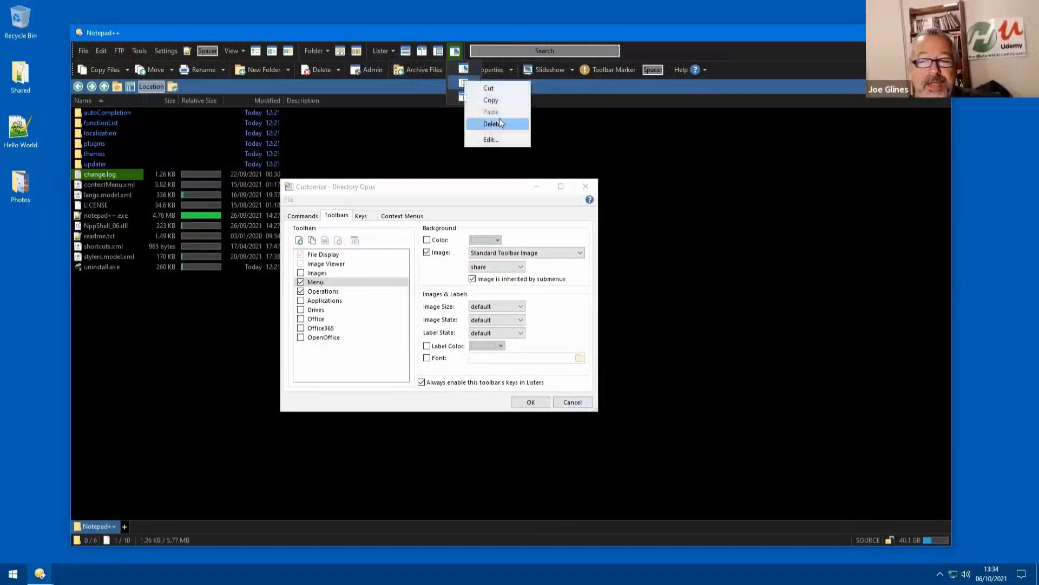
left_click(499, 118)
right_click(469, 84)
left_click(501, 128)
right_click(458, 50)
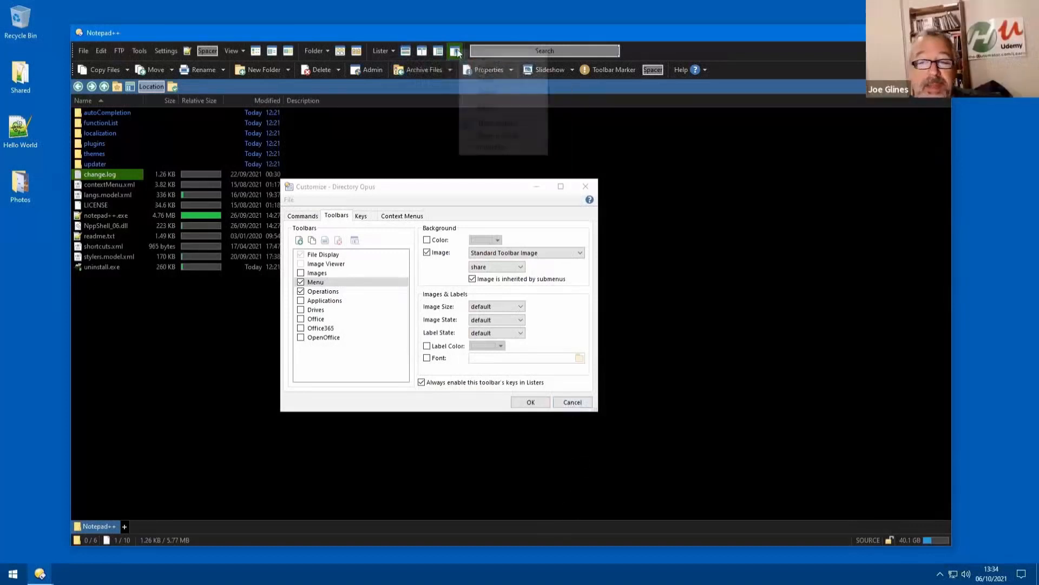
left_click(497, 122)
left_click(529, 402)
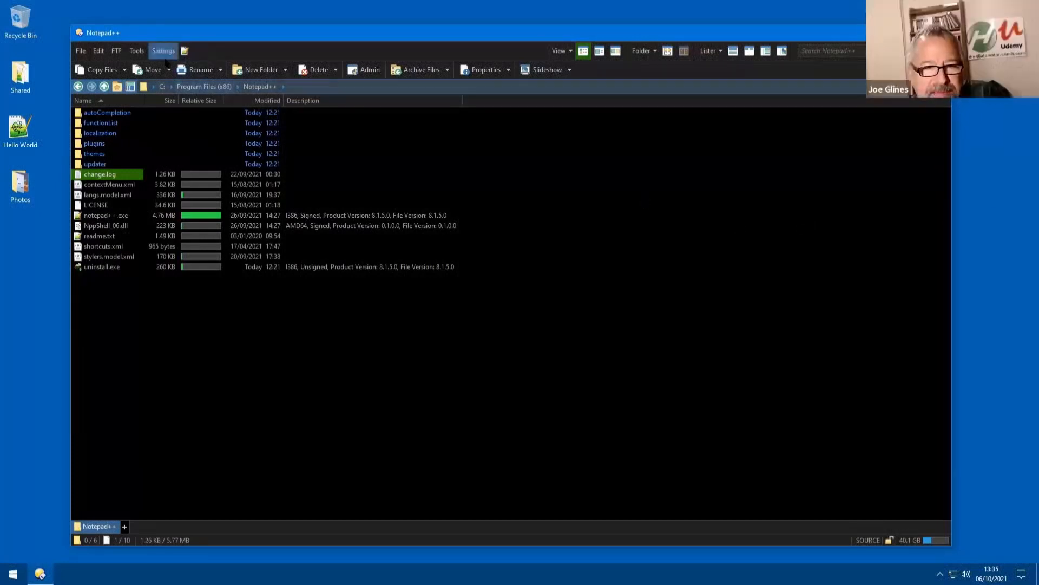
Check the hotkey setting of the Viewer Pane toolbar button without changing it, and check the Viewer Pane command's hotkey in the Lister menu.
left_click(783, 50, "alt")
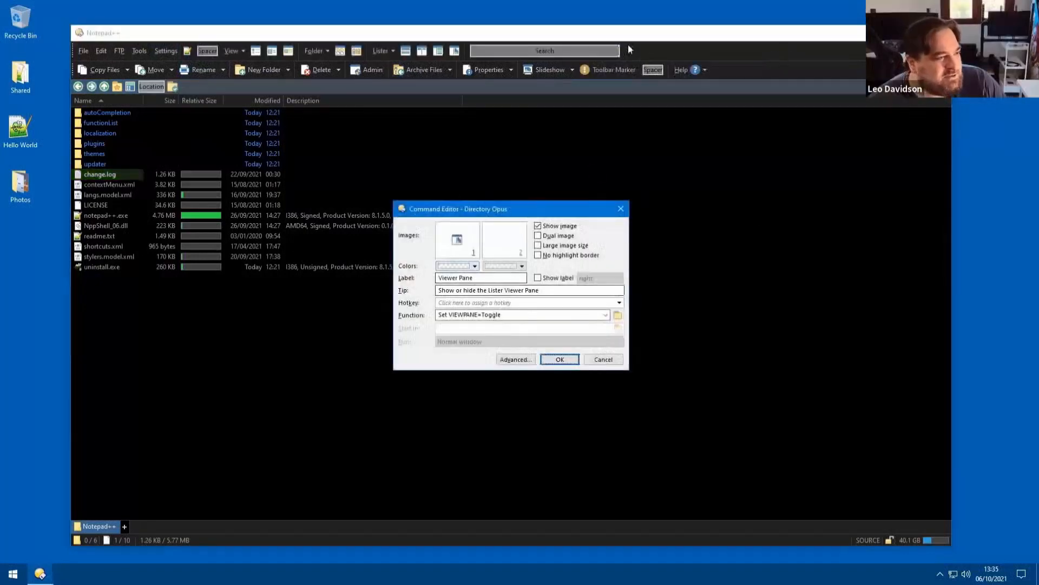
left_click(468, 303)
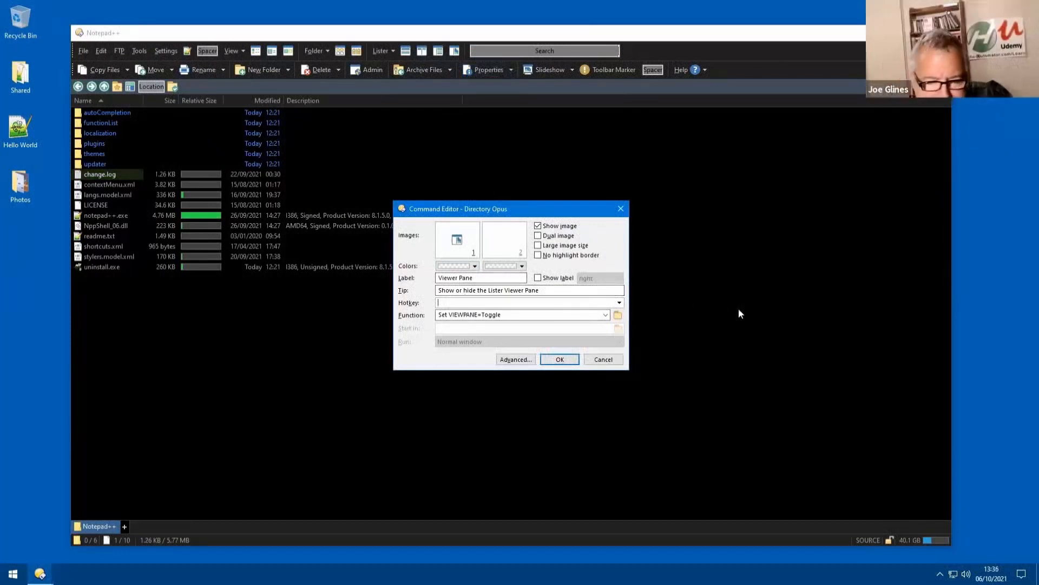
left_click(607, 360)
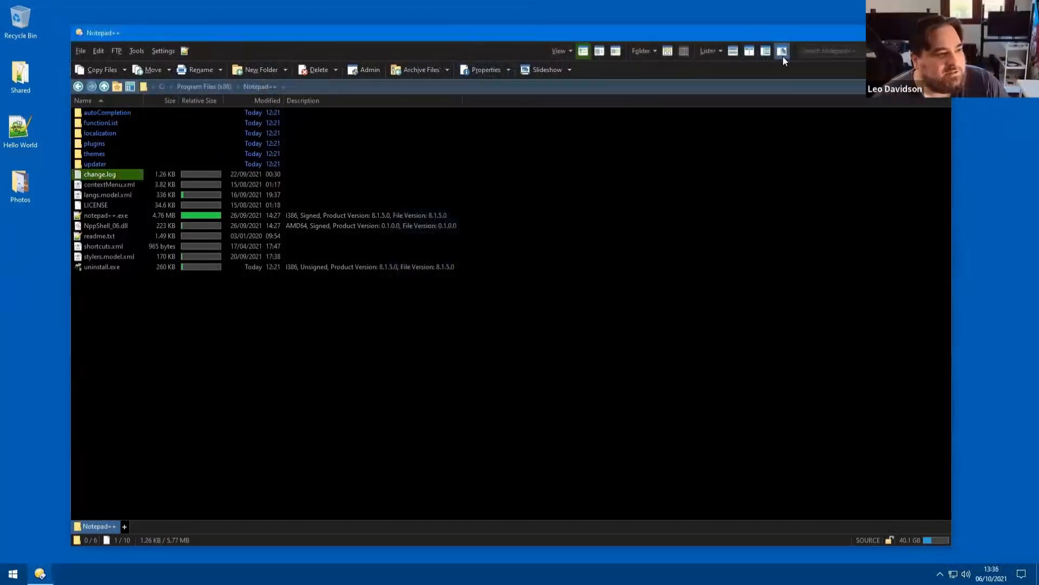
left_click(716, 54)
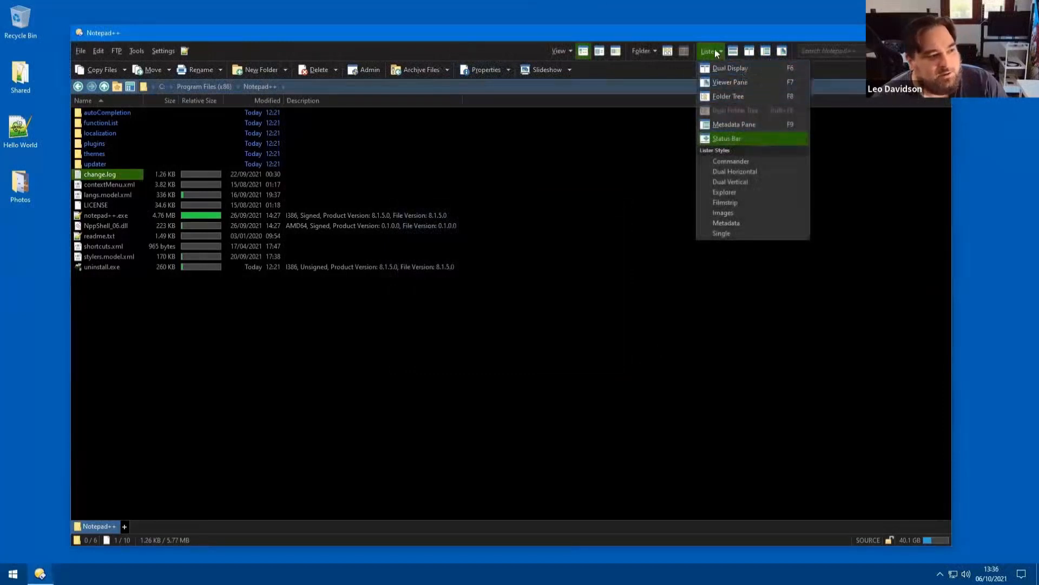
left_click(624, 146)
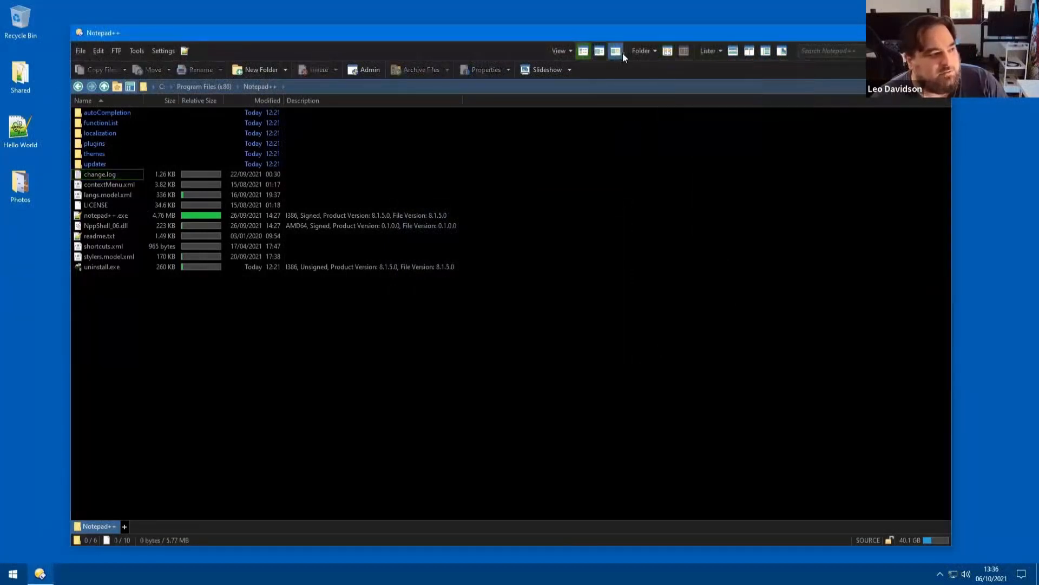
left_click(704, 51)
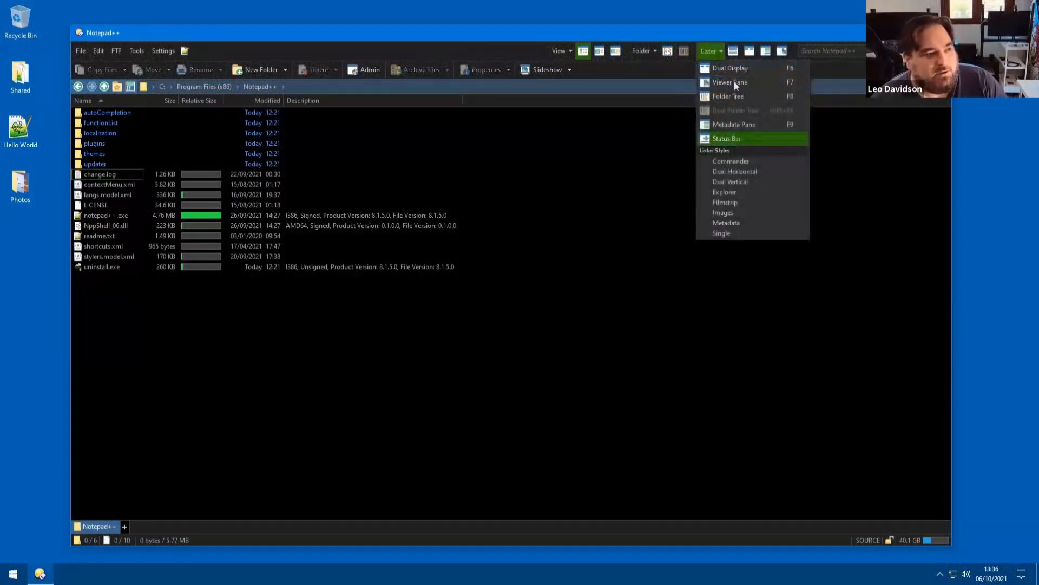
left_click(674, 123)
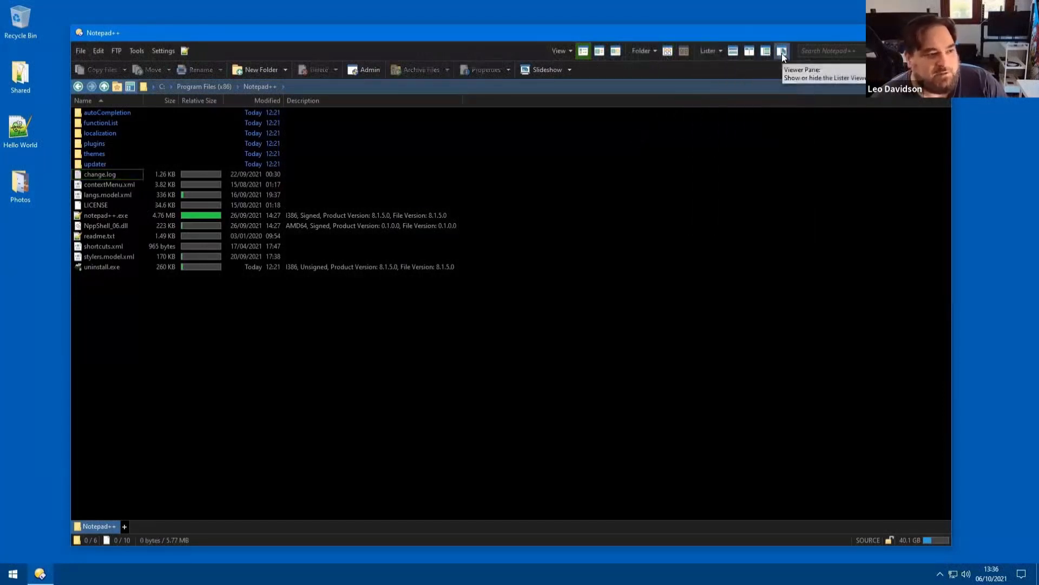
Open the Lister menu's Viewer Pane command in the command editor and add Ctrl + O as an alternative hotkey.
left_click(718, 54)
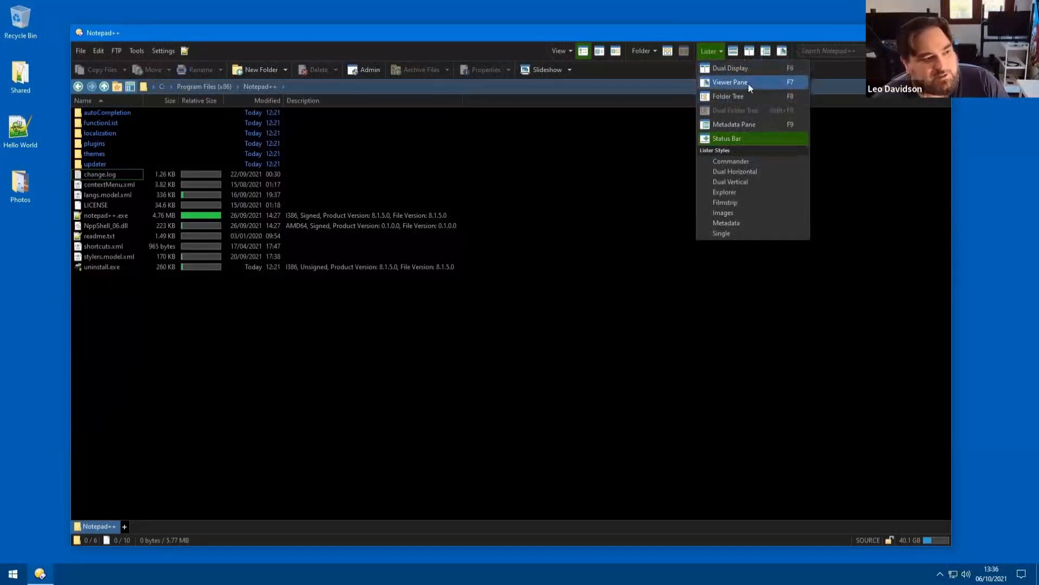
left_click(791, 83, "ctrl+alt+shift")
left_click(466, 304)
left_click(619, 303)
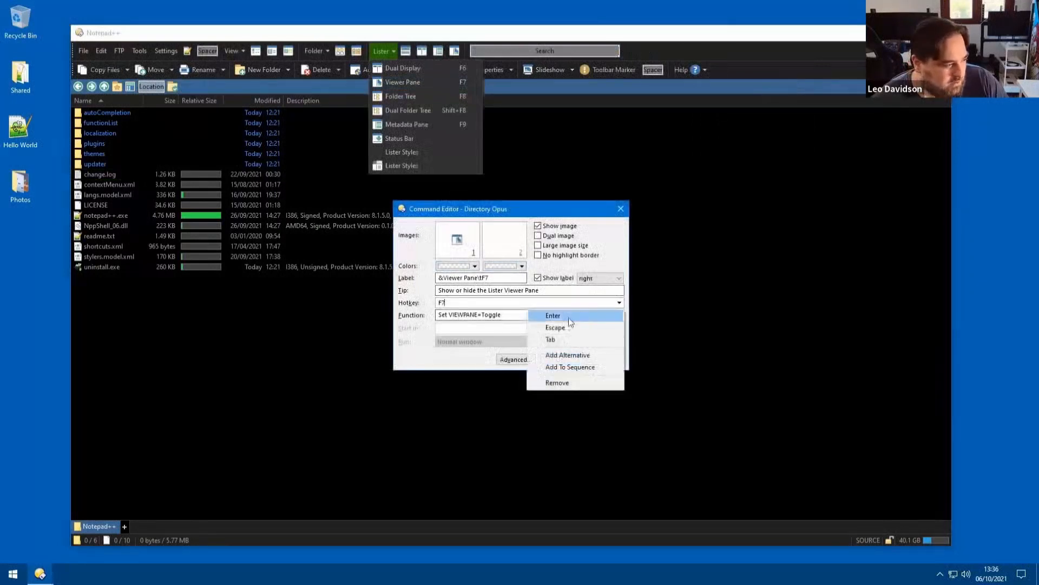
left_click(592, 356)
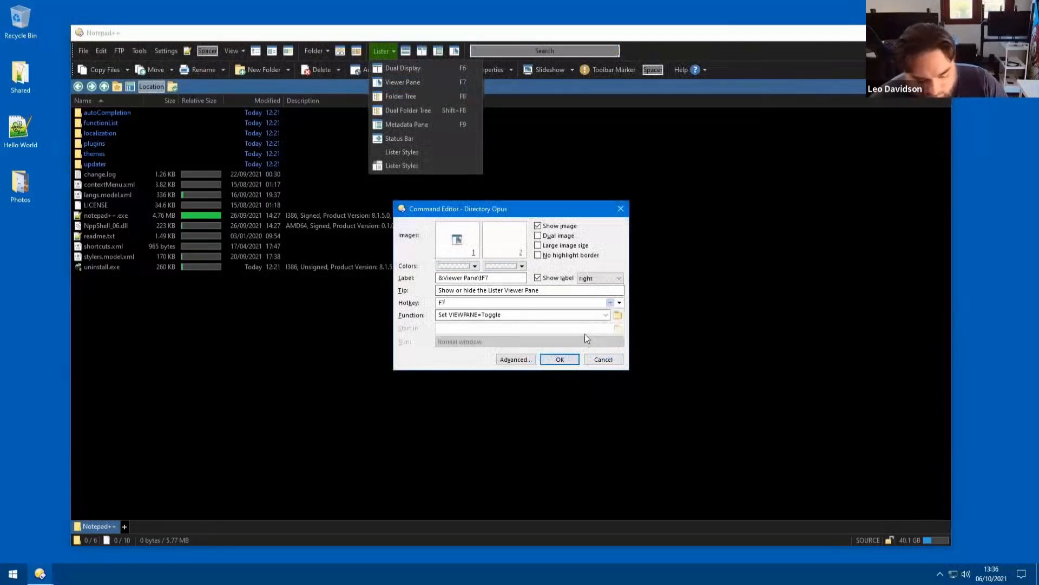
key("ctrl+o")
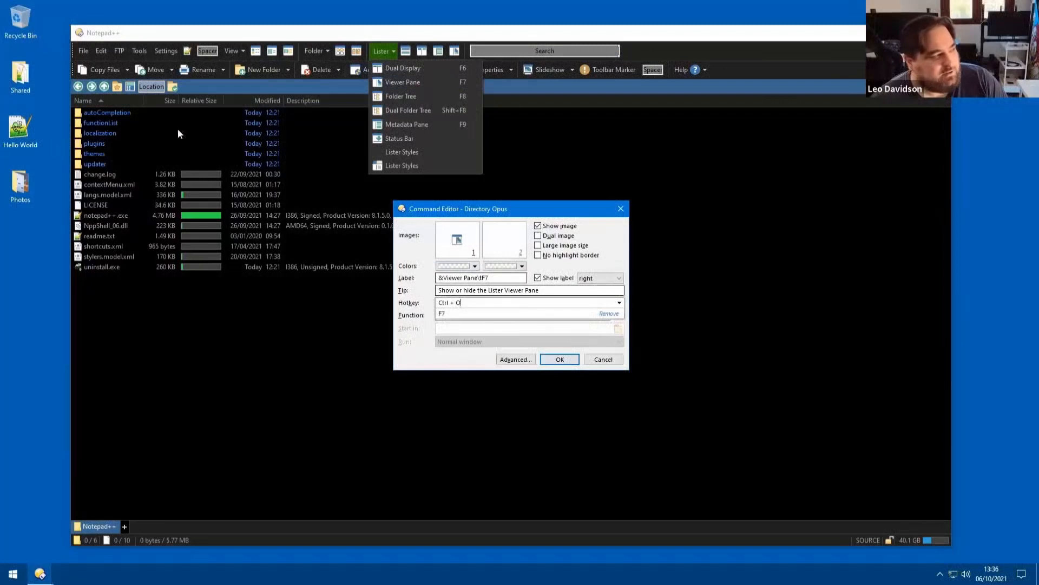
Check the alternative hotkeys assigned to the Location field, and close both command editors without saving.
double_click(150, 87)
left_click_drag(438, 249, 588, 156)
left_click(723, 203)
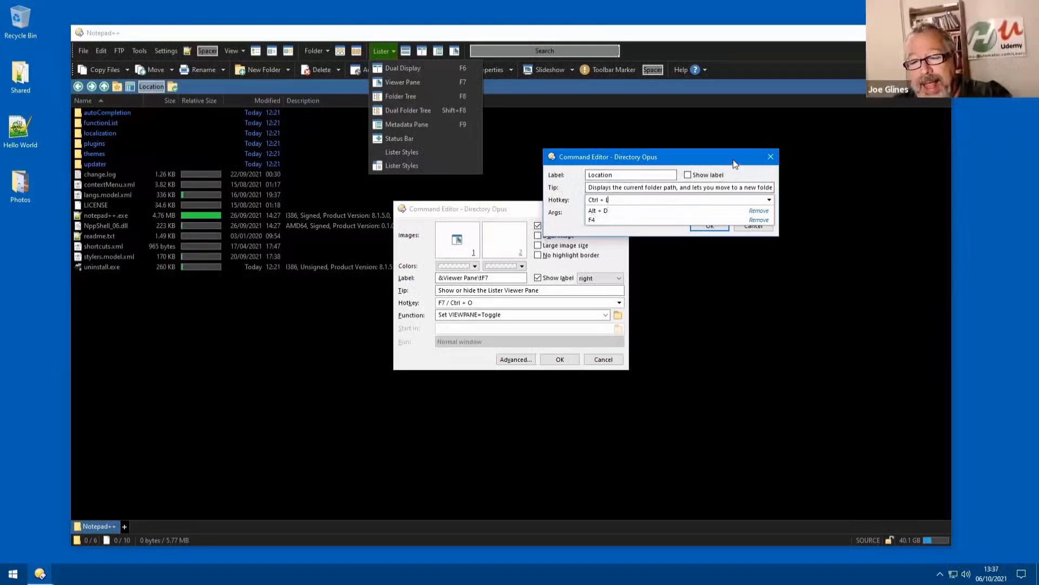
left_click(758, 228)
left_click(758, 227)
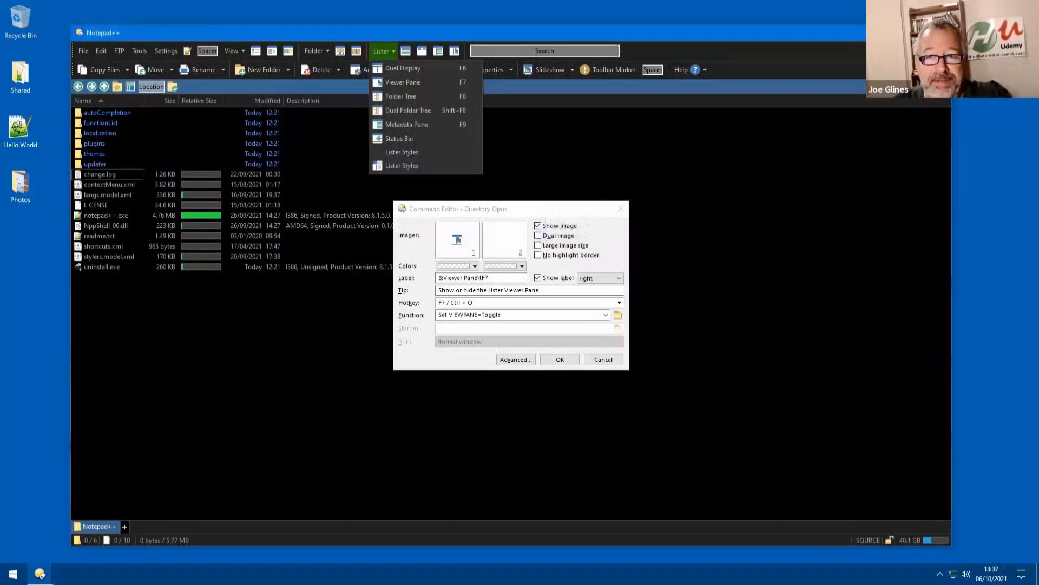
left_click(604, 359)
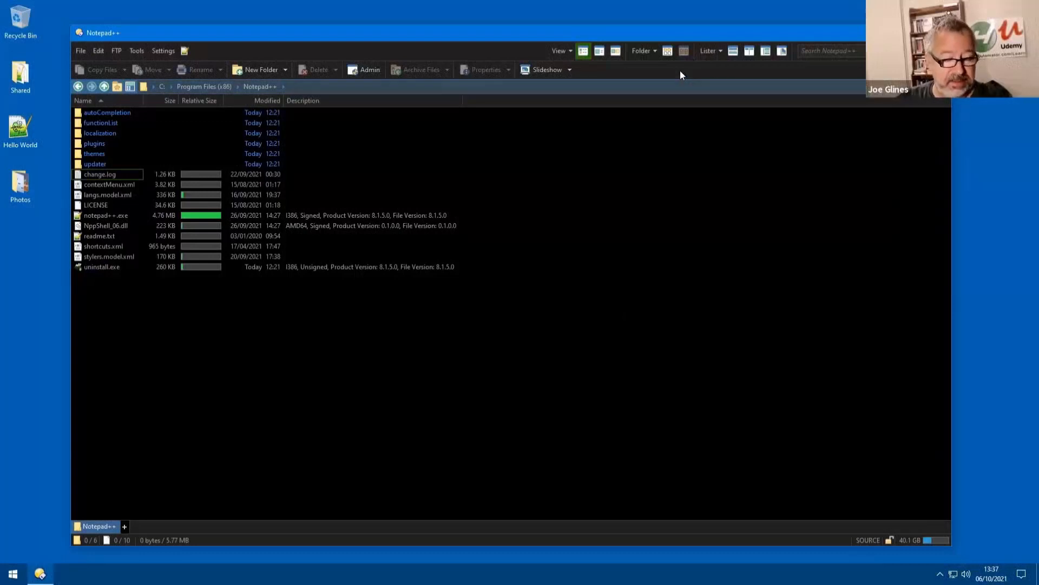
Open the Viewer Pane toolbar button in the command editor and check the special keys offered for its hotkey.
left_click(778, 55, "alt")
left_click(550, 303)
left_click(619, 302)
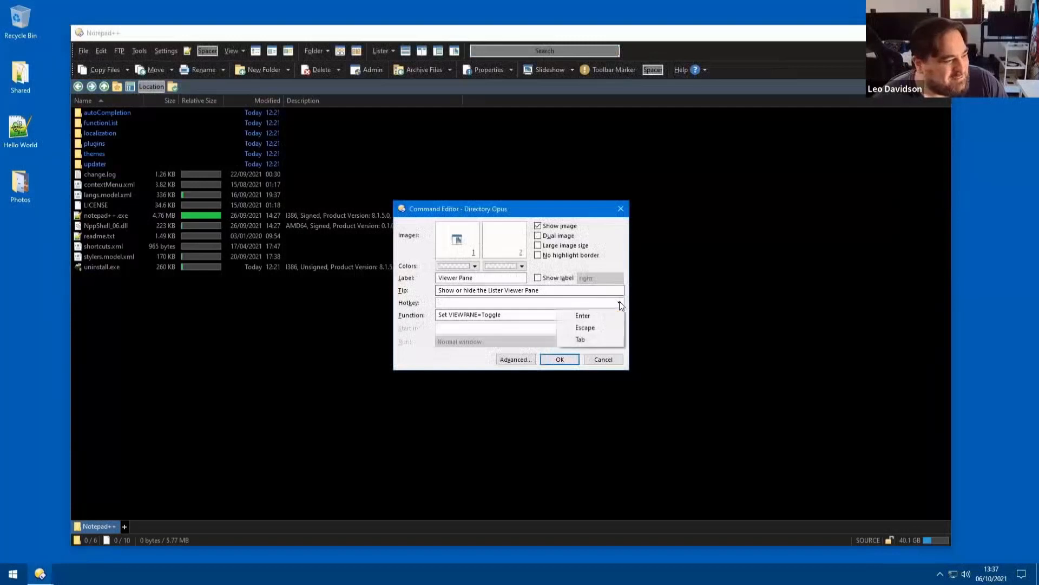
left_click(537, 304)
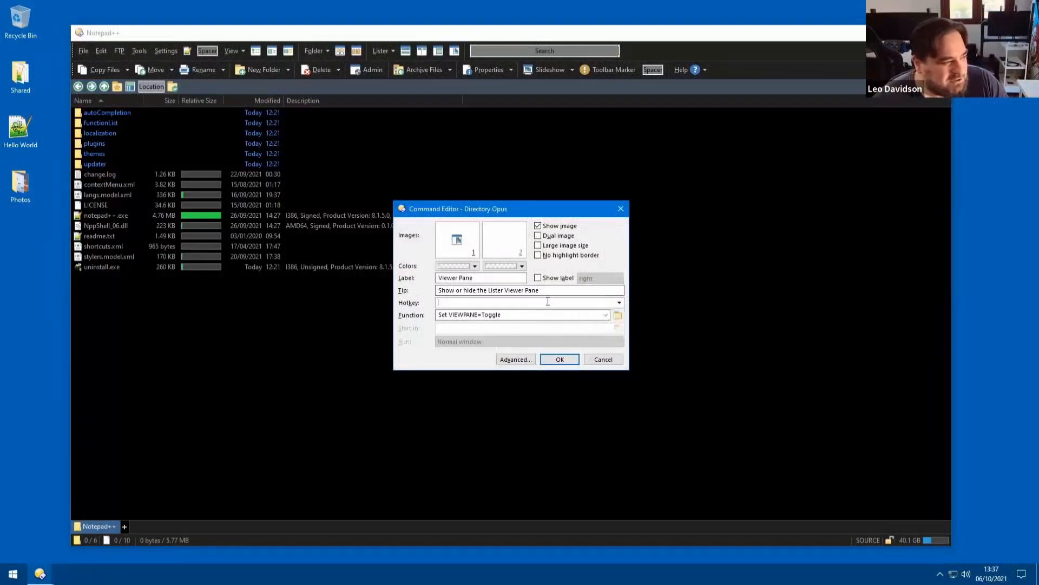
left_click(620, 303)
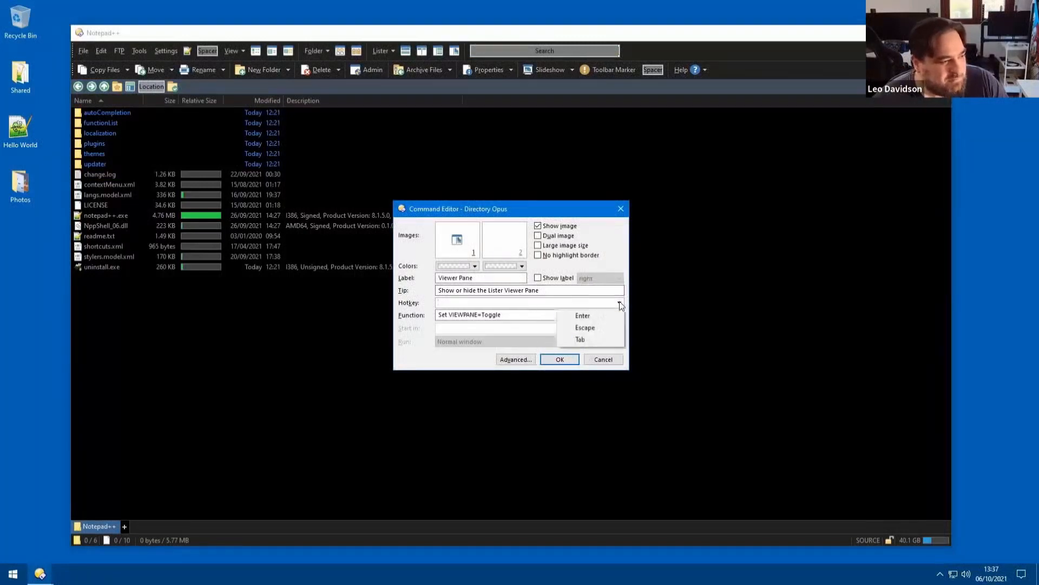
left_click(455, 303)
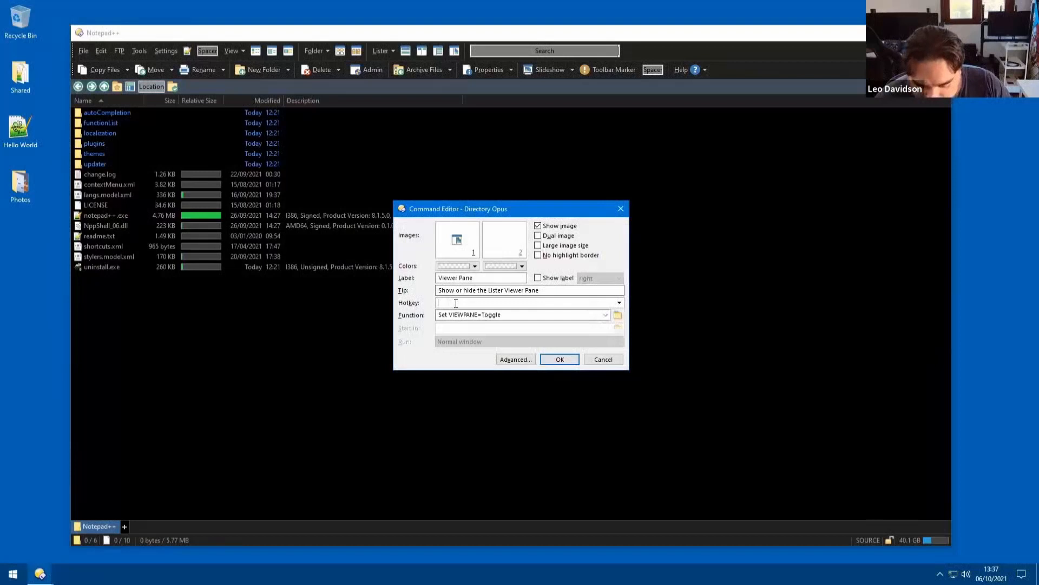
Assign the key sequence Ctrl + P, Q as the Viewer Pane button's hotkey, save it, and close the reopened command editor without further changes.
key("ctrl+f")
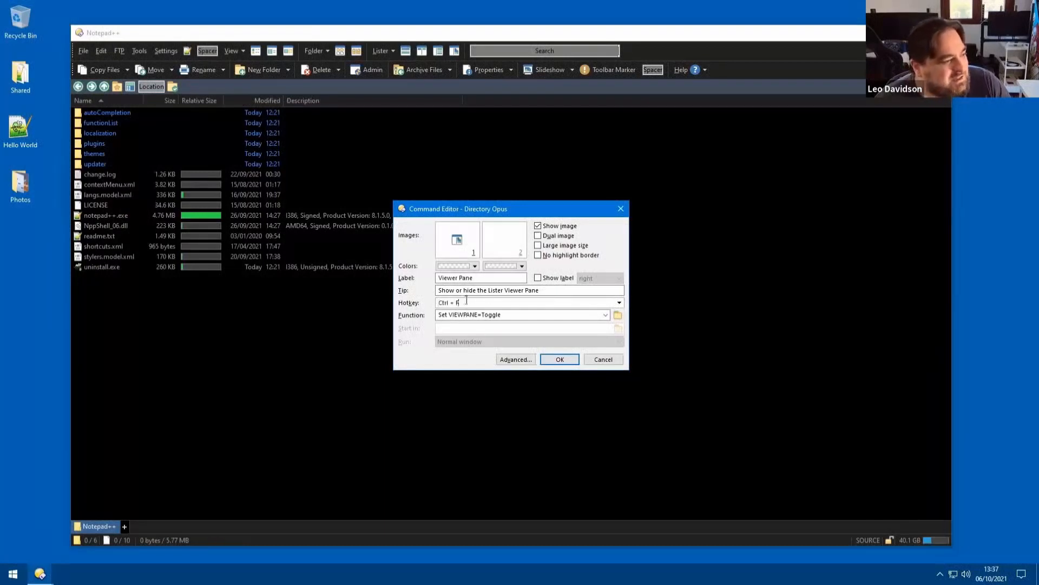
left_click(620, 303)
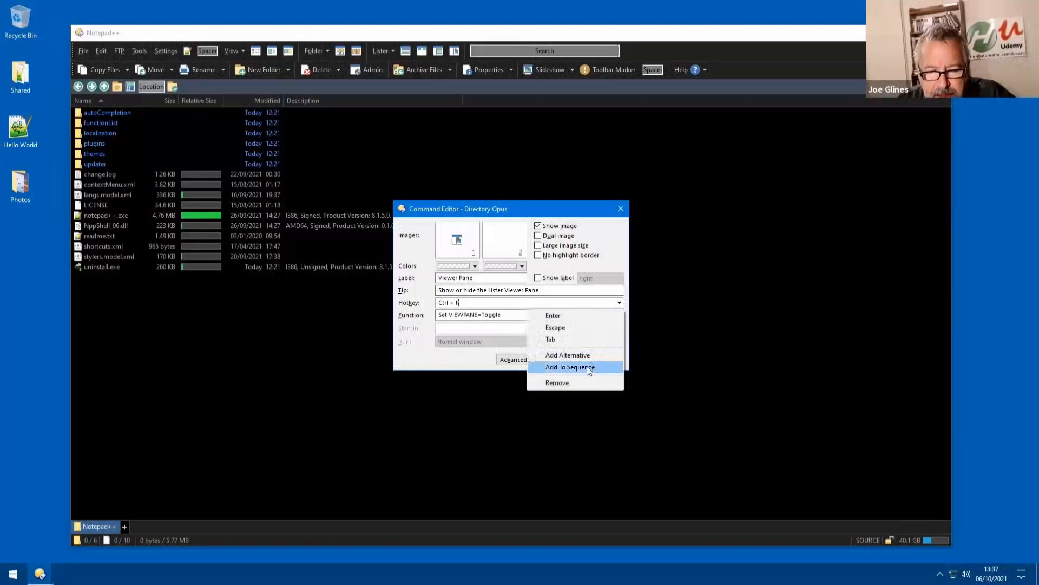
left_click(586, 366)
key("q")
left_click(561, 360)
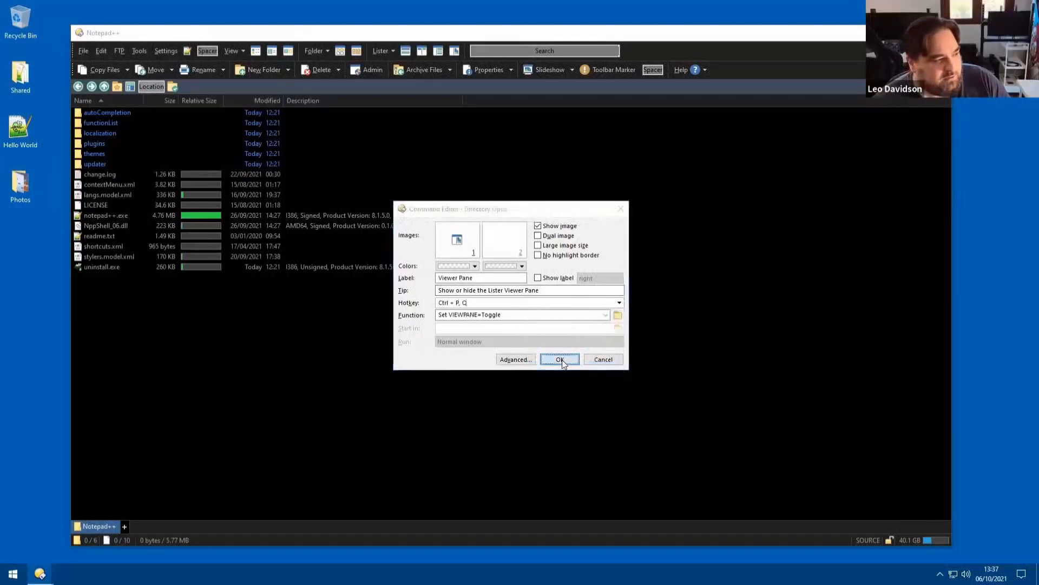
left_click(577, 305)
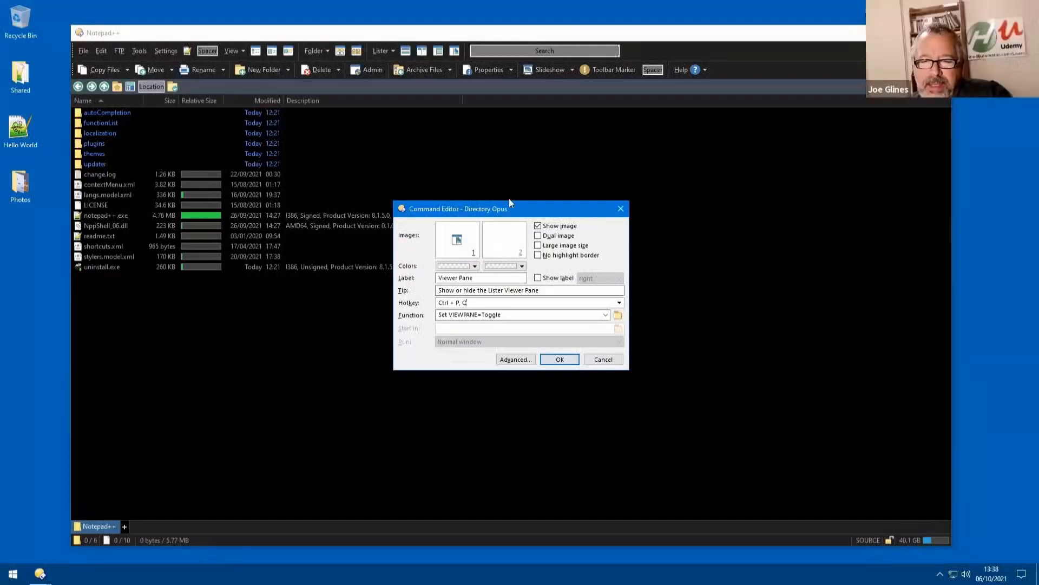
left_click(605, 361)
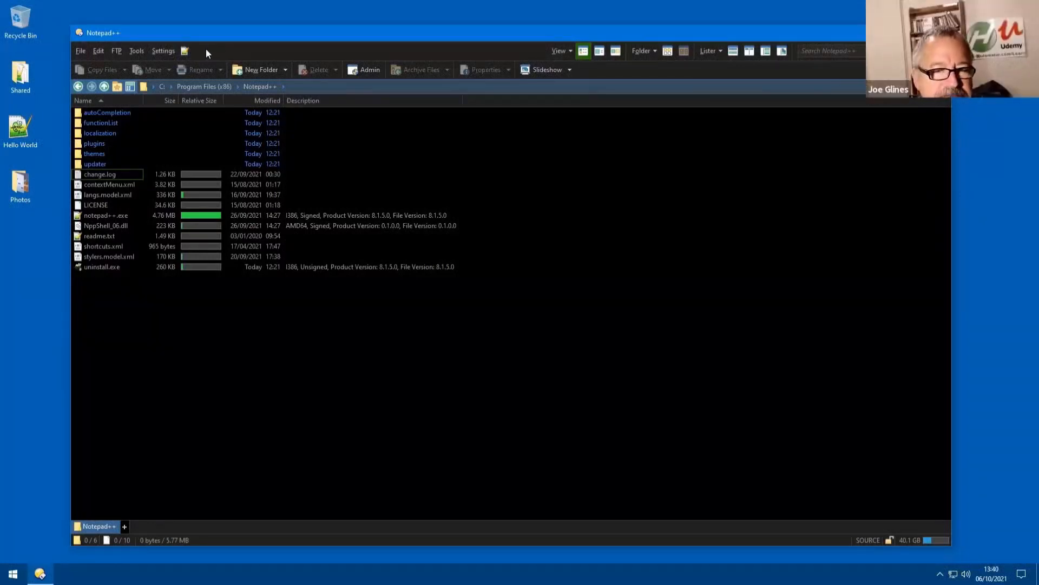
Open the Customize dialog's list of all hotkeys and enlarge the dialog to show more entries and full descriptions.
left_click(161, 50)
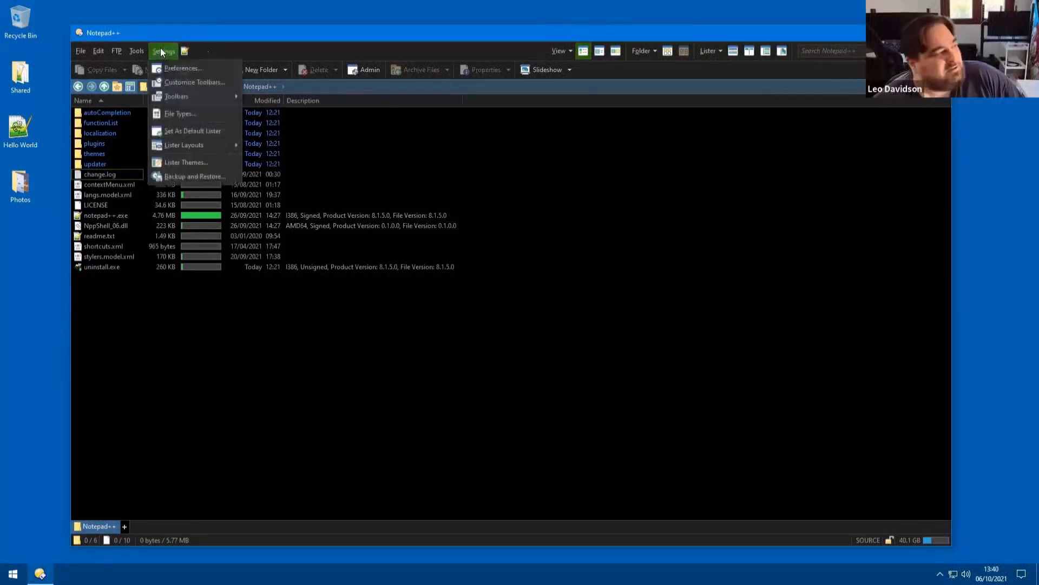
left_click(195, 81)
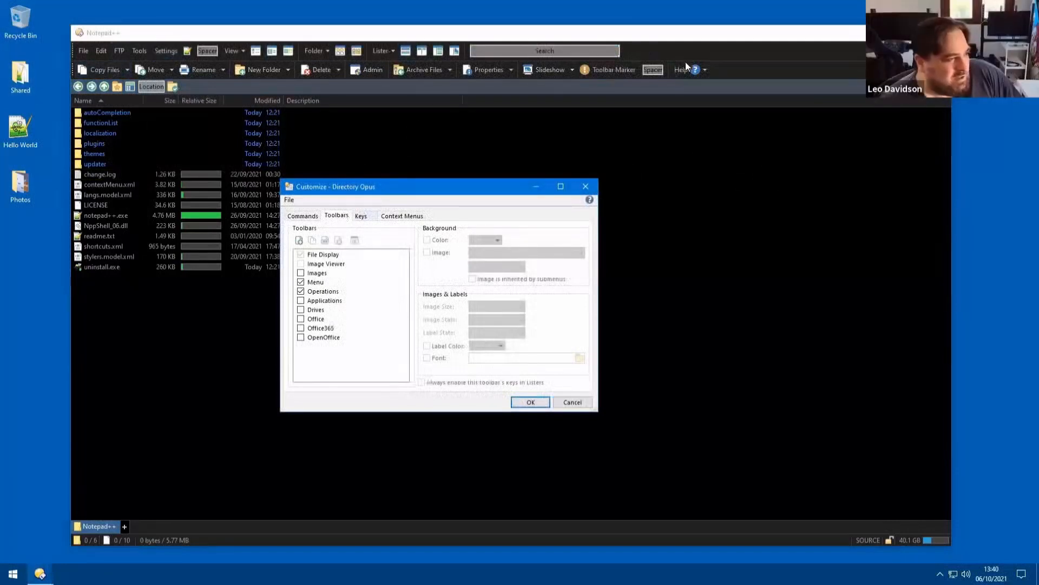
left_click(361, 216)
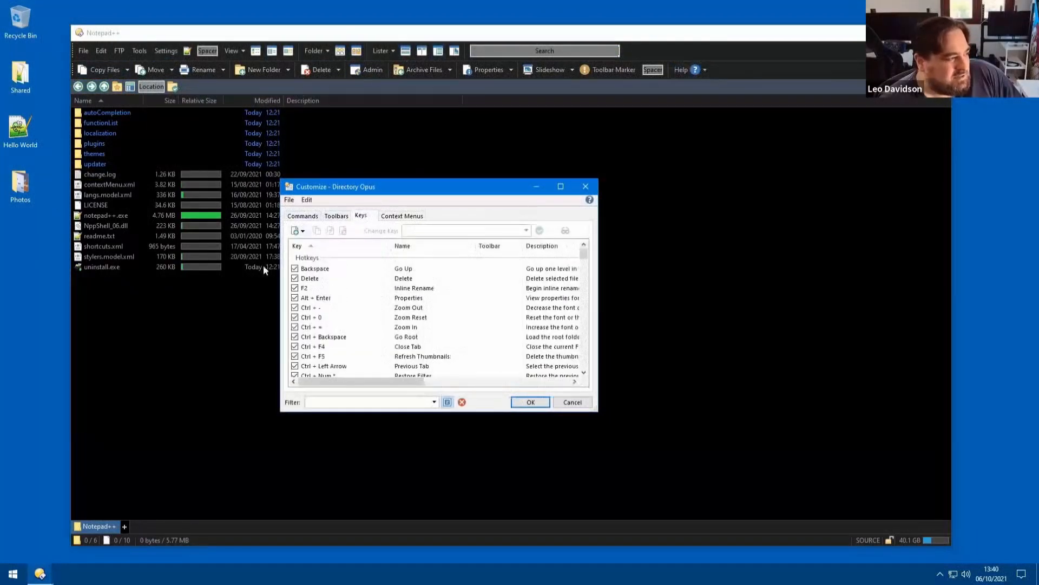
left_click_drag(596, 414, 799, 549)
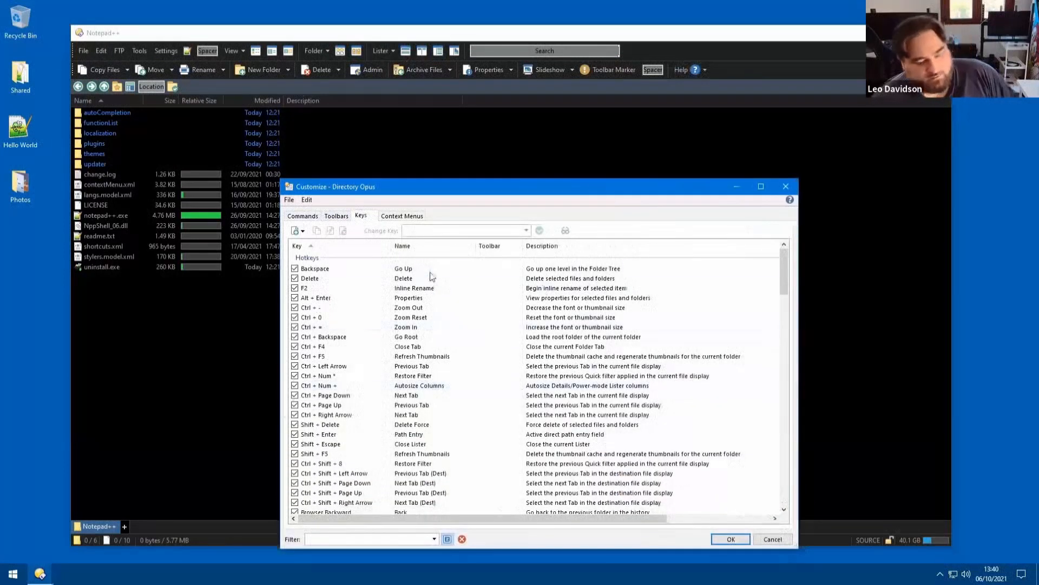
Select the F2 Inline Rename hotkey, try it on langs.model.xml, and return to the hotkey list without renaming the file.
left_click(327, 287)
left_click(96, 194)
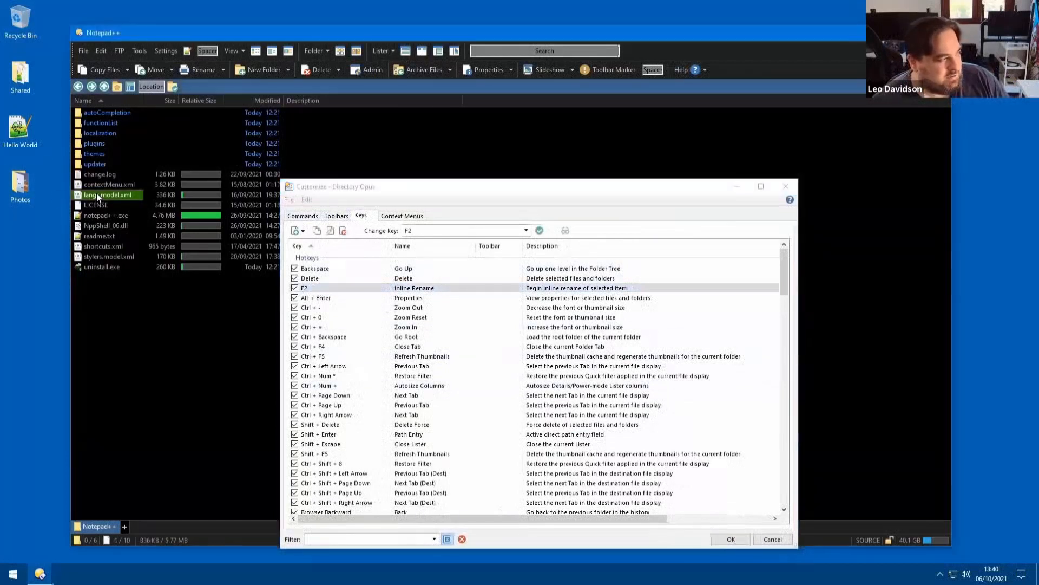
key("F2")
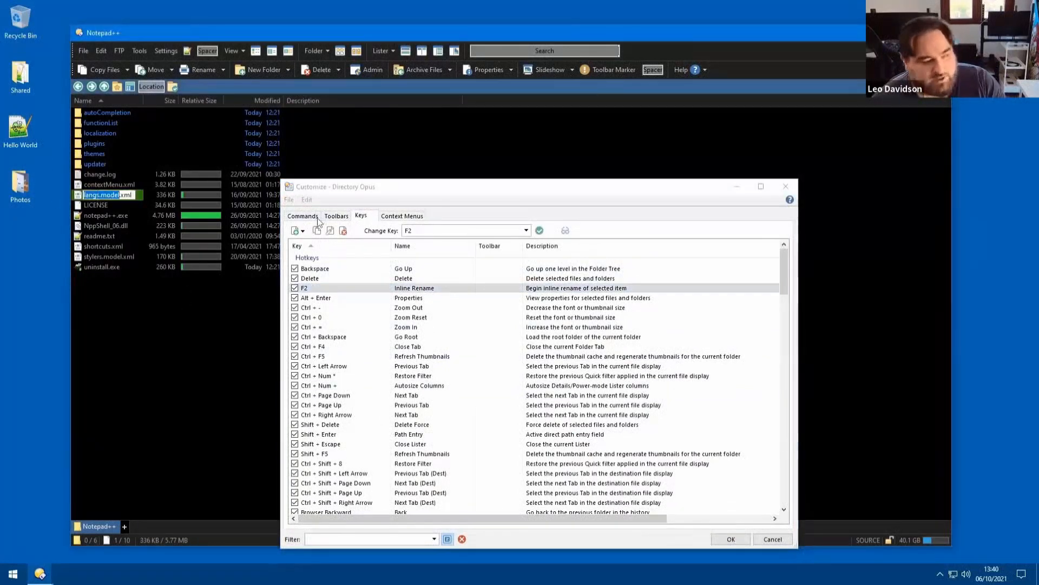
left_click(303, 268)
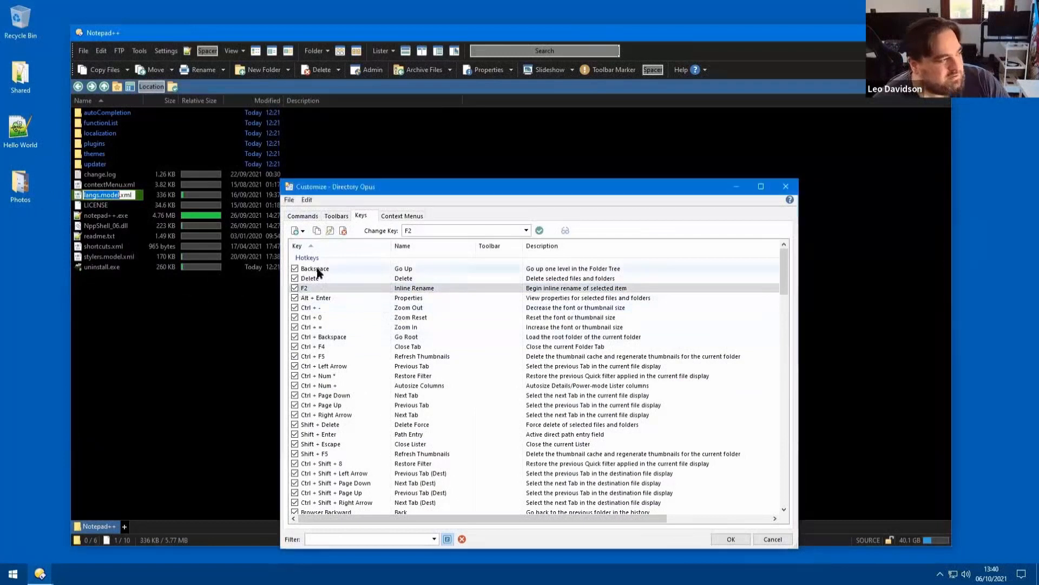
Select the F1 Help hotkey in the Toolbars group and locate the command it belongs to on the toolbars.
scroll(381, 386, "down", 10)
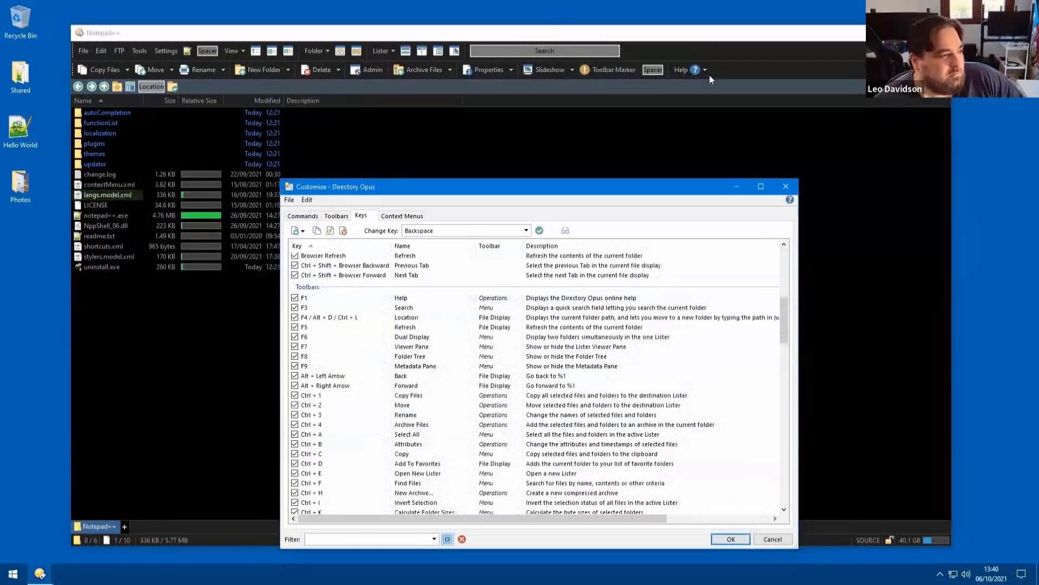
left_click(310, 299)
left_click(566, 230)
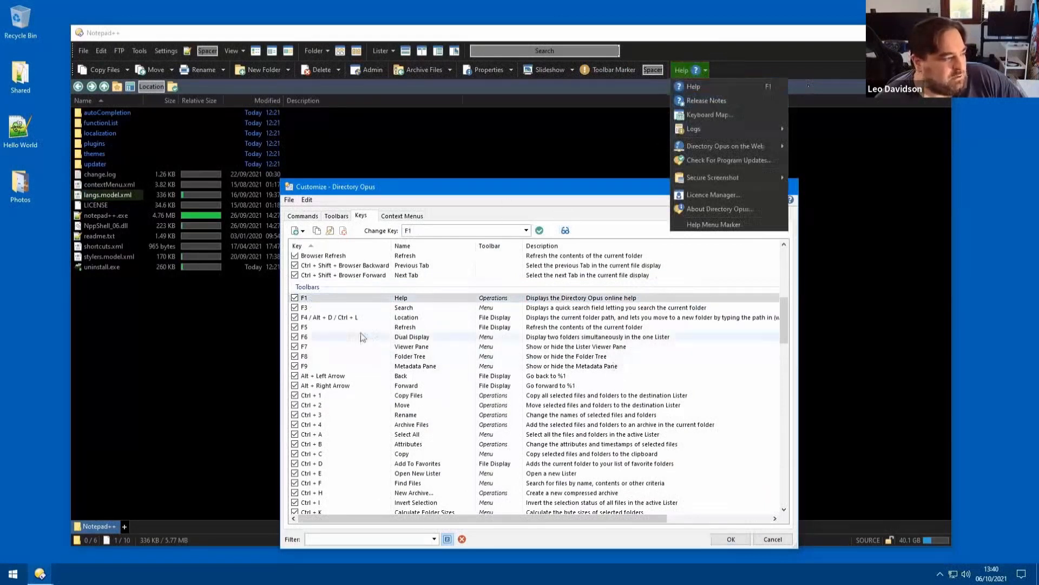
Check the system-wide Win + Shift + E hotkey for New Lister, and return to the start of the hotkey list.
scroll(341, 364, "down", 10)
left_click(347, 375)
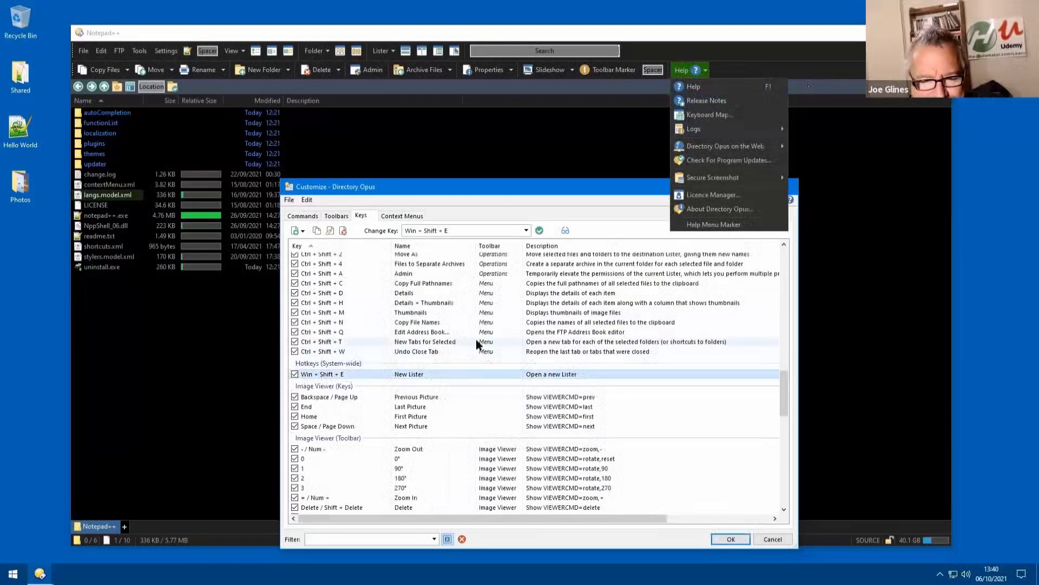
scroll(476, 345, "up", 10)
scroll(341, 373, "up", 10)
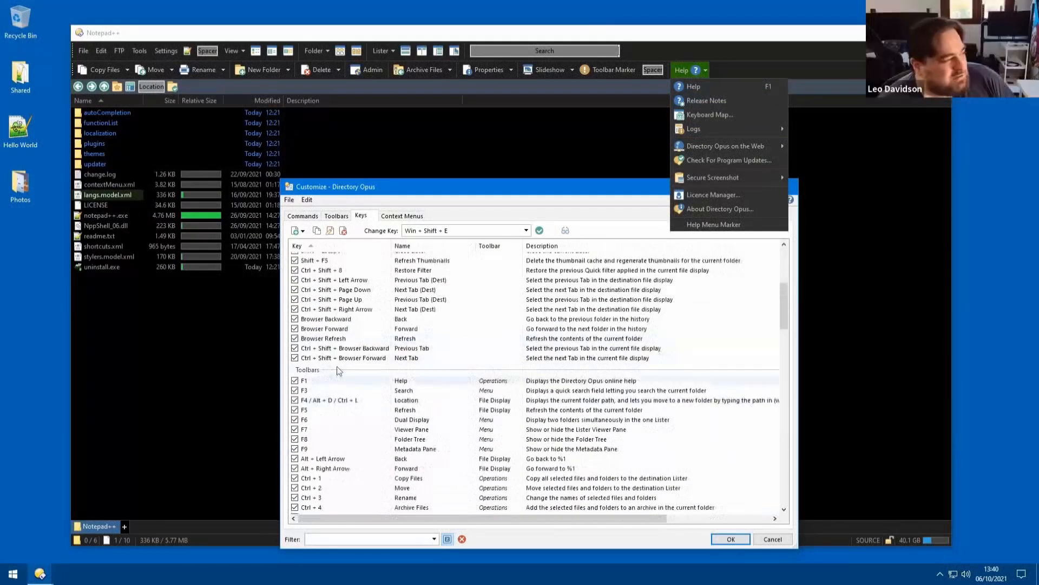
Examine the standalone hotkeys, including Alt + Enter, Ctrl + 0, Browser Backward, Shift + Escape and Ctrl + Page Down.
left_click(363, 297)
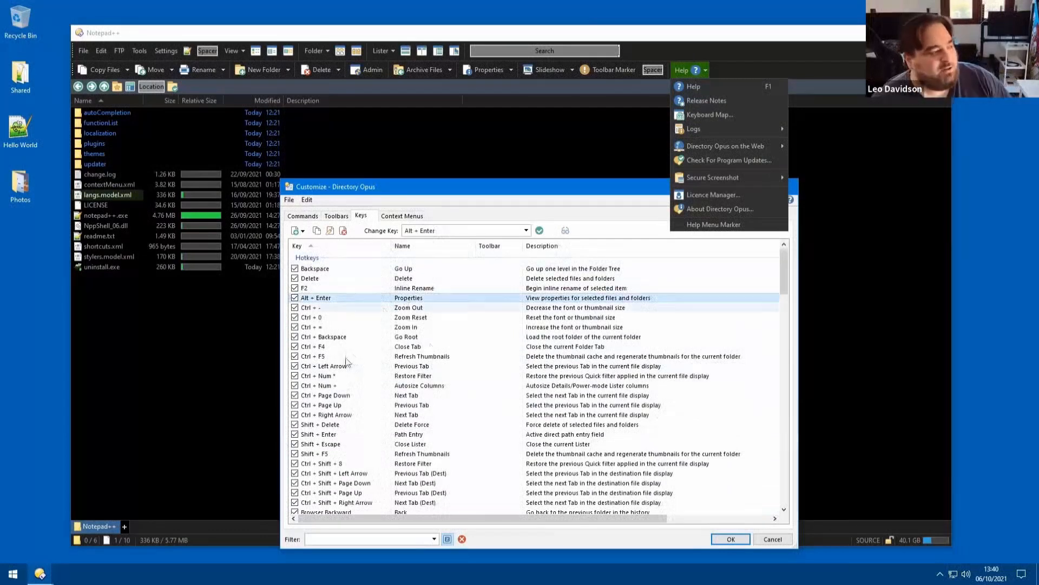
left_click(429, 320)
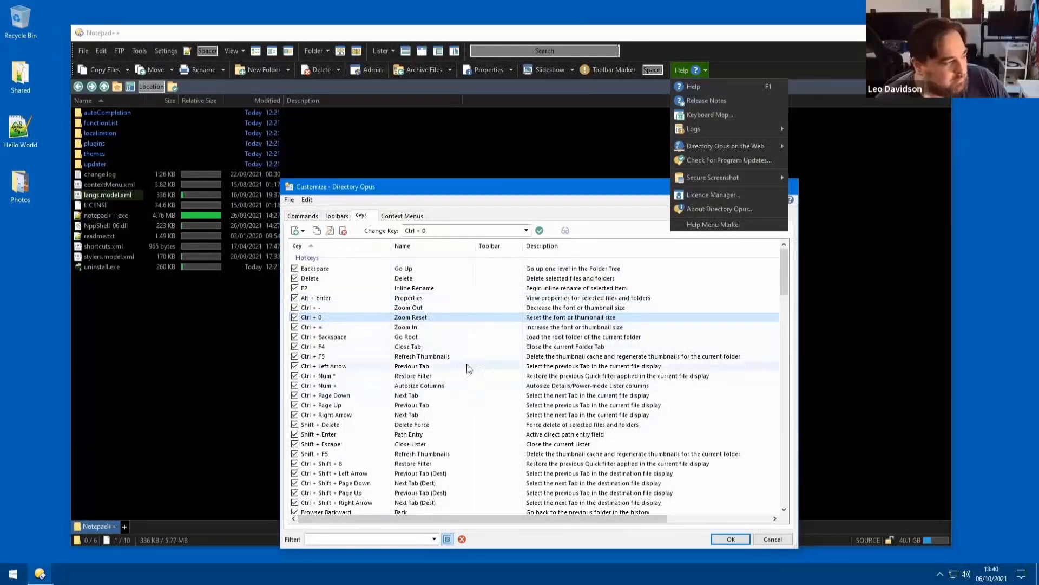
scroll(467, 364, "down", 4)
left_click(380, 402)
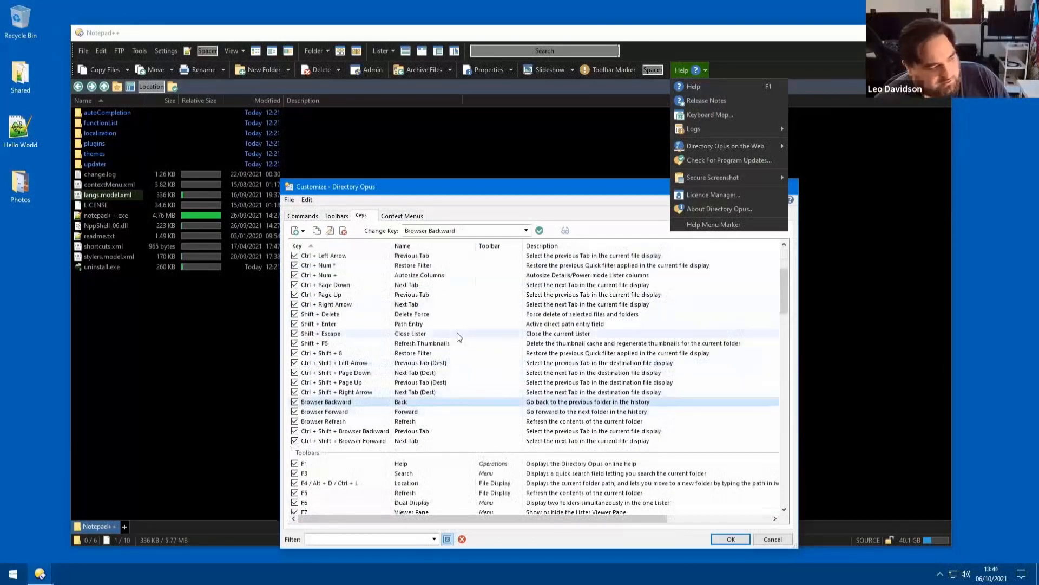
left_click(459, 335)
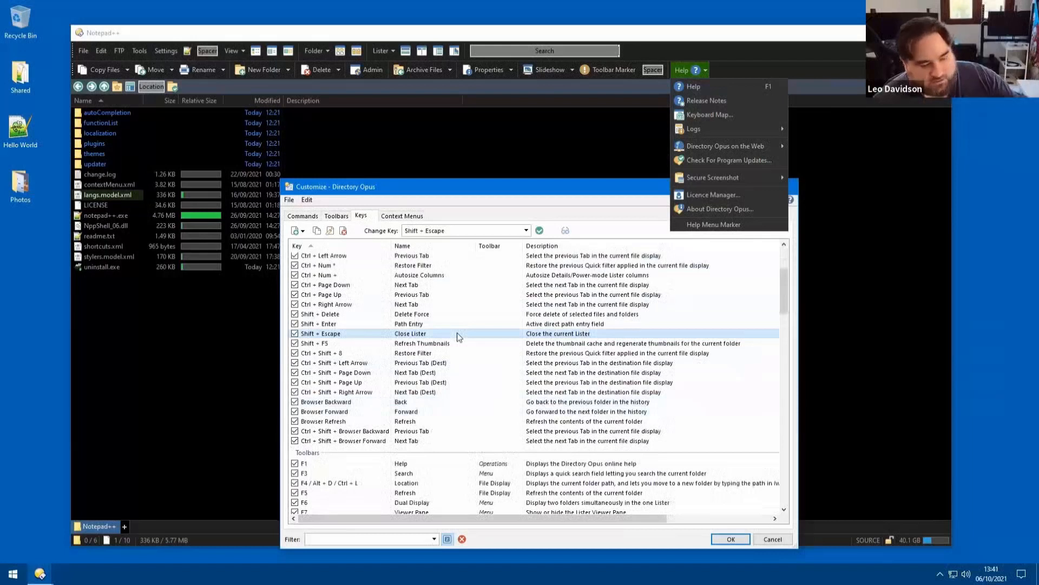
left_click(418, 286)
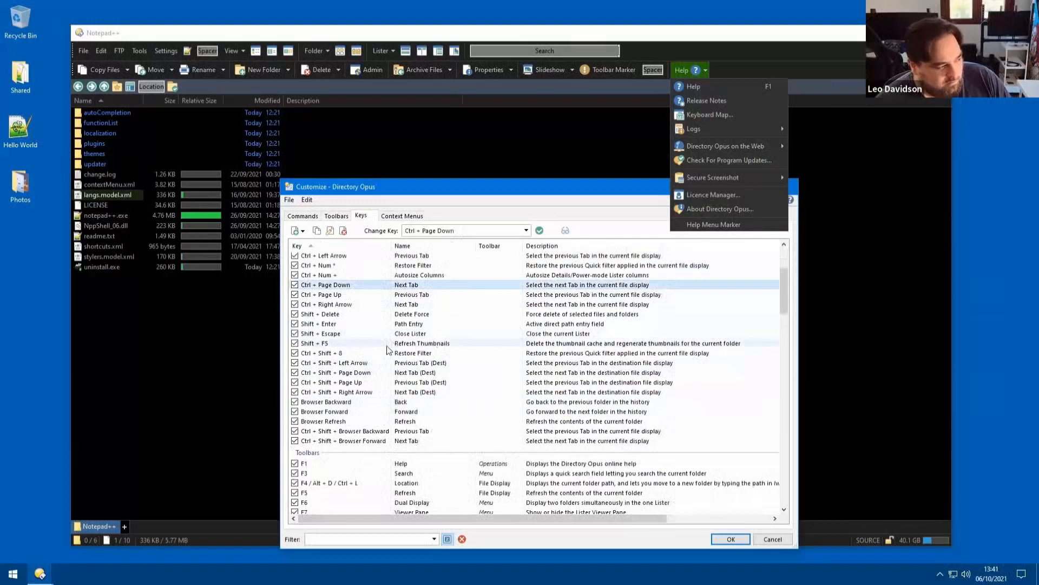
Select F1 Help in the Toolbars group again and check the hotkey shown for the toolbar's Search field.
scroll(325, 331, "down", 5)
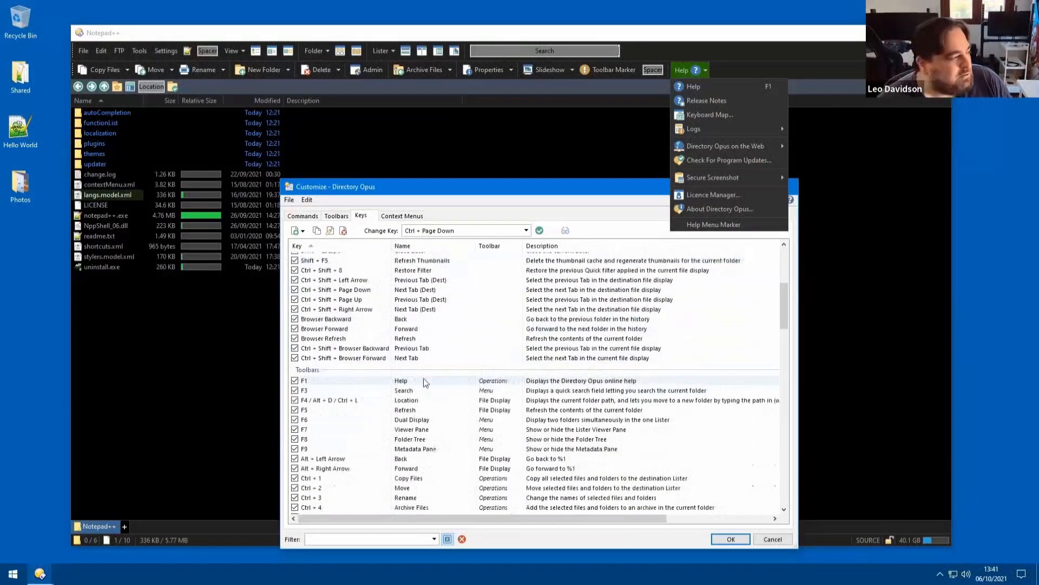
left_click(321, 325)
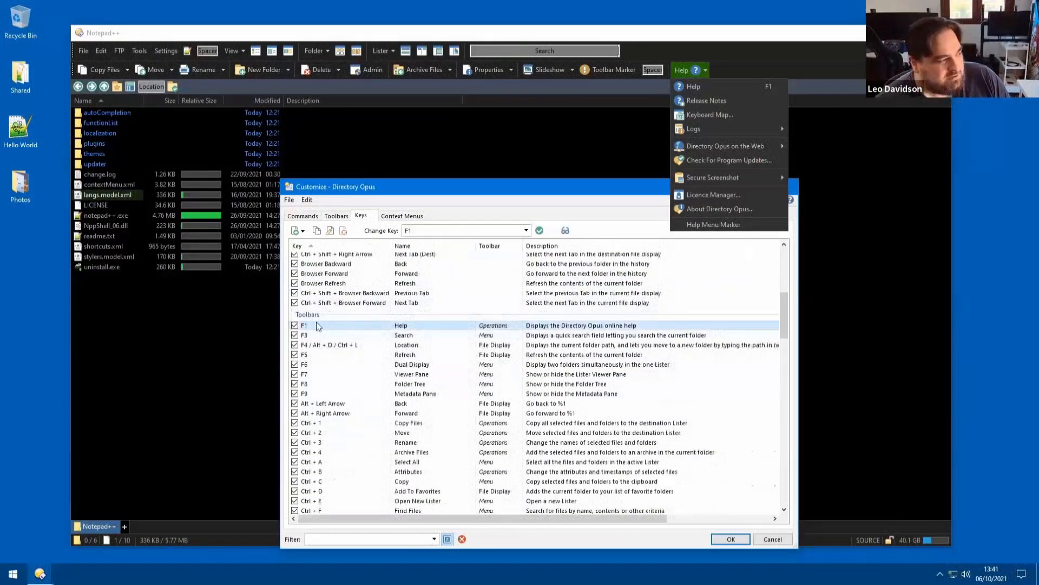
scroll(436, 352, "down", 2)
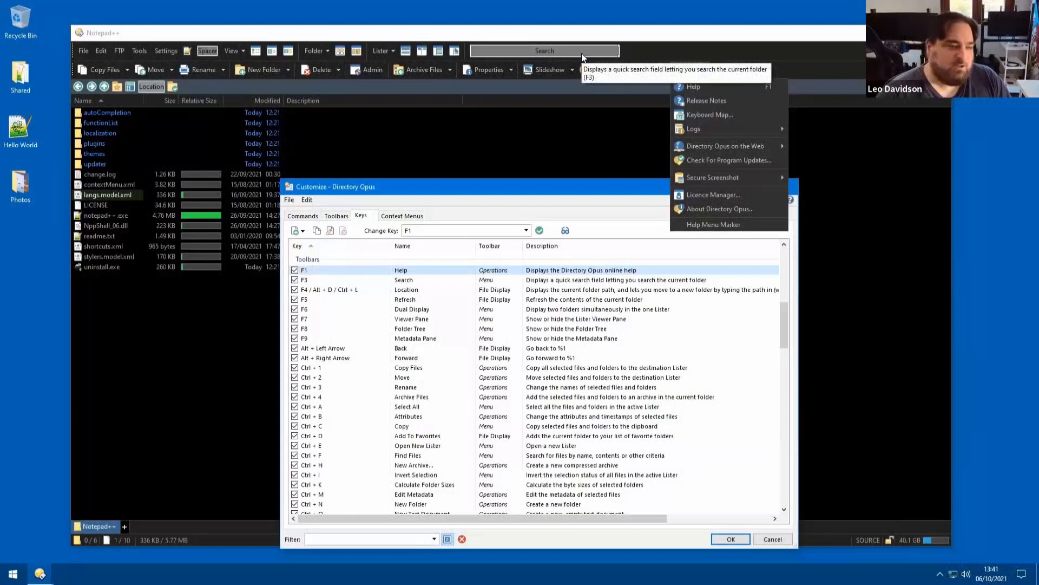
left_click(653, 45)
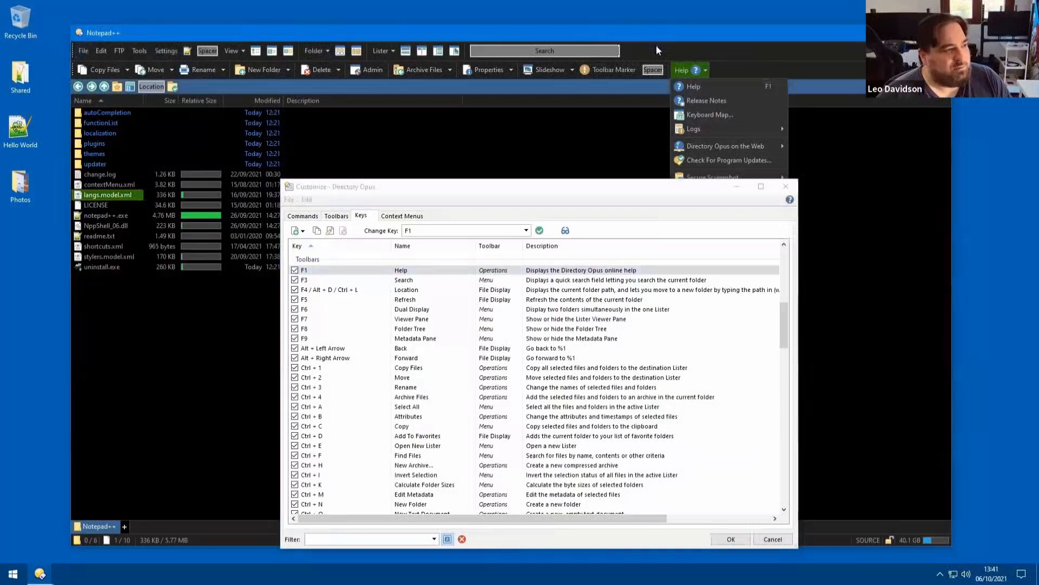
Show the hotkeys beside the Edit menu's commands, and move the Customize dialog slightly up and to the left.
left_click(101, 52)
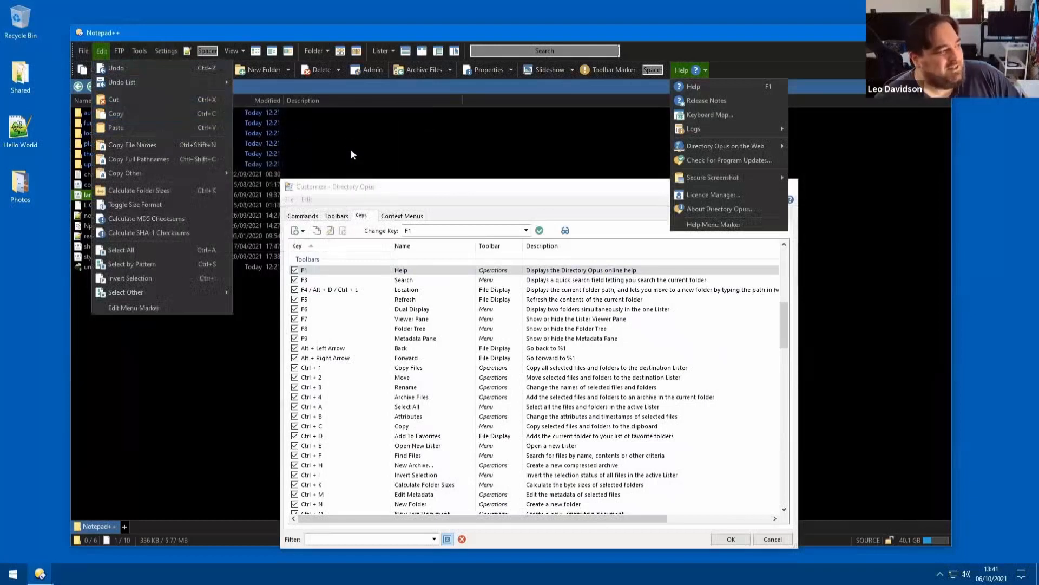
left_click_drag(355, 183, 351, 165)
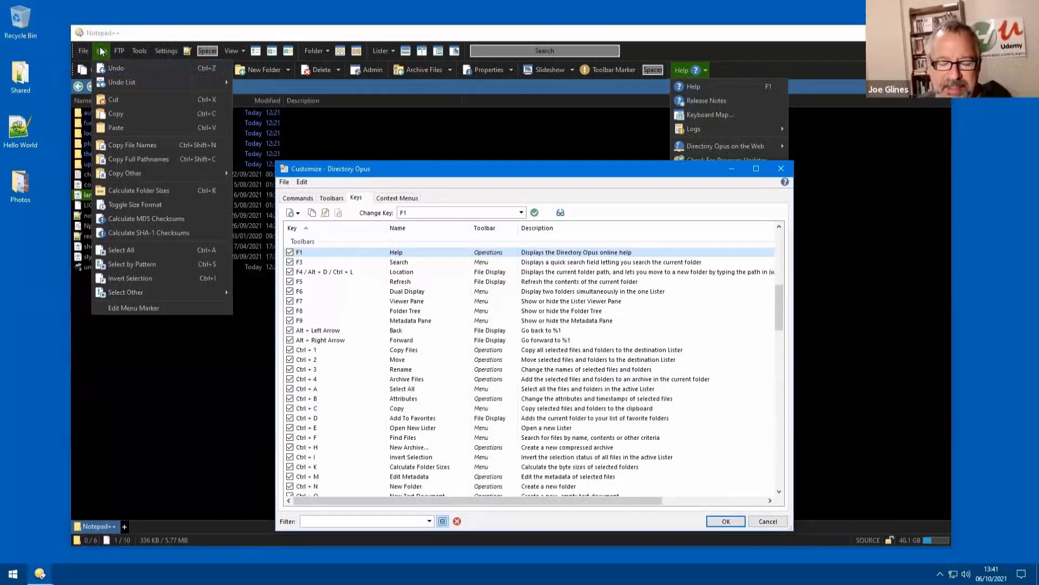
left_click(124, 101)
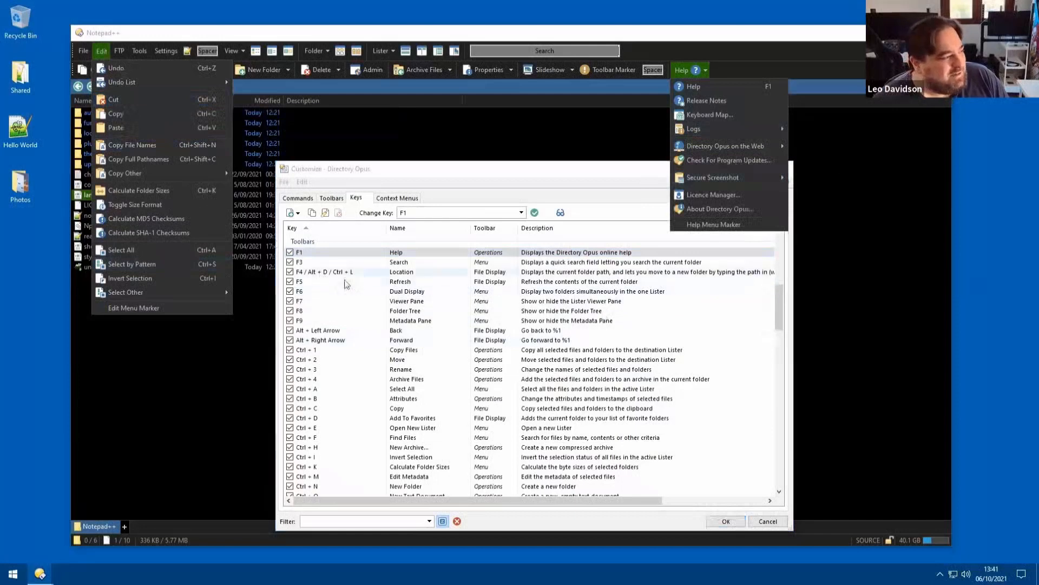
Select F5 Refresh and browse the toolbar, system-wide and Image Viewer hotkeys.
left_click(457, 281)
scroll(464, 334, "down", 5)
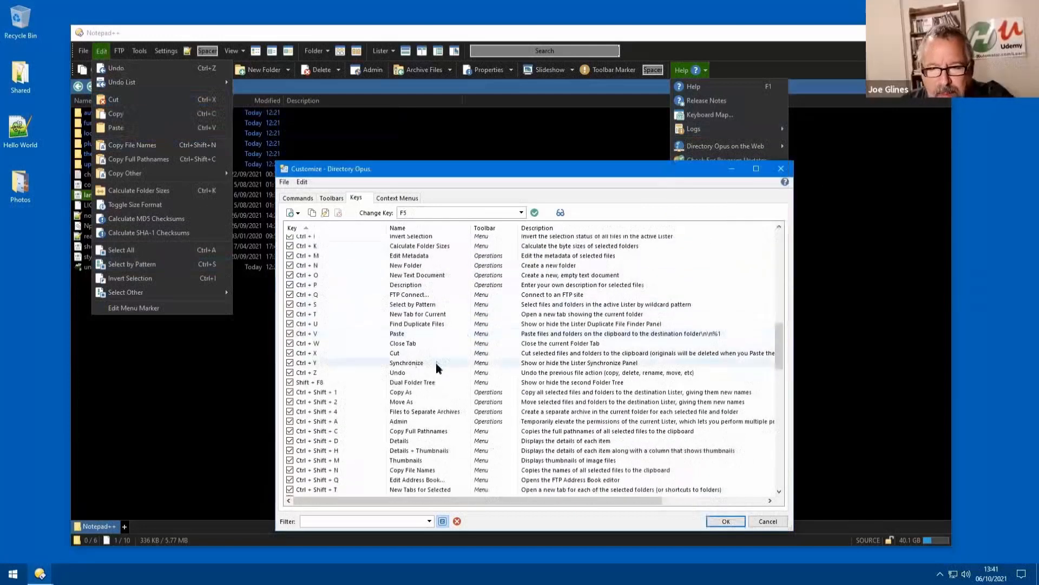
scroll(441, 368, "down", 4)
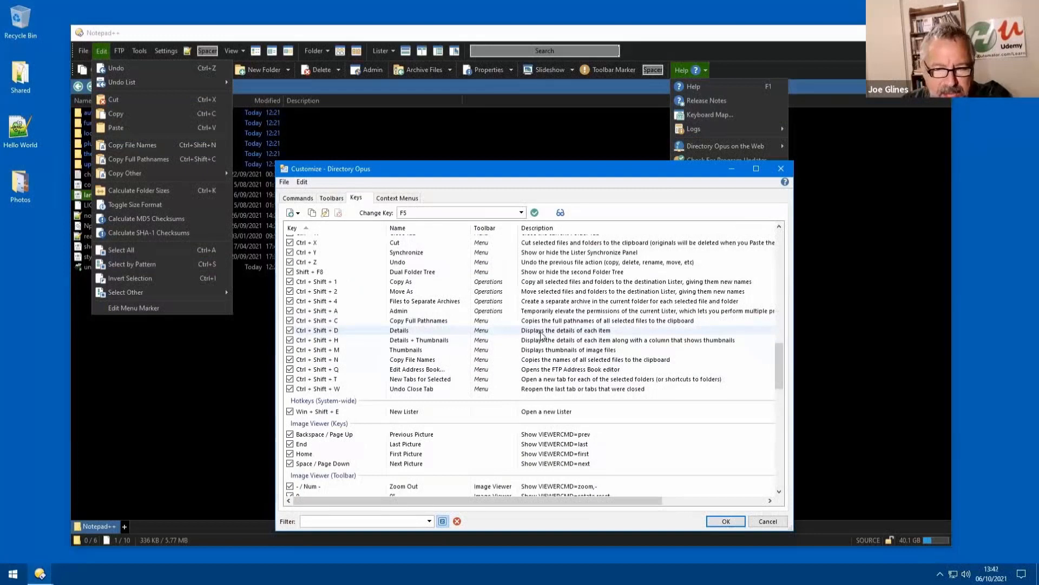
scroll(542, 334, "up", 15)
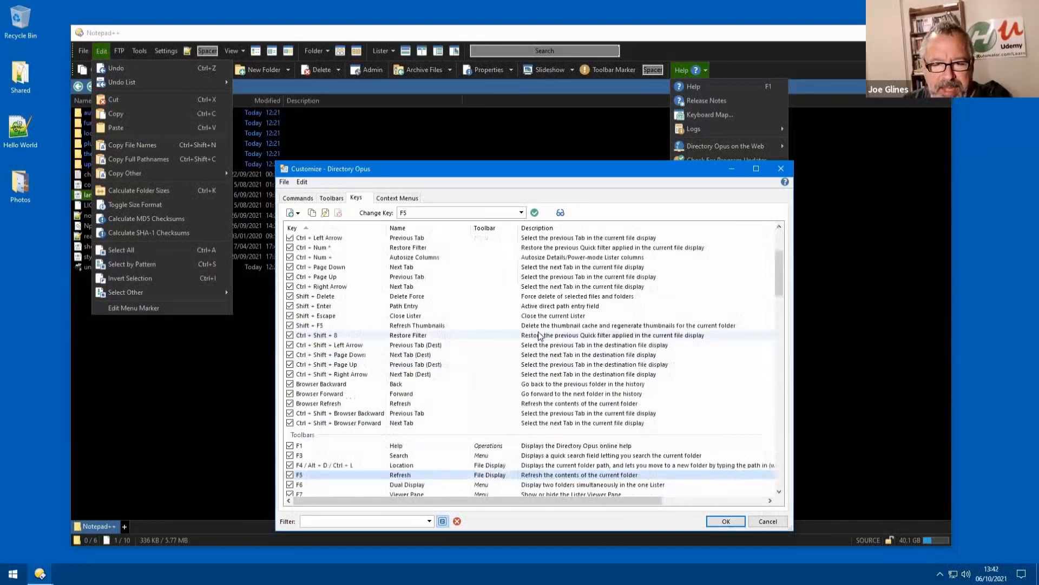
Close the open Edit and Help menus, and filter the hotkey list by the Ctrl + K combination.
left_click(174, 404)
left_click(766, 68)
scroll(509, 337, "up", 4)
scroll(515, 352, "down", 8)
left_click(352, 521)
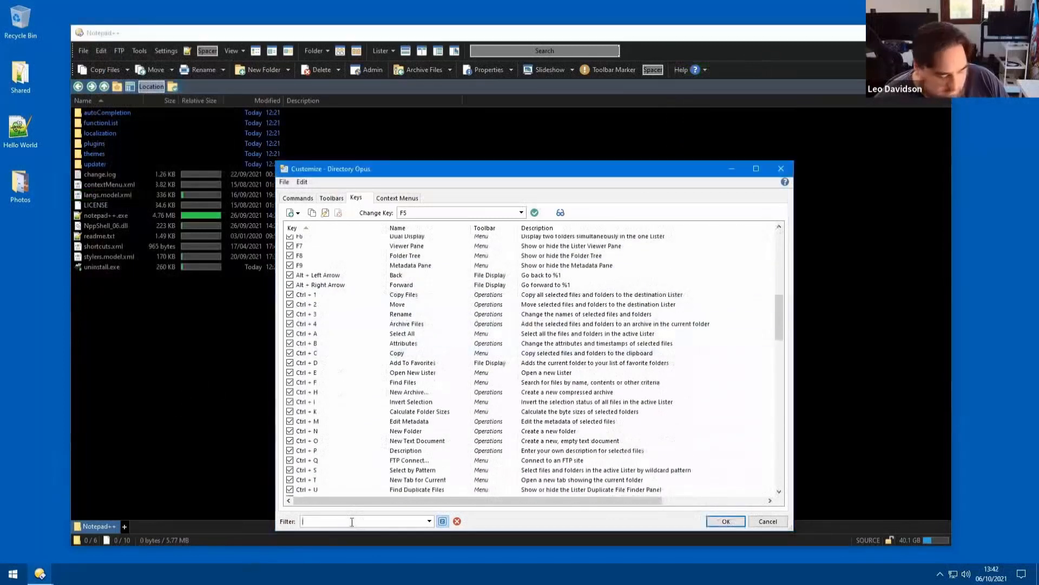
key("ctrl+k")
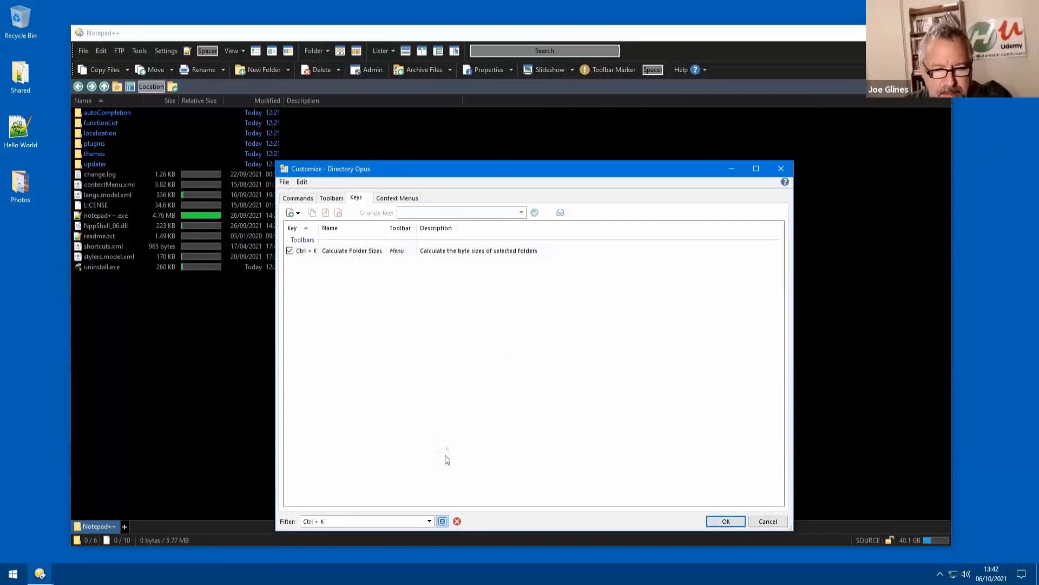
Reduce the hotkey filter to Ctrl and browse the matching hotkeys.
left_click(442, 522)
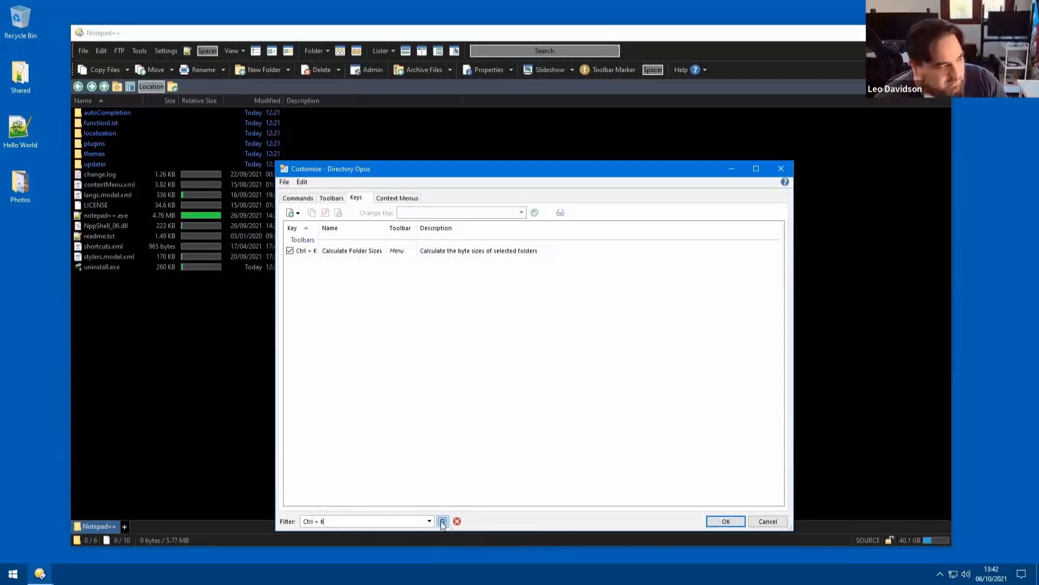
key("BackSpace")
key("BackSpace")
key("BackSpace")
key("BackSpace")
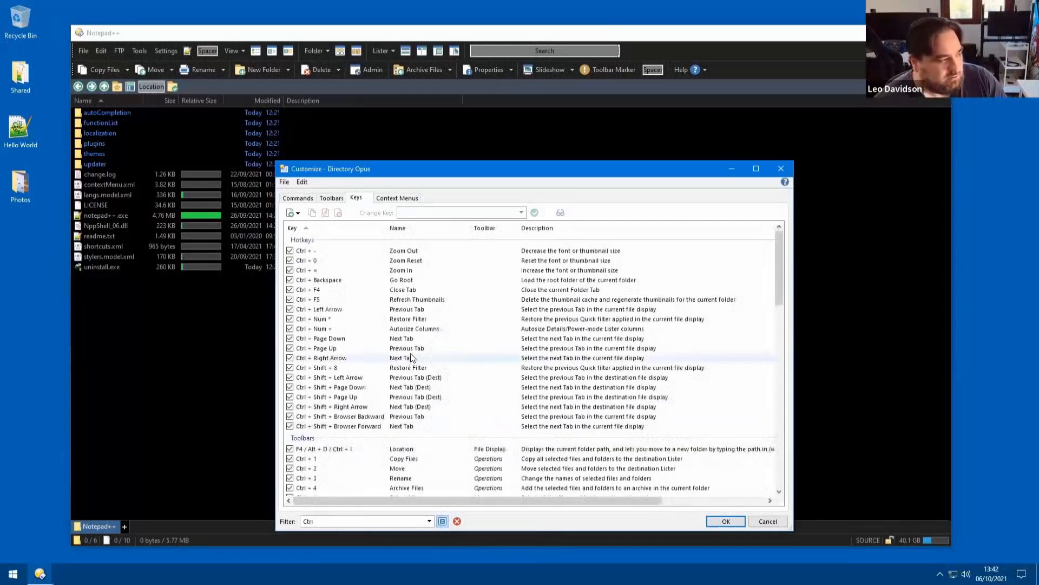
scroll(412, 359, "down", 15)
scroll(411, 357, "up", 10)
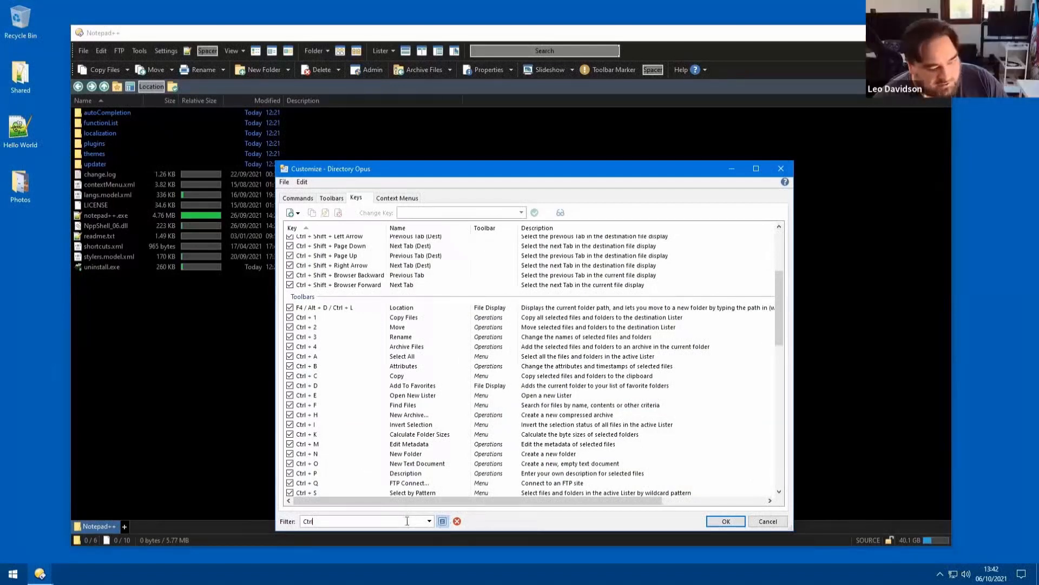
Filter the hotkey list by Shift, and narrow it to Shift + F8.
key("shift")
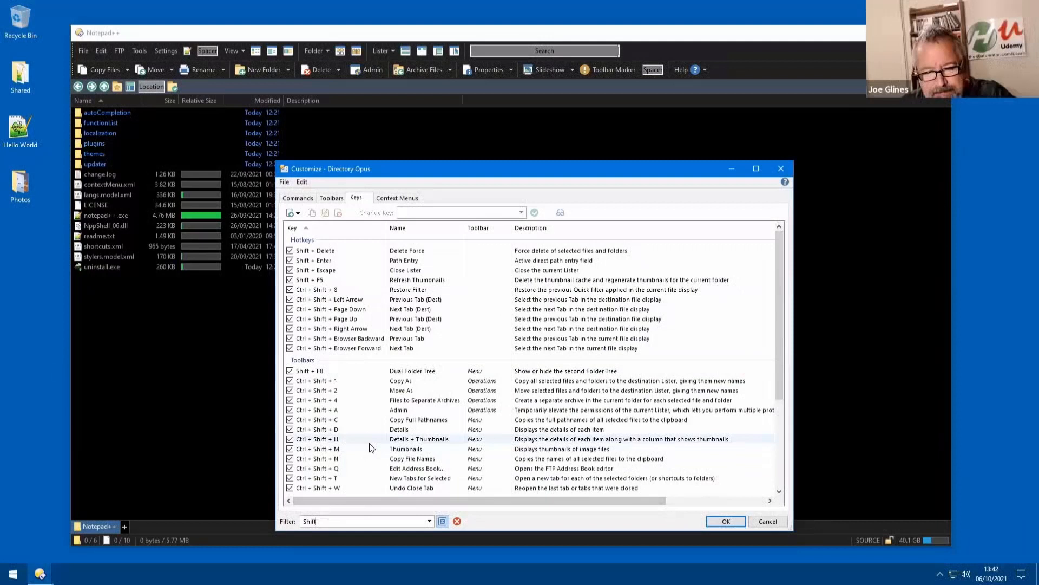
key("shift+F8")
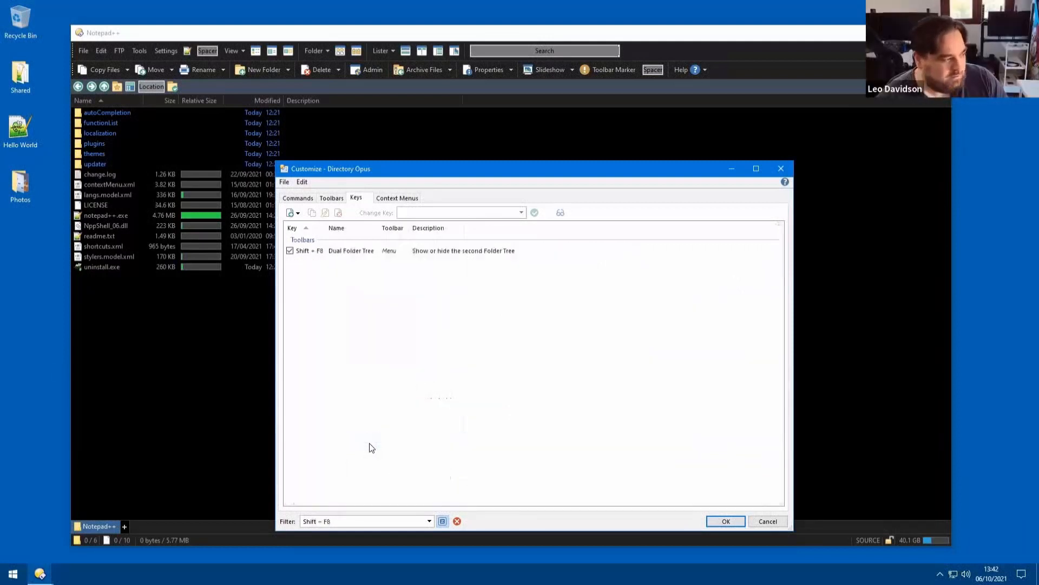
Switch the hotkey filter to plain text, search for "Go Up", and clear the filter.
left_click(443, 521)
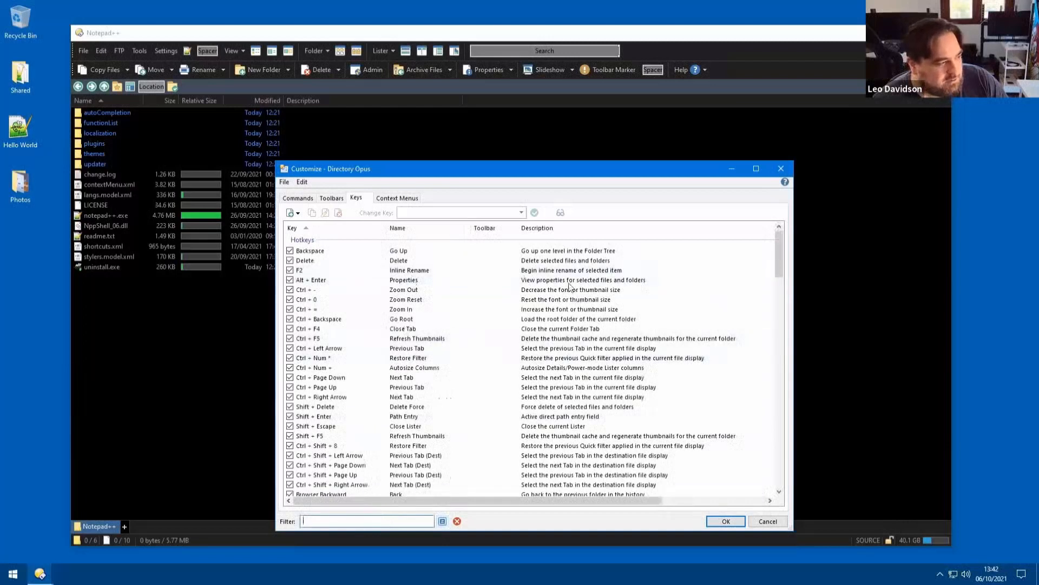
type("Go Up")
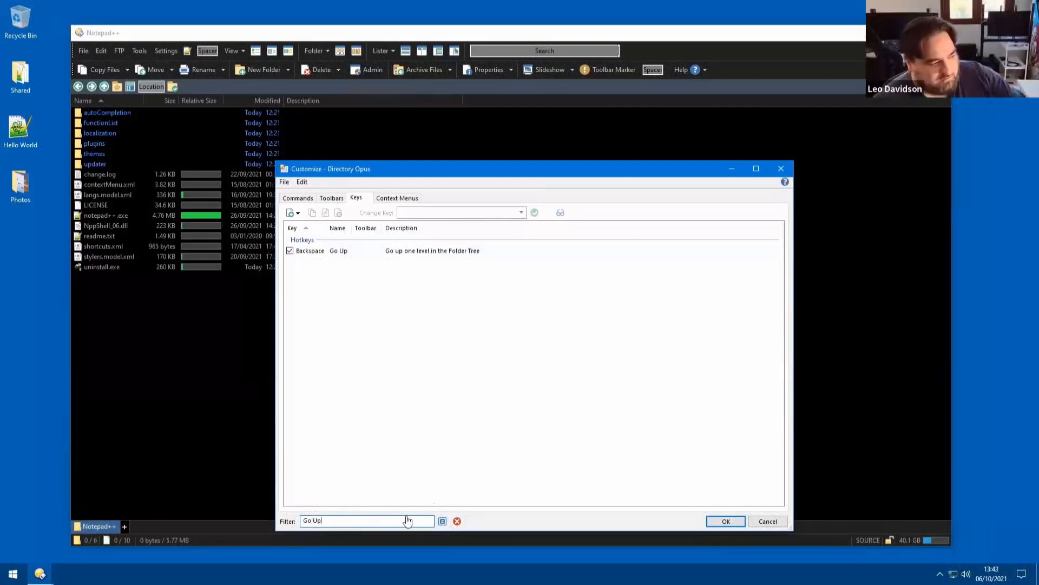
left_click(457, 520)
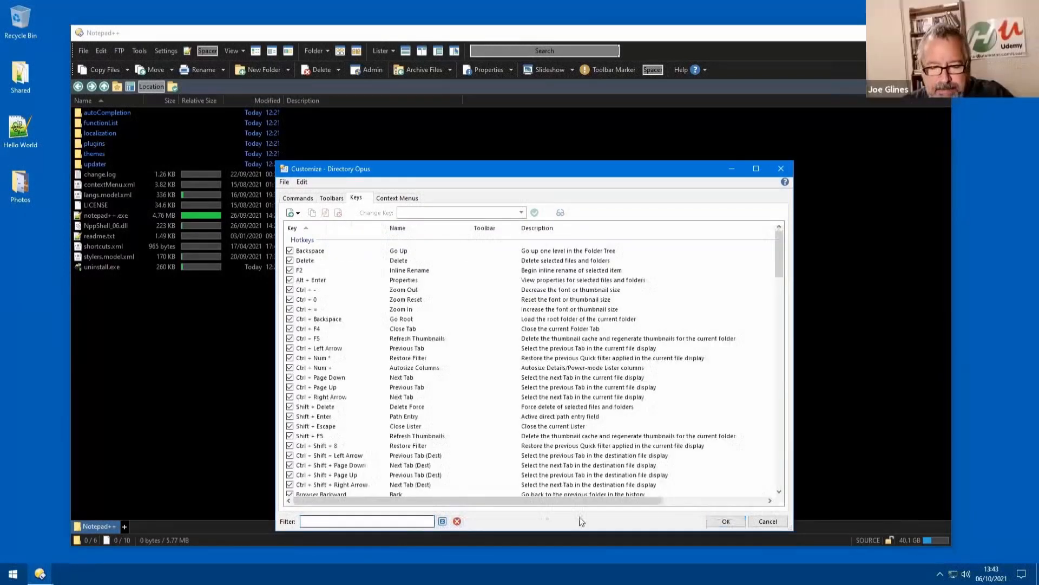
Switch the filter back to capturing key presses, and filter by Ctrl and by Ctrl + K.
left_click(443, 522)
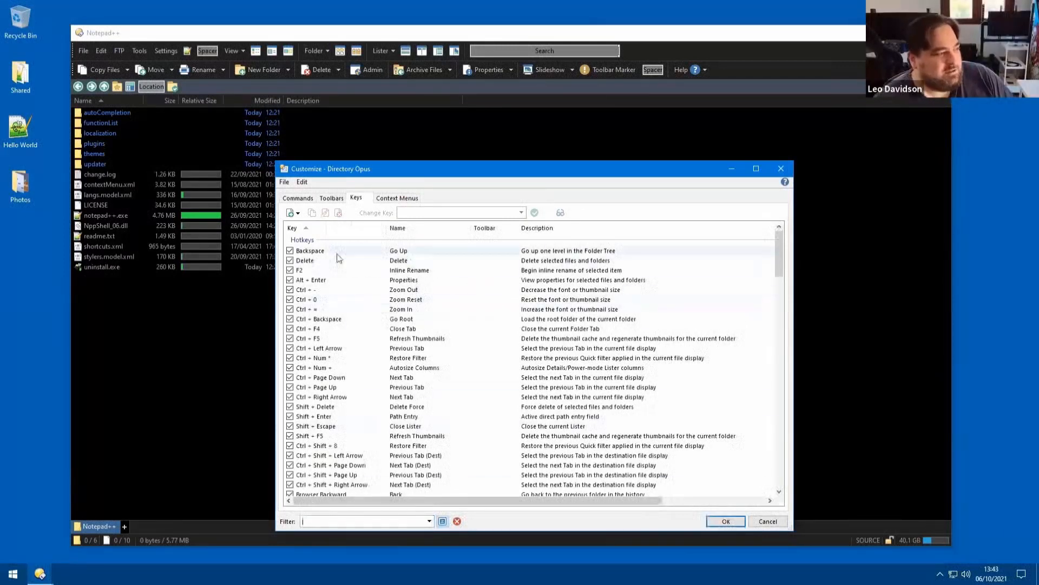
key("ctrl")
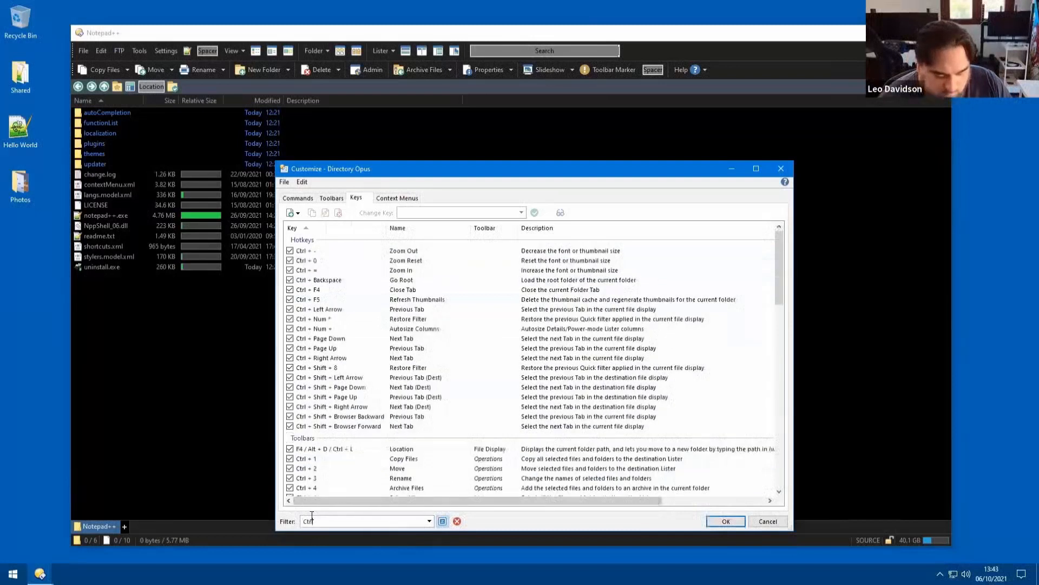
key("ctrl+k")
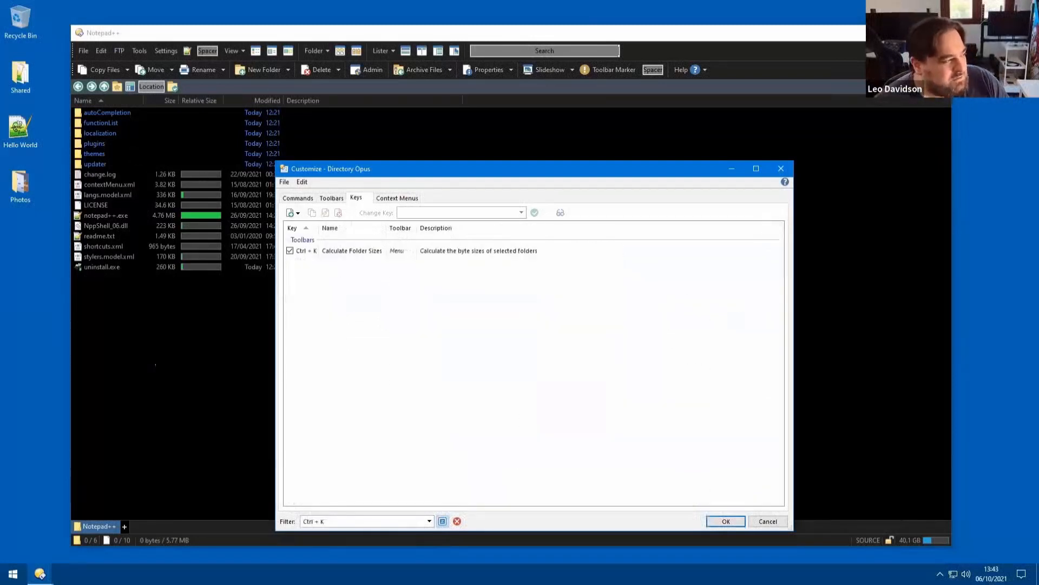
Calculate the folder sizes in the Notepad++ folder, and locate the Calculate Folder Sizes command on its toolbar from the hotkey list.
left_click(154, 352)
key("ctrl+k")
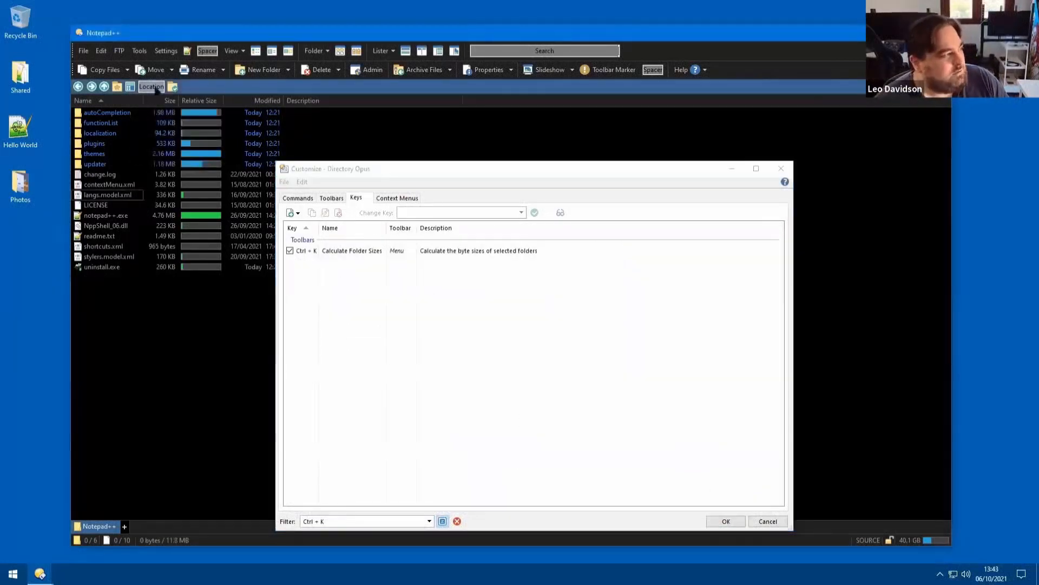
left_click(353, 252)
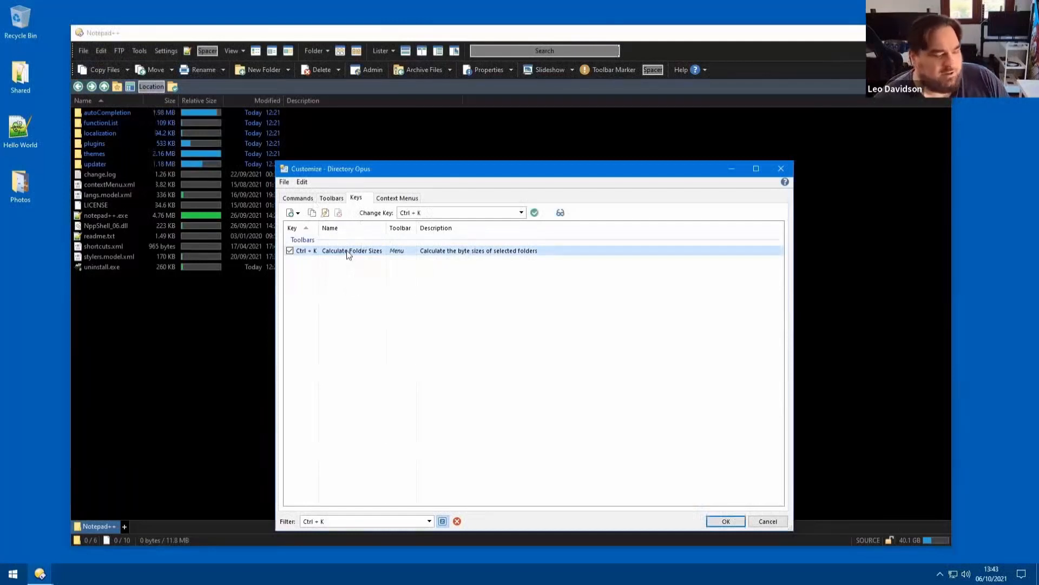
left_click(561, 214)
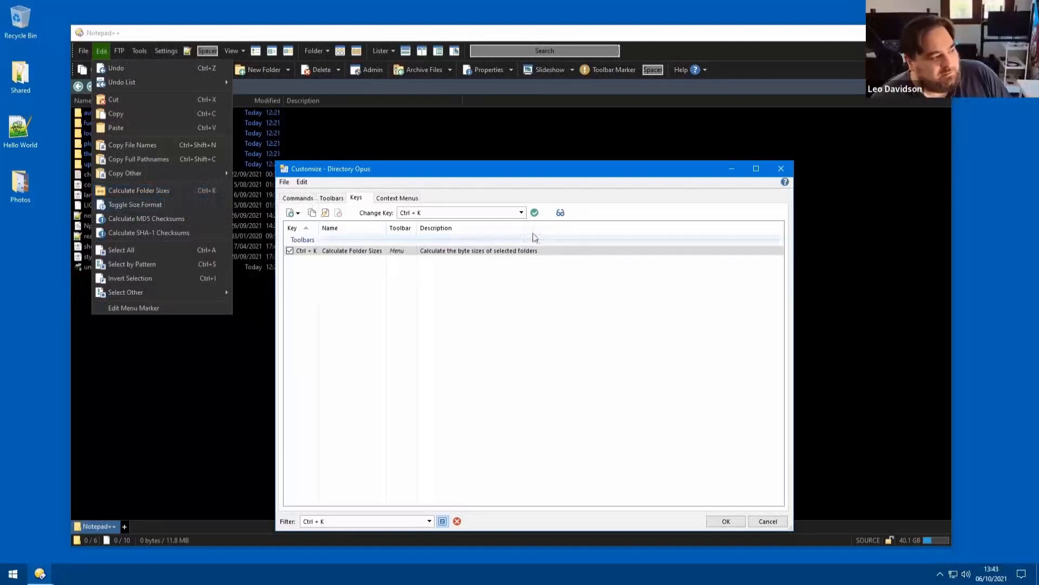
left_click(489, 254)
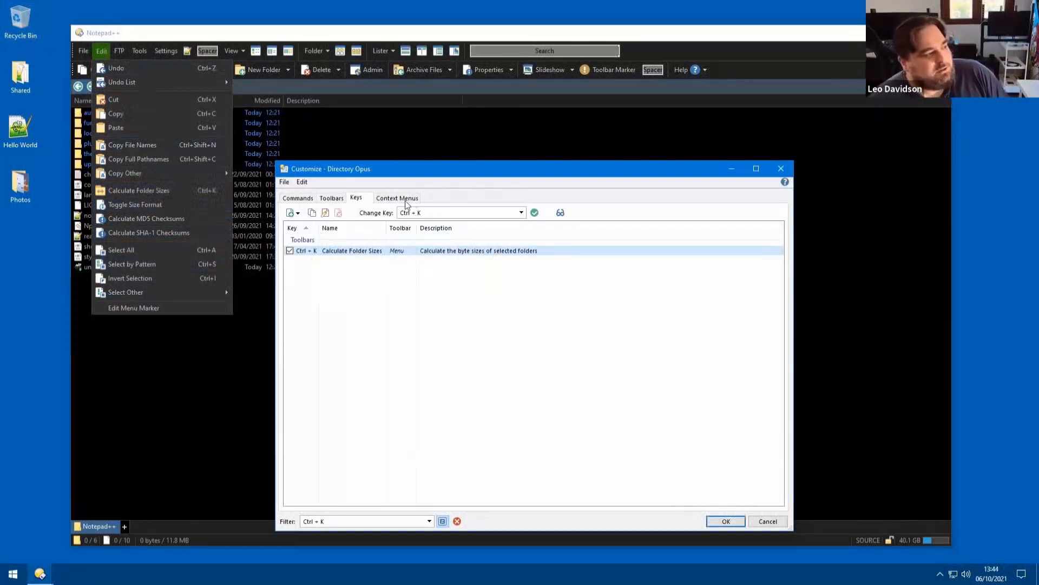
View the list of customizable context menus, then inspect the context menus of the file display background and the column header.
left_click(390, 200)
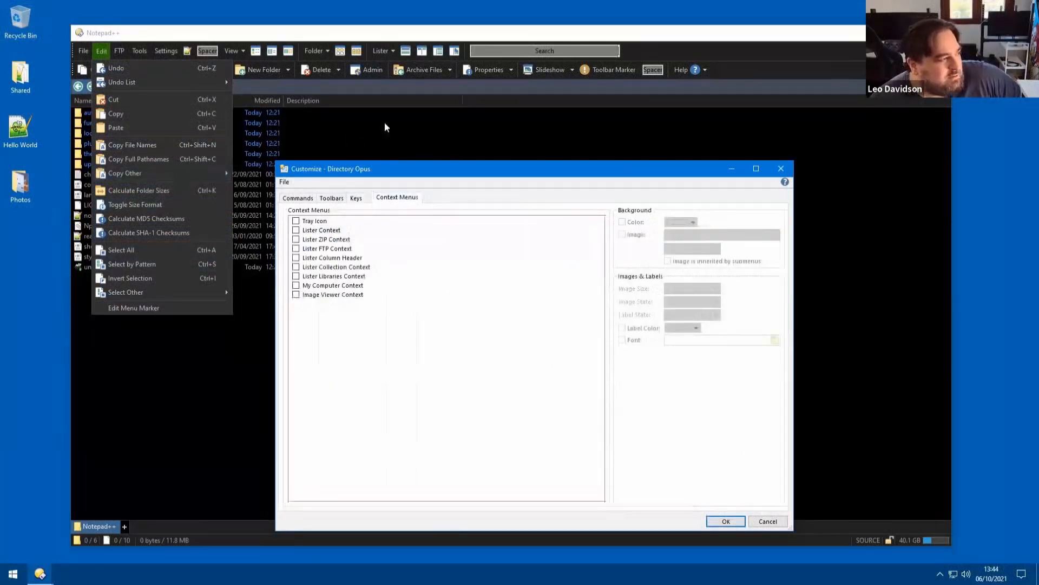
key("Return")
right_click(373, 151)
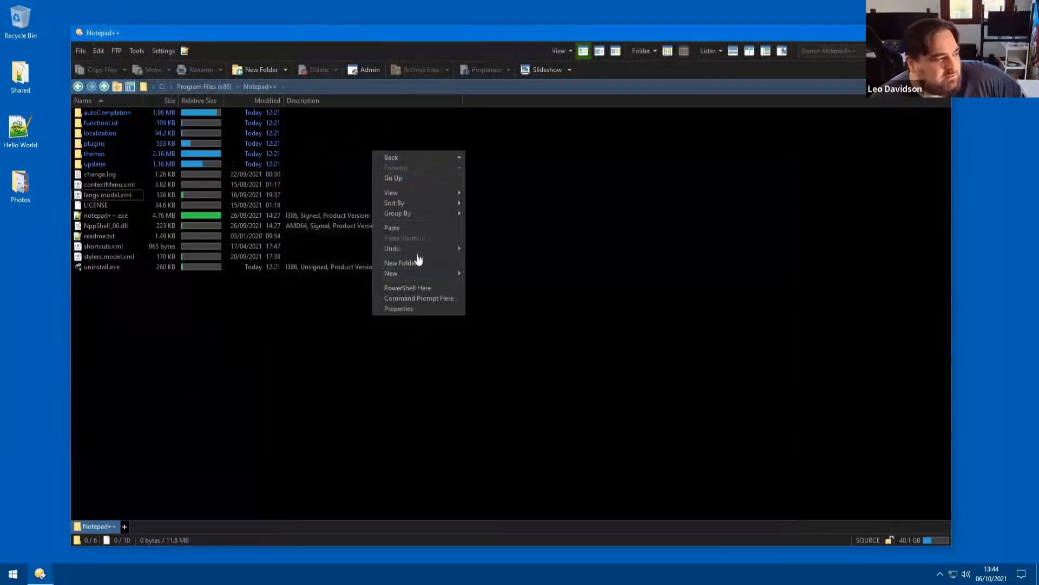
right_click(311, 101)
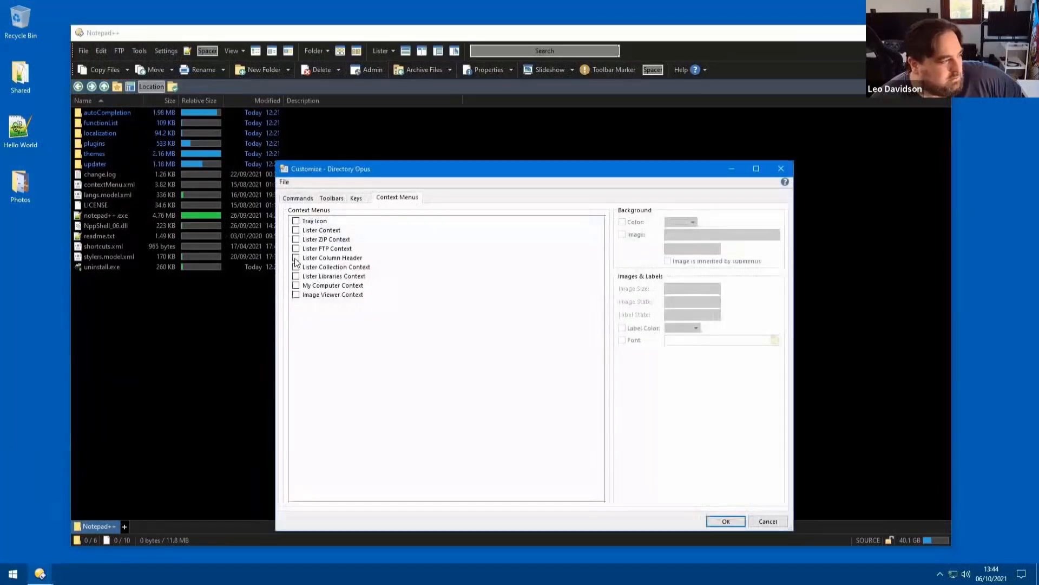
Delete the Attr and Accessed entries from the Lister Column Header context menu, and apply the customization.
left_click(296, 259)
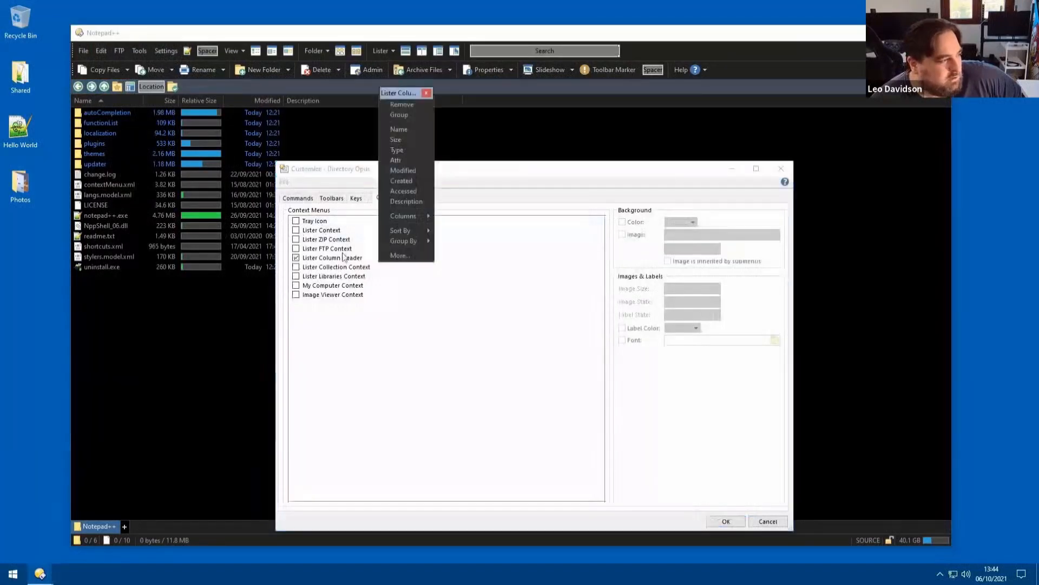
right_click(406, 159)
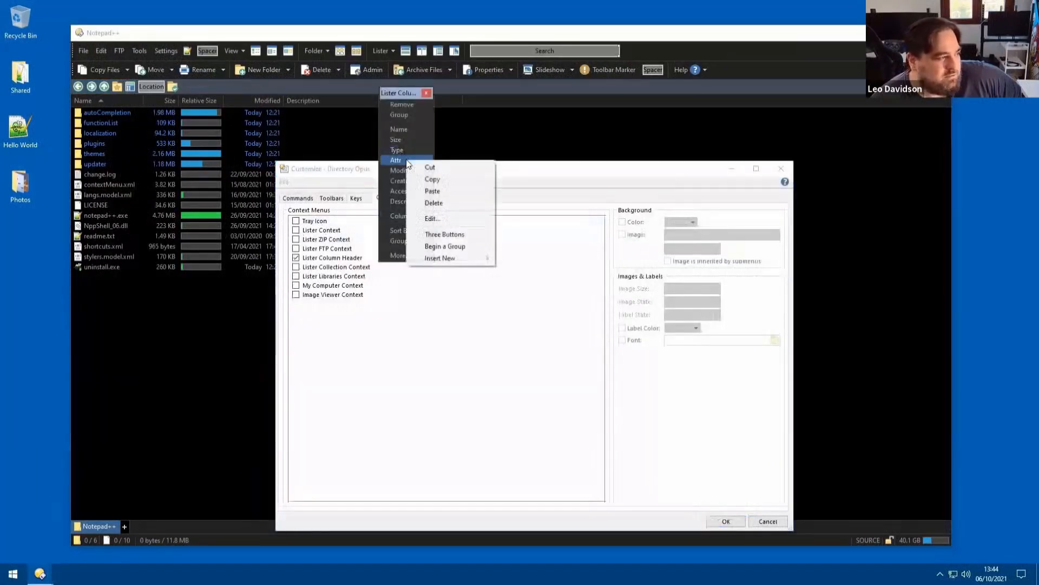
left_click(429, 203)
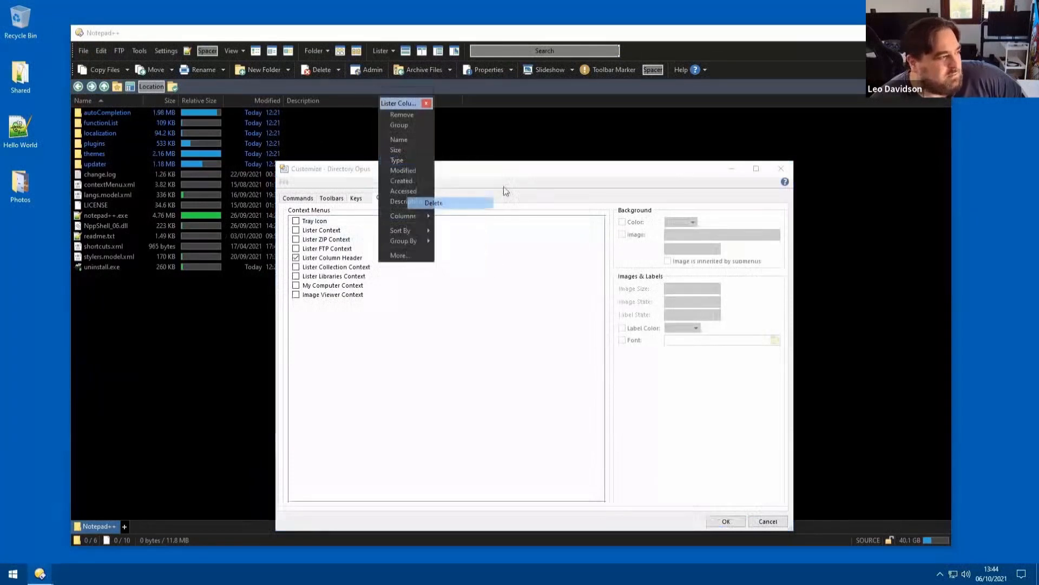
right_click(407, 190)
left_click(442, 233)
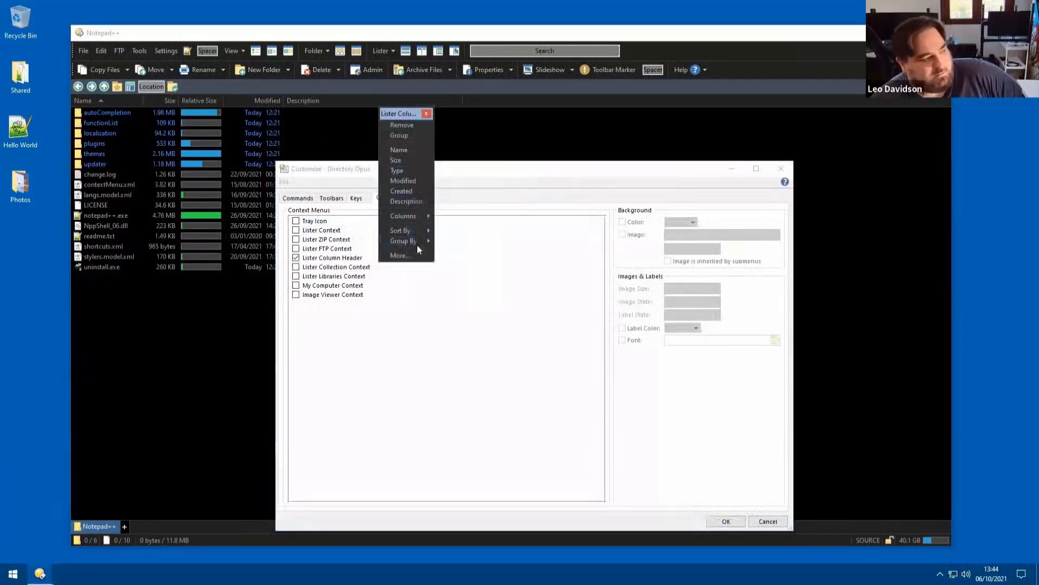
left_click(726, 521)
Examine the column header's context menu and browse the column categories it offers, including General.
right_click(264, 103)
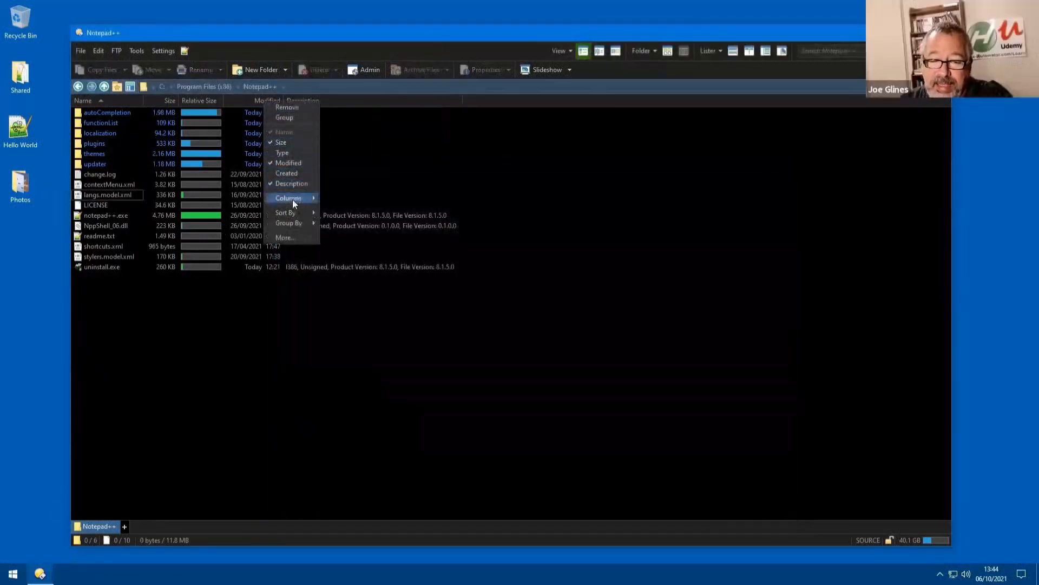
mouse_move(290, 203)
mouse_move(350, 201)
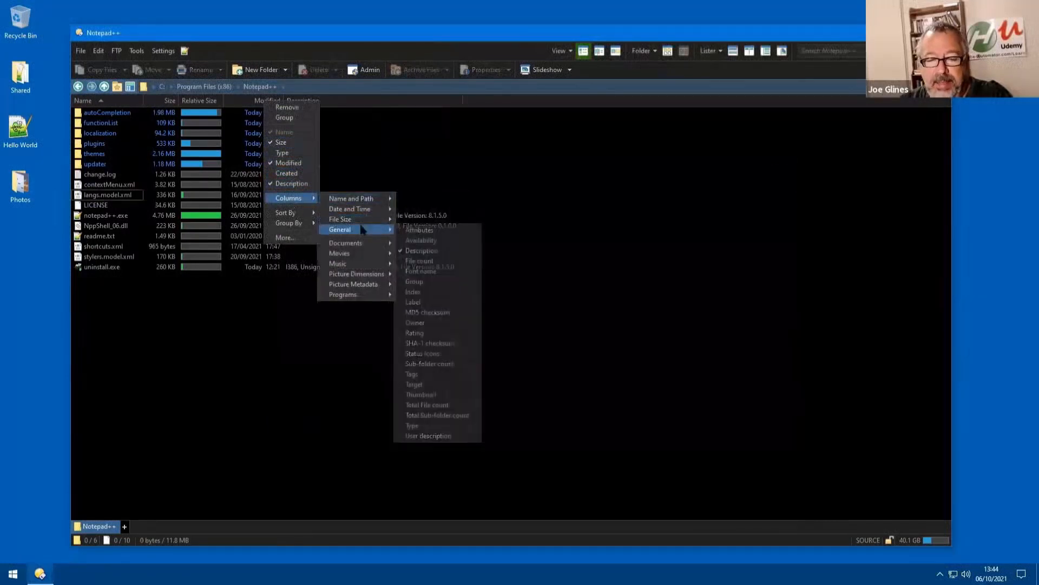
mouse_move(362, 224)
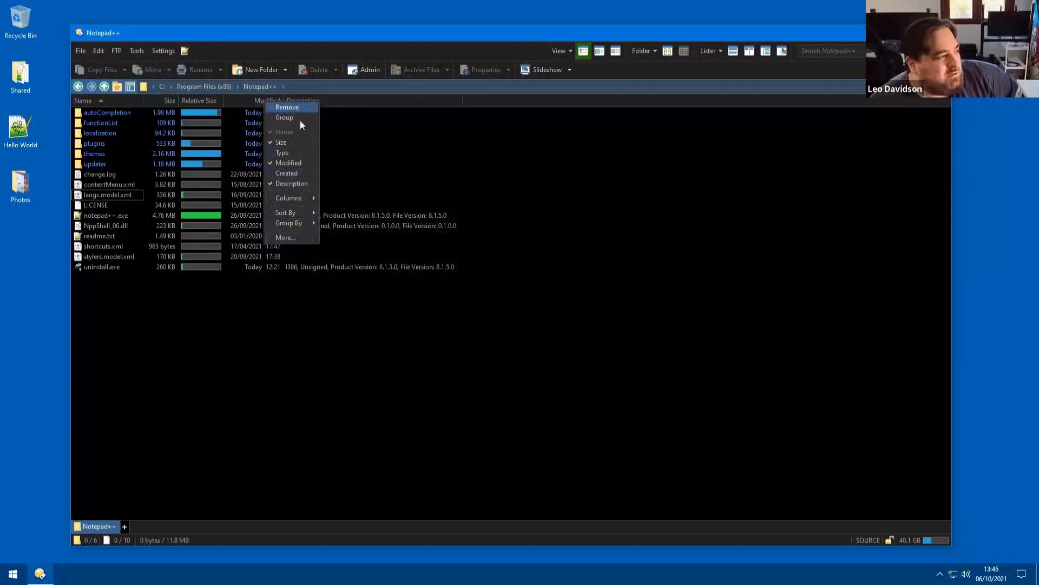
left_click(367, 291)
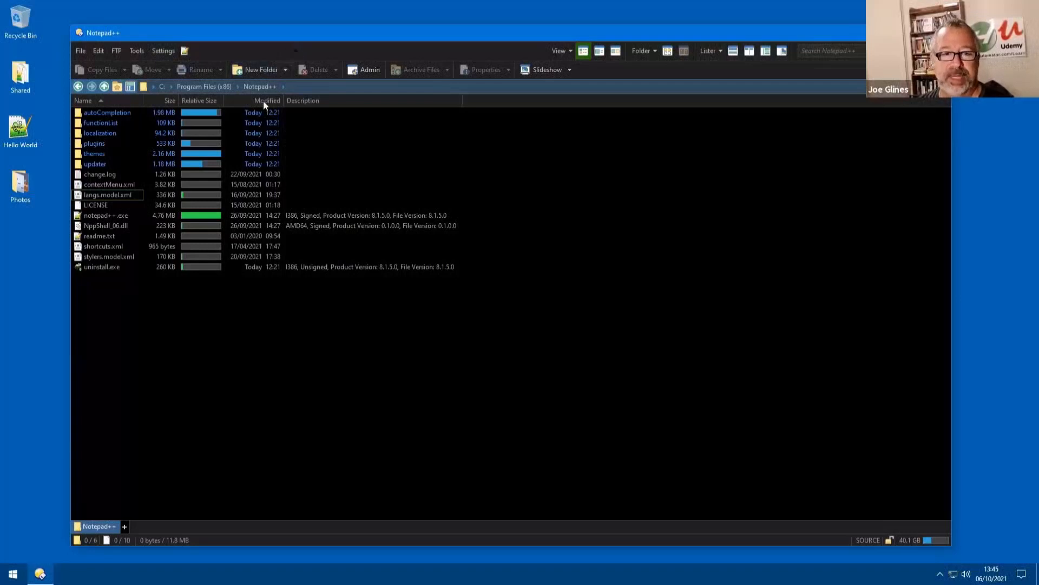
Set the Convert Images submenu's colors to red for the first and white for the second.
left_click(160, 52)
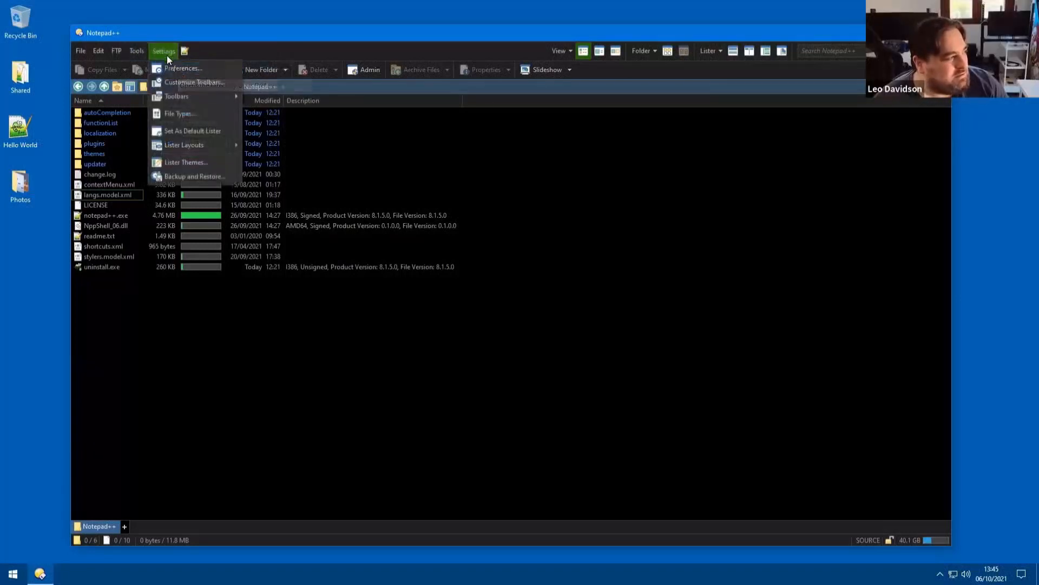
left_click(162, 51)
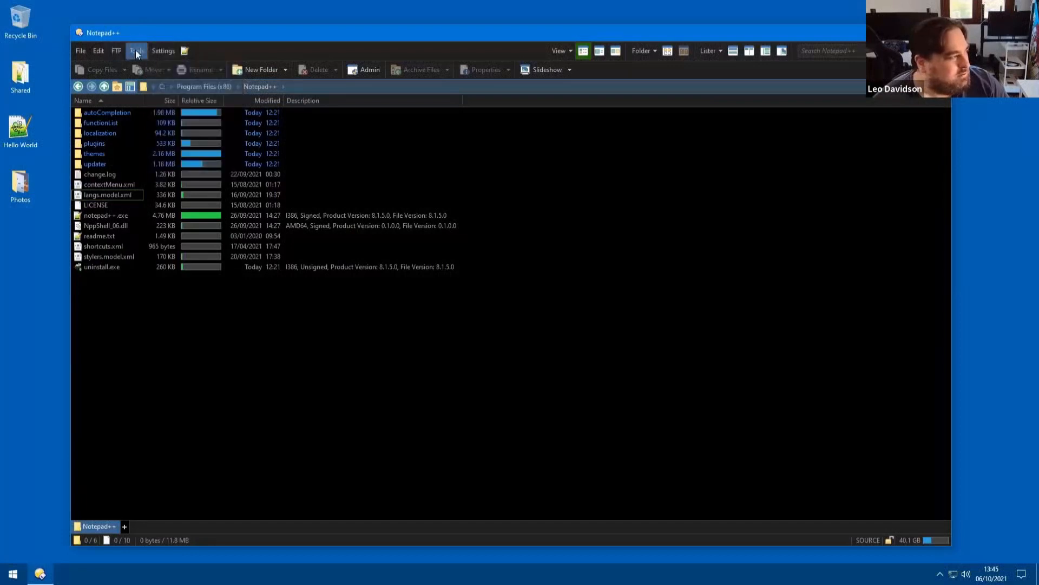
left_click(135, 51)
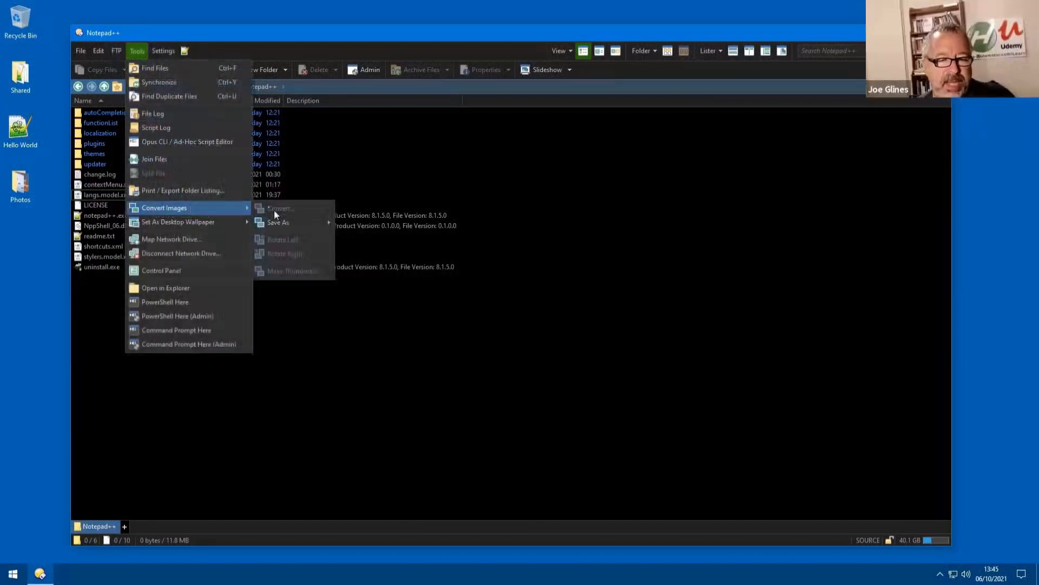
left_click(209, 208, "alt")
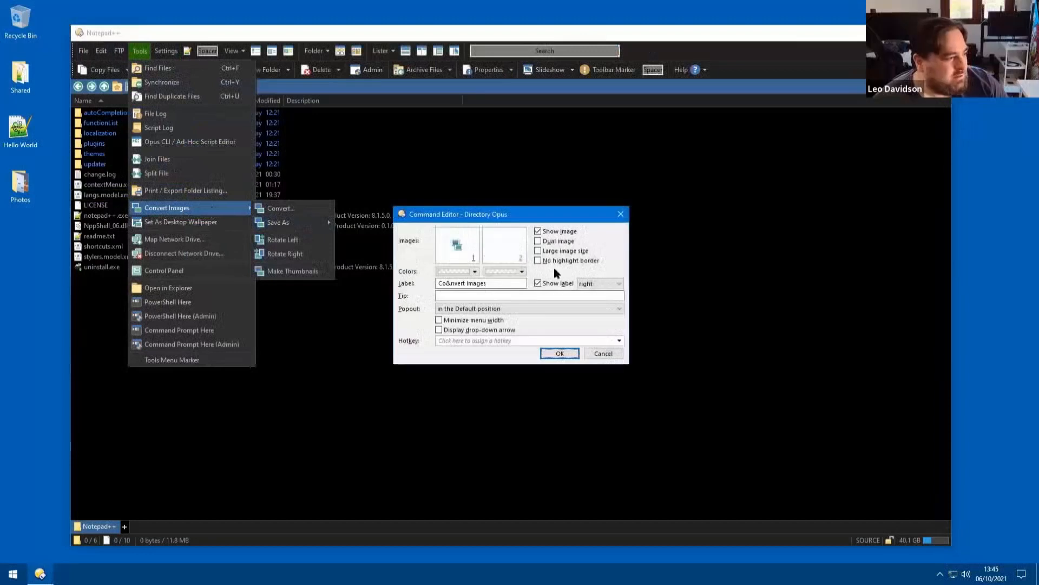
left_click(469, 272)
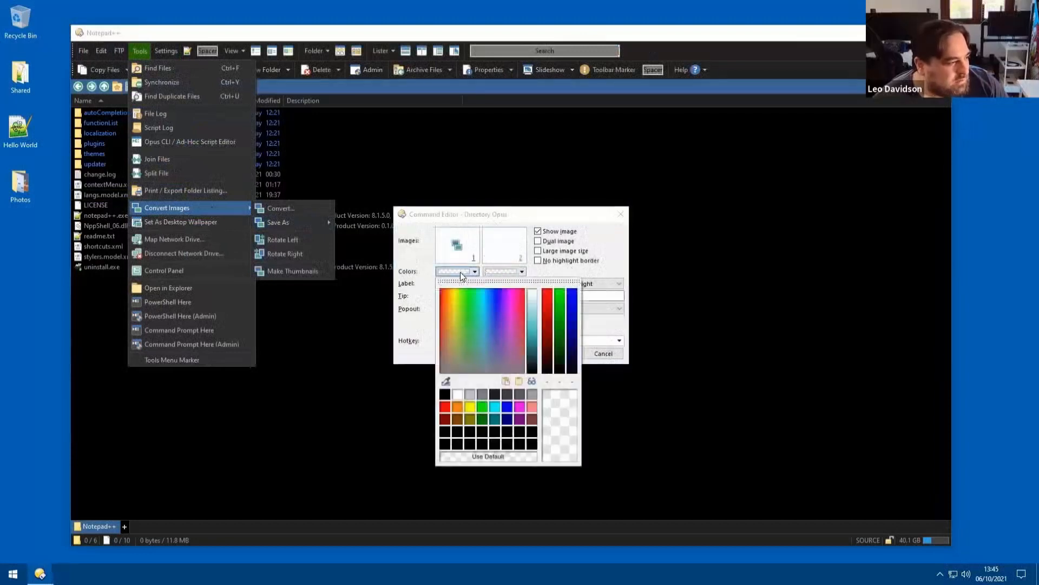
left_click(445, 407)
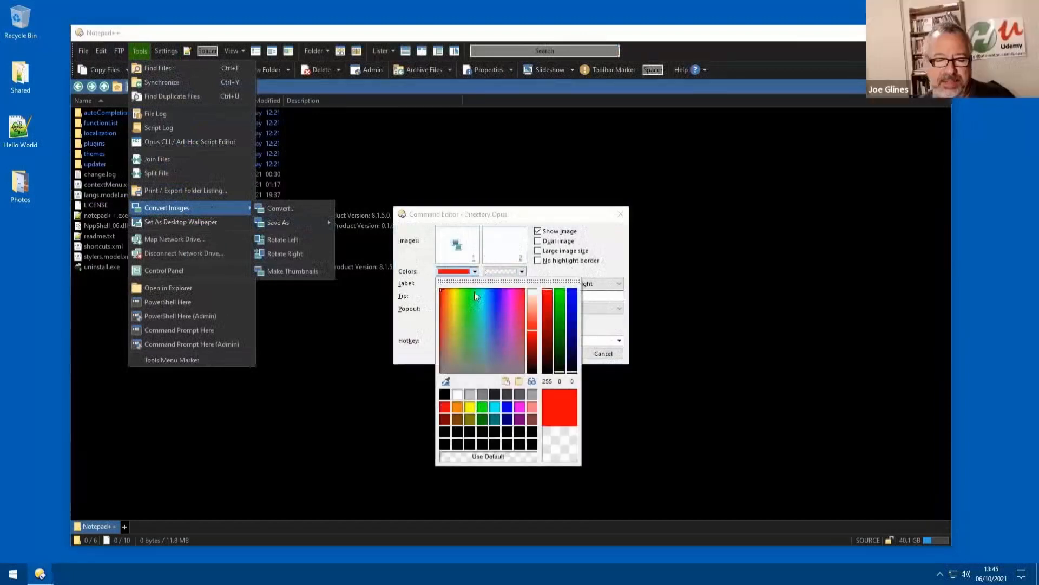
left_click(508, 270)
left_click(505, 396)
left_click(563, 356)
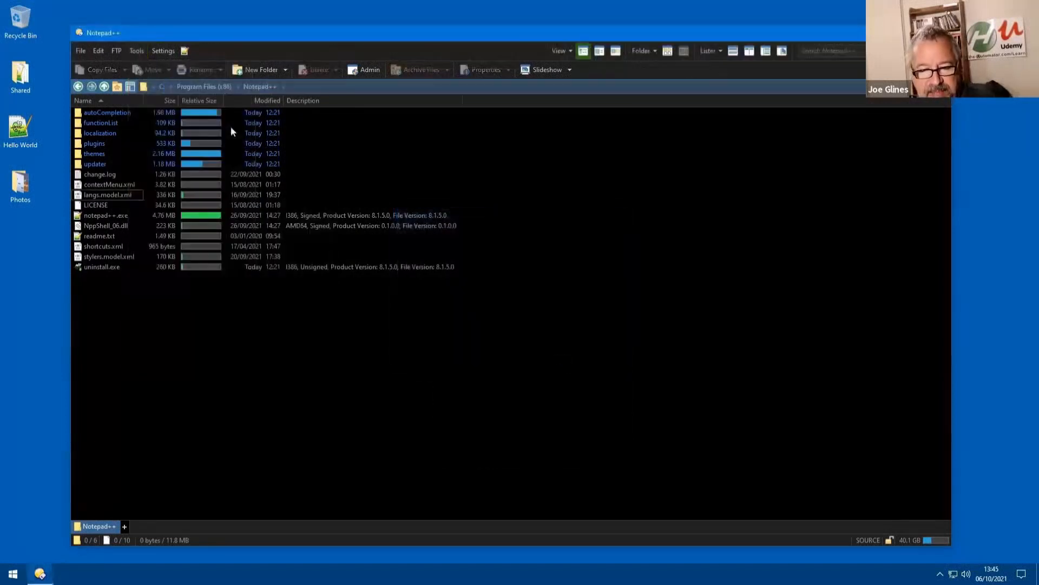
Check how the recolored Convert Images entry looks among the Tools commands.
left_click(133, 50)
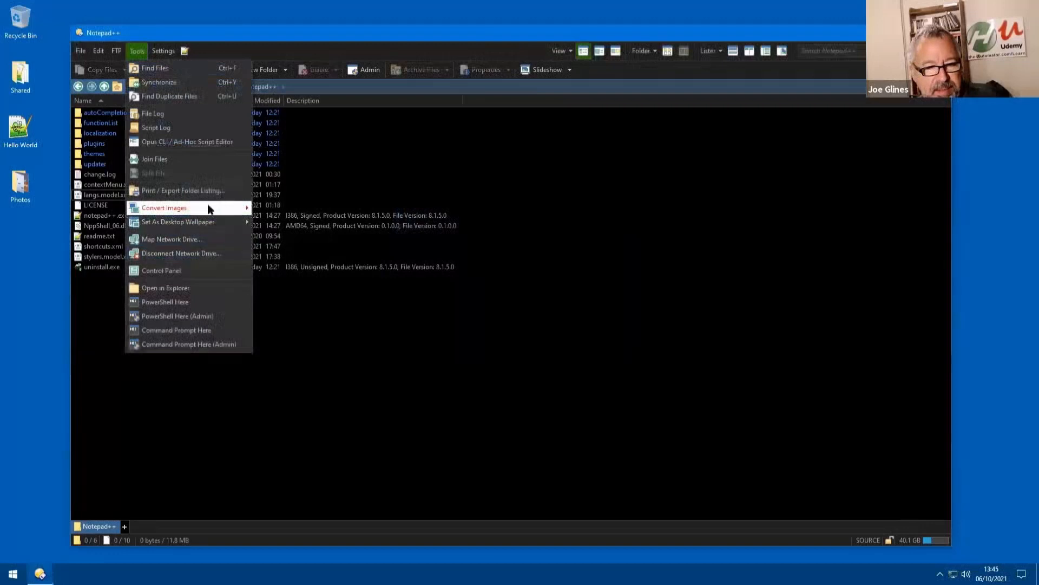
mouse_move(206, 212)
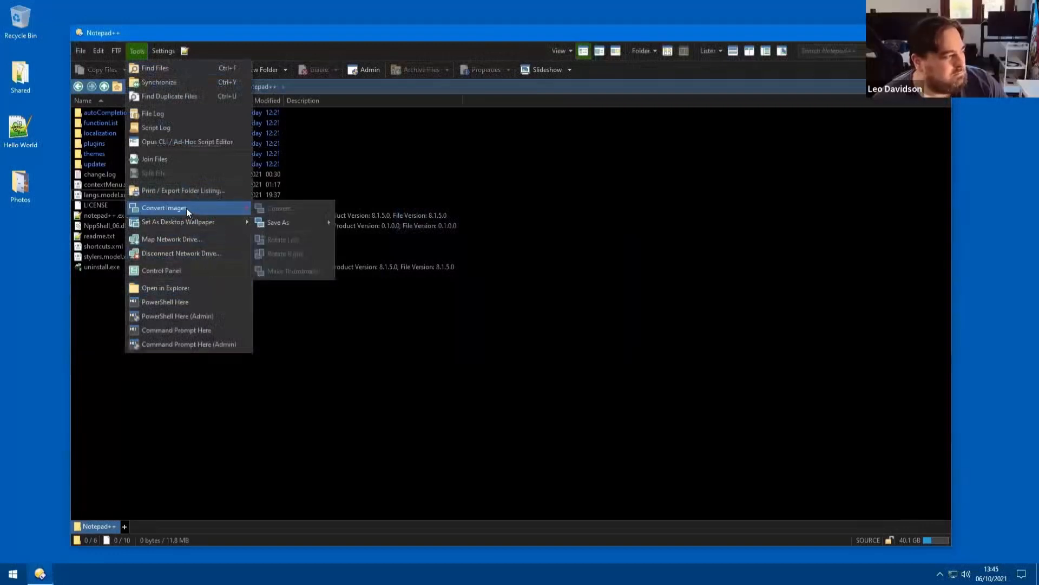
left_click(609, 155)
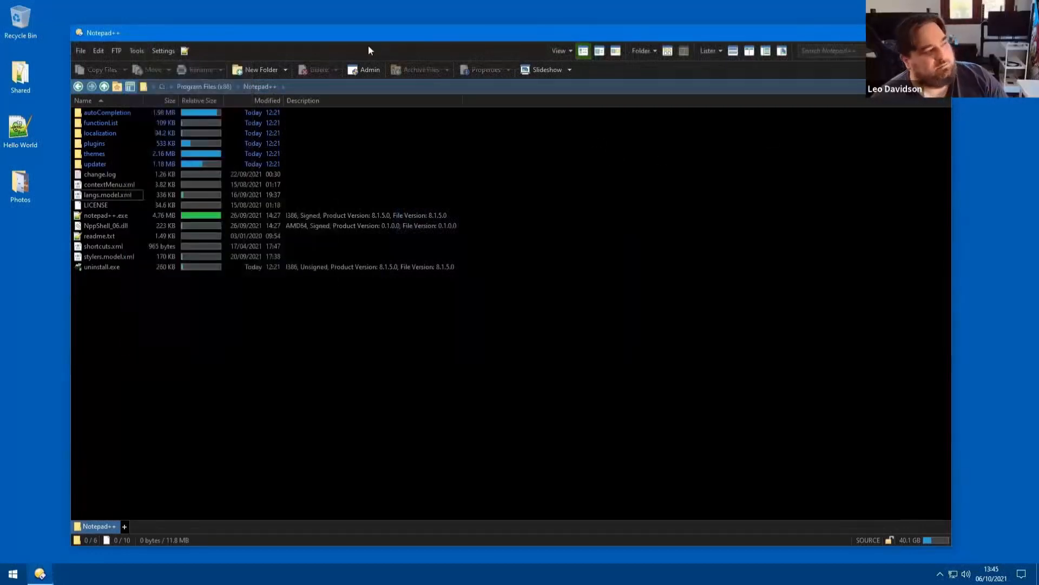
Factory reset the Menu toolbar, and check the Convert Images entry among the Tools commands.
right_click(369, 50)
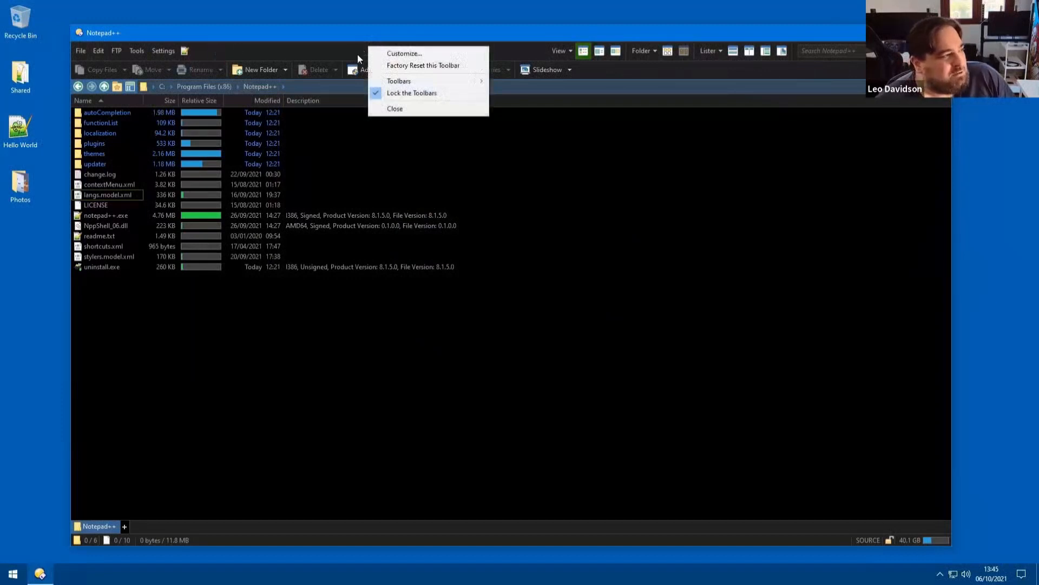
left_click(416, 67)
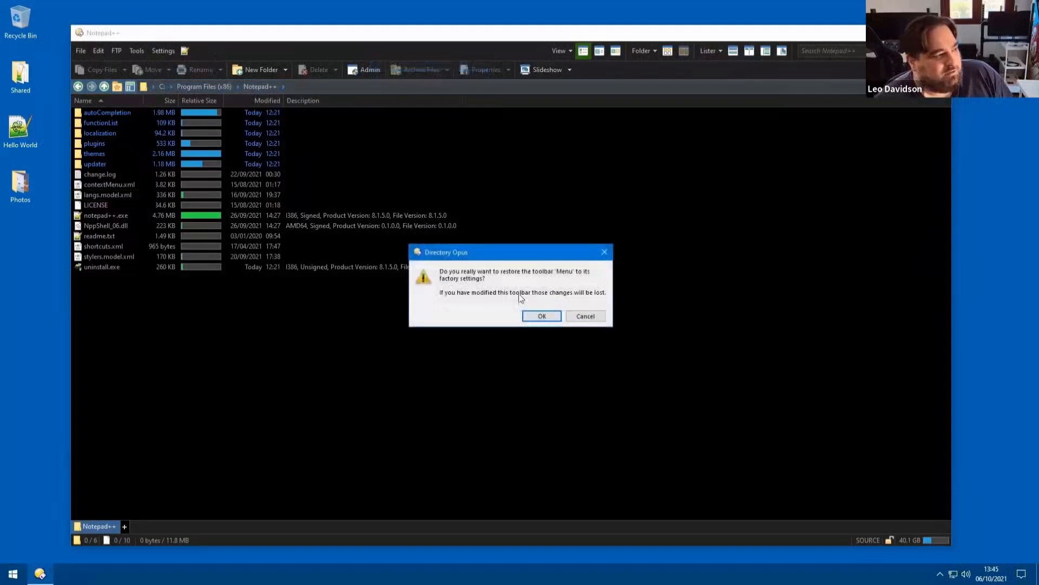
left_click(540, 315)
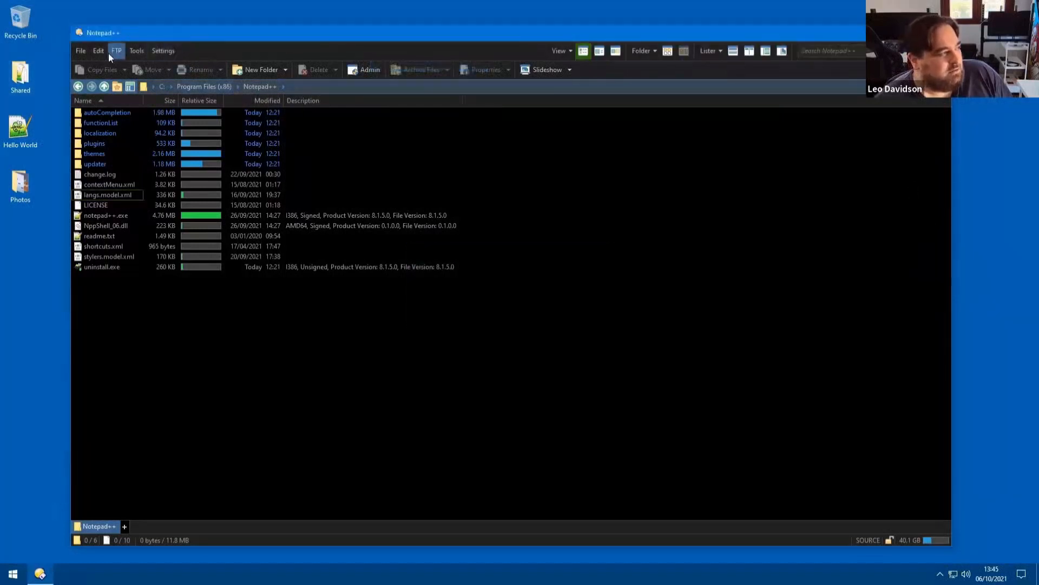
left_click(128, 48)
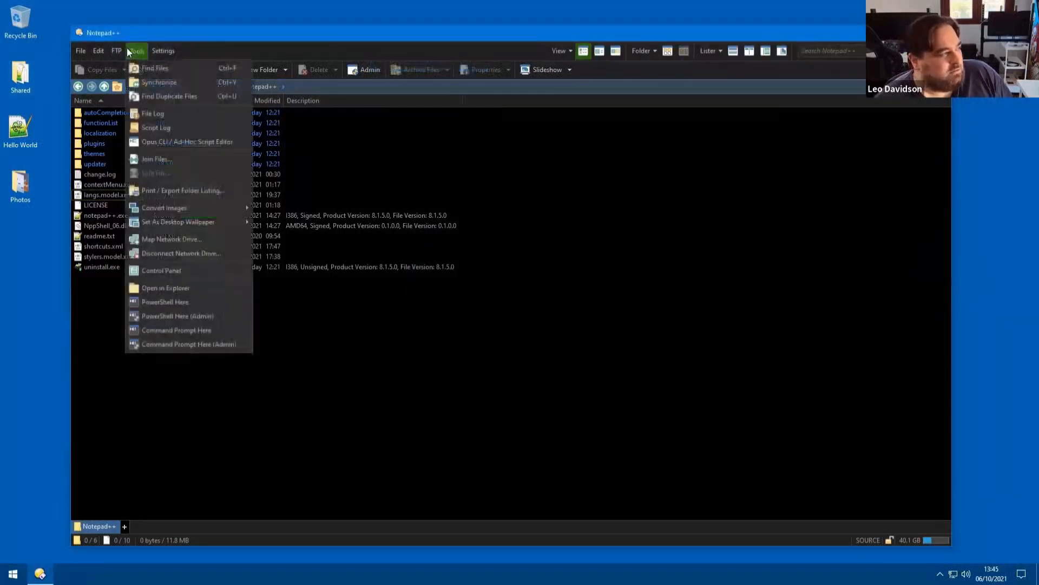
left_click(540, 200)
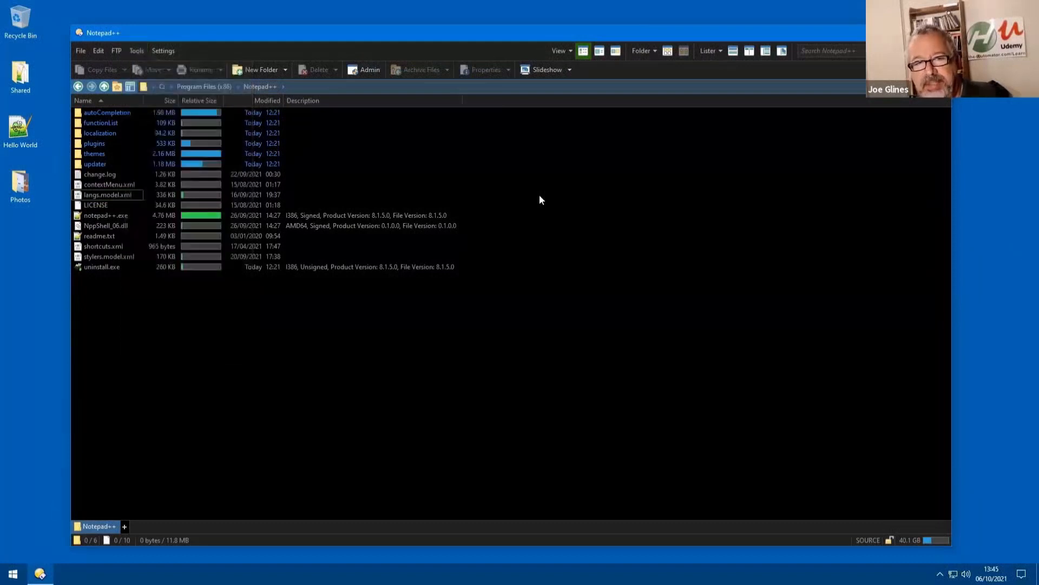
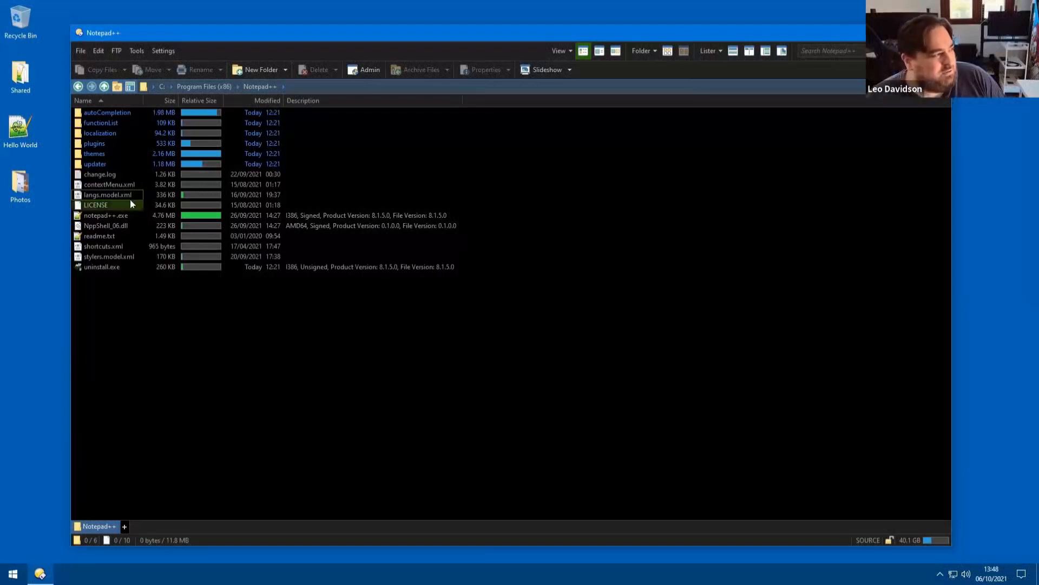
Review the advanced Rename options for the files change.log through NppShell_06.dll, and close them without renaming anything.
left_click_drag(198, 226, 120, 173)
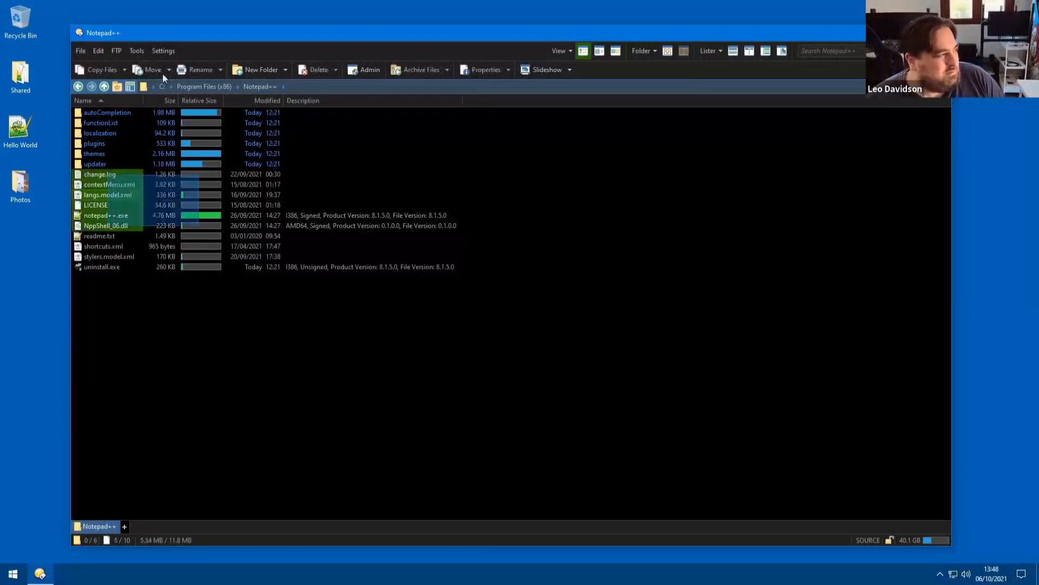
left_click(194, 75)
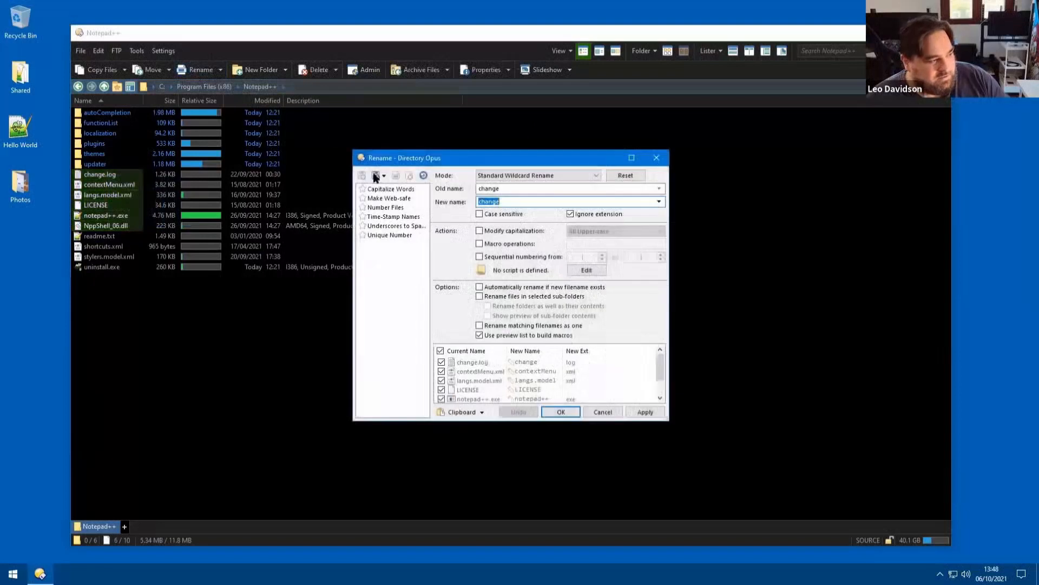
left_click(617, 415)
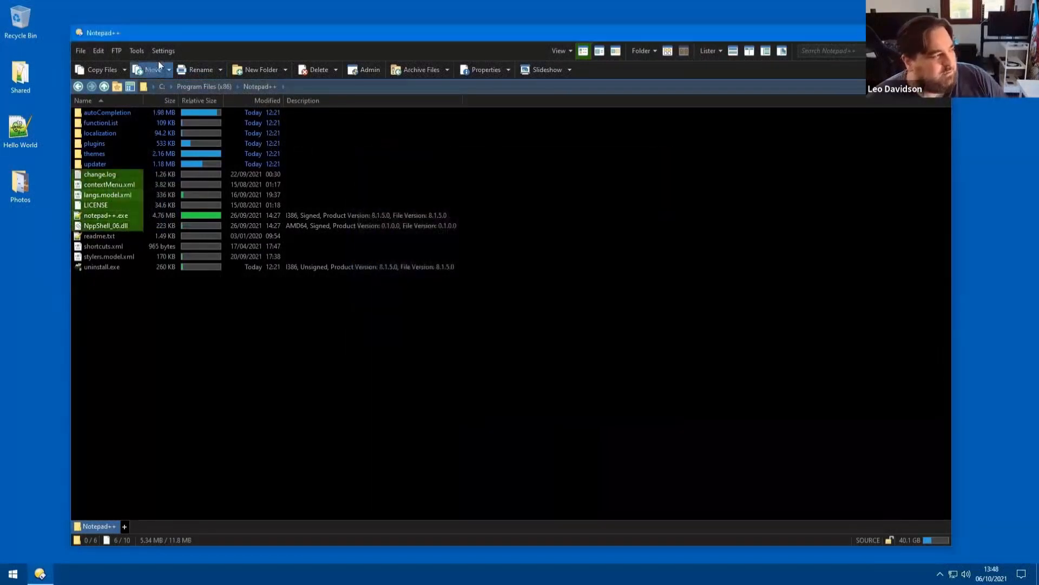
Examine the preset rename operations offered for the selected files, from Capitalize Words to Unique Number.
left_click(219, 70)
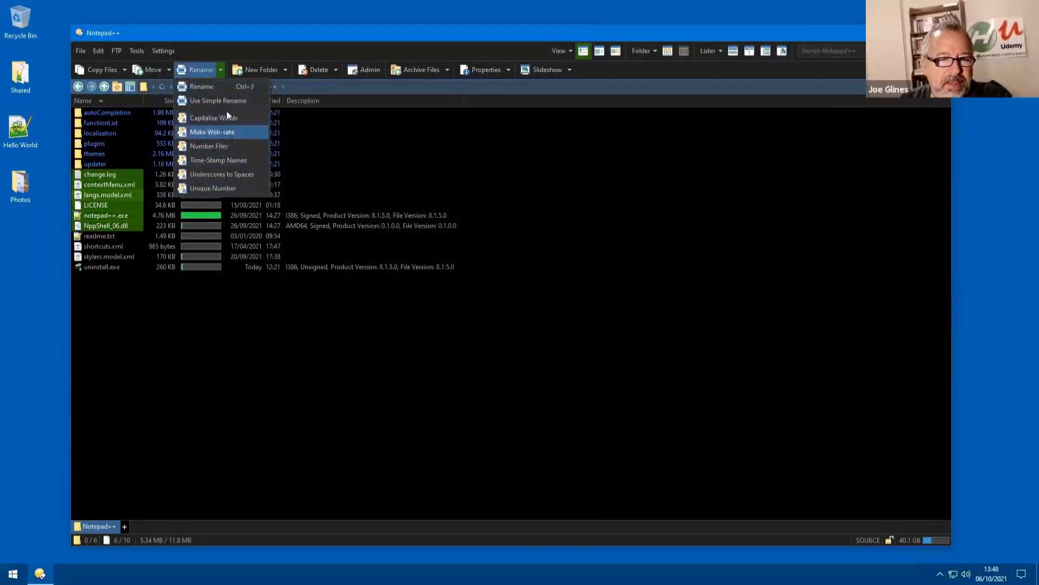
left_click(221, 71)
left_click(221, 71)
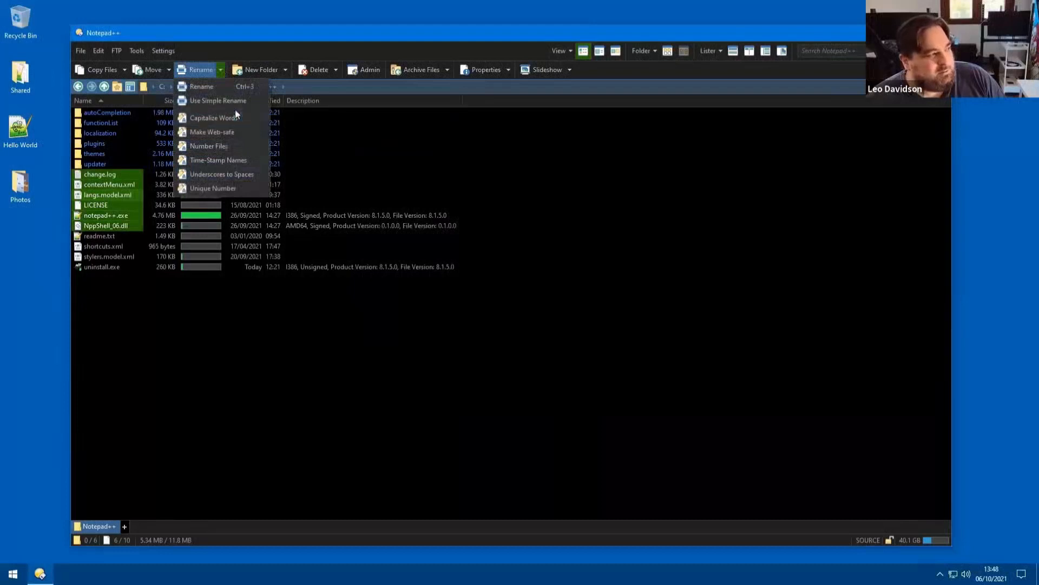
left_click(582, 168)
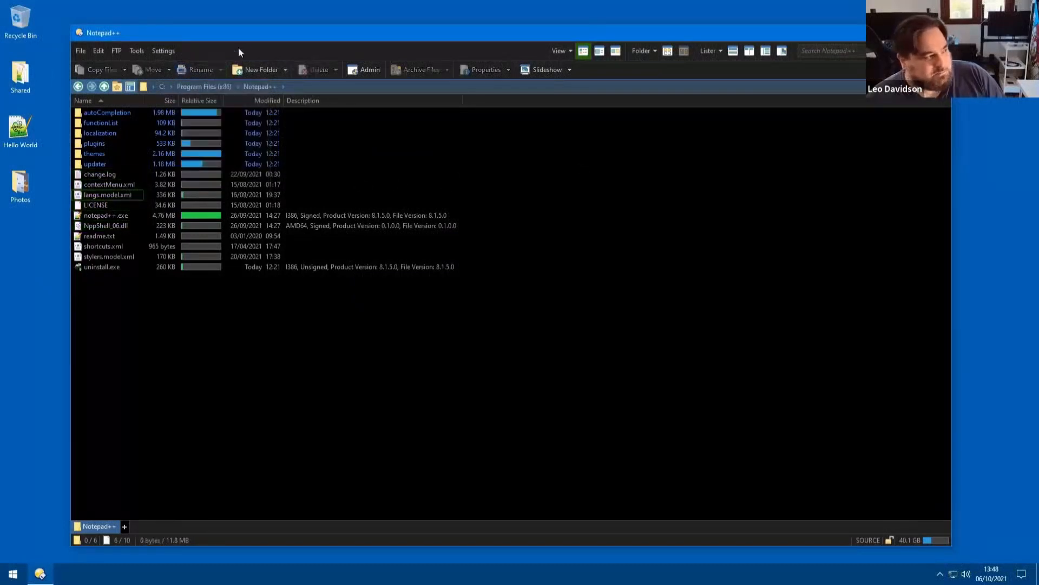
left_click_drag(152, 212, 105, 170)
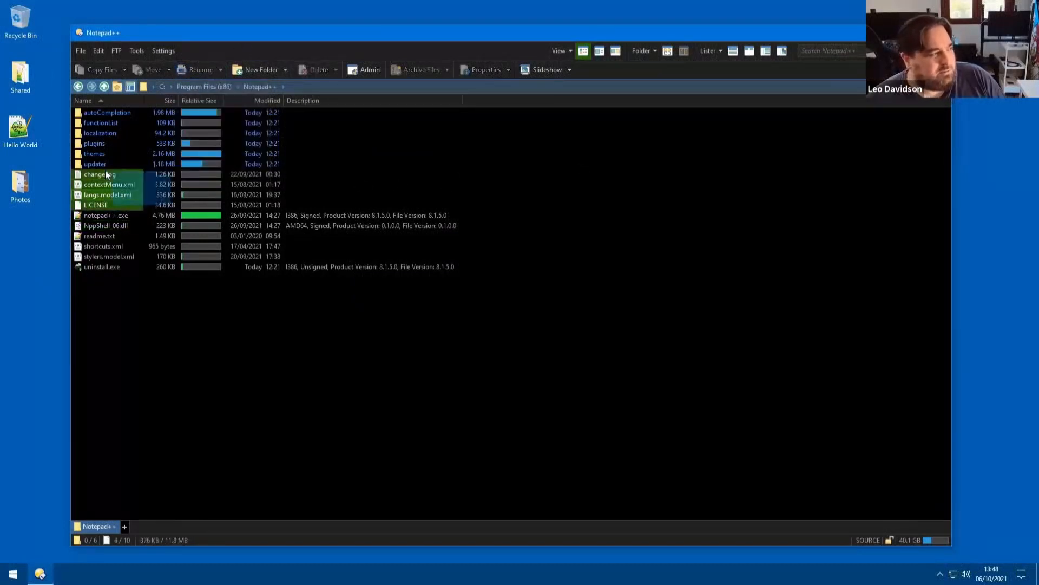
left_click(220, 71)
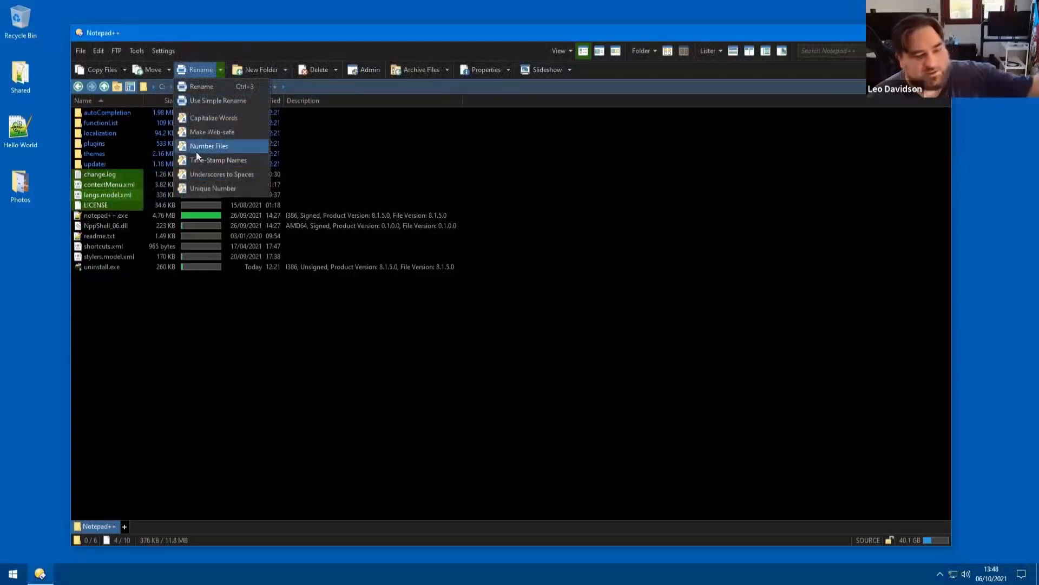
left_click(524, 195)
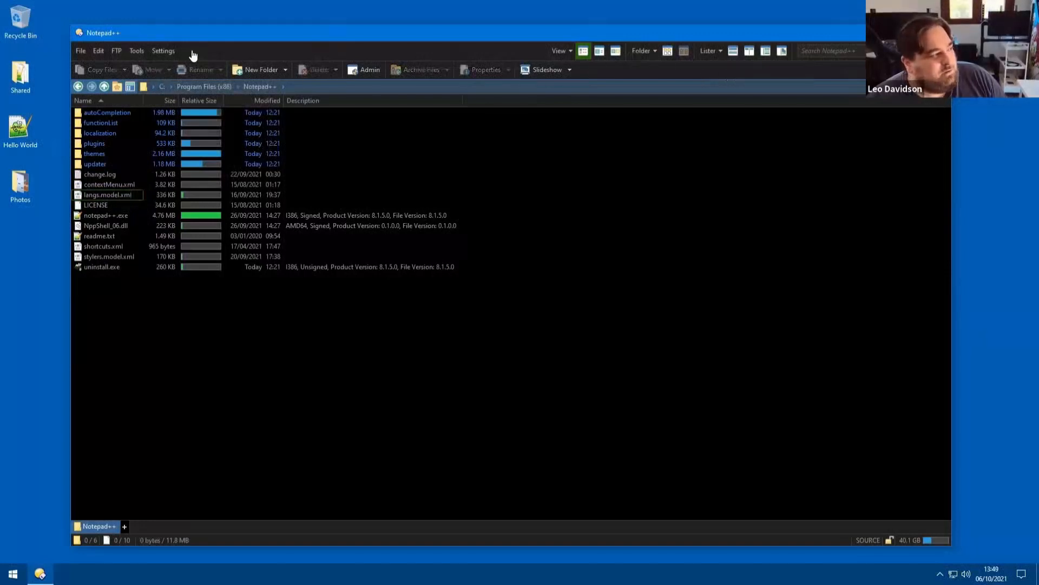
left_click_drag(133, 209, 131, 171)
left_click(221, 70)
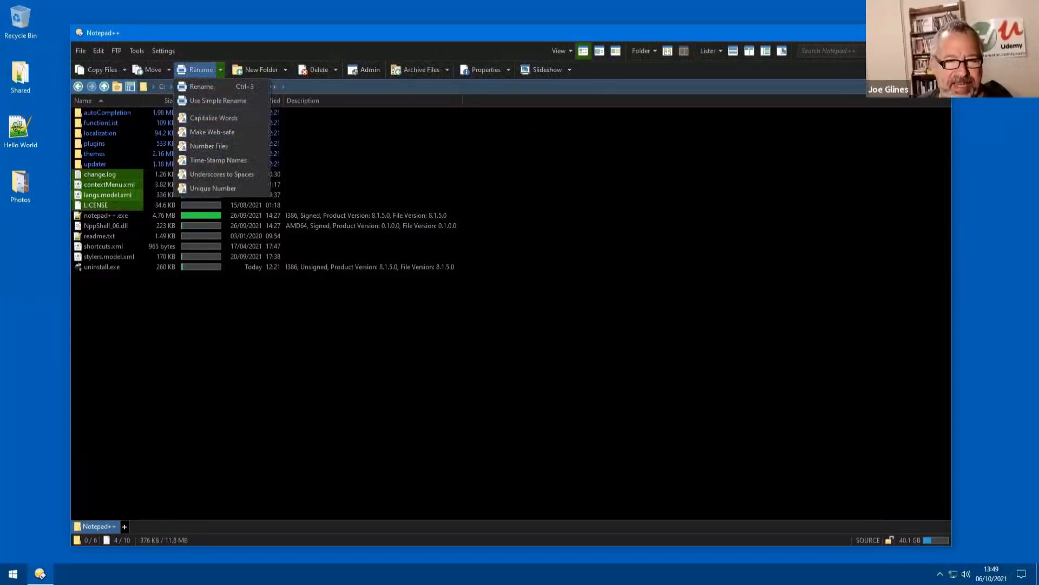
left_click(558, 218)
left_click_drag(217, 217, 88, 116)
left_click(231, 226)
left_click_drag(203, 293, 79, 81)
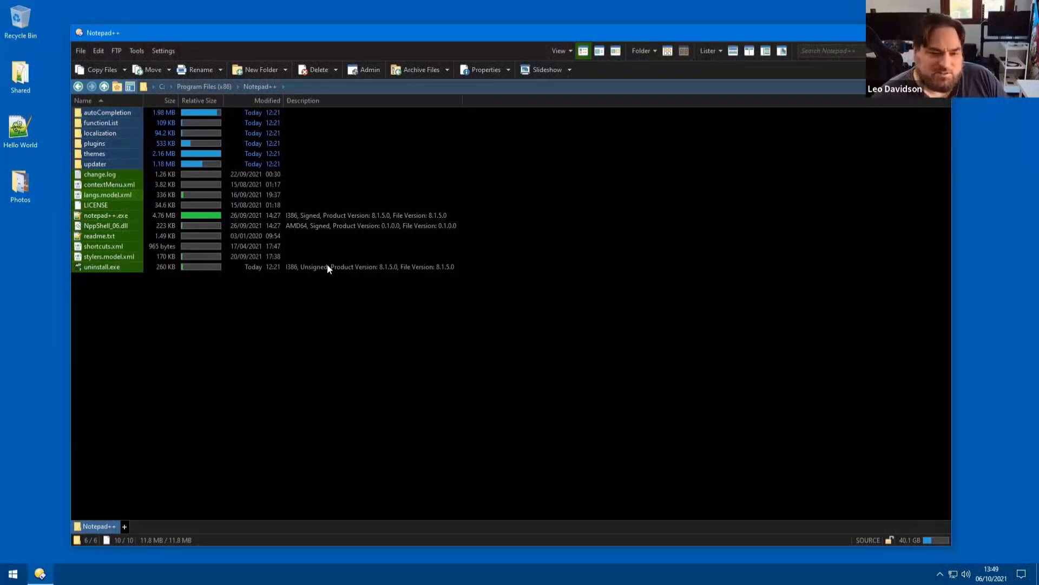
left_click(418, 326)
left_click_drag(367, 313, 132, 105)
left_click(545, 289)
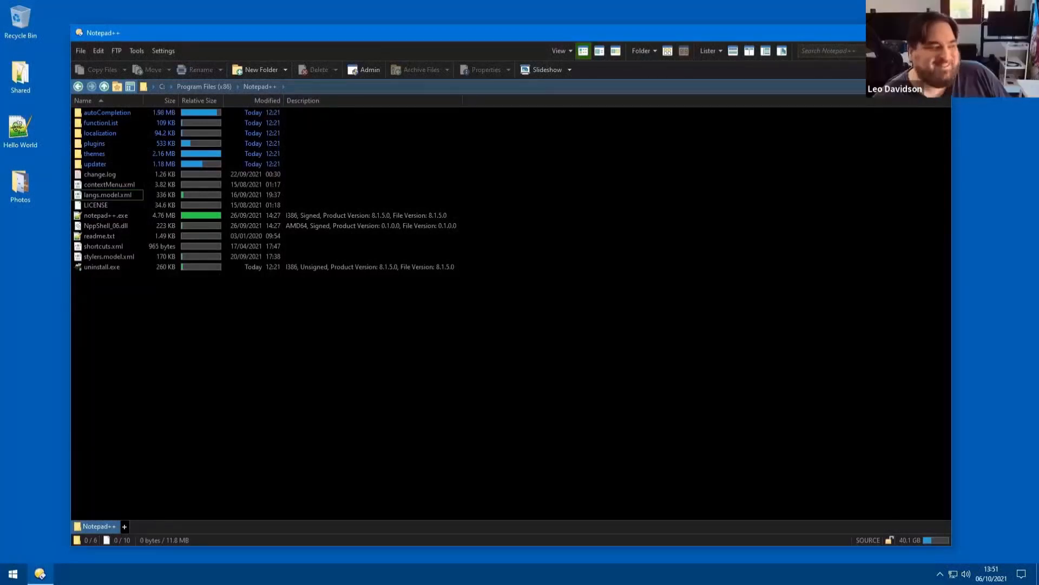
left_click(158, 51)
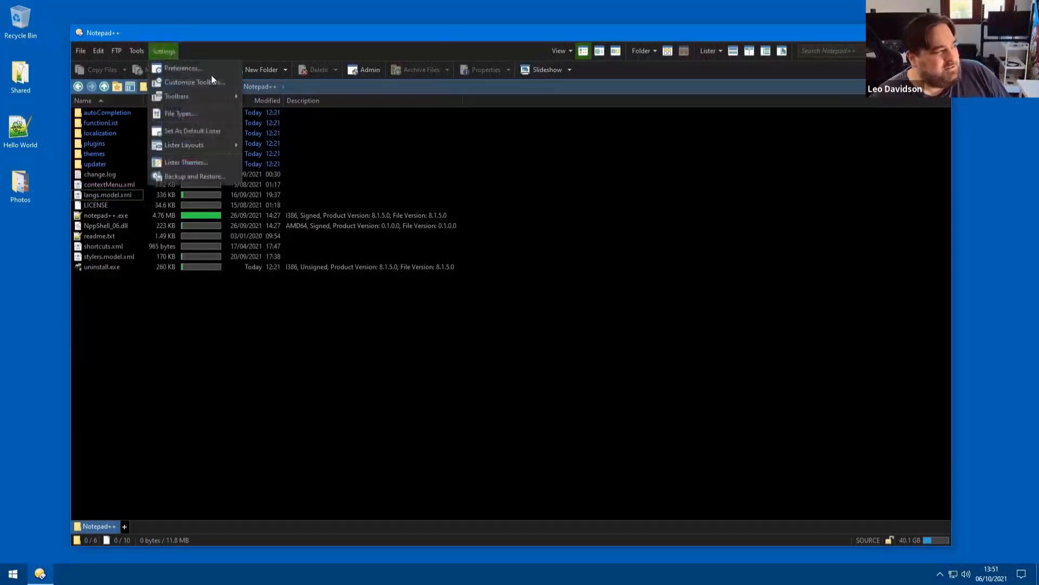
left_click(473, 179)
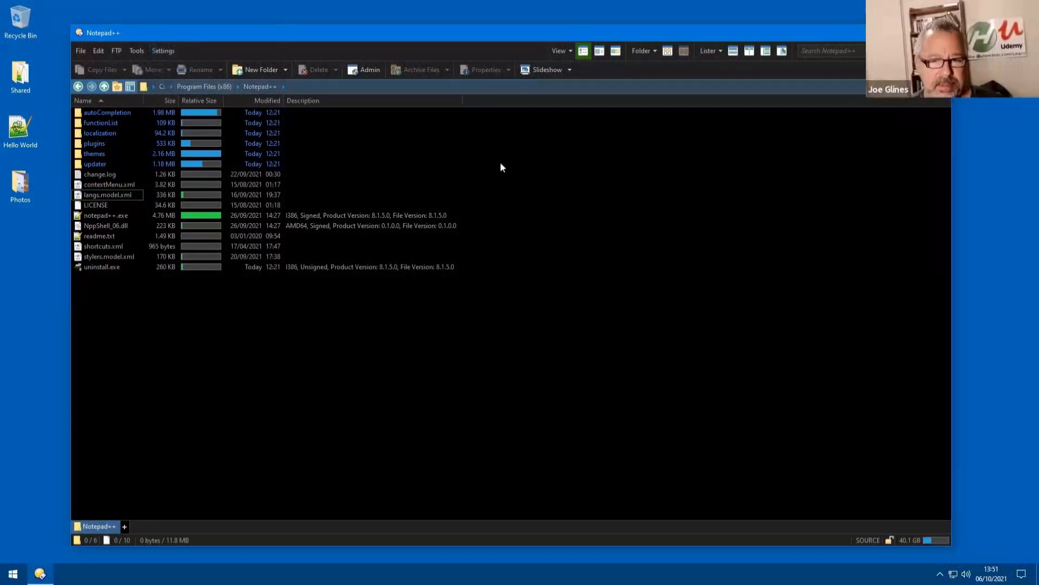
left_click(164, 49)
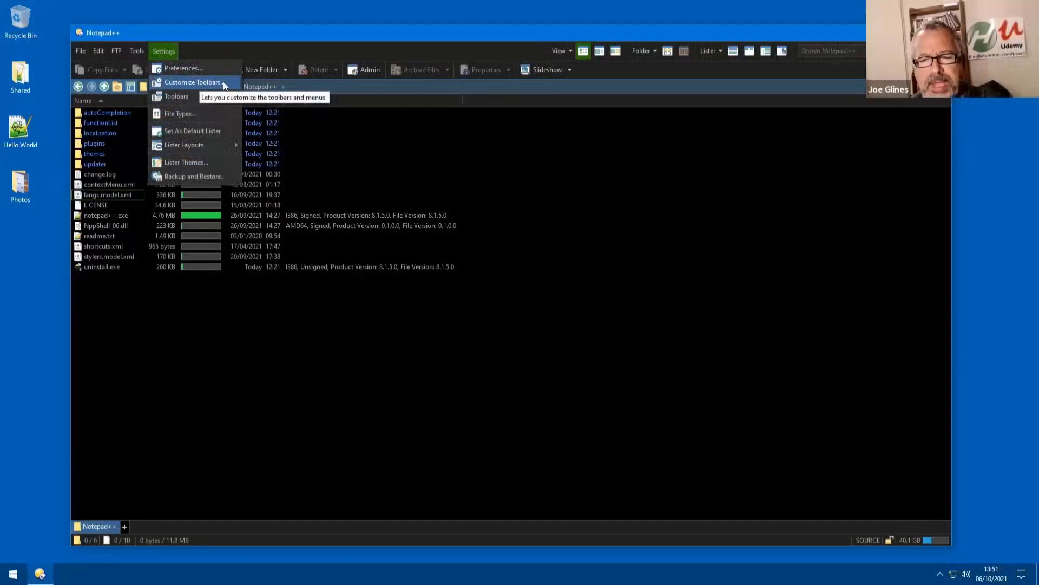
left_click(484, 154)
Review the Backup configuration options in the Backup and Restore wizard, and cancel it without making a backup.
left_click(163, 50)
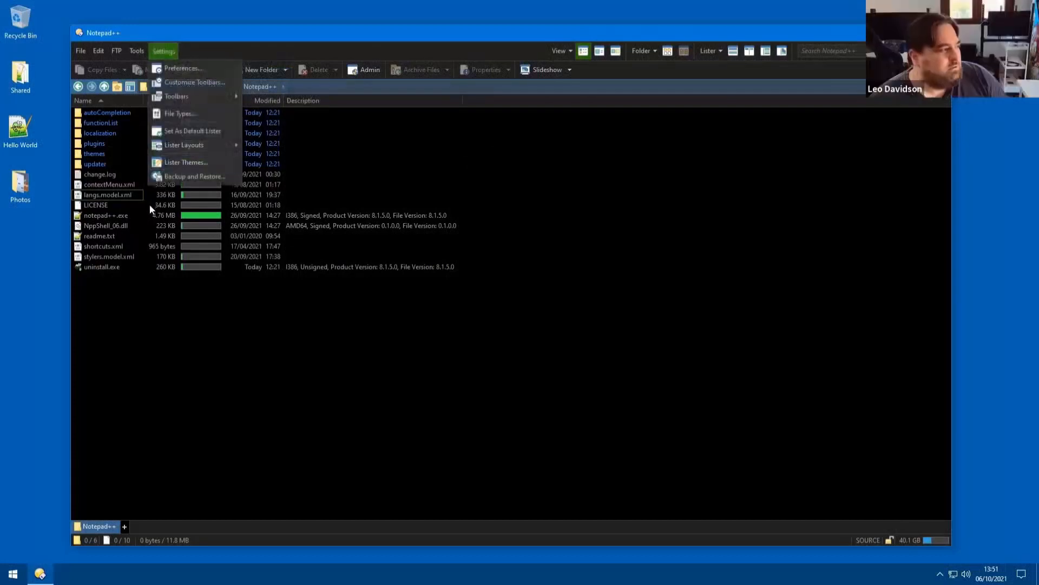
left_click(175, 177)
left_click(491, 325)
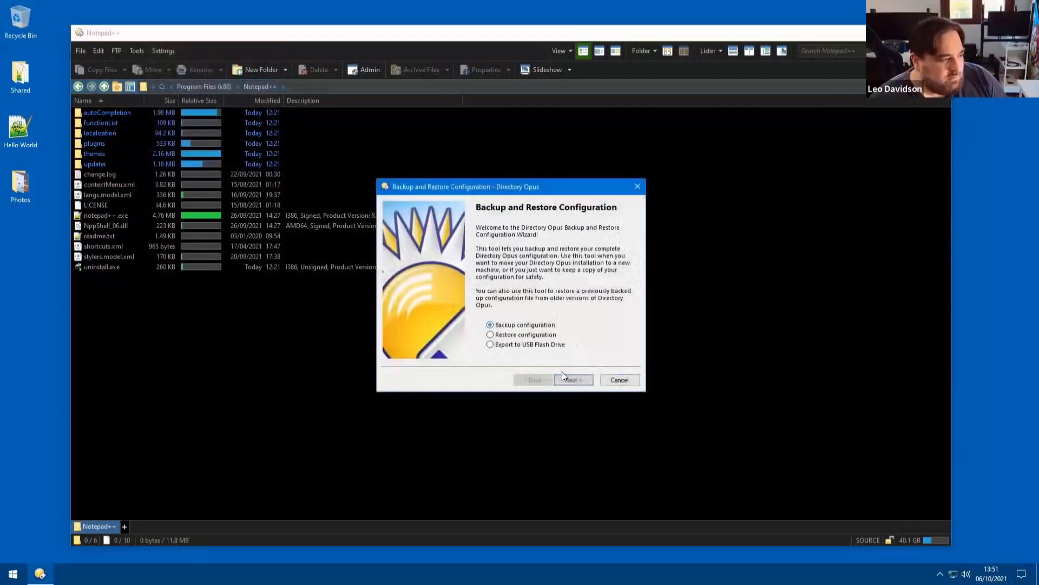
left_click(574, 380)
left_click(573, 381)
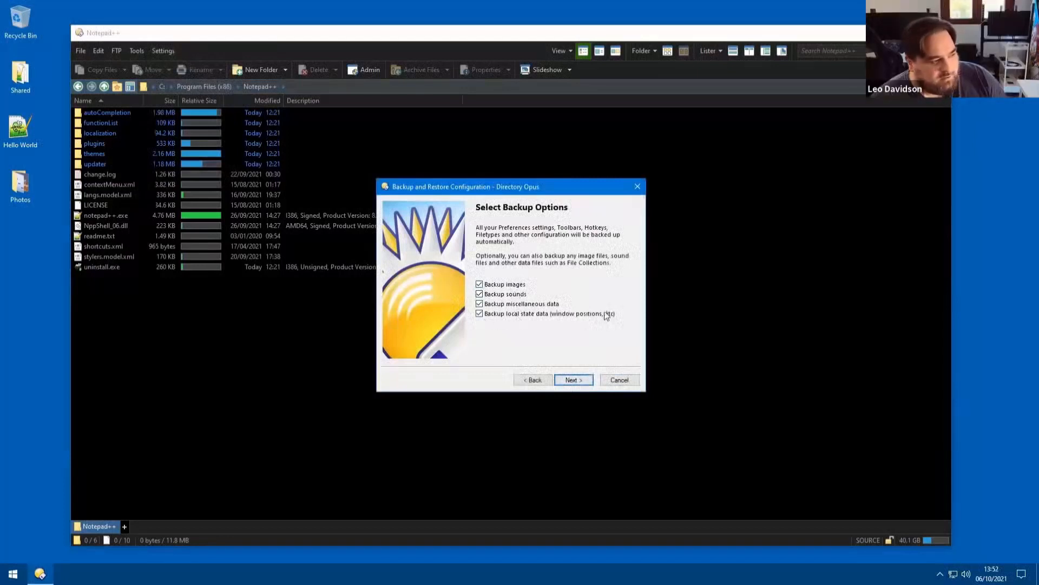
left_click(627, 382)
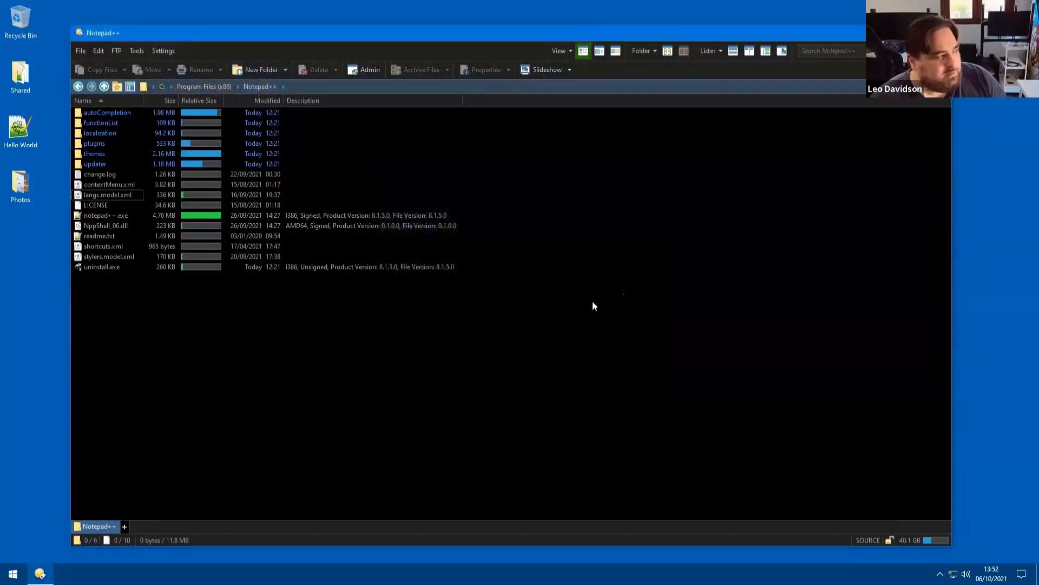
Go to the configuration folder with the /dopusdata alias, open its Buttons folder and select Applications.dop.
key("slash")
type("dopusdata")
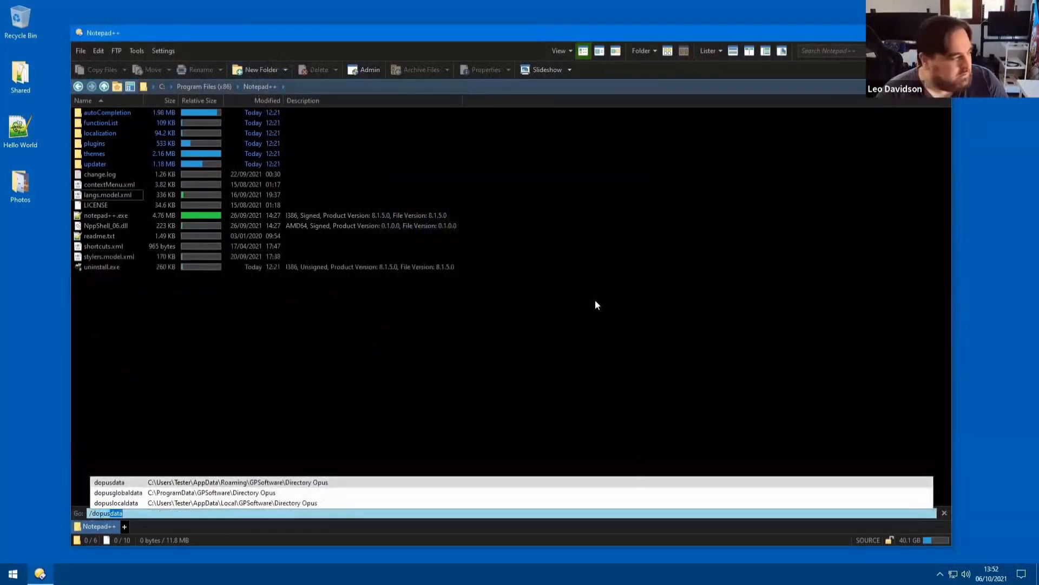
key("Return")
key("Return")
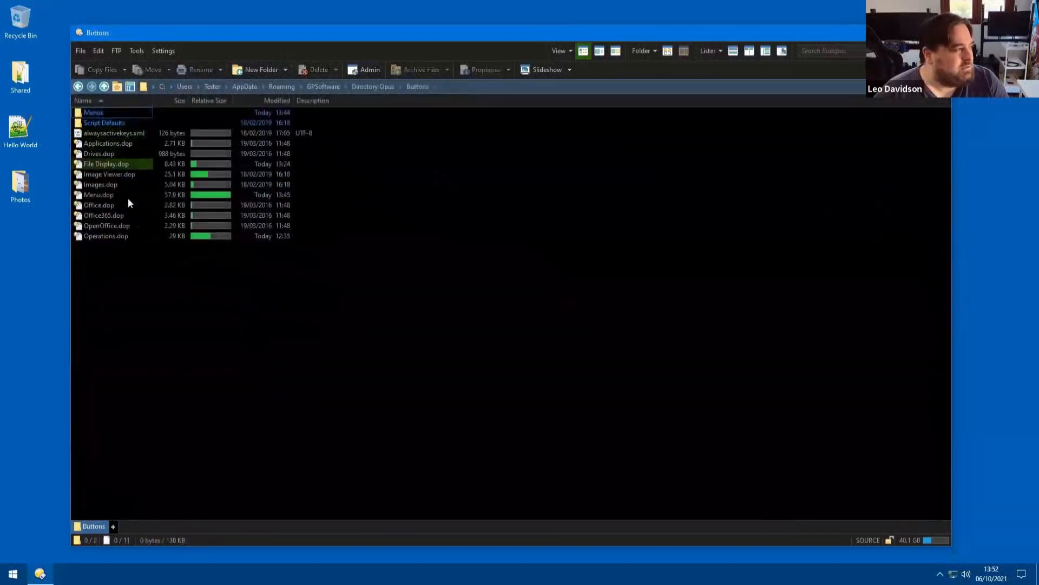
left_click(112, 143)
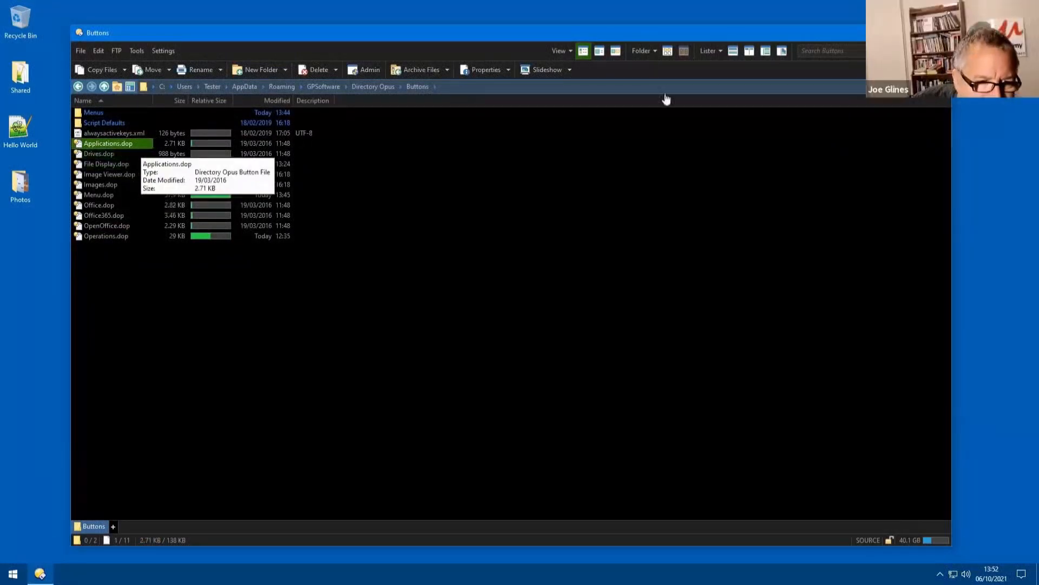
Preview Applications.dop in the viewer pane, highlight its Calculator "cd C:\WINDOWS\system32" instruction, and hide the pane.
left_click(782, 52)
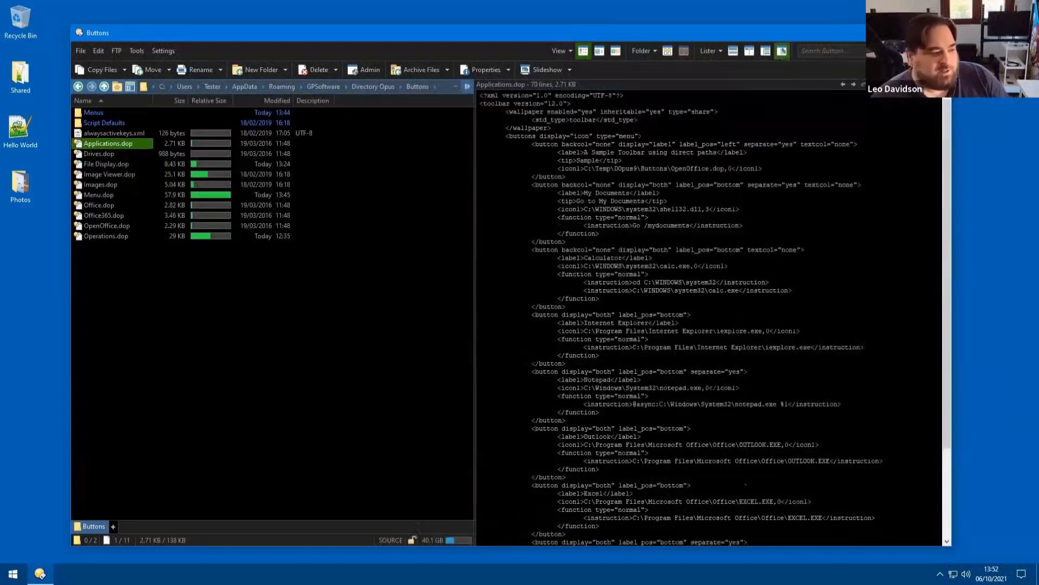
scroll(746, 483, "down", 5)
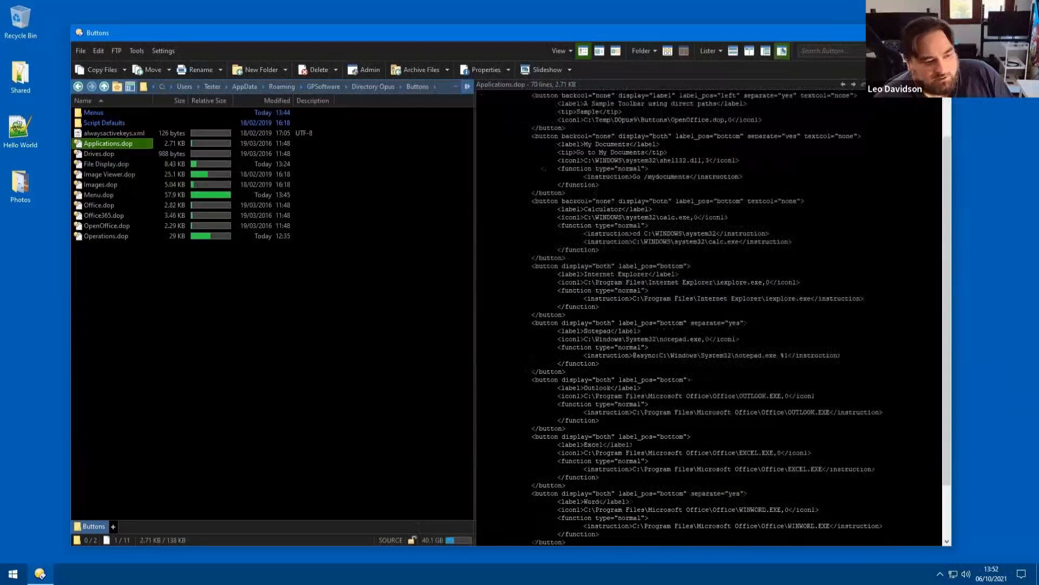
scroll(816, 478, "up", 5)
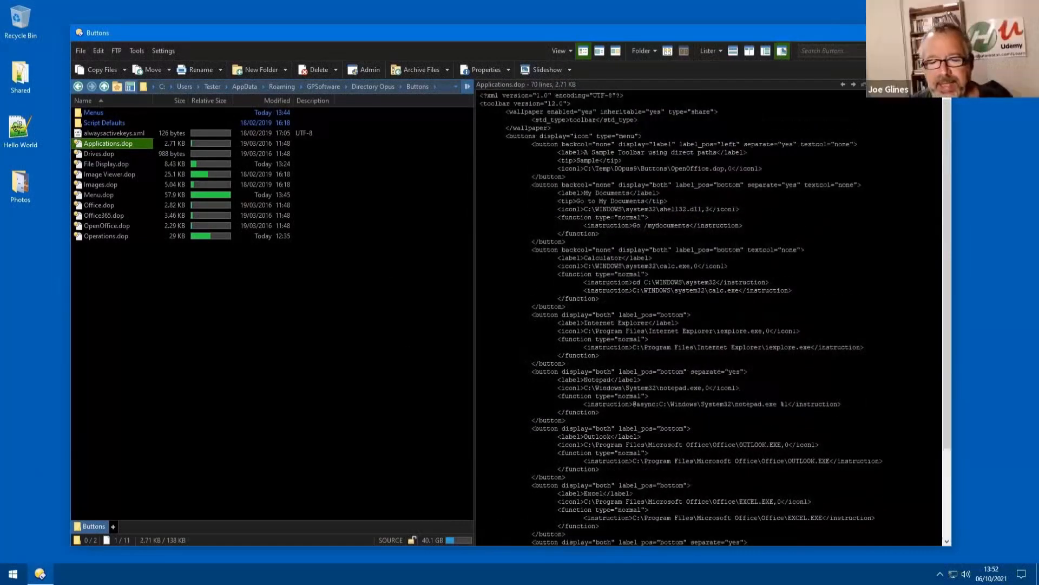
left_click_drag(633, 282, 716, 282)
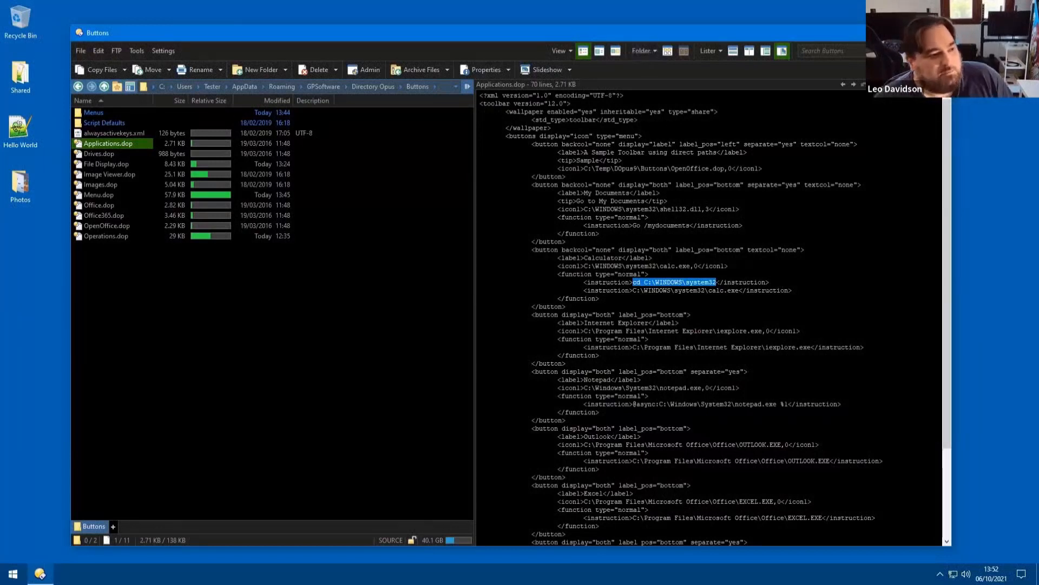
key("F7")
left_click(590, 216)
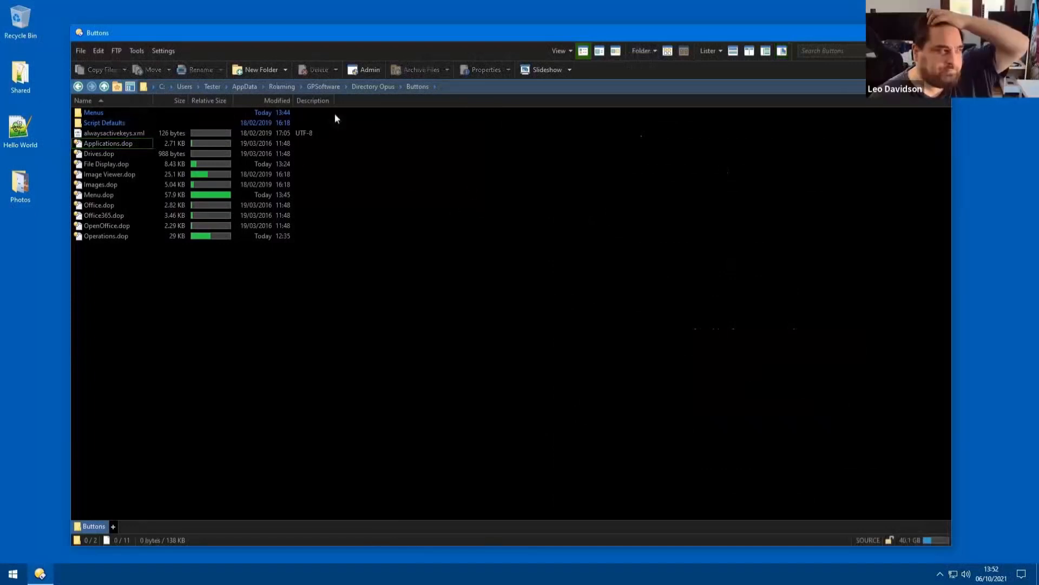
Review the keyboard customization list down to the system-wide New Lister hotkey, and close the dialog and the Lister.
left_click(169, 51)
left_click(183, 84)
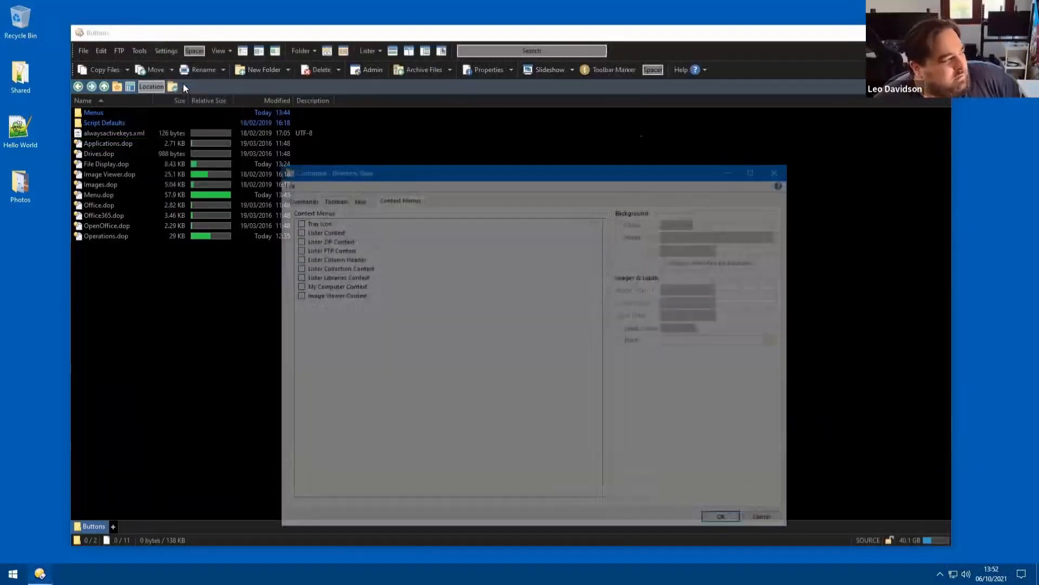
left_click(357, 200)
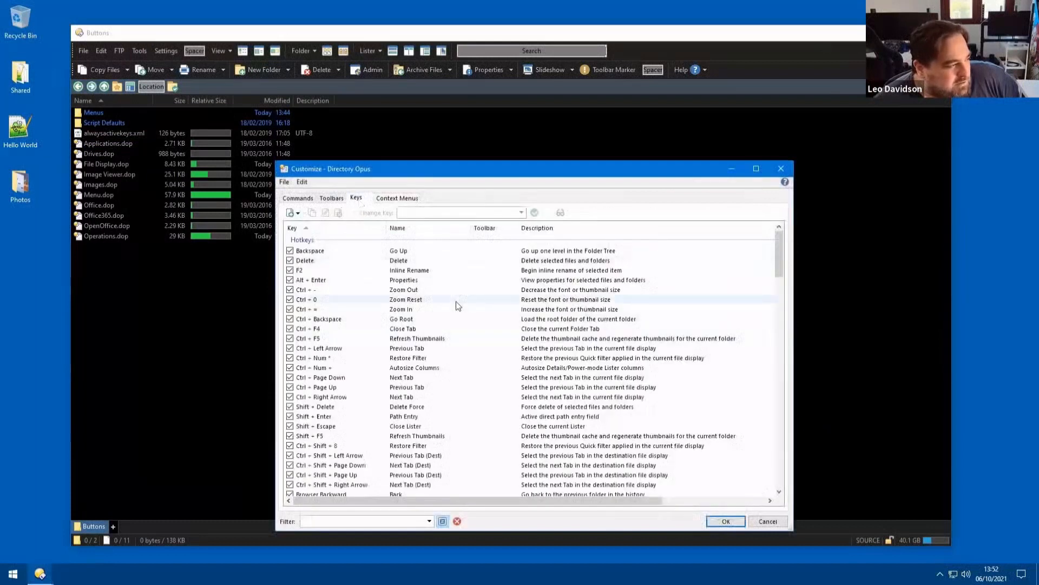
scroll(456, 302, "down", 10)
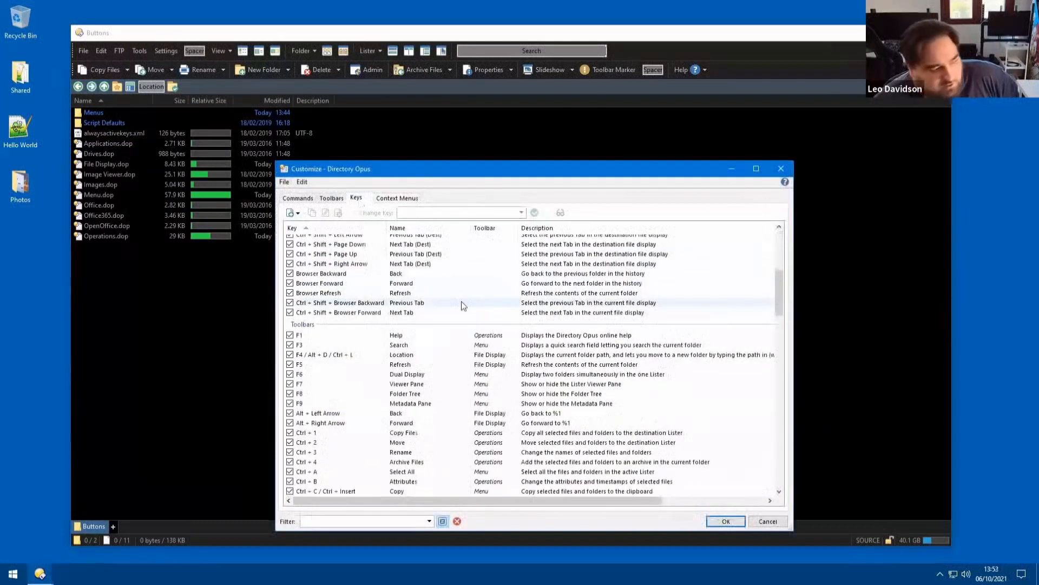
scroll(461, 301, "down", 15)
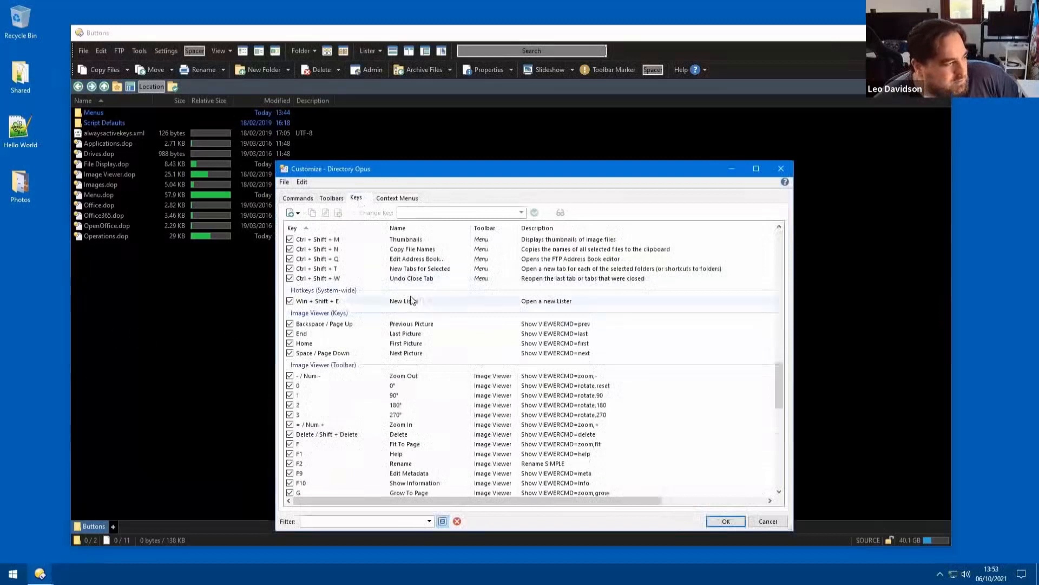
left_click(334, 301)
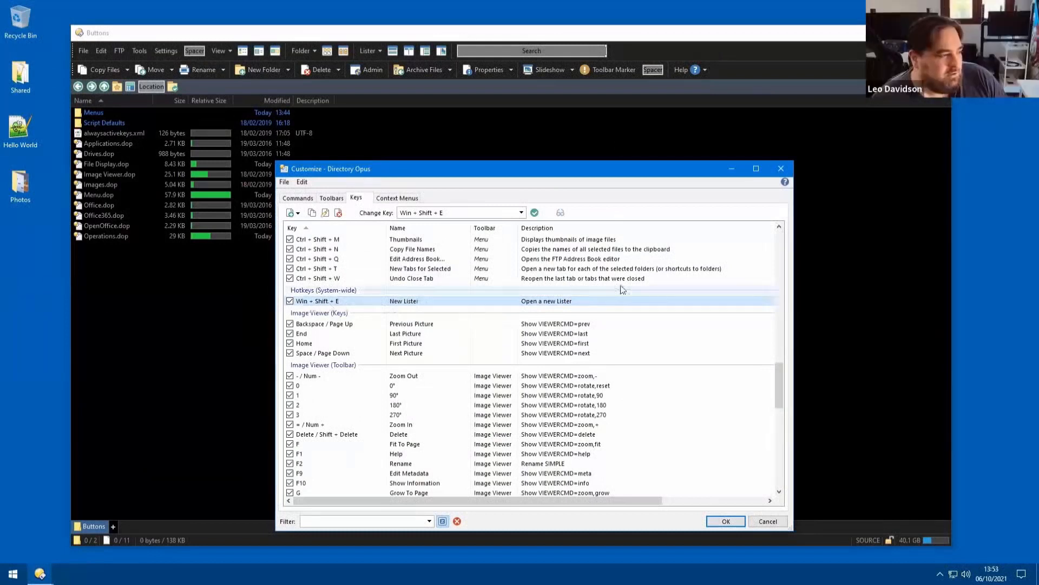
left_click(781, 169)
left_click(939, 33)
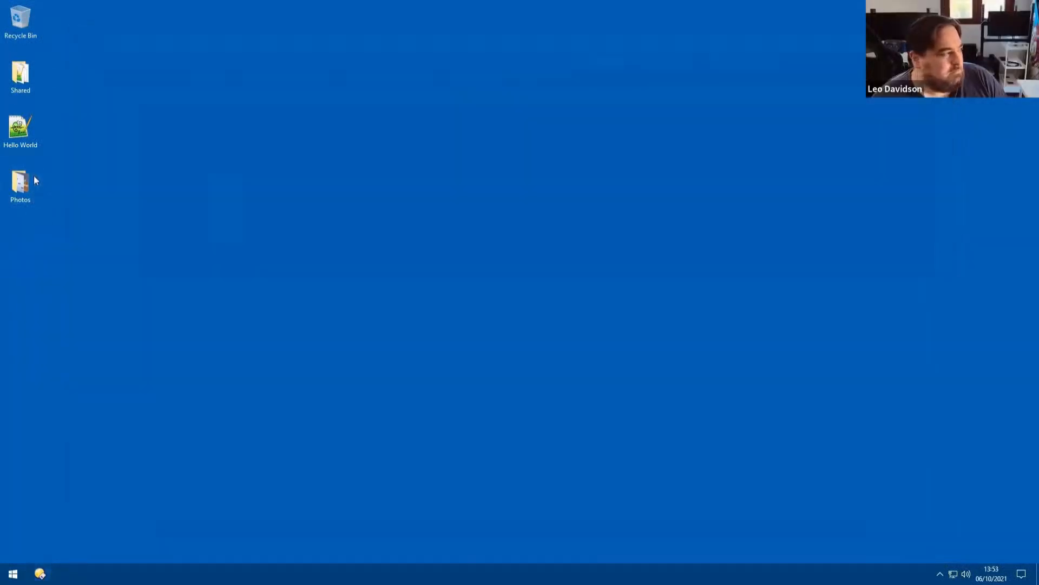
Open the Hello World text file, summon a Lister over it with the system-wide file manager hotkey, and close both windows.
double_click(27, 127)
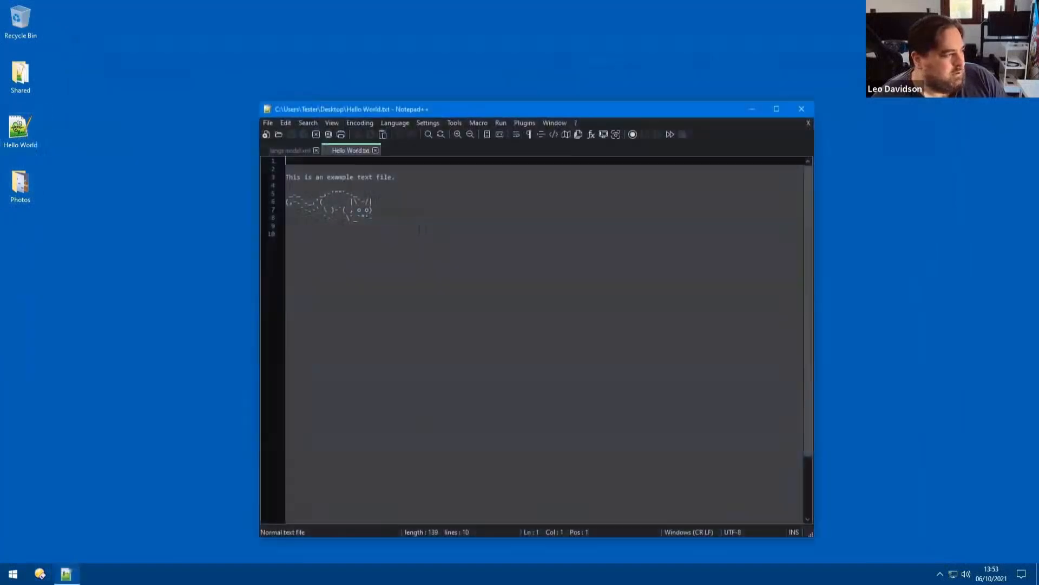
left_click(420, 227)
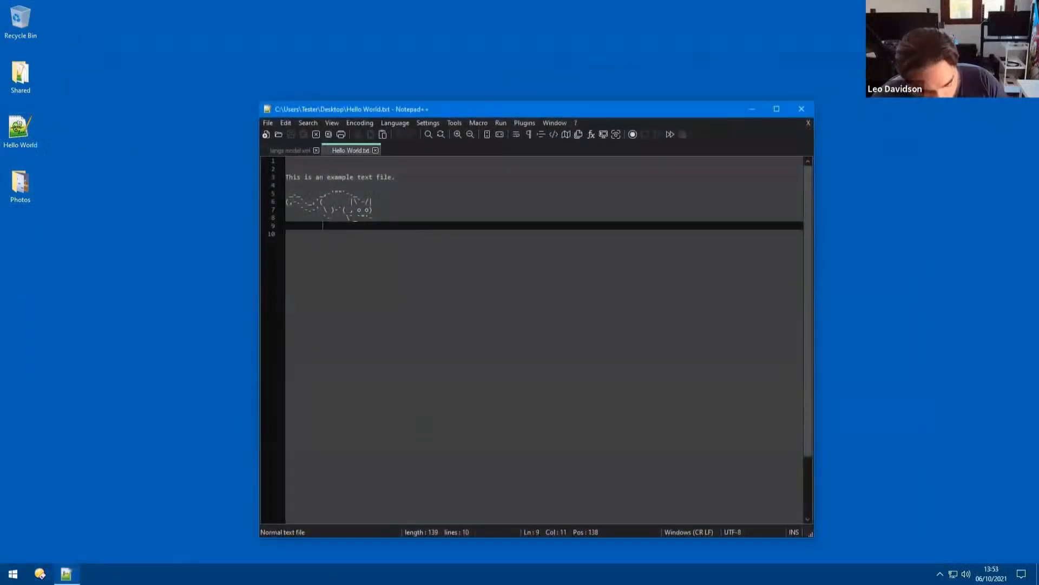
key("super+e")
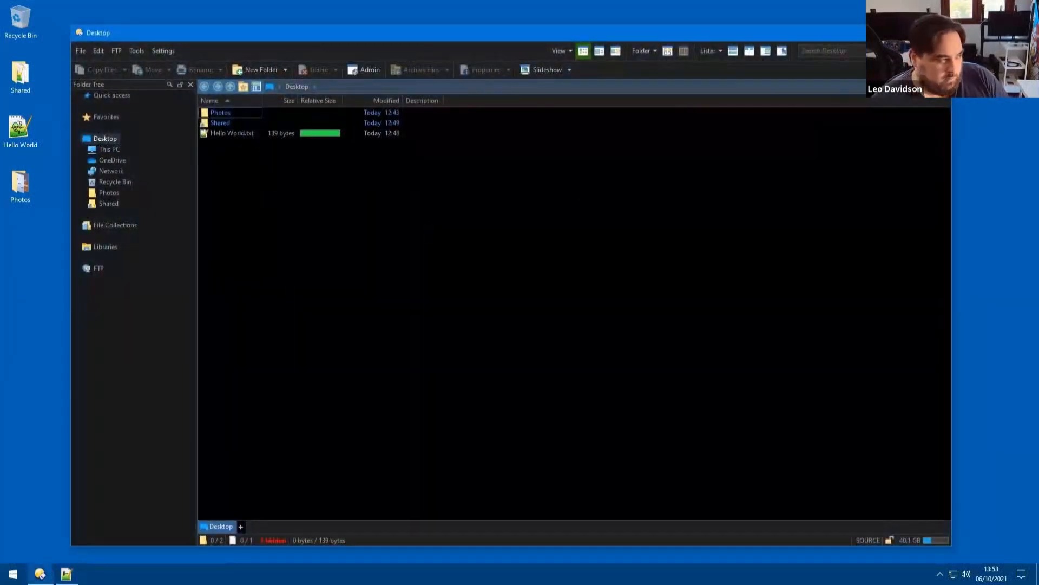
left_click(939, 33)
left_click(803, 108)
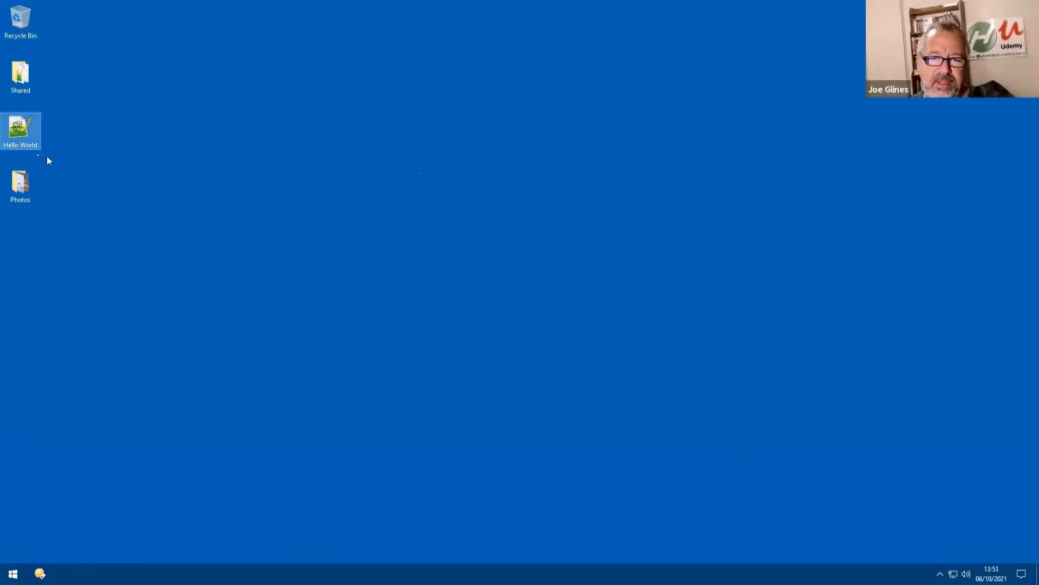
Open a Lister from the empty desktop and display the Startup preferences under Launching Opus.
double_click(470, 182)
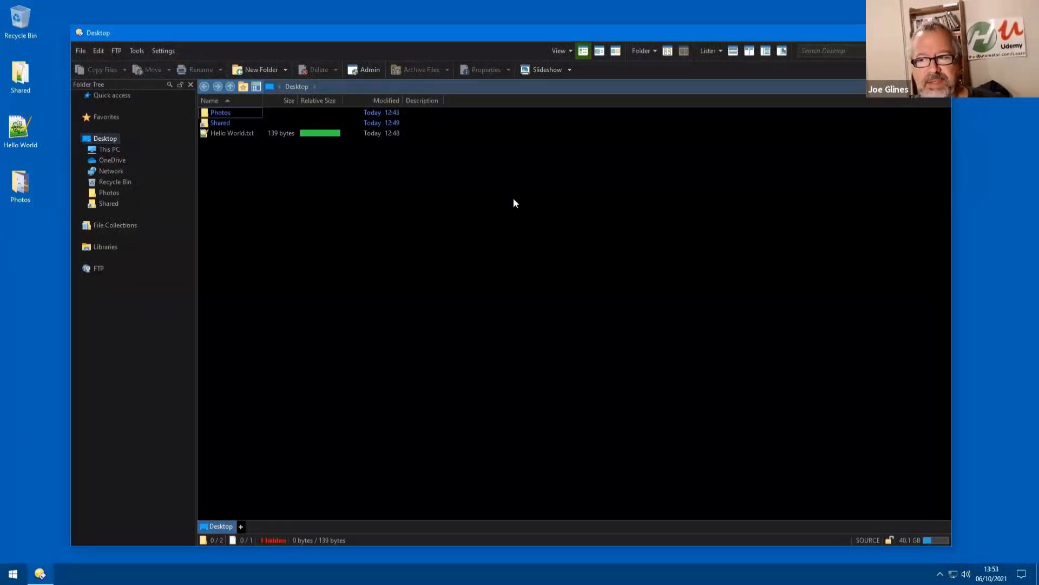
left_click(164, 51)
left_click(178, 67)
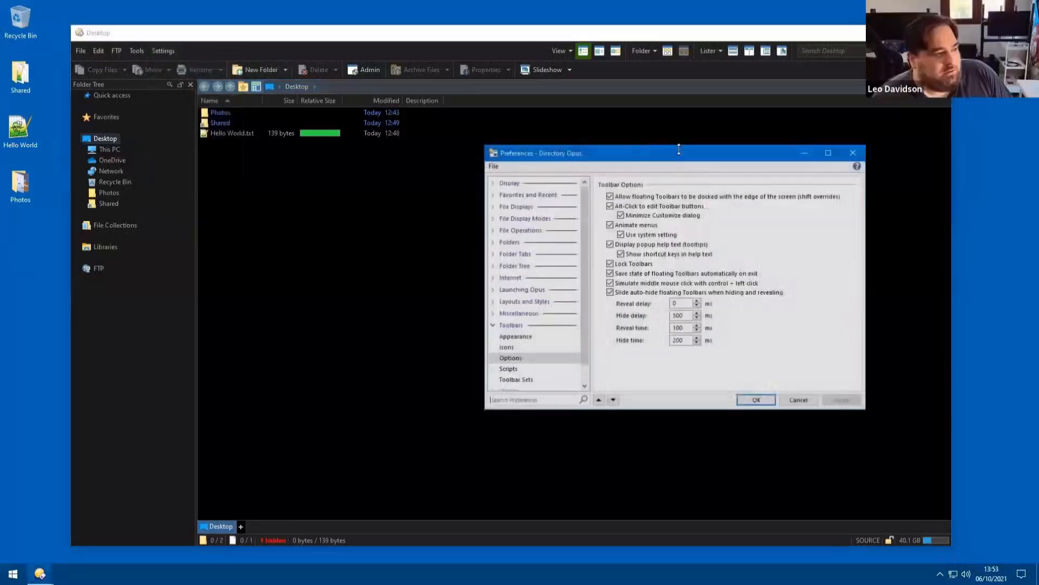
double_click(510, 326)
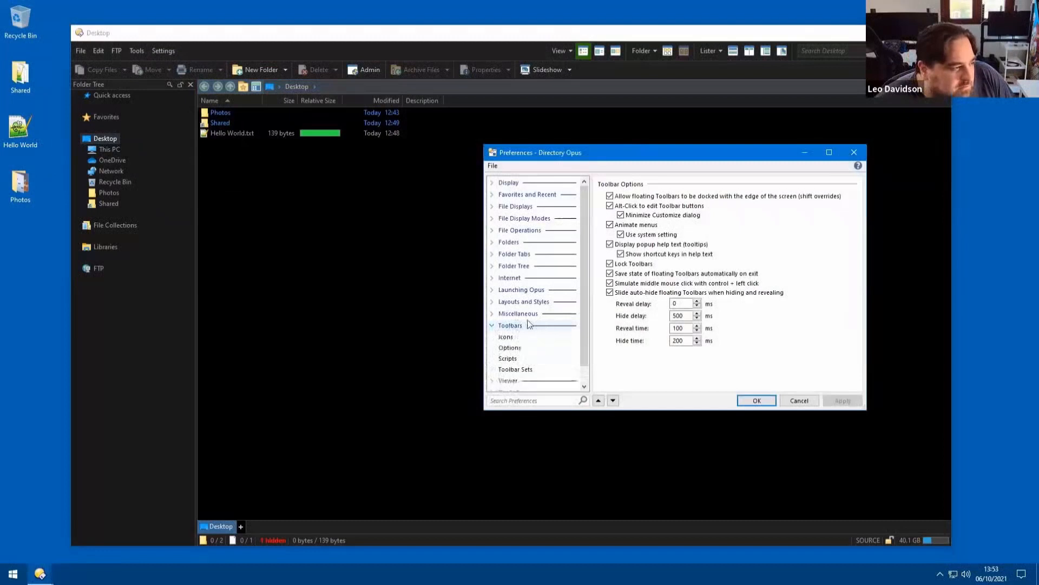
left_click(540, 292)
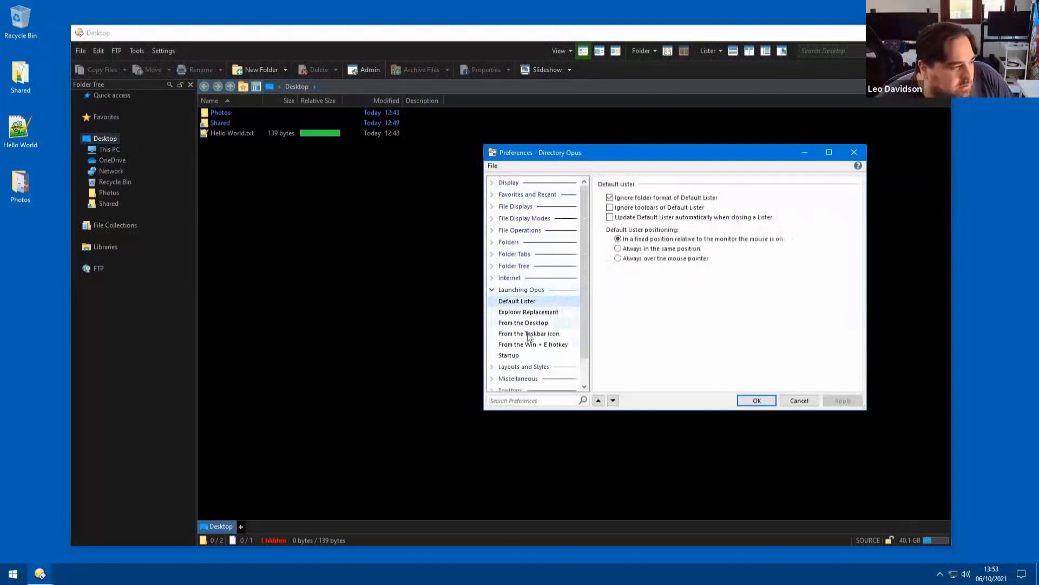
left_click(518, 355)
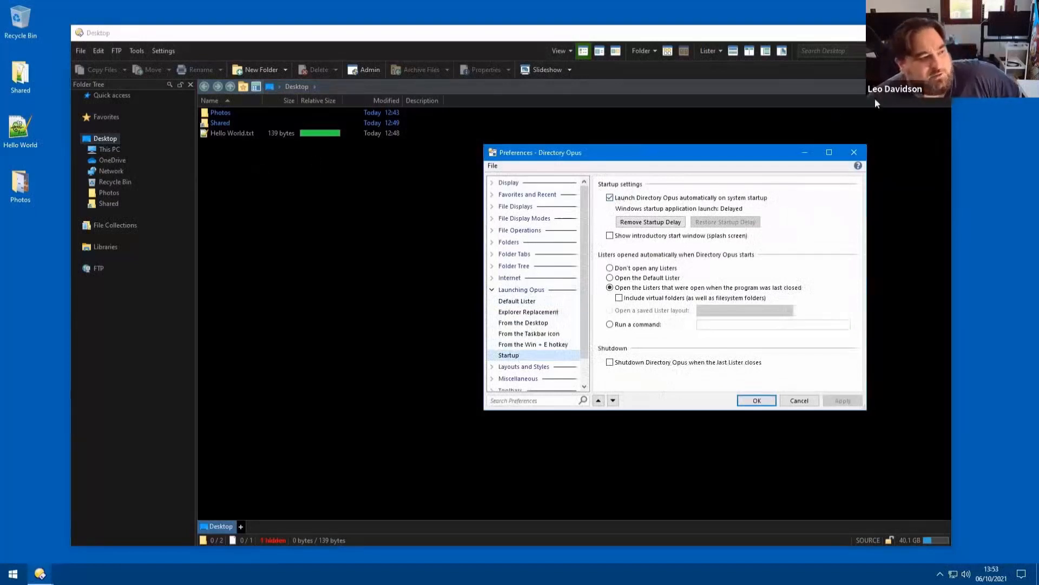
Close the Lister and reopen it from the empty desktop while the preferences stay open.
left_click(939, 33)
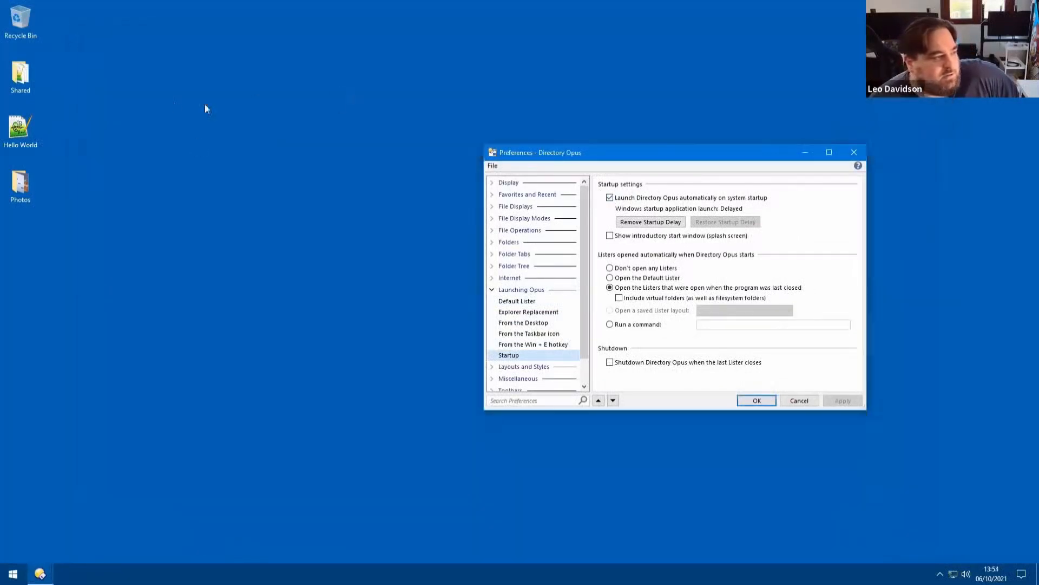
double_click(179, 96)
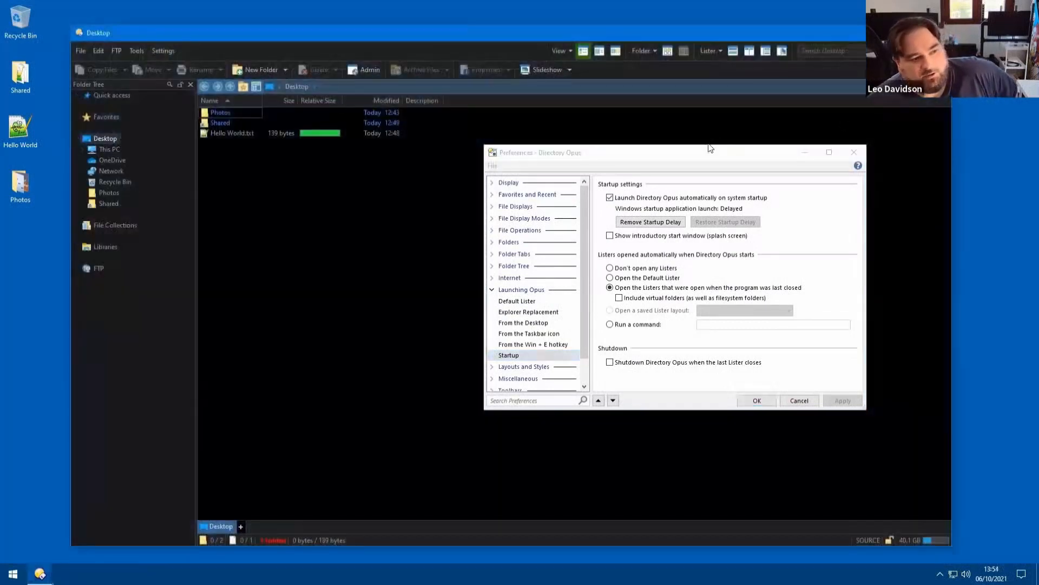
Exit Directory Opus completely, confirming the exit, and open a Lister again from the empty desktop.
left_click(81, 50)
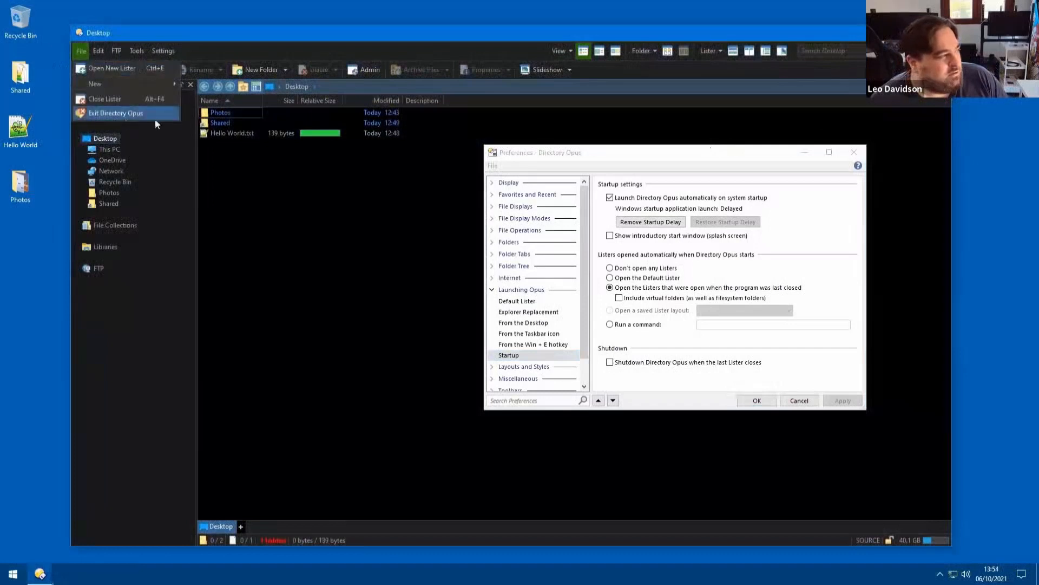
left_click(116, 115)
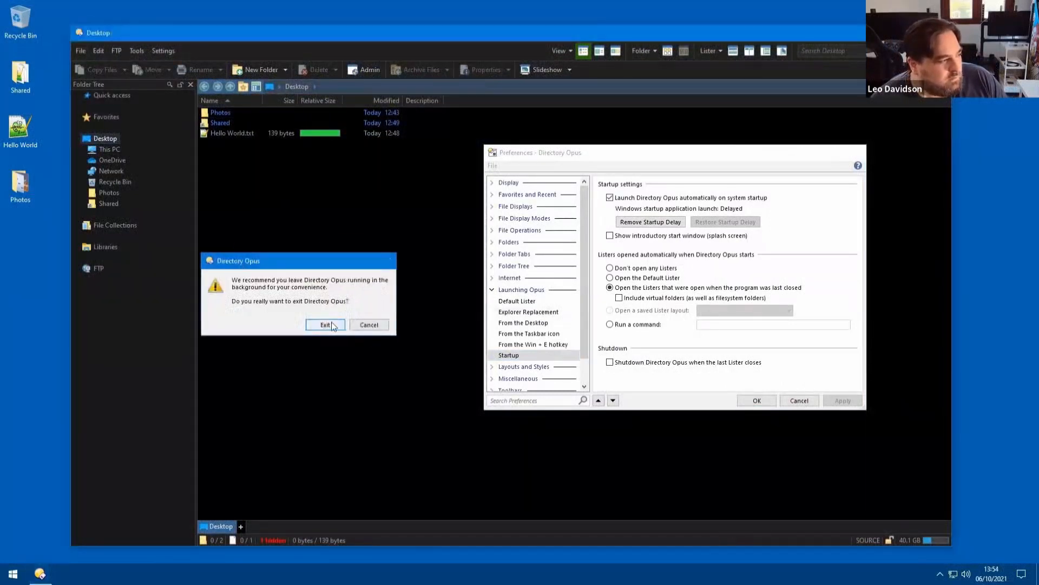
left_click(327, 323)
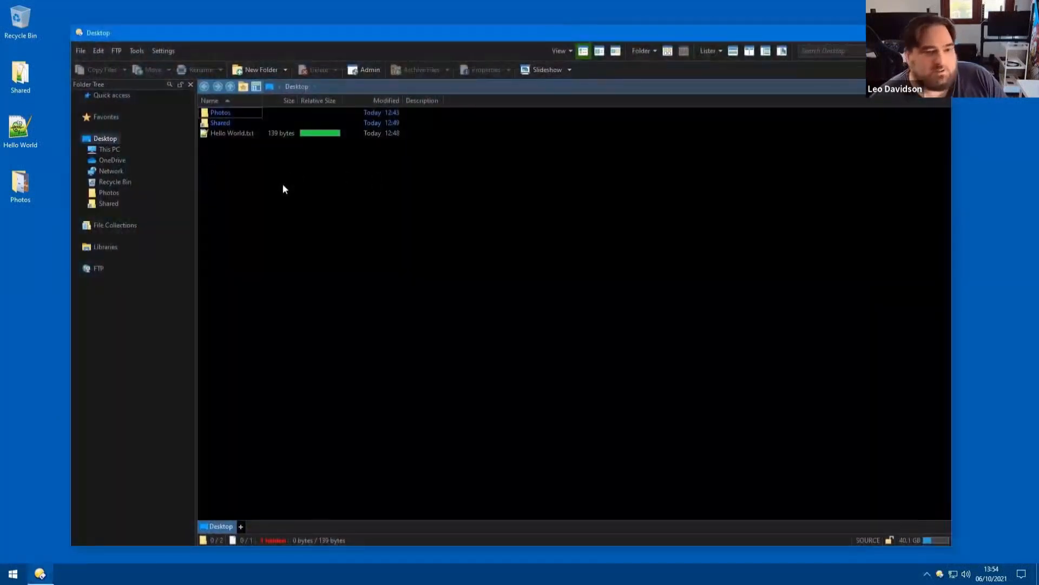
double_click(389, 14)
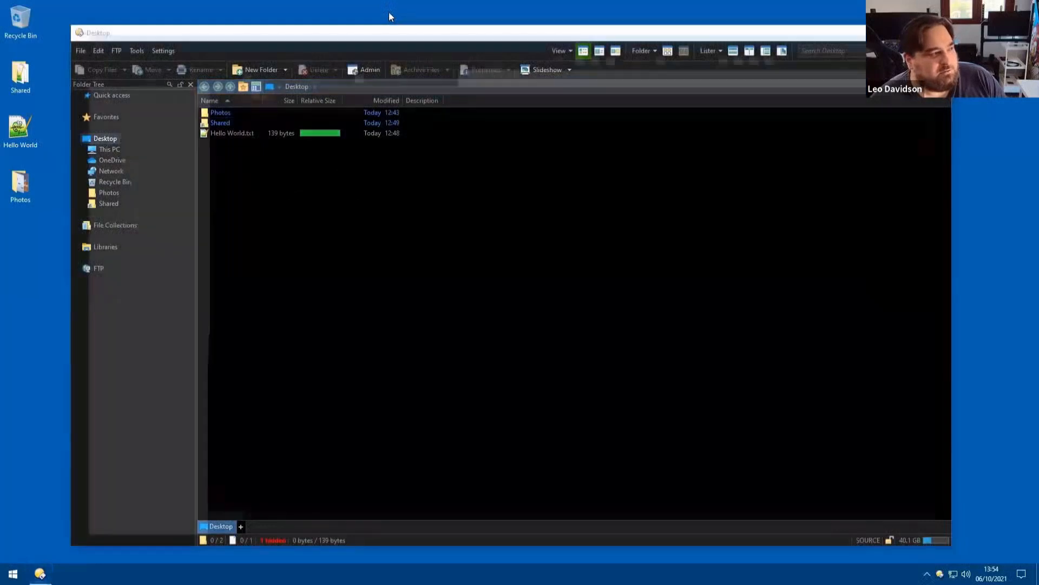
left_click(623, 263)
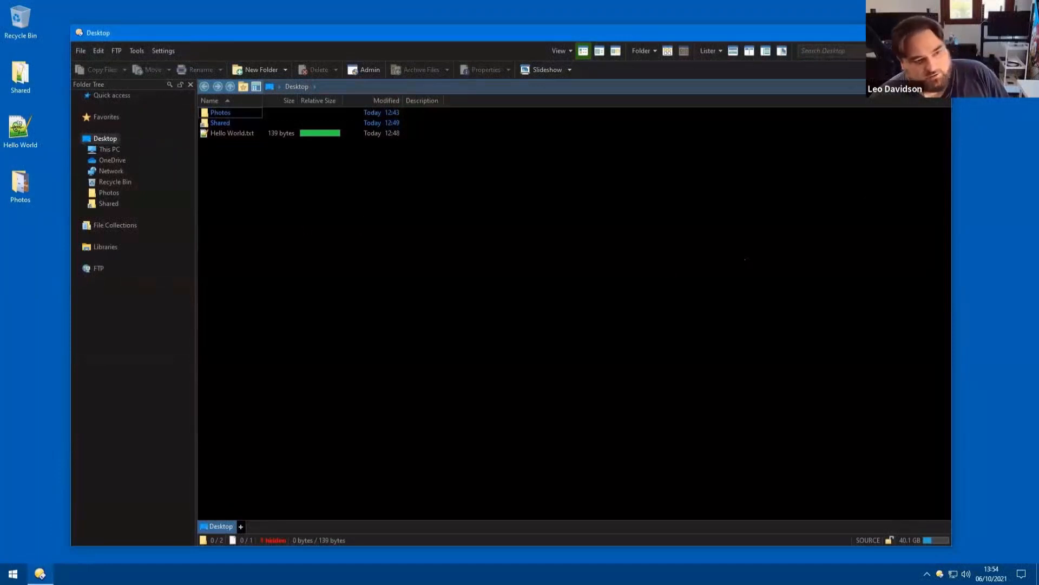
Enable "Shutdown Directory Opus when the last Lister closes" in the Startup preferences, and close the Lister.
left_click(163, 51)
left_click(180, 72)
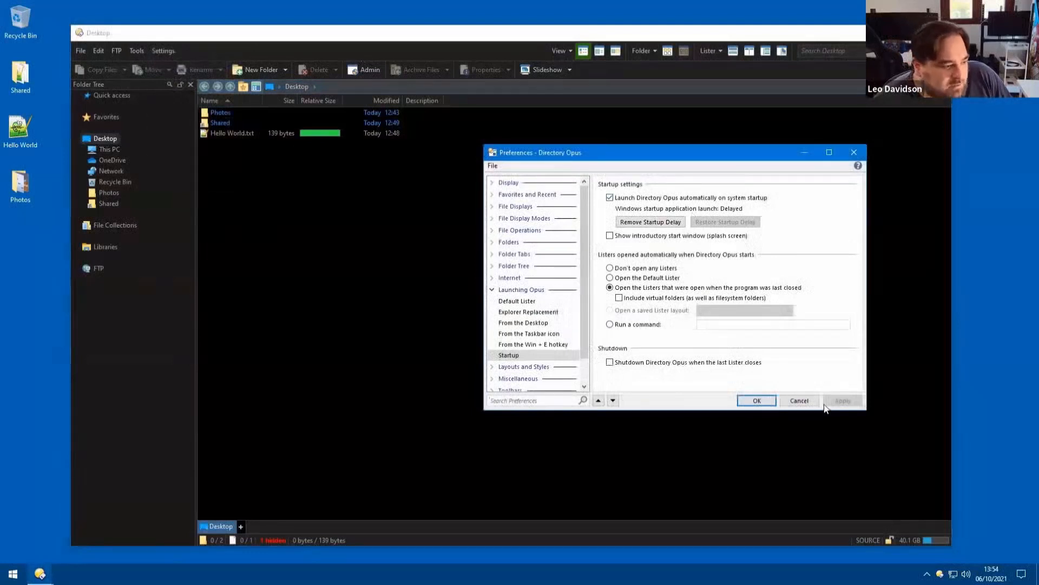
left_click(625, 366)
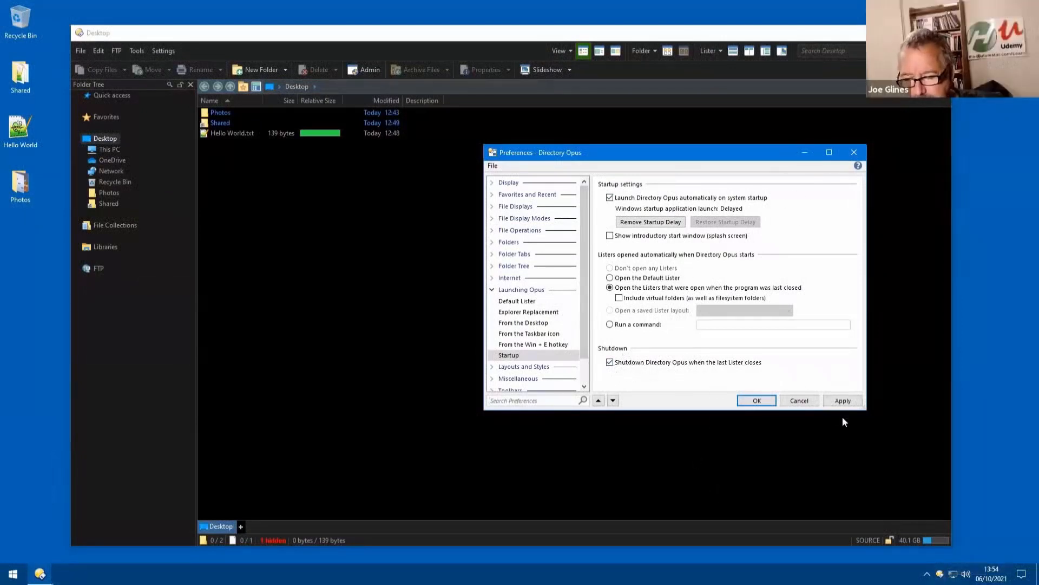
left_click(756, 400)
left_click(942, 33)
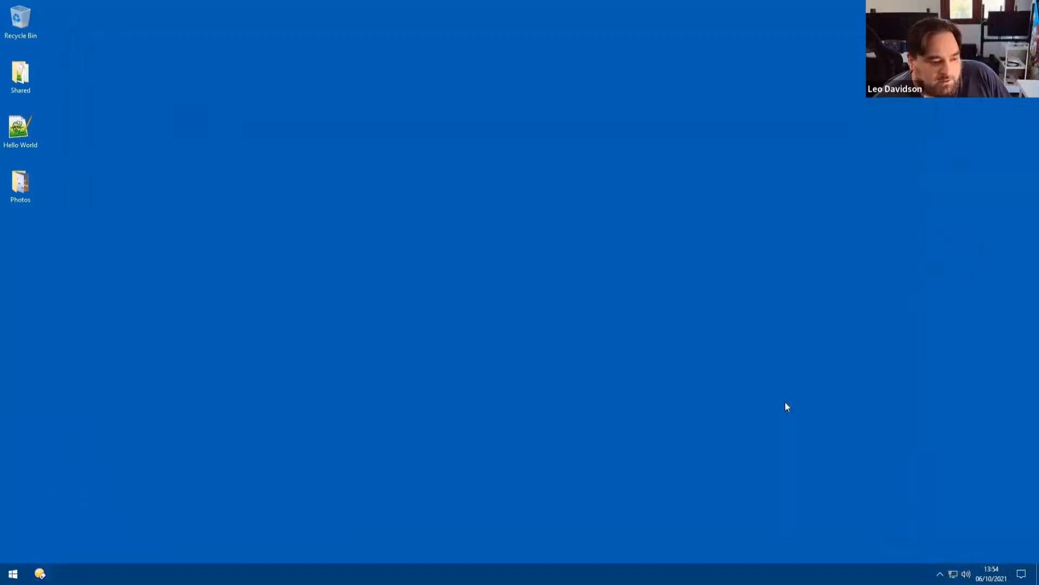
Reopen a Lister from the empty desktop and disable "Shutdown Directory Opus when the last Lister closes" in the Startup preferences.
double_click(229, 221)
left_click(164, 51)
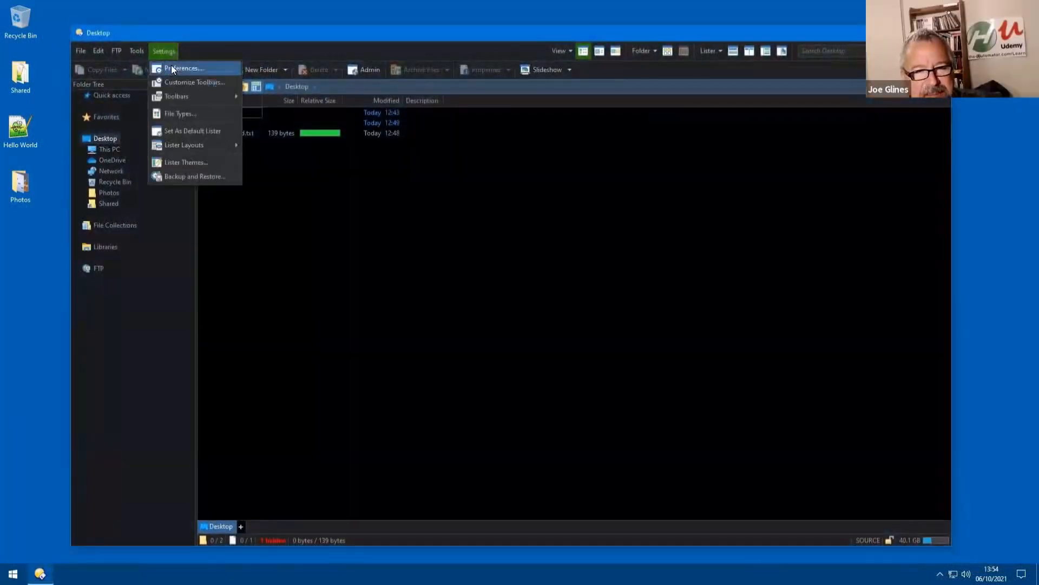
left_click(172, 67)
left_click(642, 361)
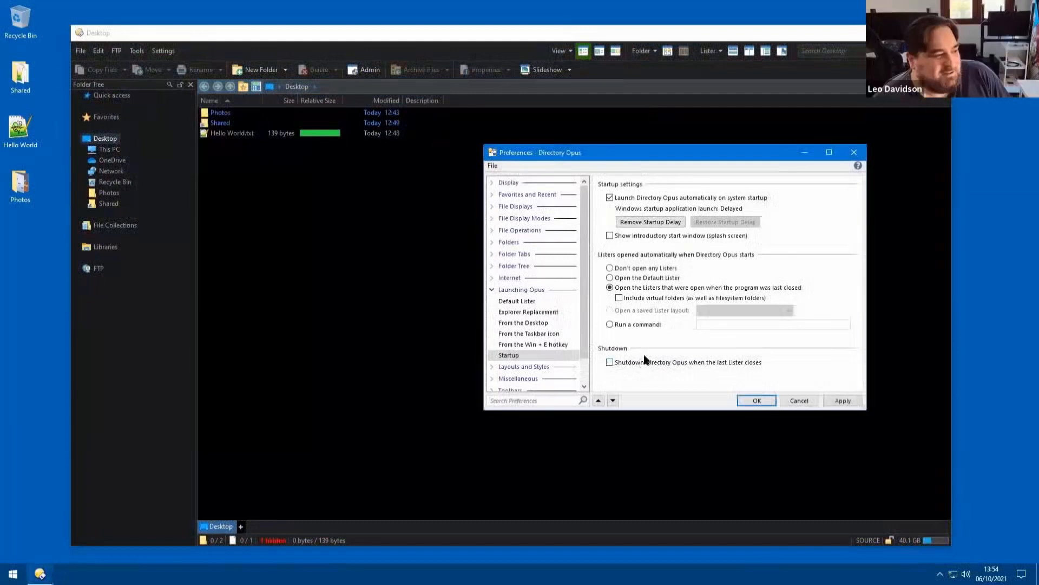
left_click(756, 401)
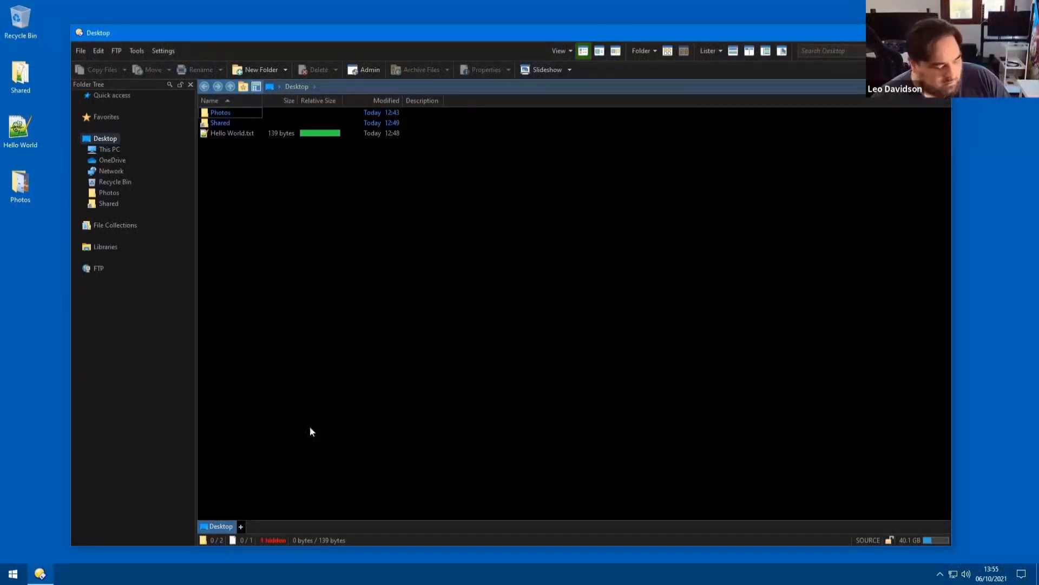
Add five new Desktop folder tabs to the Lister.
key("ctrl+t")
key("ctrl+t")
key("ctrl+t")
key("ctrl+t")
key("ctrl+t")
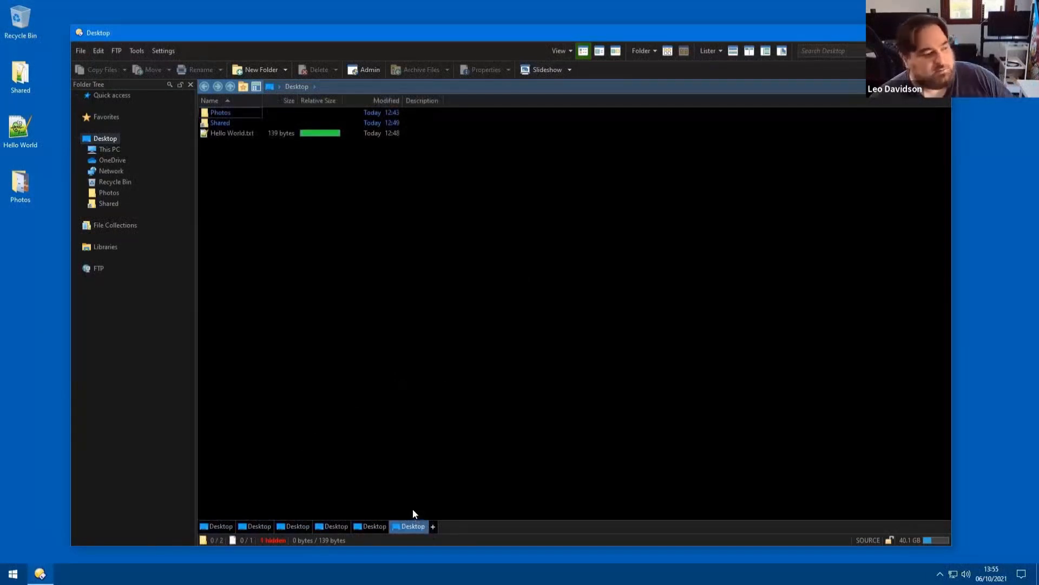
Close four of the extra Desktop folder tabs, leaving two in the Lister.
middle_click(249, 526)
middle_click(249, 526)
middle_click(249, 526)
middle_click(249, 526)
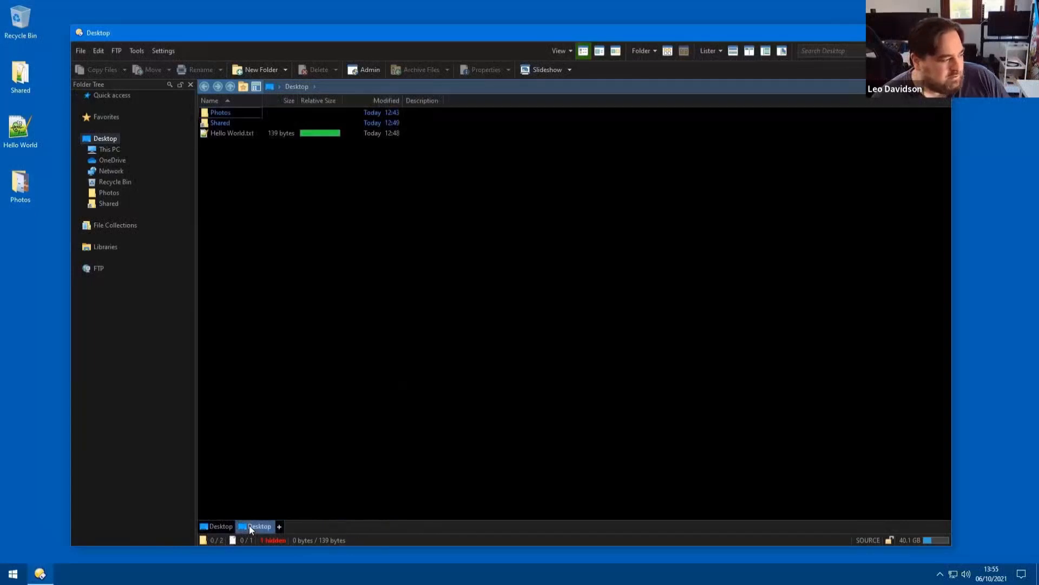
Close the extra Desktop tab and split the Lister into two file displays, trying vertical before settling on Dual Horizontal.
middle_click(249, 526)
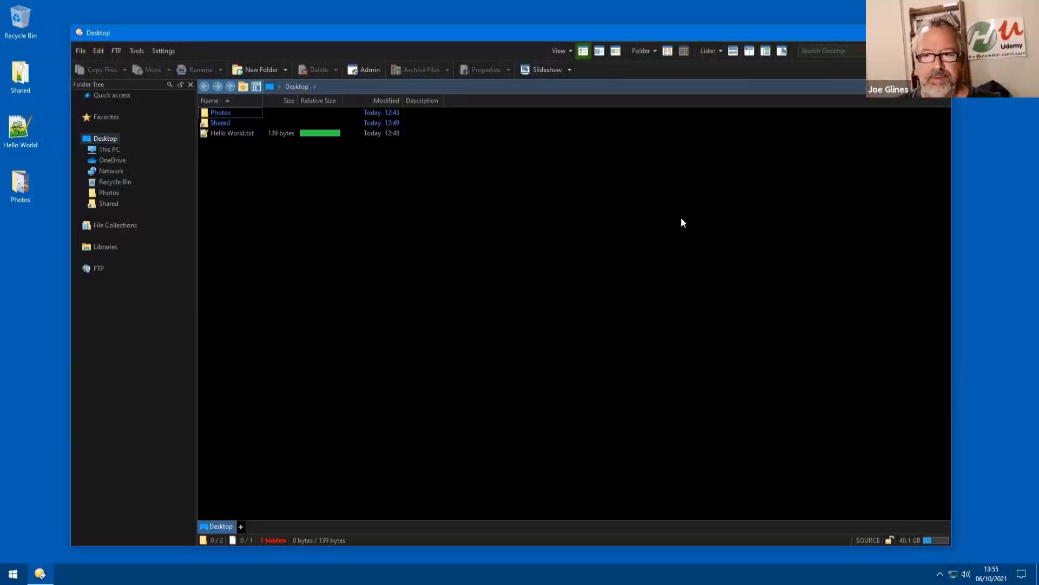
left_click(734, 51)
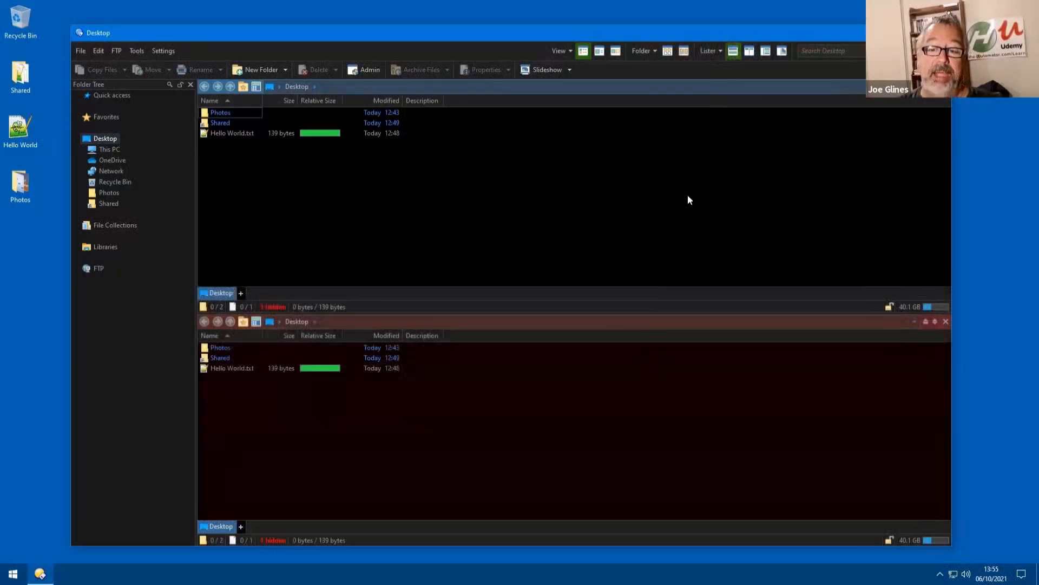
left_click(751, 51)
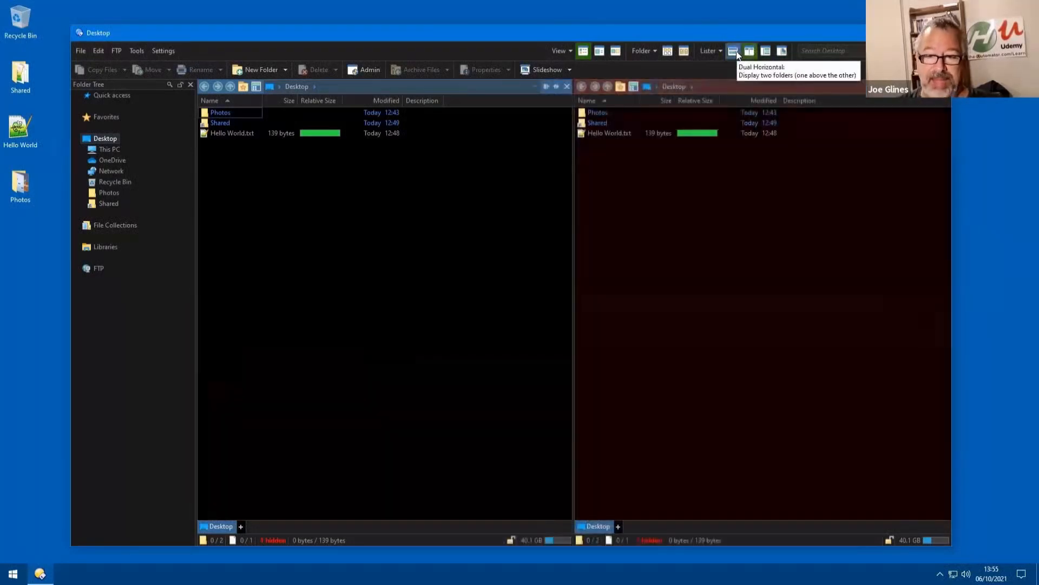
left_click(734, 51)
left_click(710, 382)
left_click(676, 165)
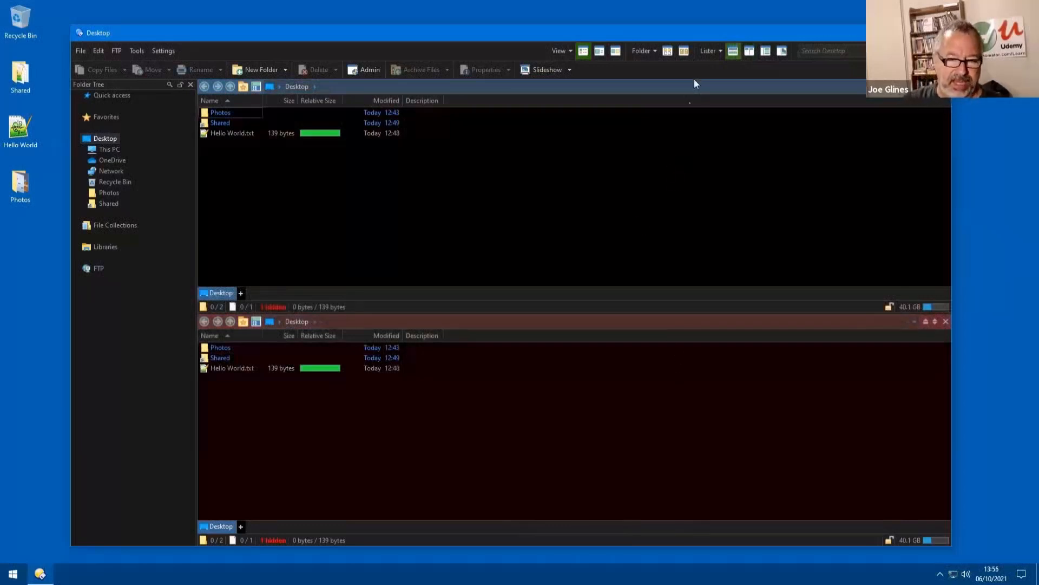
Move the focus from the folder tree to the lower file display and open its Photos folder.
left_click(702, 54)
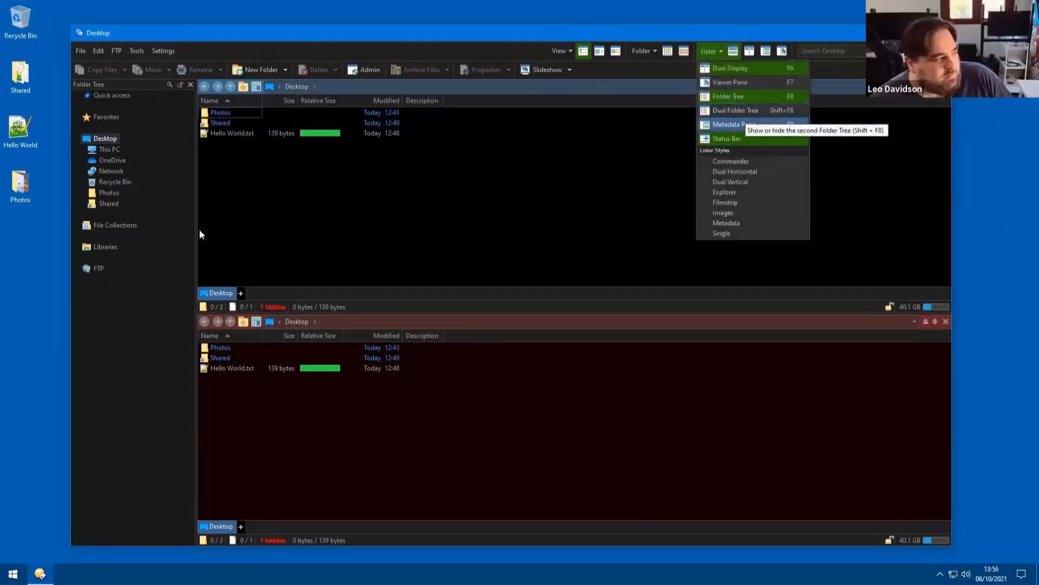
left_click(157, 405)
key("Tab")
key("Tab")
key("Tab")
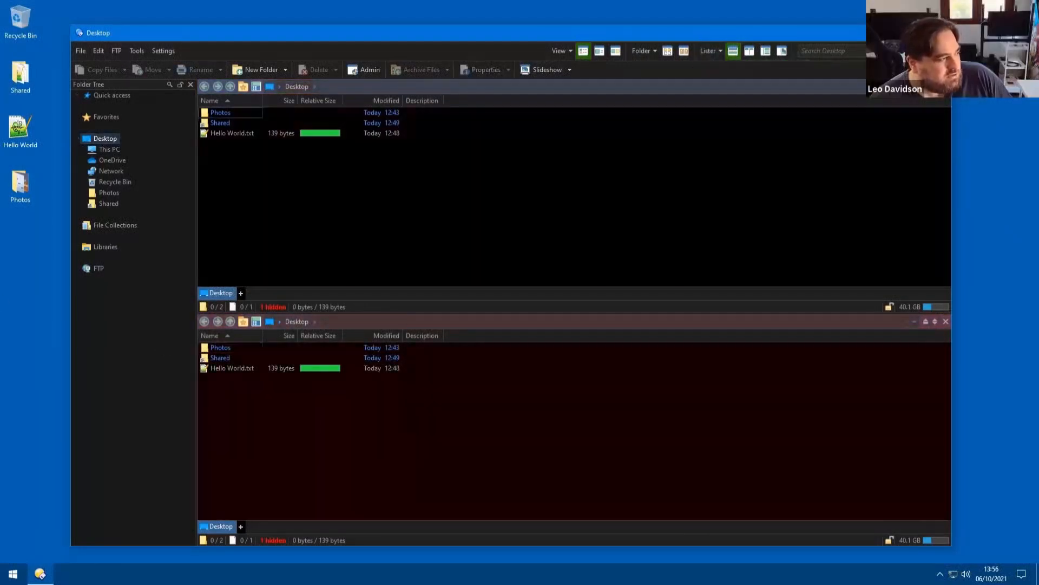
key("Tab")
key("Tab")
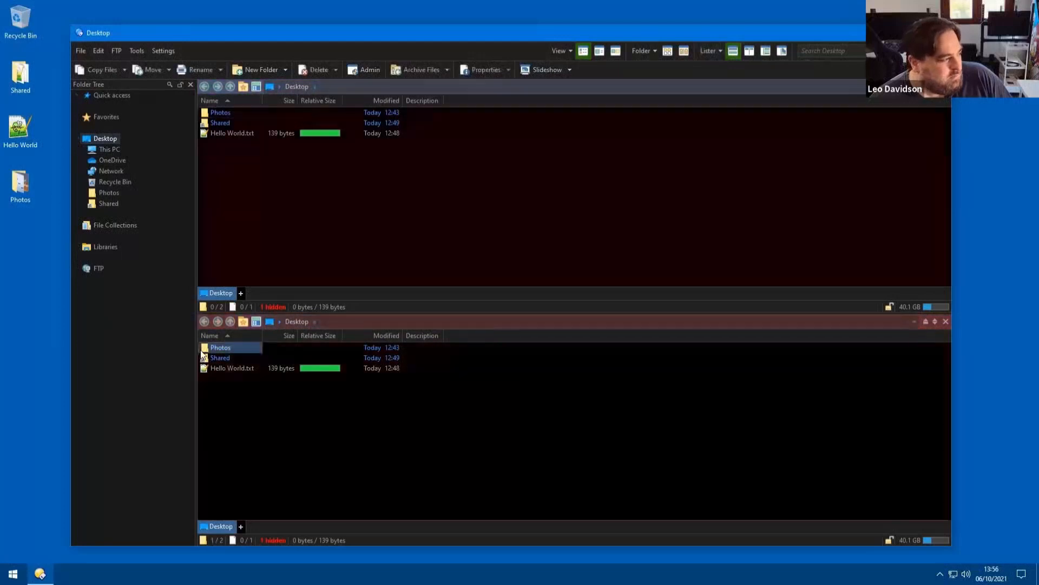
key("Return")
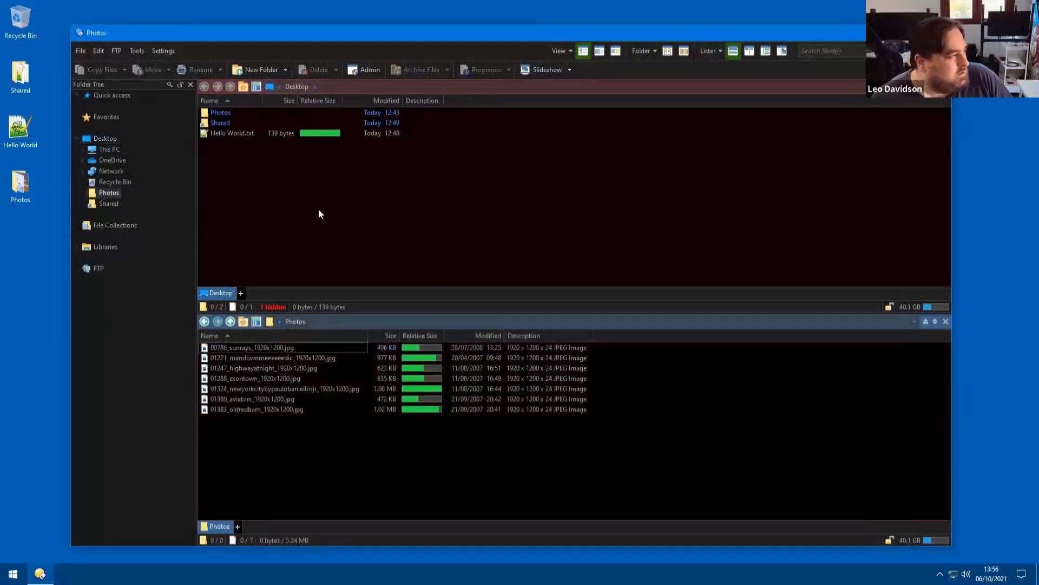
Turn on Dual Folder Tree and switch the active side between the Desktop and Photos file displays.
left_click(376, 206)
left_click(517, 433)
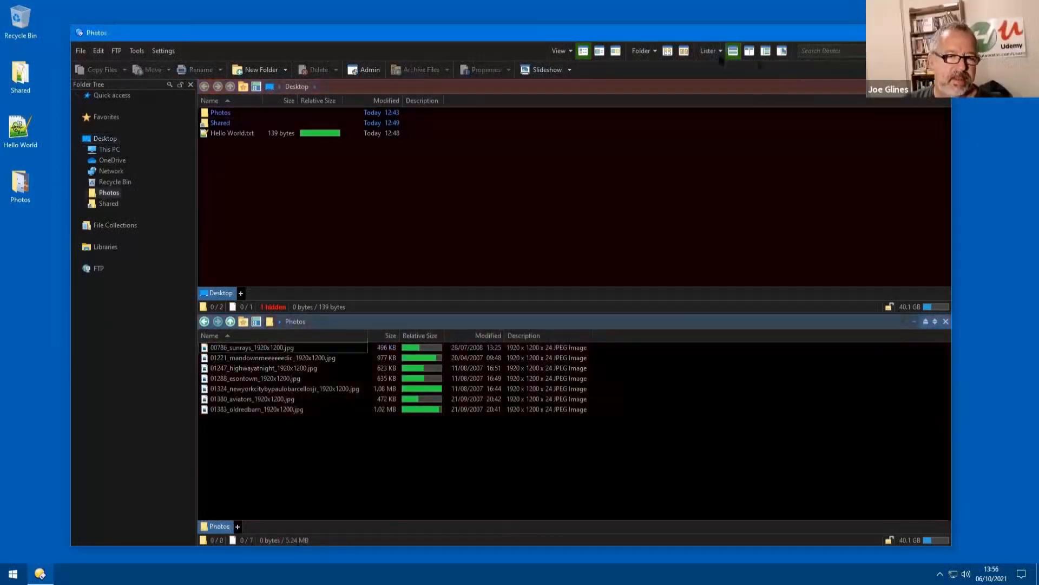
left_click(709, 47)
left_click(706, 111)
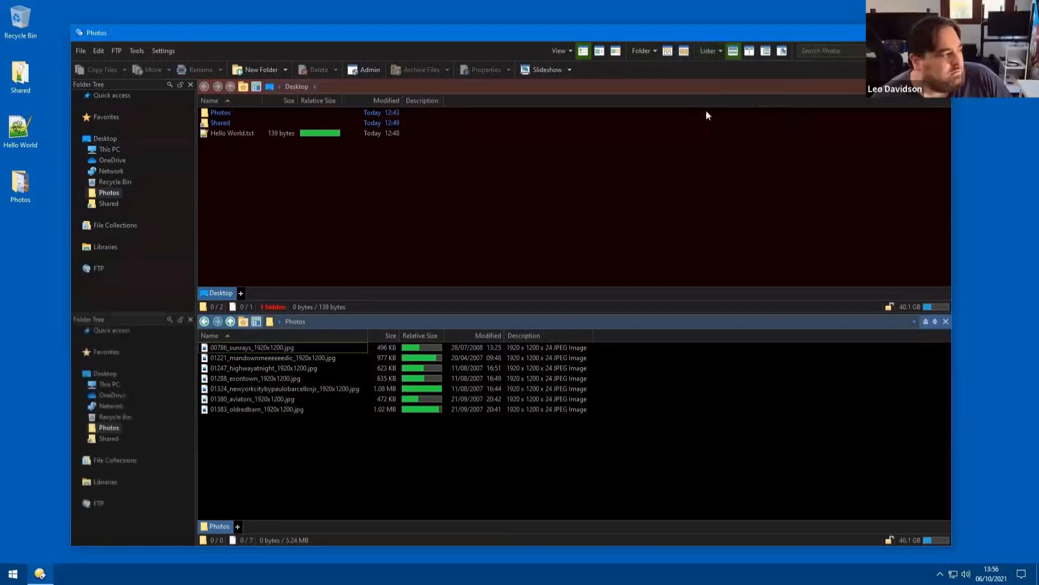
left_click(331, 170)
left_click(390, 443)
left_click(674, 216)
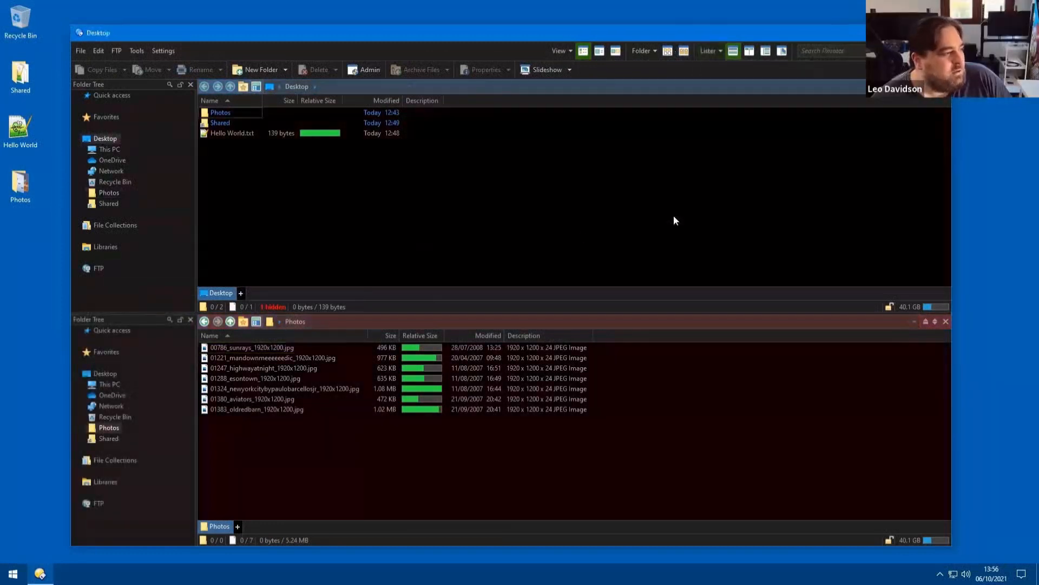
Arrange the two file displays side by side and narrow the second folder tree beside the Photos listing.
left_click(749, 51)
left_click_drag(450, 308, 505, 314)
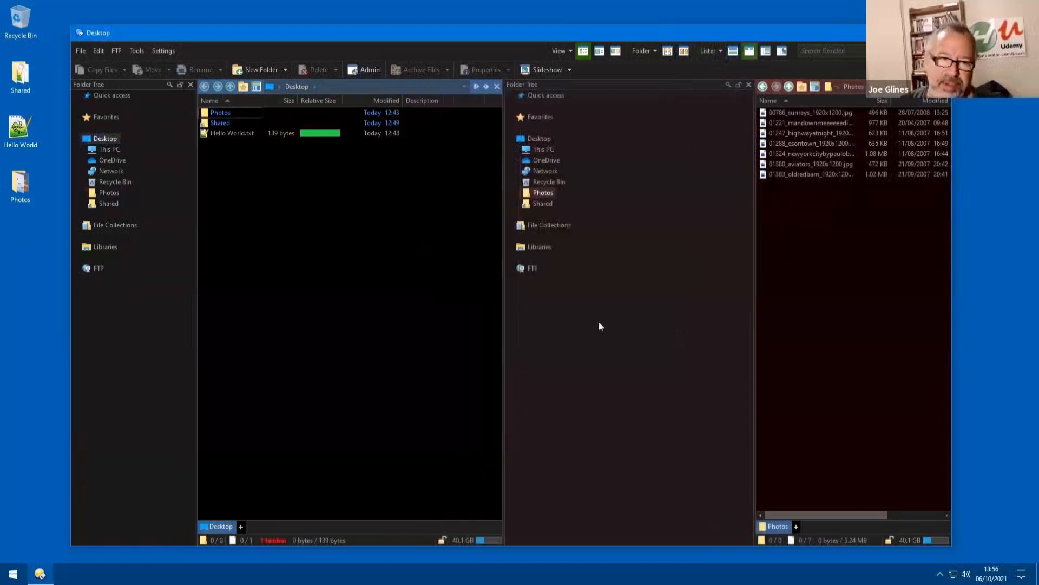
left_click_drag(750, 333, 621, 338)
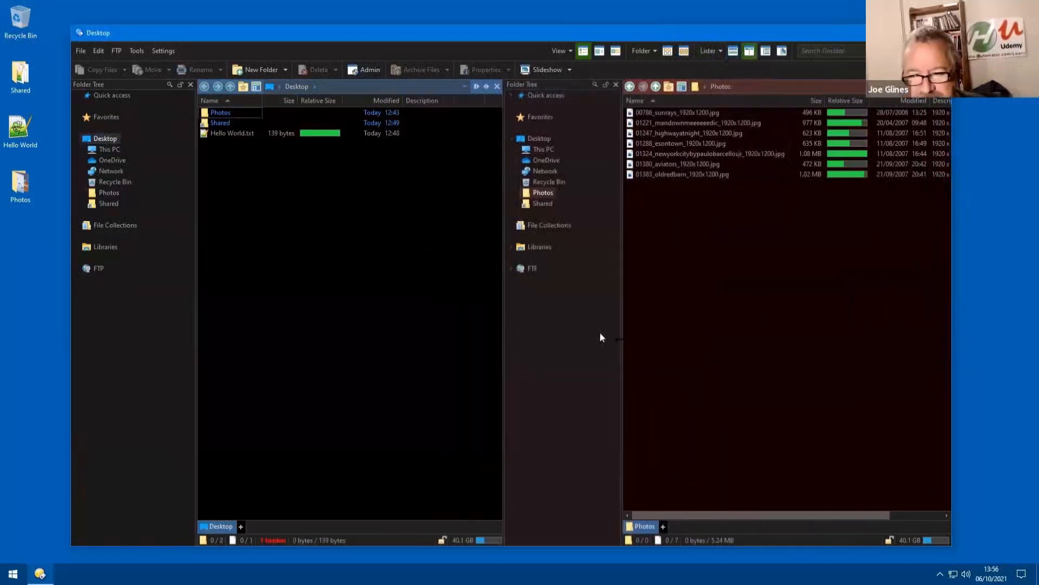
Turn off Dual Folder Tree so only one folder tree is shown.
left_click(706, 52)
left_click(754, 110)
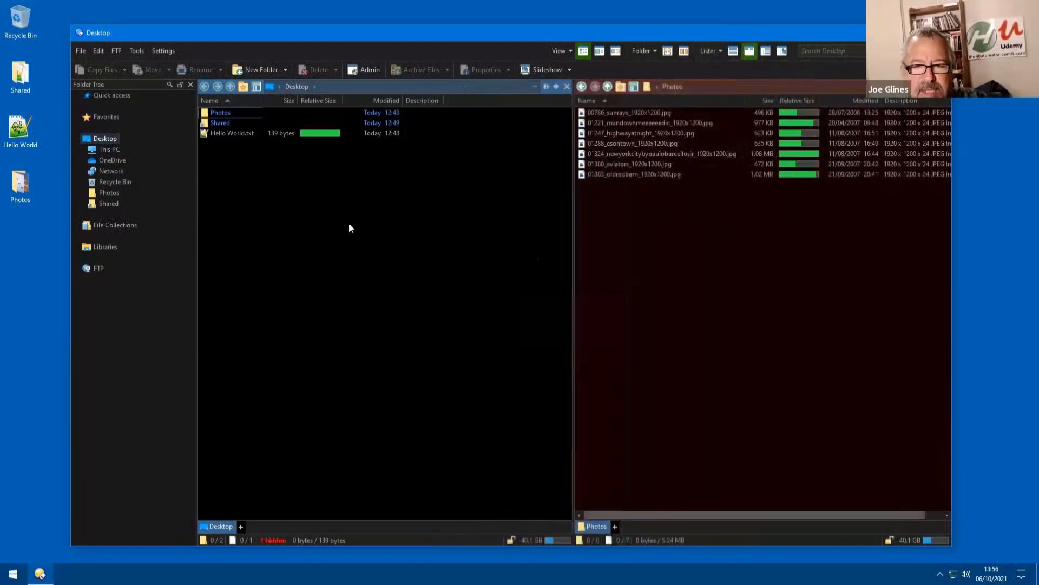
Go to the /home alias in the Desktop file display.
mouse_move(226, 115)
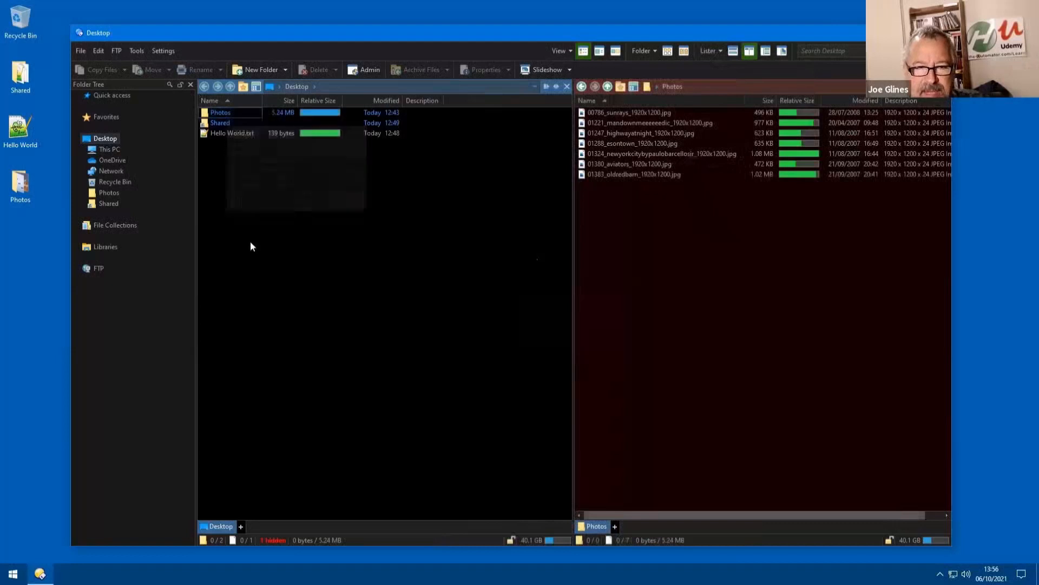
type("/home")
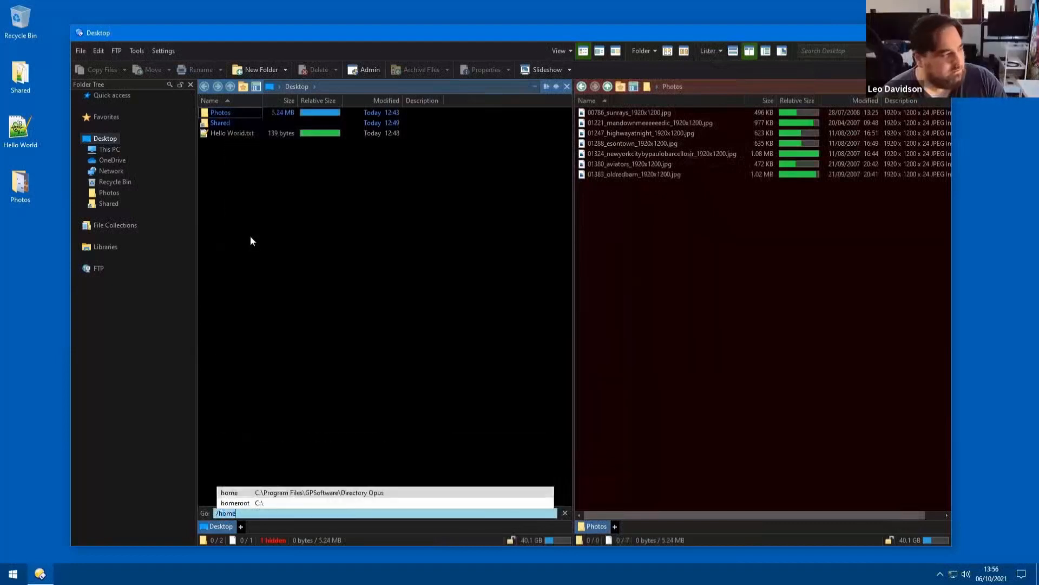
key("Return")
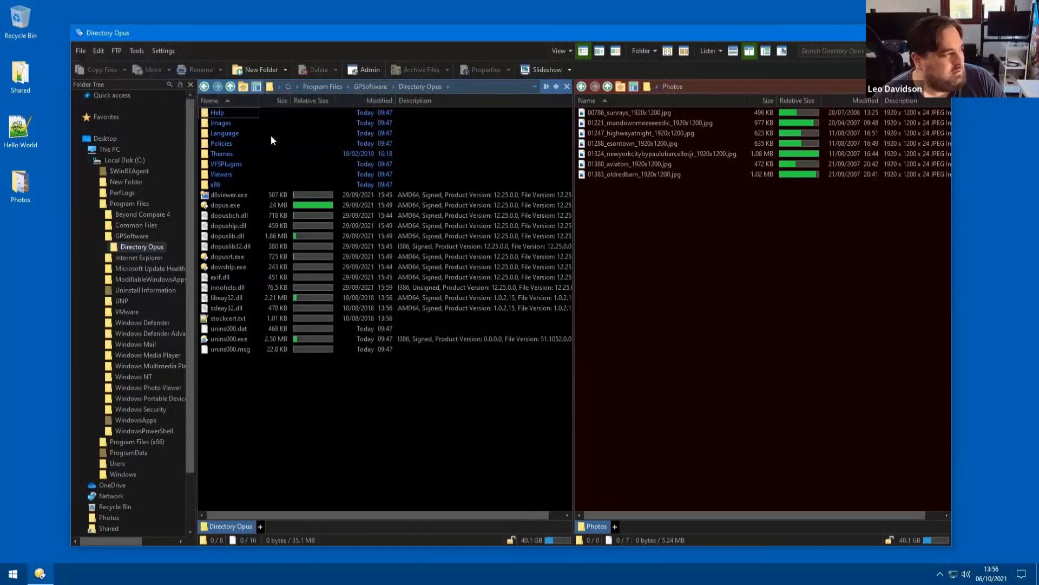
Open the Help folder, go back up four parent levels, and display ModifiableWindowsApps from the folder tree.
double_click(242, 111)
left_click(230, 87)
left_click(230, 86)
left_click(230, 87)
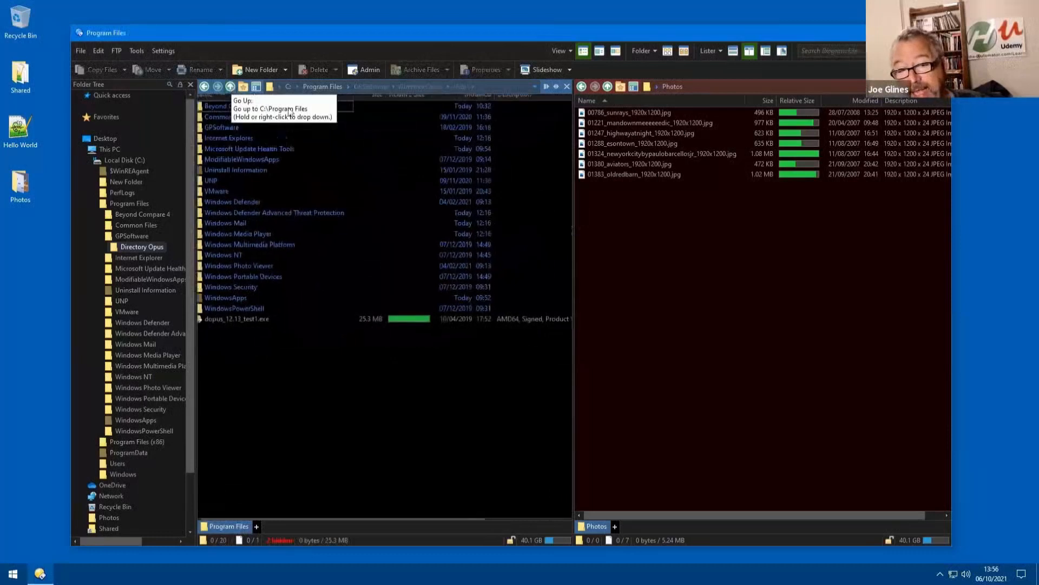
left_click(230, 86)
left_click(155, 278)
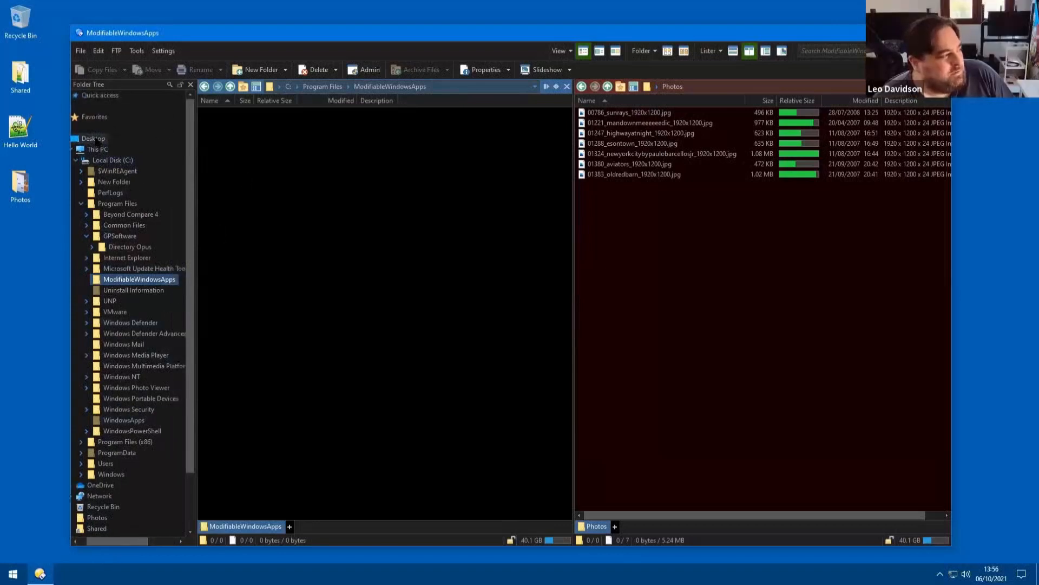
Collapse the Desktop branch and expand Quick access in the folder tree.
left_click_drag(105, 543, 94, 540)
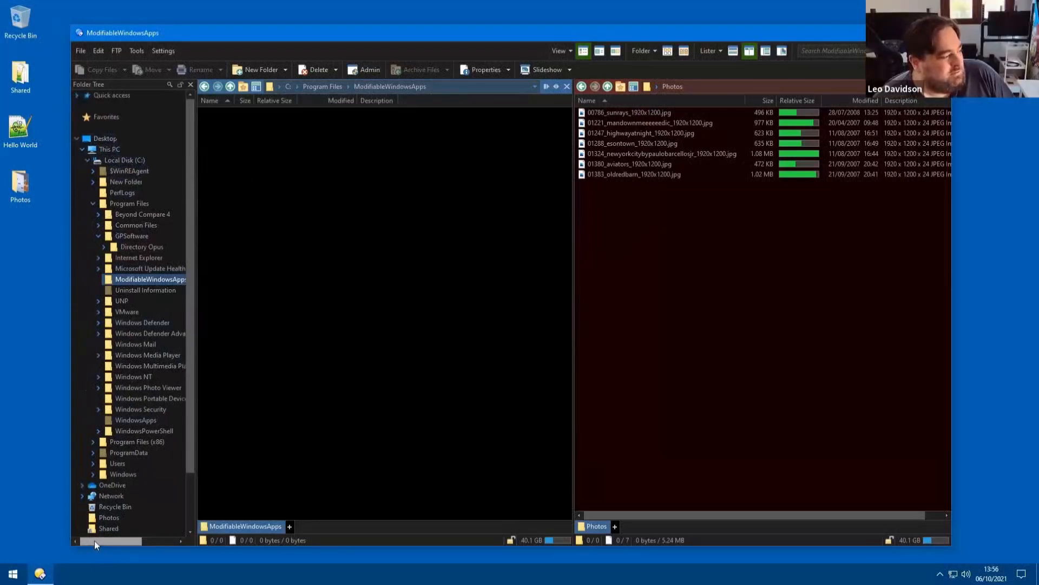
left_click(77, 138)
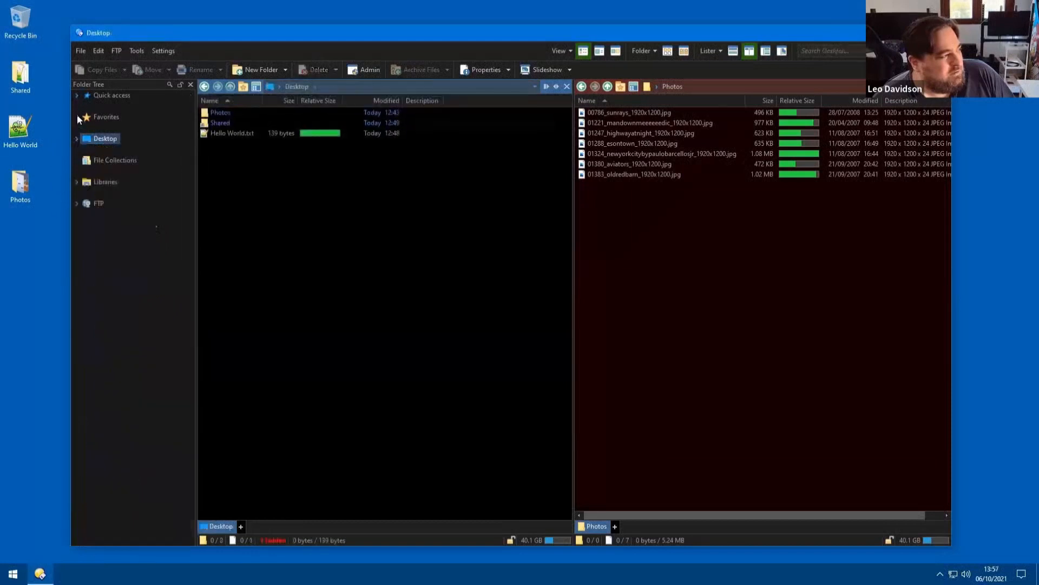
left_click(77, 96)
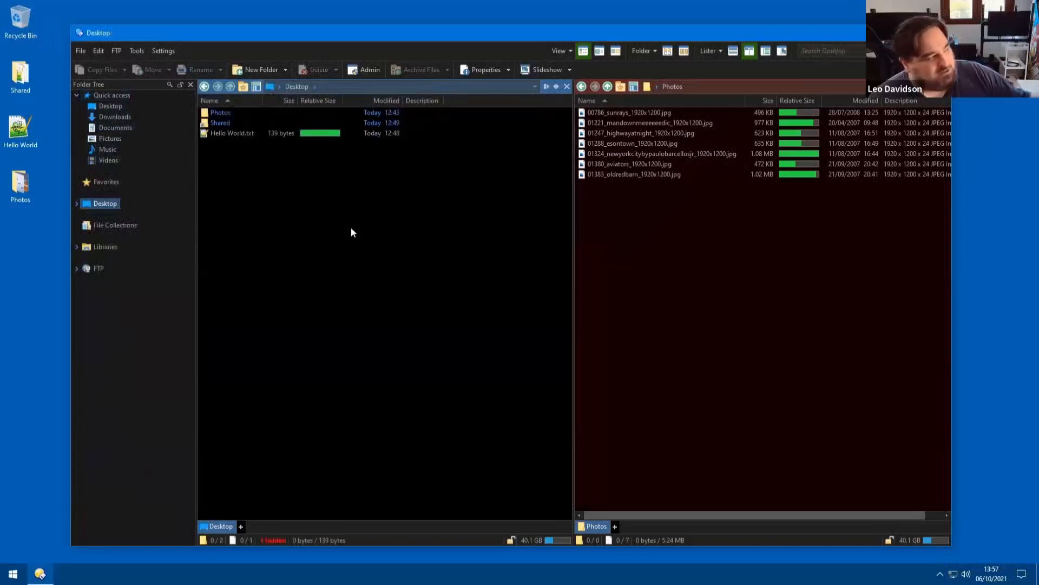
Add the Desktop folder to Favorites and check the Favorites list for it.
left_click(242, 86)
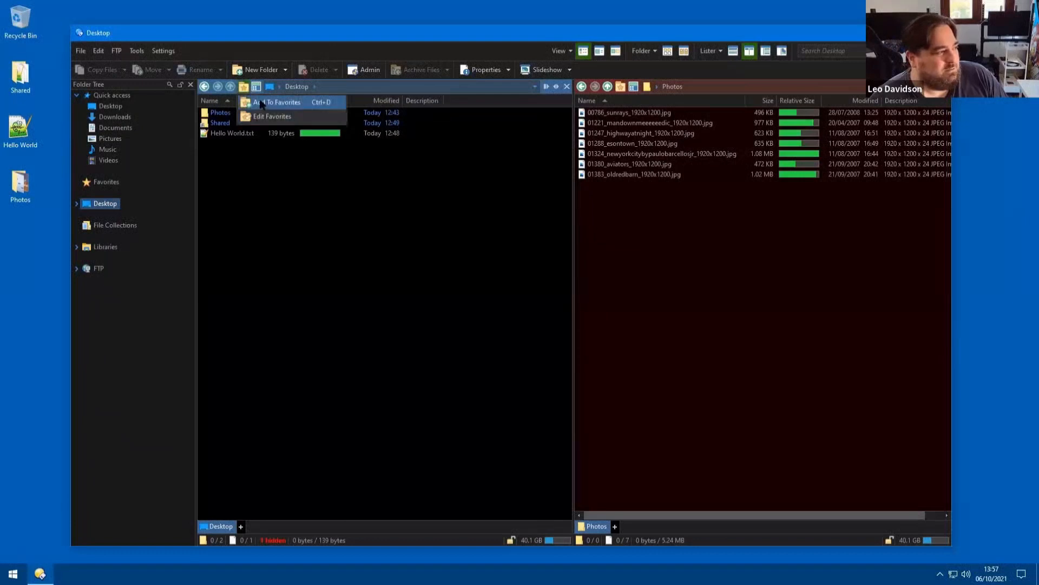
left_click(259, 102)
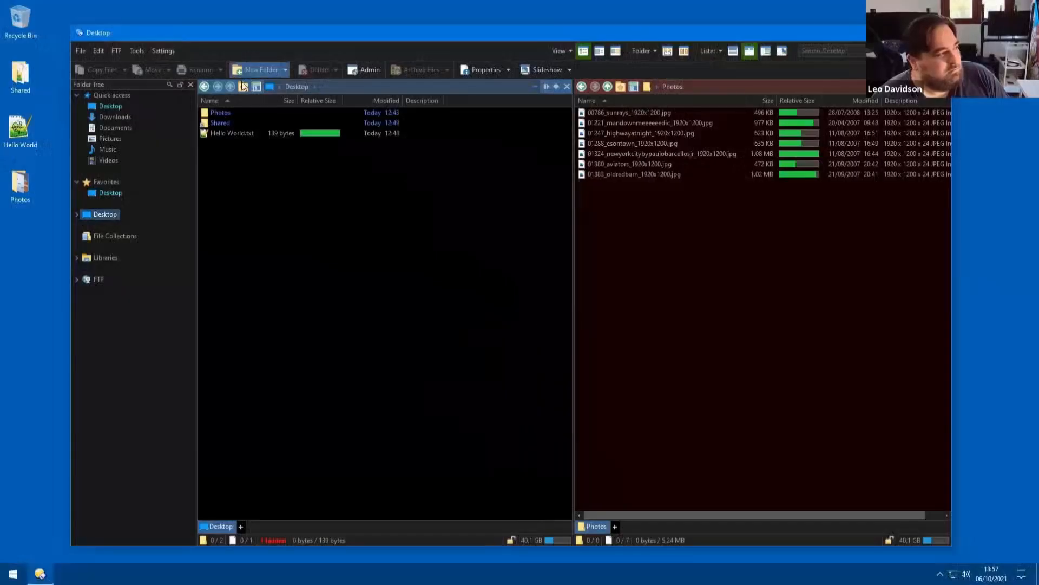
left_click(242, 87)
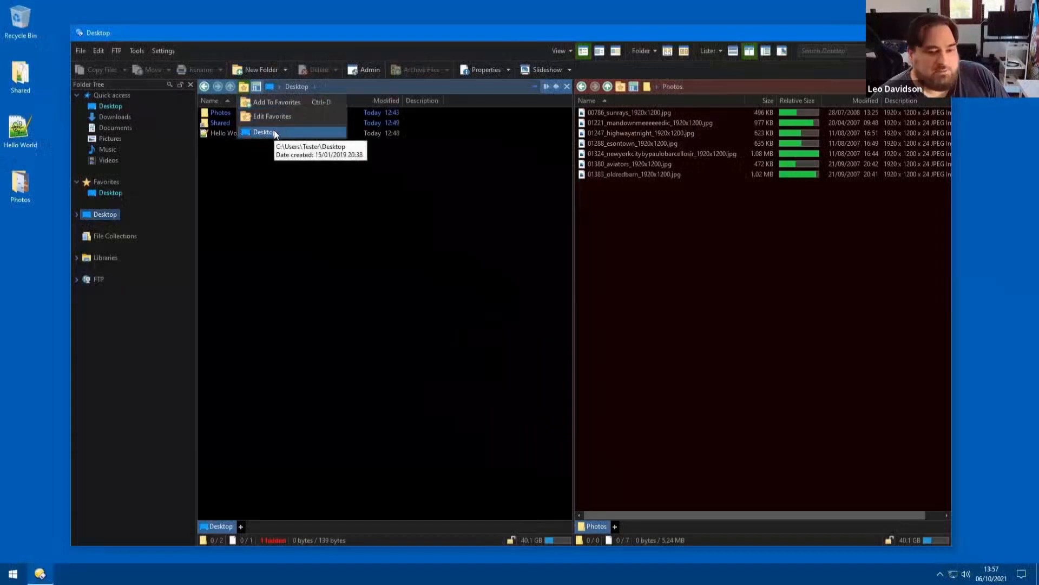
left_click(273, 194)
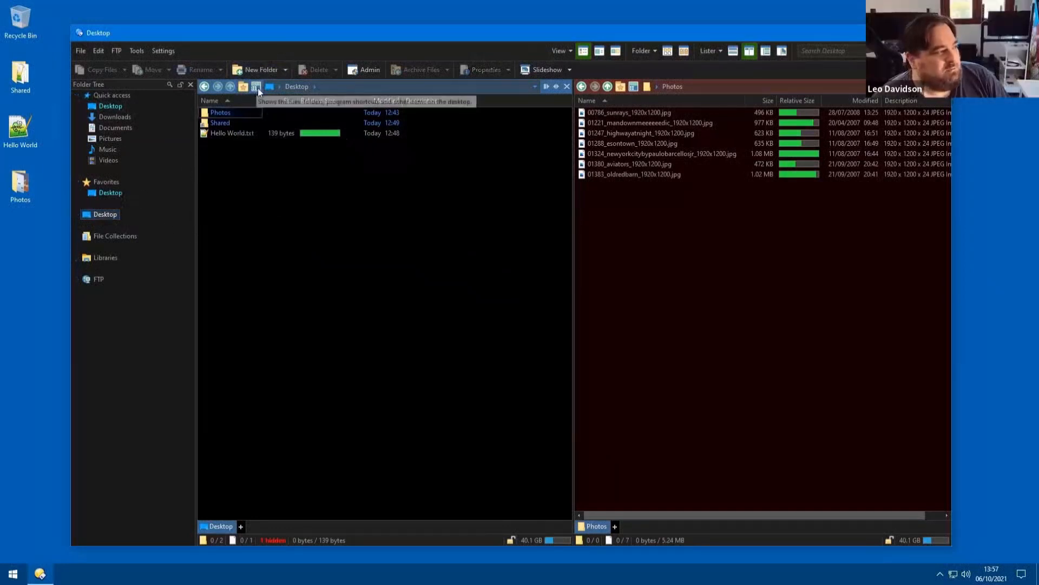
Enable the Drives toolbar in the toolbar customization and dock it vertically beside the folder tree.
right_click(230, 46)
left_click(271, 54)
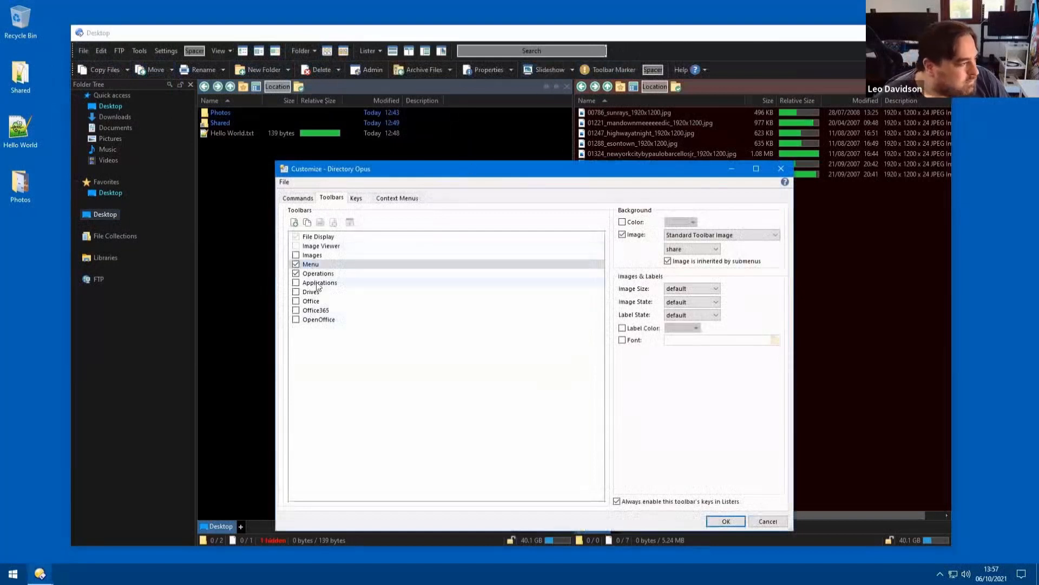
left_click(295, 291)
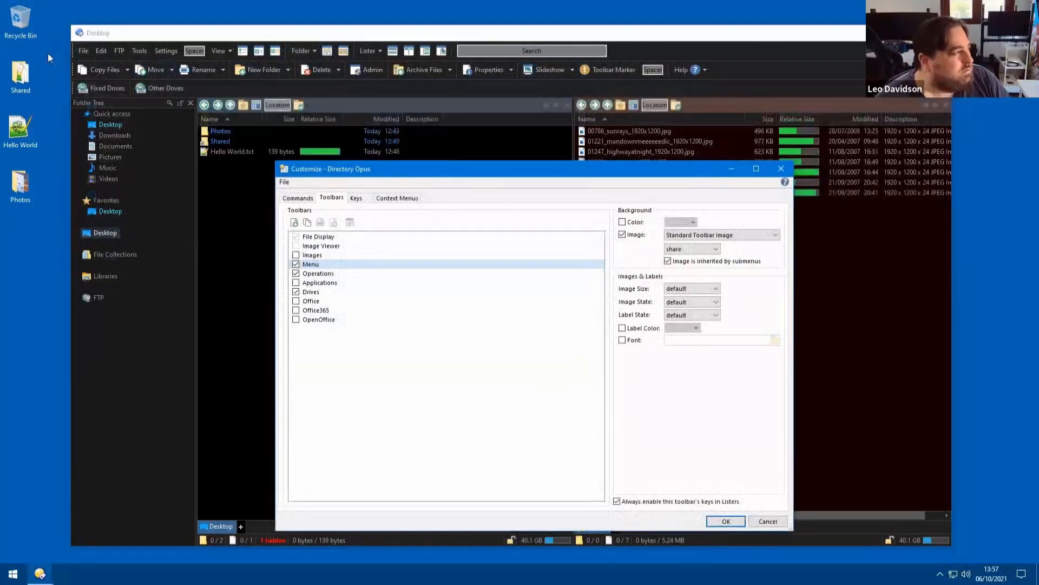
left_click_drag(74, 88, 64, 112)
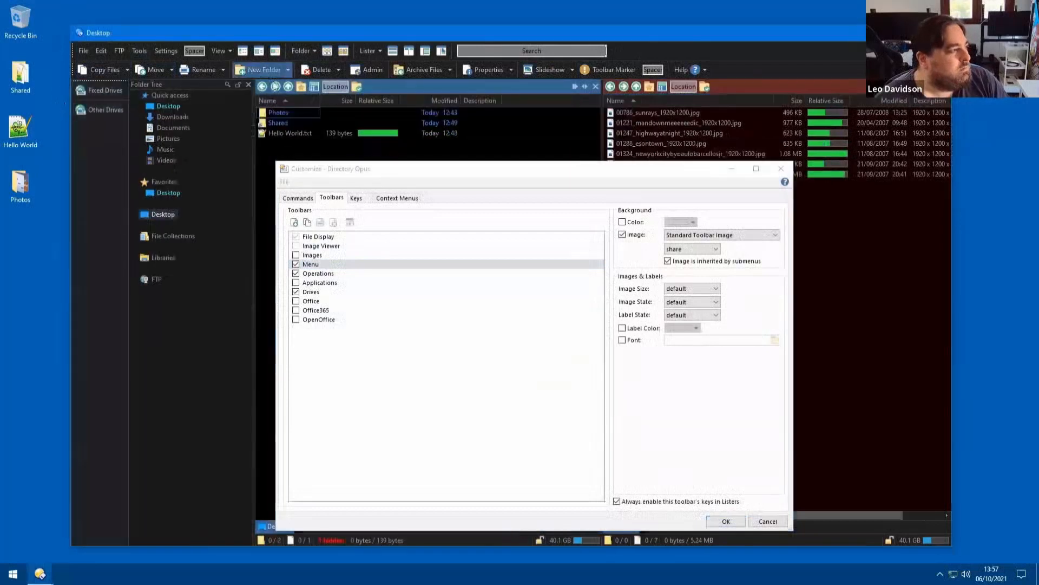
Add the Photos and Shared folders as buttons on the Drives toolbar.
left_click_drag(279, 113, 95, 139)
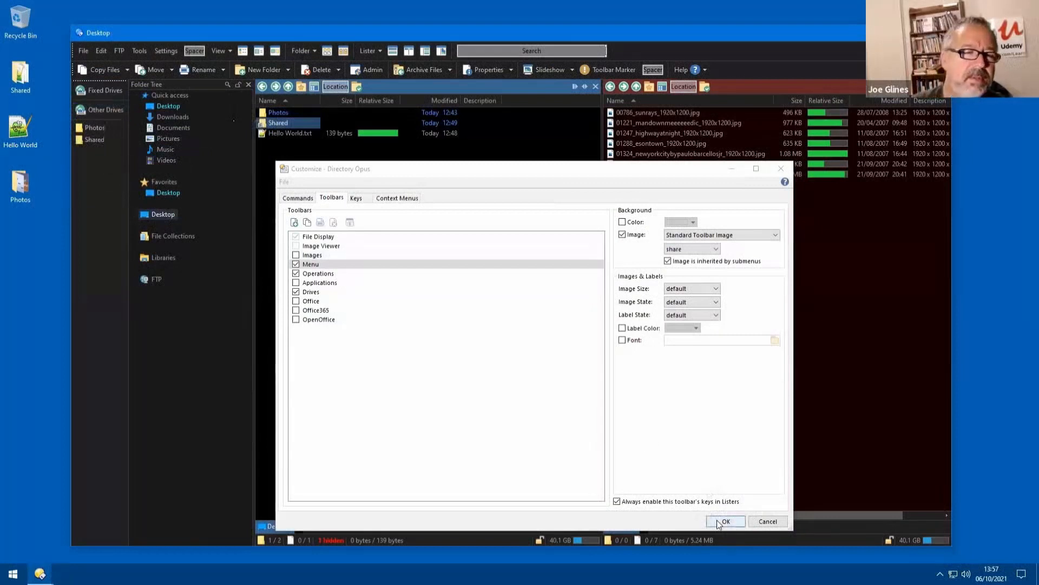
left_click(719, 523)
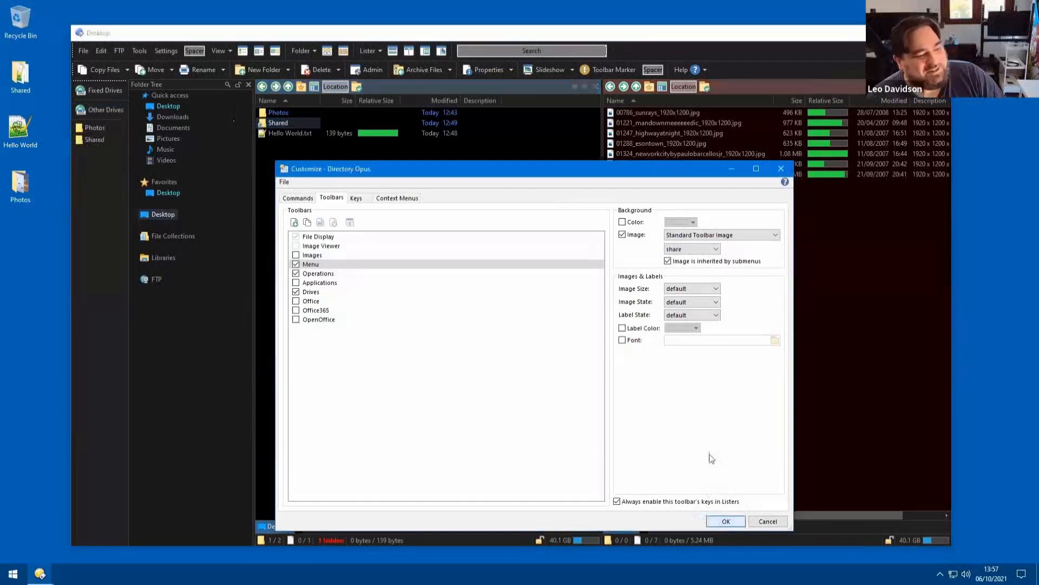
Inspect the Fixed Drives button's command definition, accept it, and finish the toolbar customization.
double_click(99, 90)
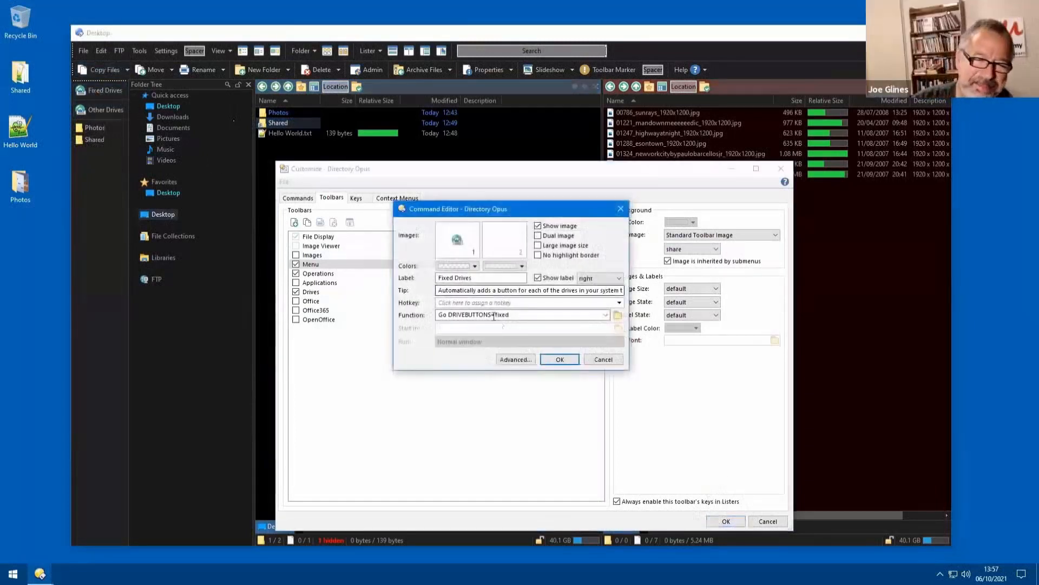
left_click(559, 359)
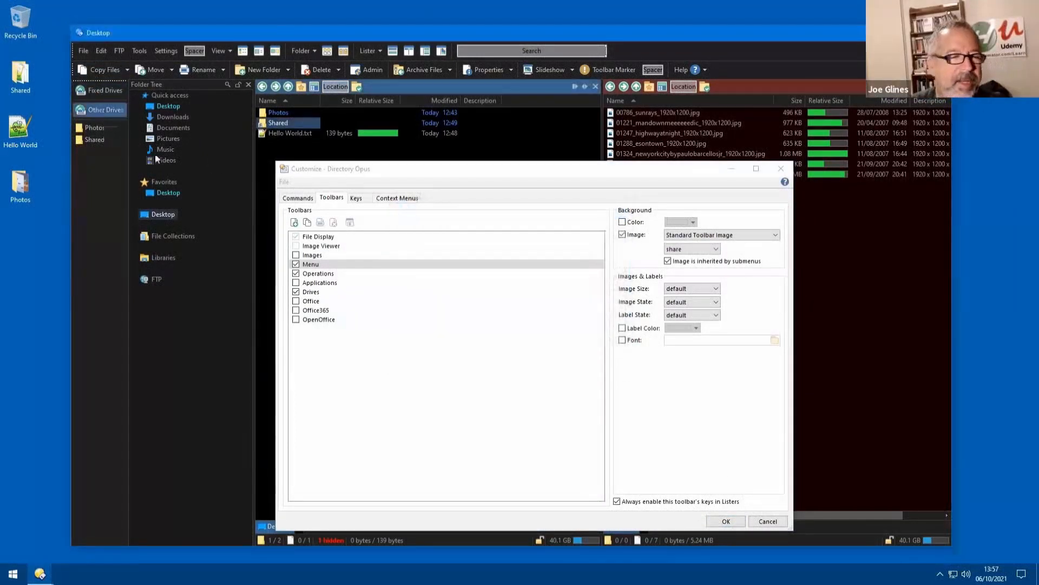
left_click(720, 522)
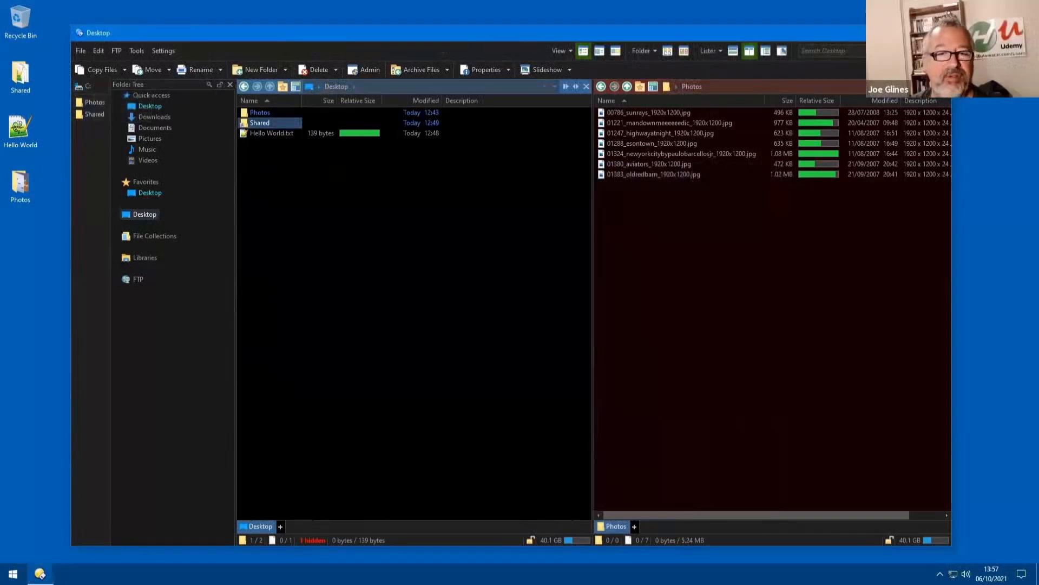
key("Escape")
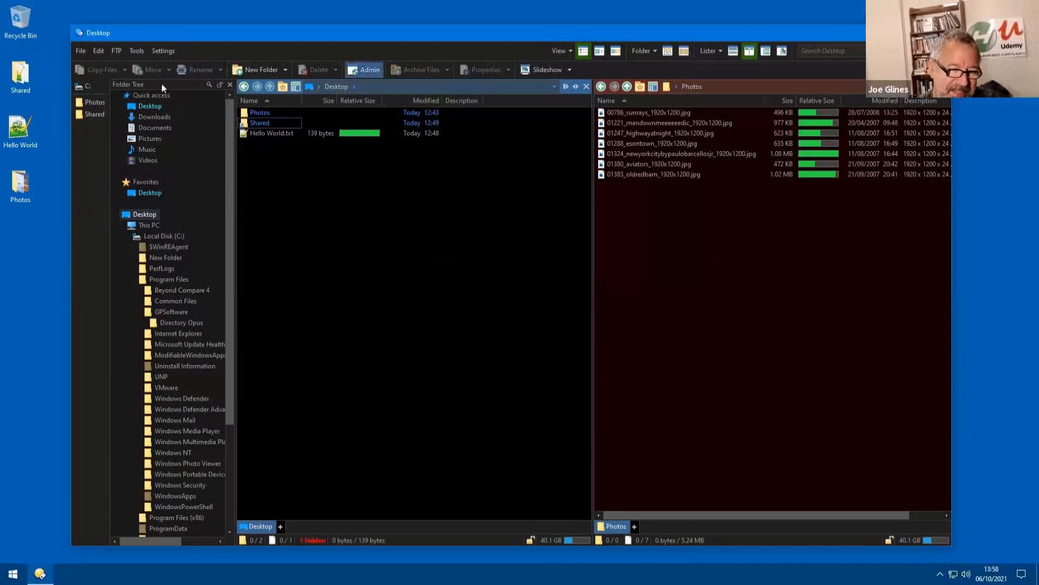
Show the C: drive through the Drives toolbar, and open This PC from the folder tree.
left_click(91, 86)
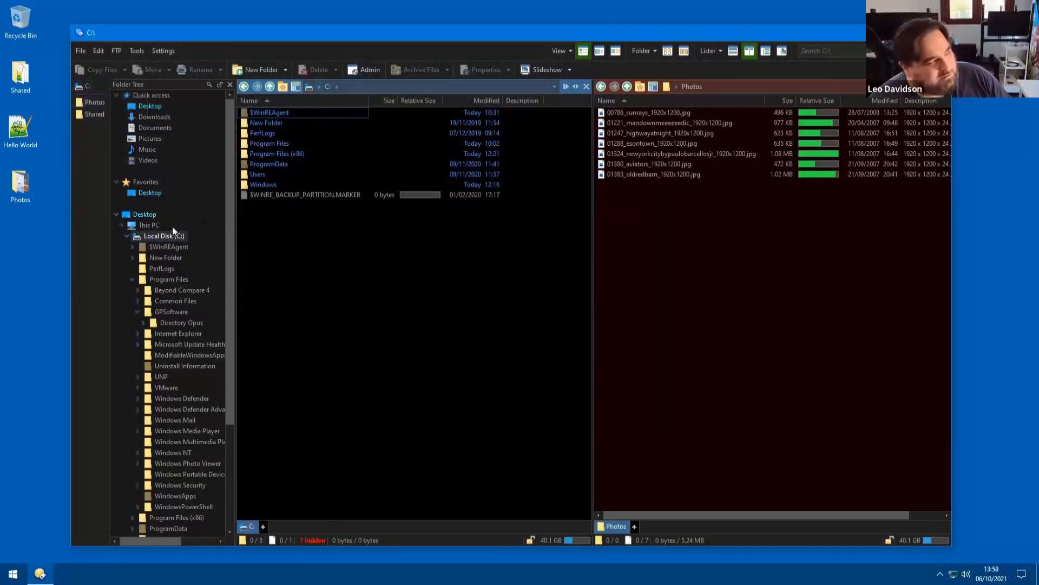
mouse_move(88, 80)
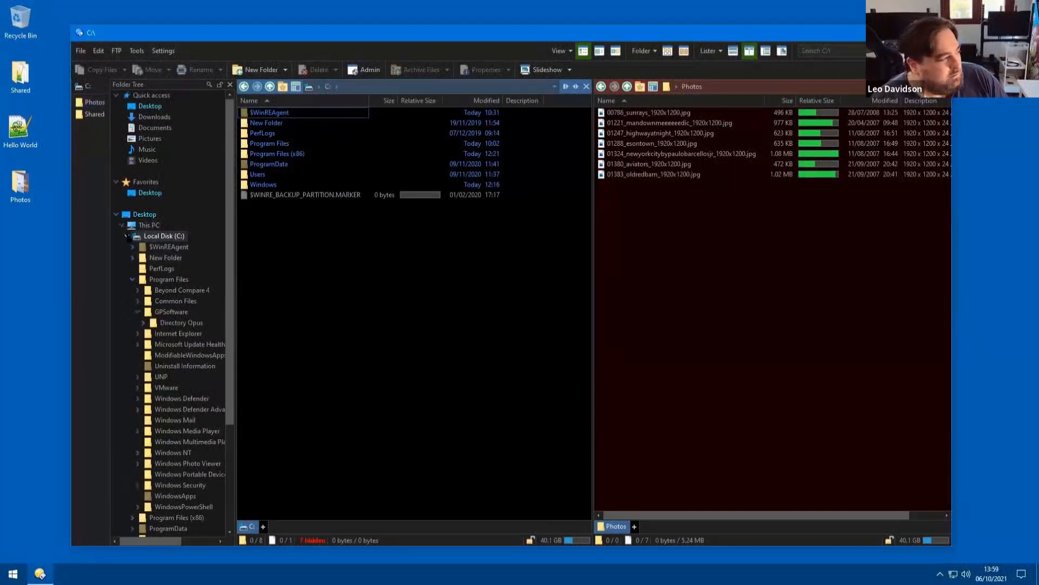
left_click(149, 222)
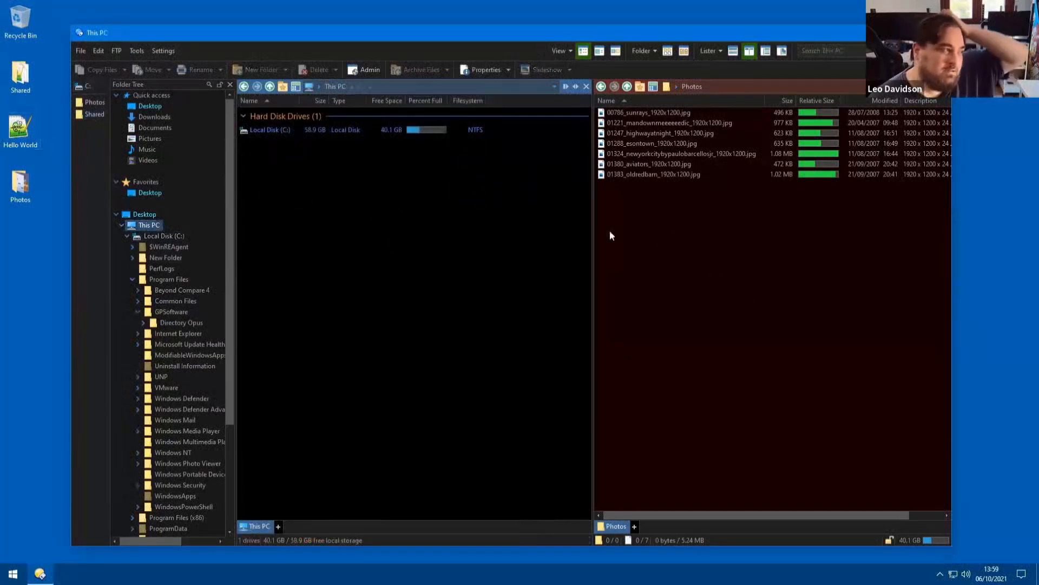
right_click(124, 215)
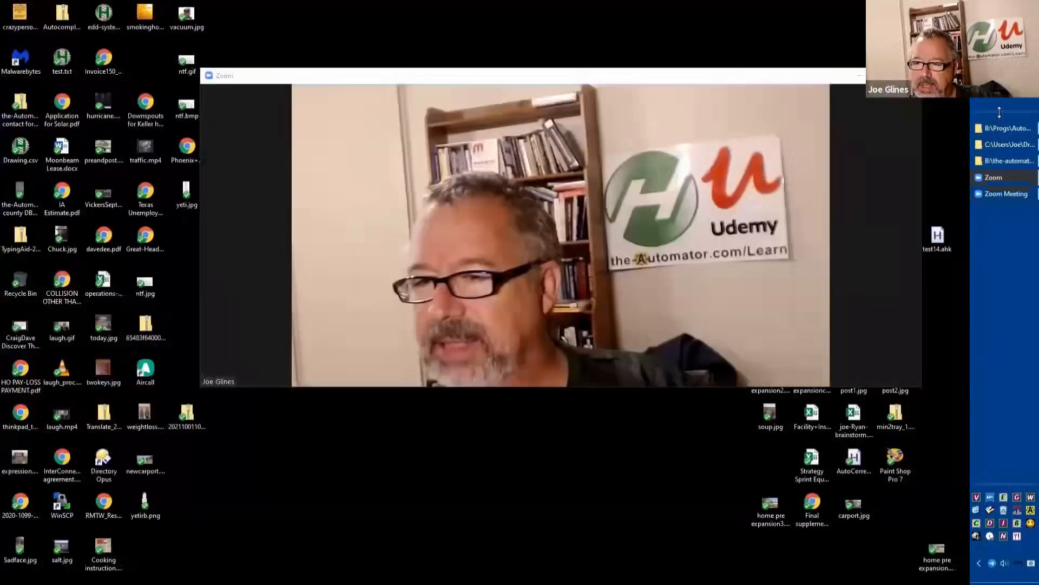
left_click_drag(999, 109, 999, 102)
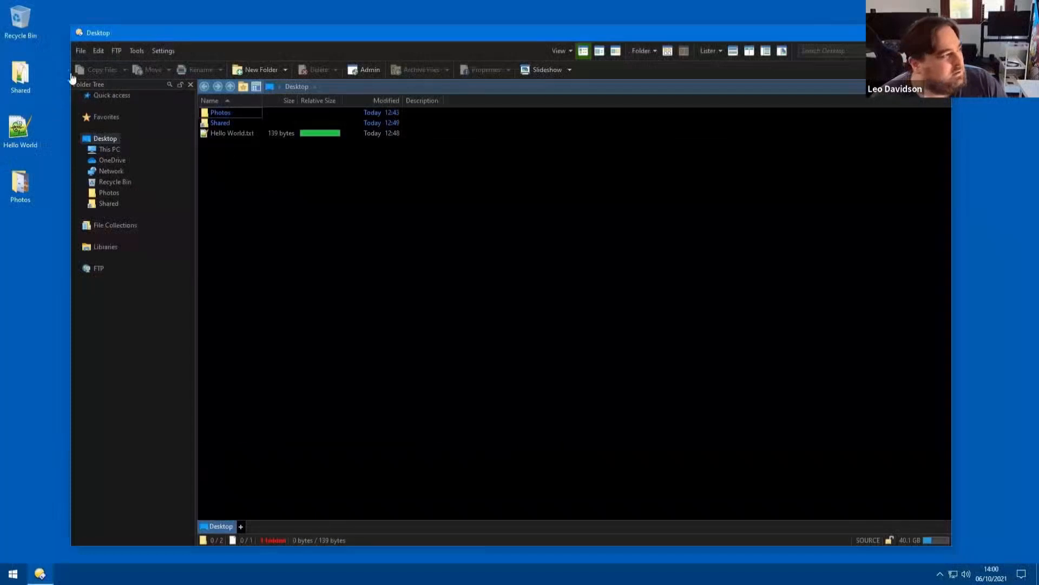
Open the Viewer Pane button's command definition directly from the toolbar and cancel it without changes.
left_click(781, 52, "alt+shift")
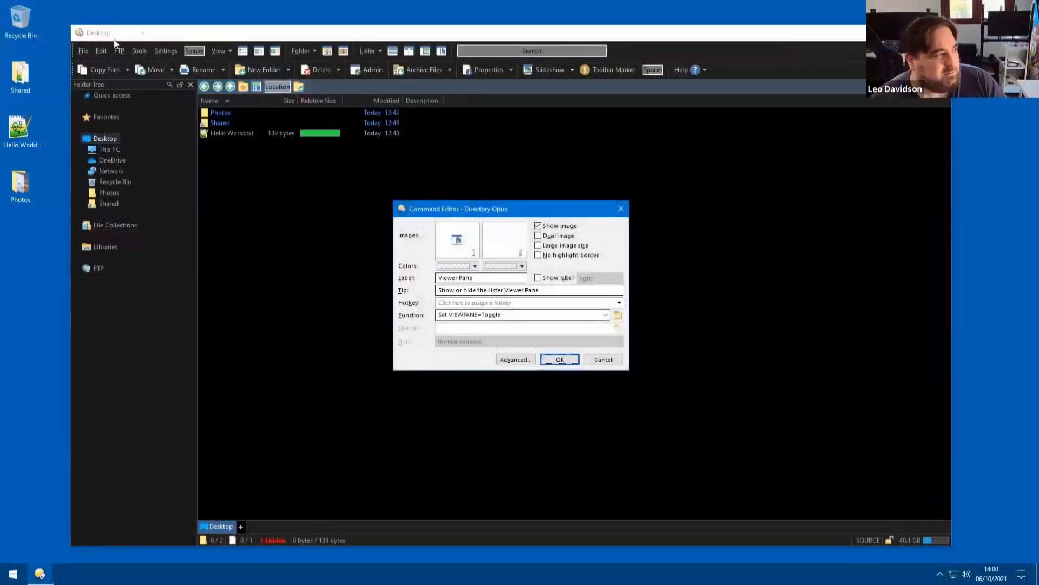
left_click(604, 364)
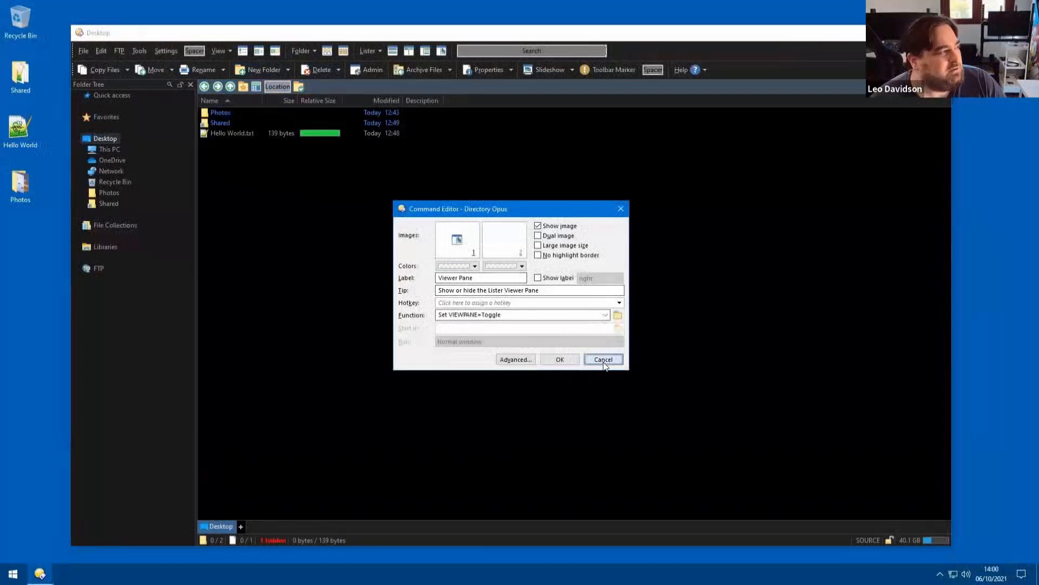
right_click(210, 46)
left_click(229, 51)
left_click(99, 70)
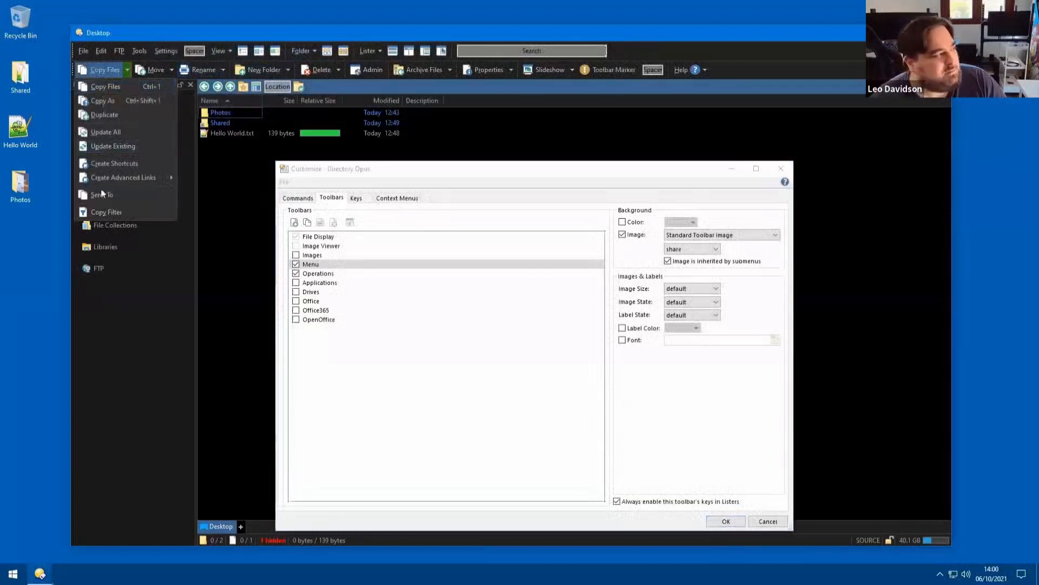
double_click(115, 88)
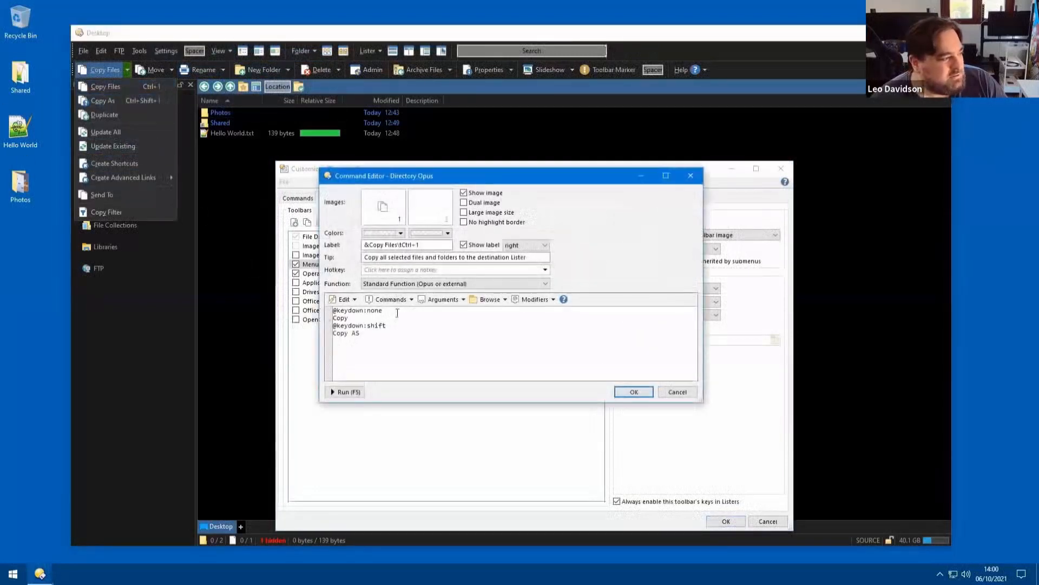
left_click(388, 312)
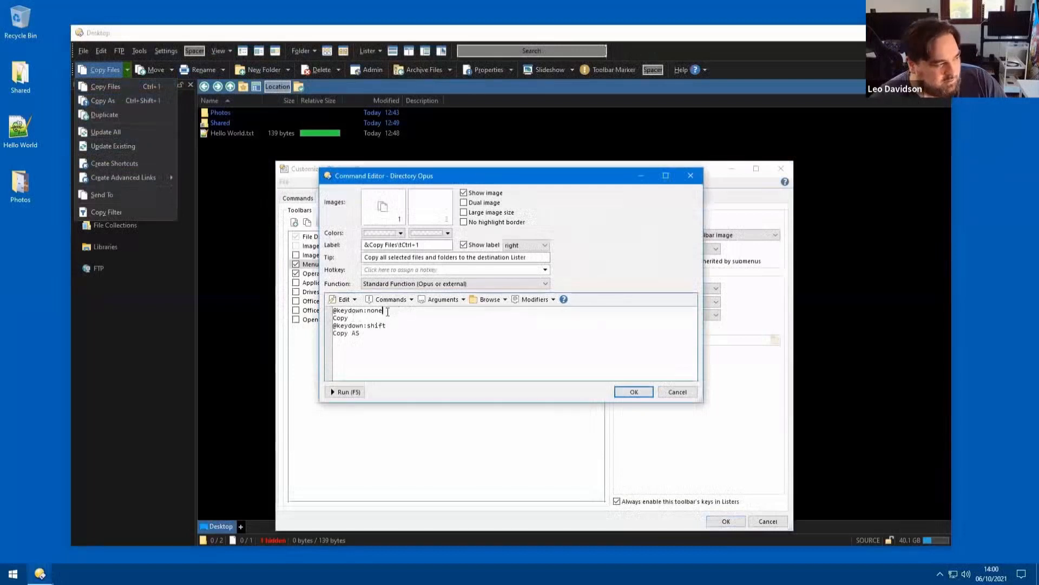
left_click_drag(364, 310, 304, 309)
left_click(367, 320)
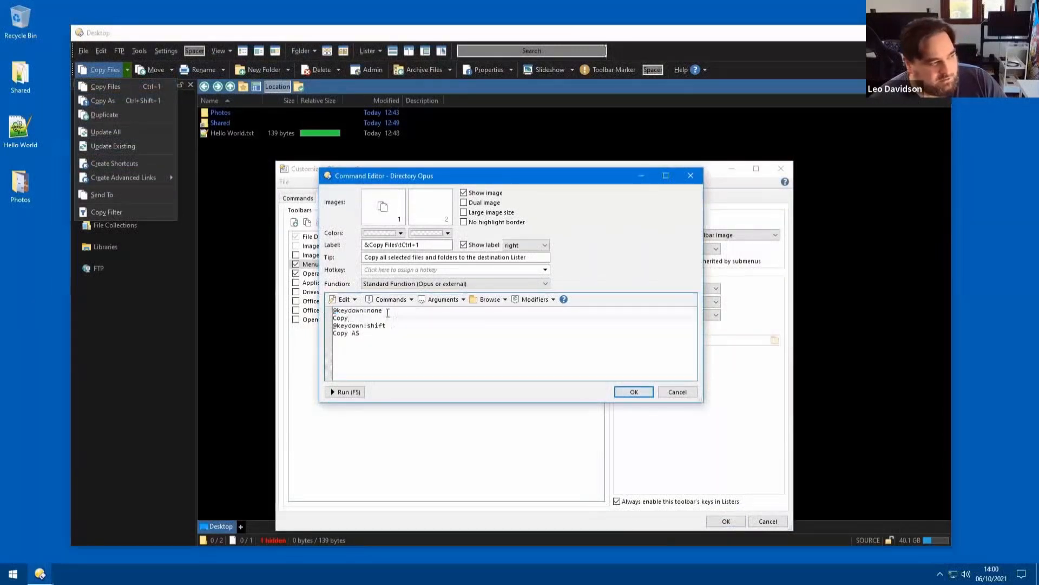
left_click_drag(364, 318, 301, 317)
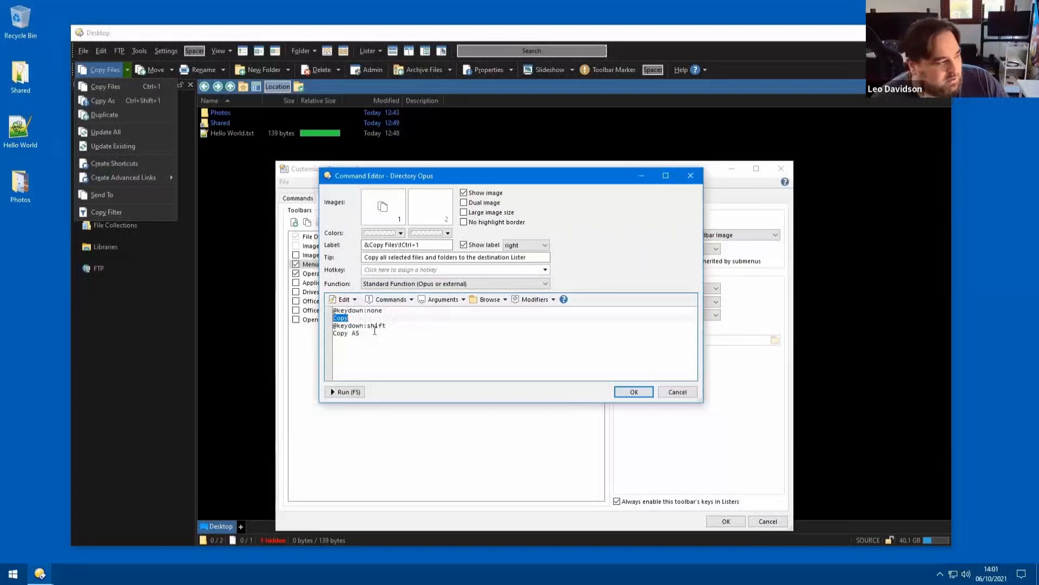
left_click_drag(375, 330, 320, 329)
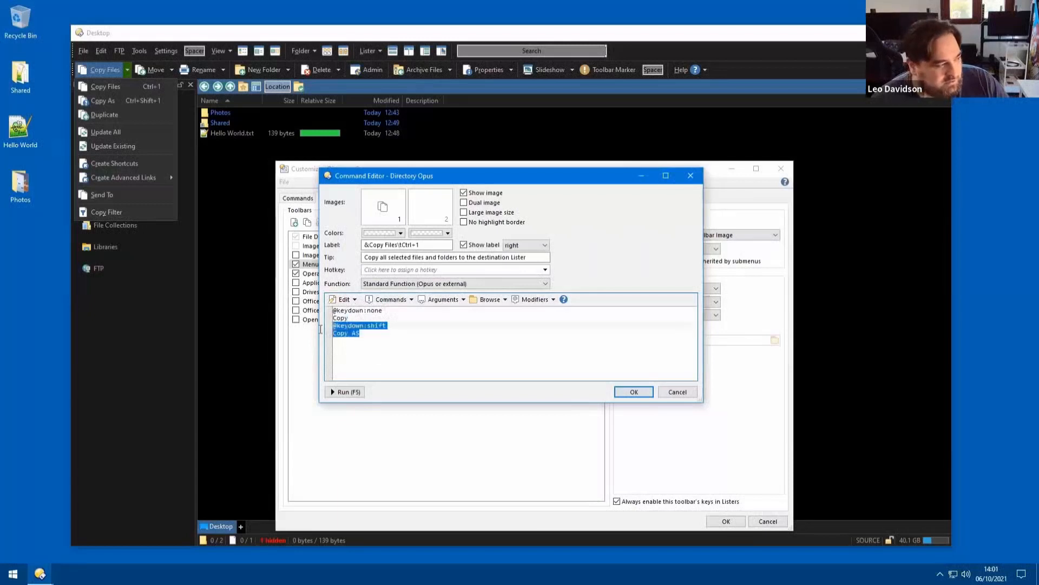
left_click(677, 392)
left_click(768, 519)
Show a dual file display and open the Photos folder in the second one.
key("F9")
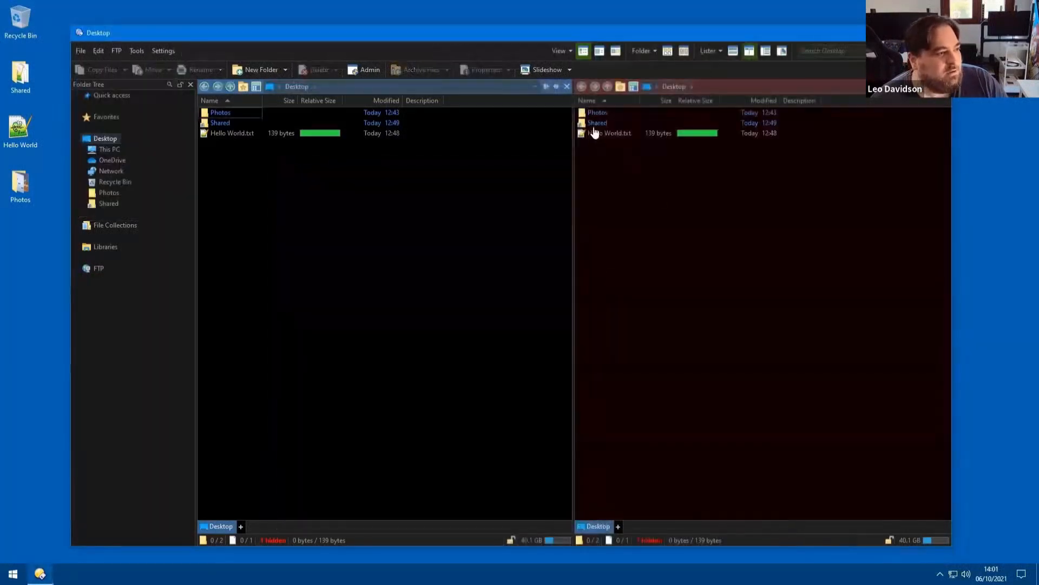
double_click(605, 113)
Copy Hello World.txt from Desktop to Photos with Copy As, using the pattern *.txt for the old name and Backup-*.txt for the new name.
left_click(243, 133)
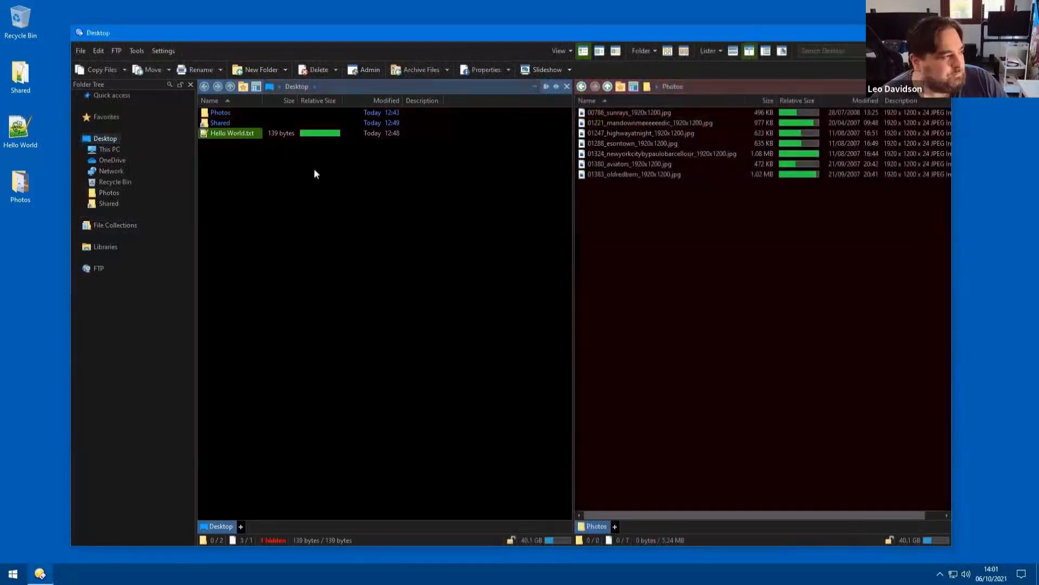
left_click(96, 69)
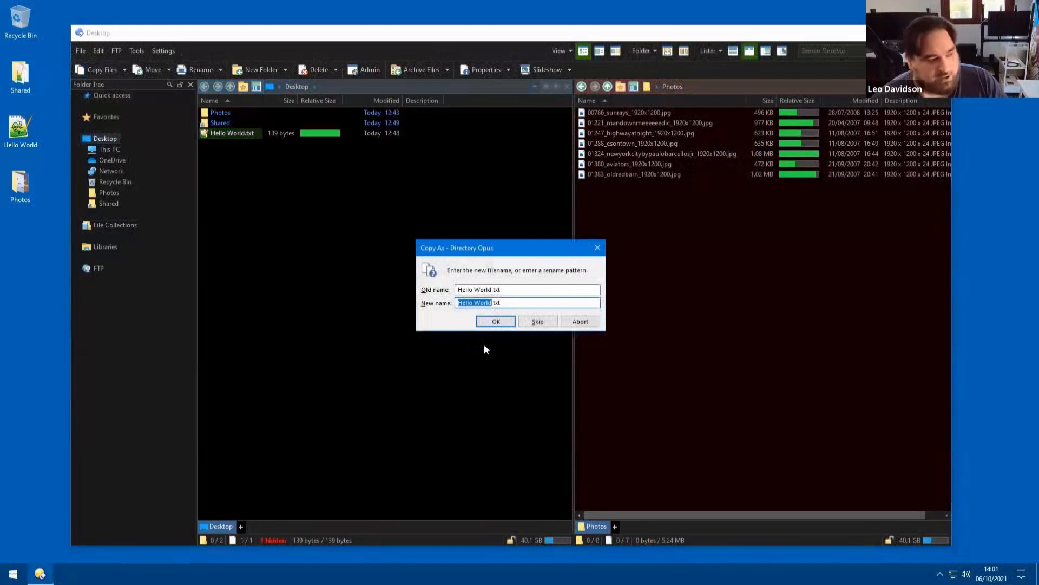
type("Mo")
key("BackSpace")
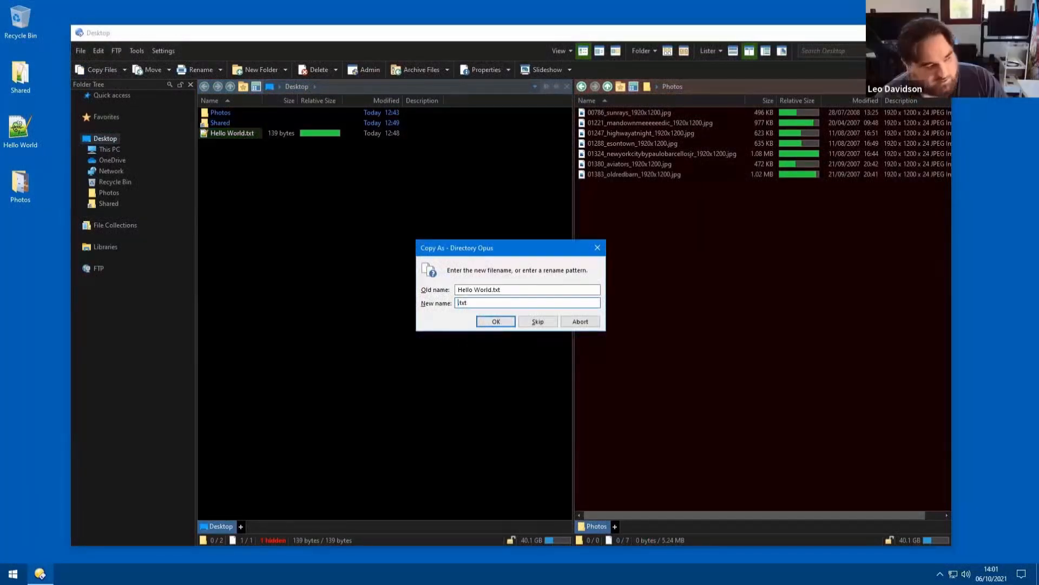
key("shift+Tab")
type("*")
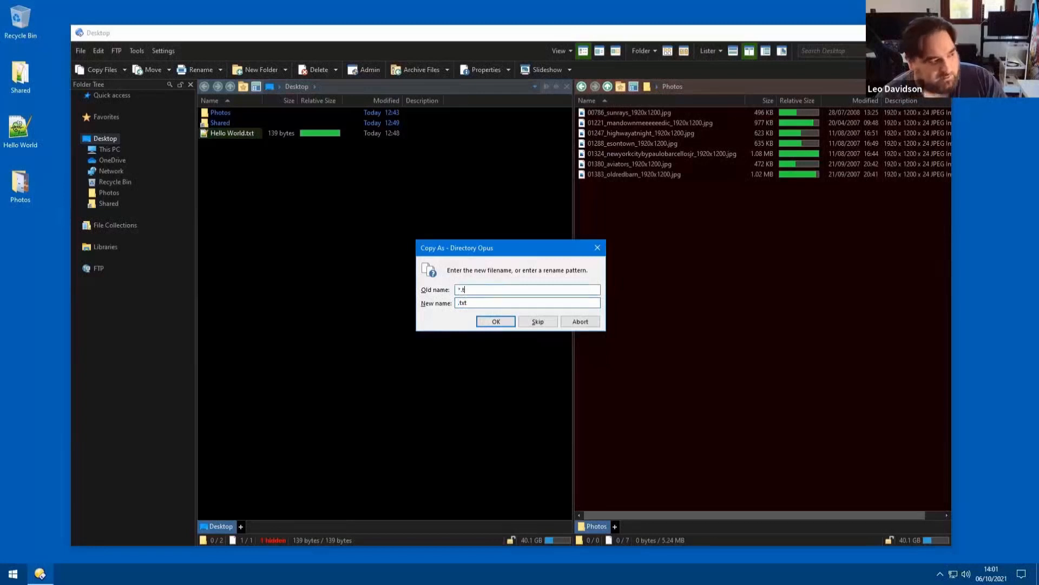
key("Tab")
type("Back")
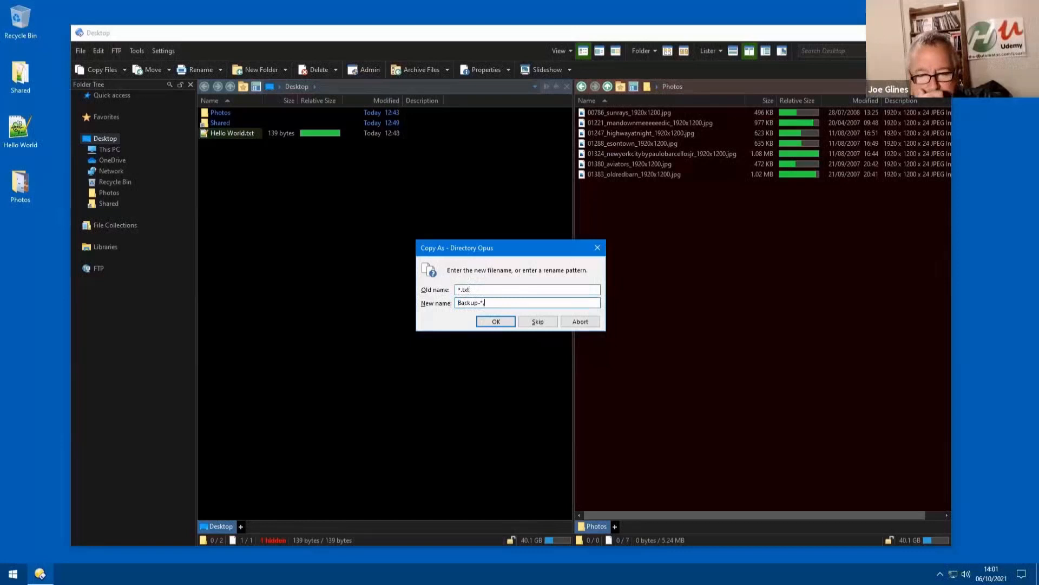
key("Return")
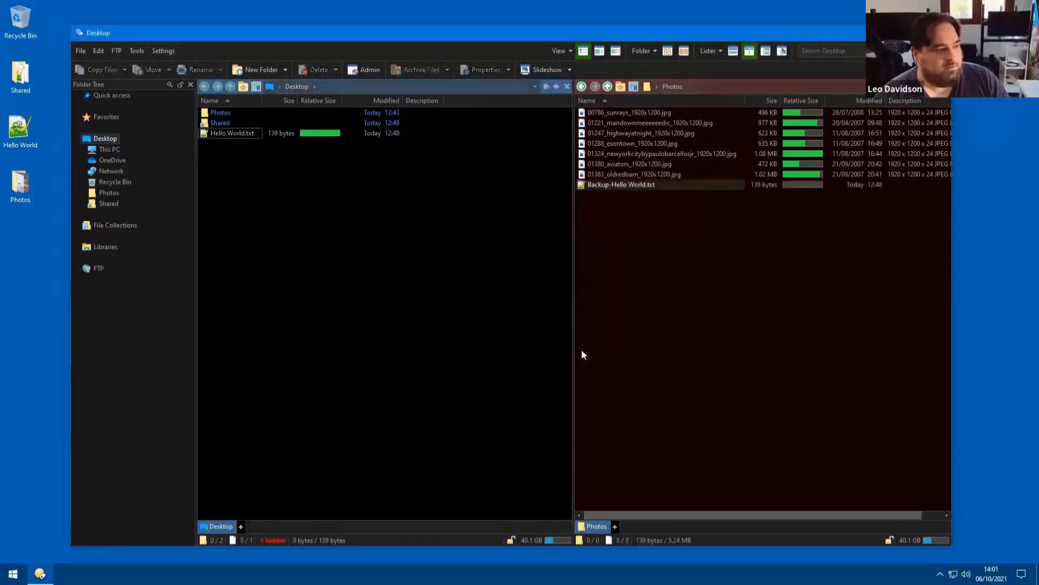
Delete Backup-Hello World.txt from the Photos folder.
left_click(655, 187)
key("Delete")
key("Return")
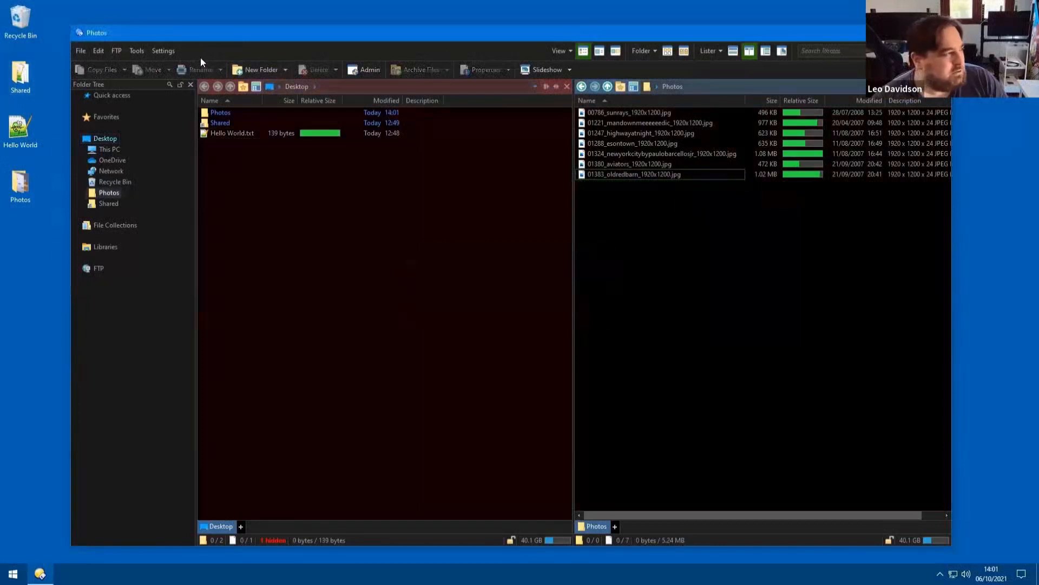
View the full Rename dialog for the Shared folder and cancel it without renaming.
left_click(228, 122)
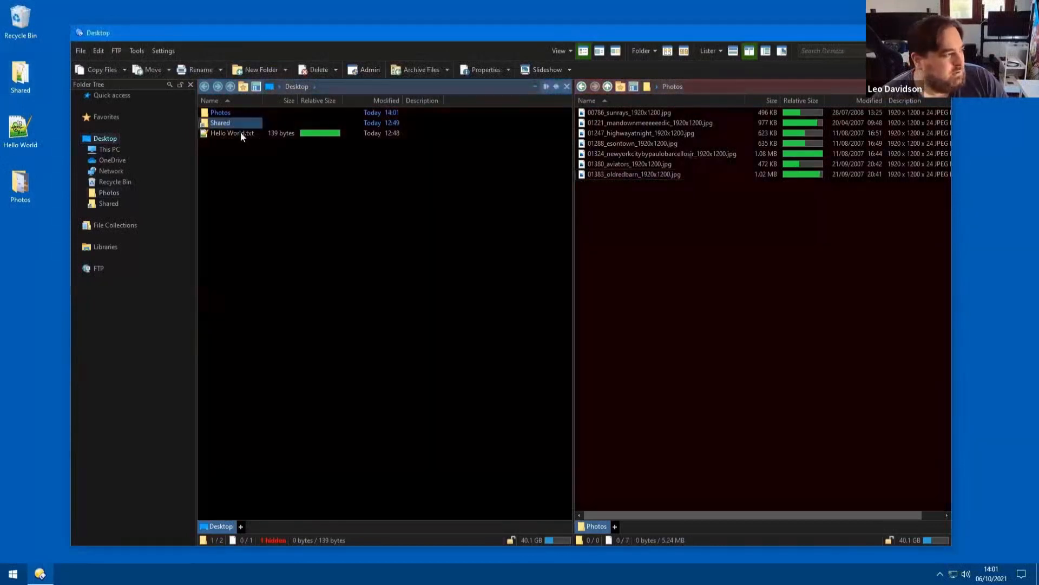
left_click(201, 72)
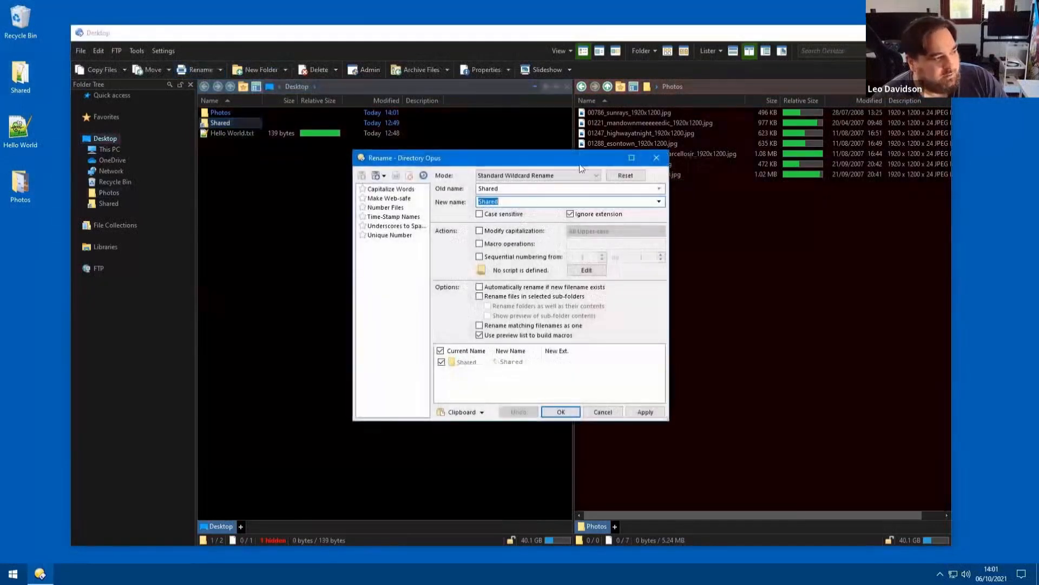
left_click(607, 415)
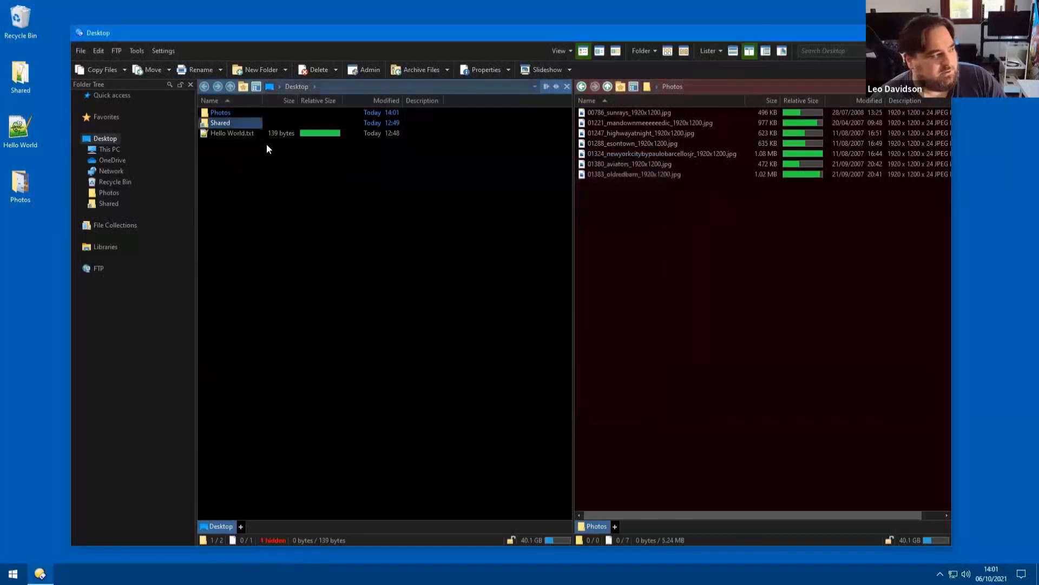
key("F2")
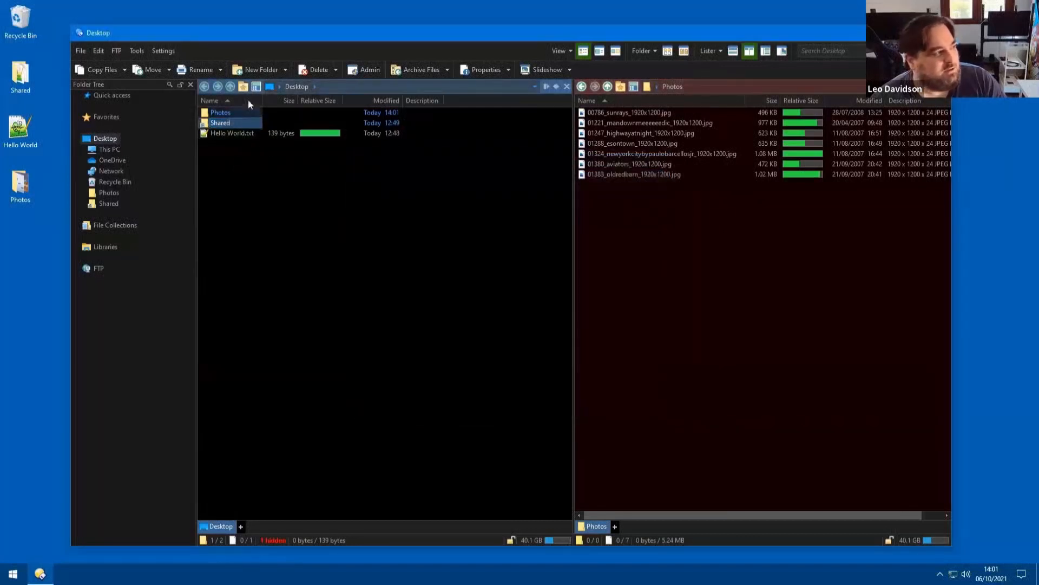
Turn on Use Simple Rename, view the simple Rename dialog for the Shared folder, and cancel it.
left_click(221, 70)
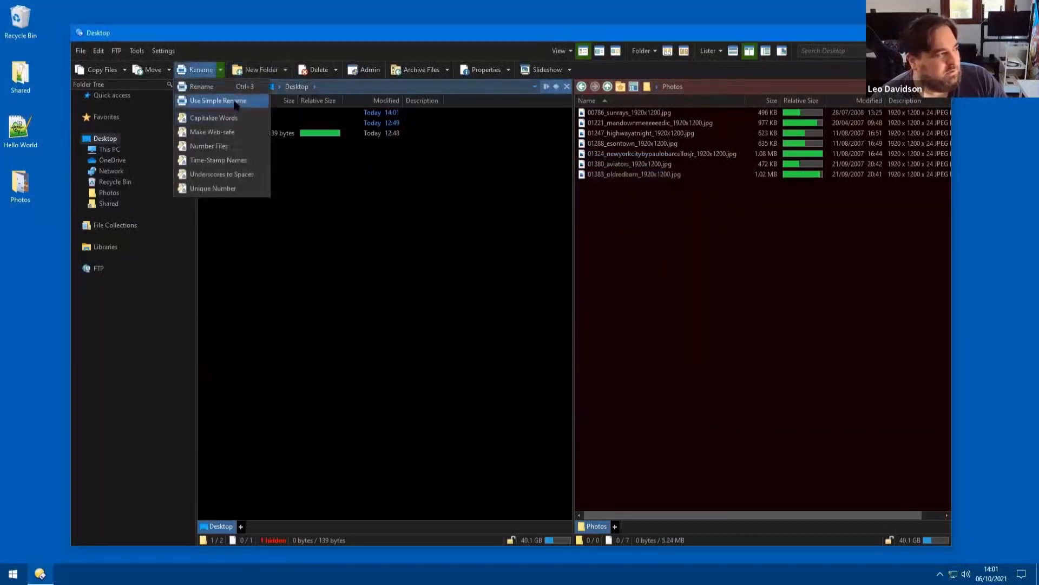
left_click(236, 103)
left_click(205, 70)
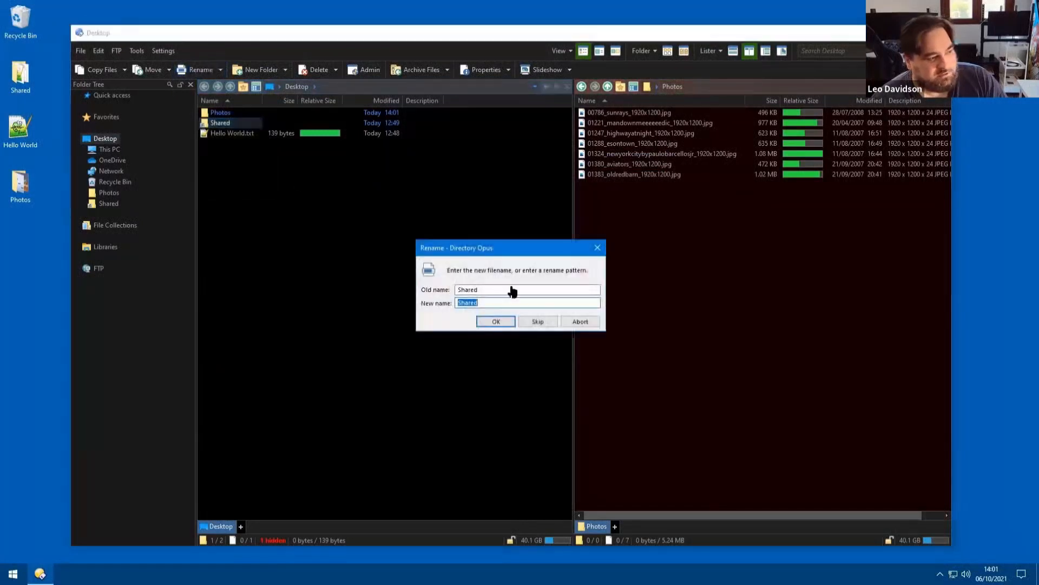
key("Escape")
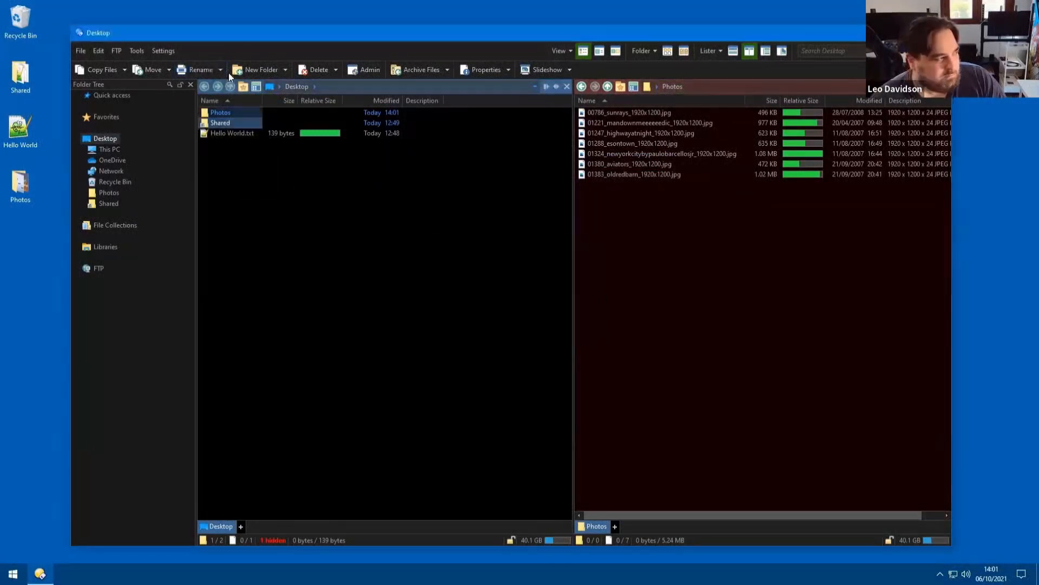
left_click(219, 70)
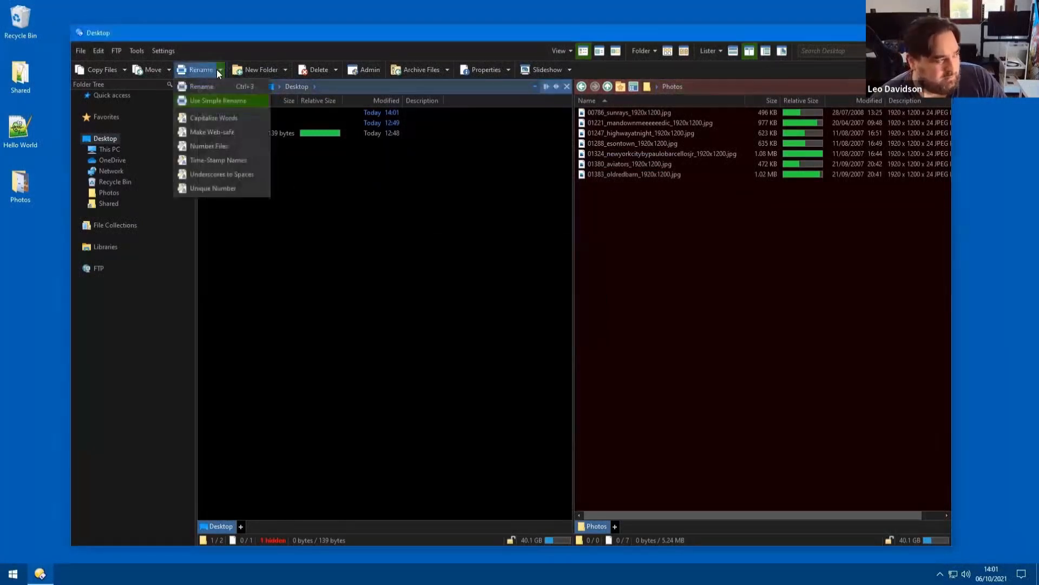
left_click(206, 102, "alt")
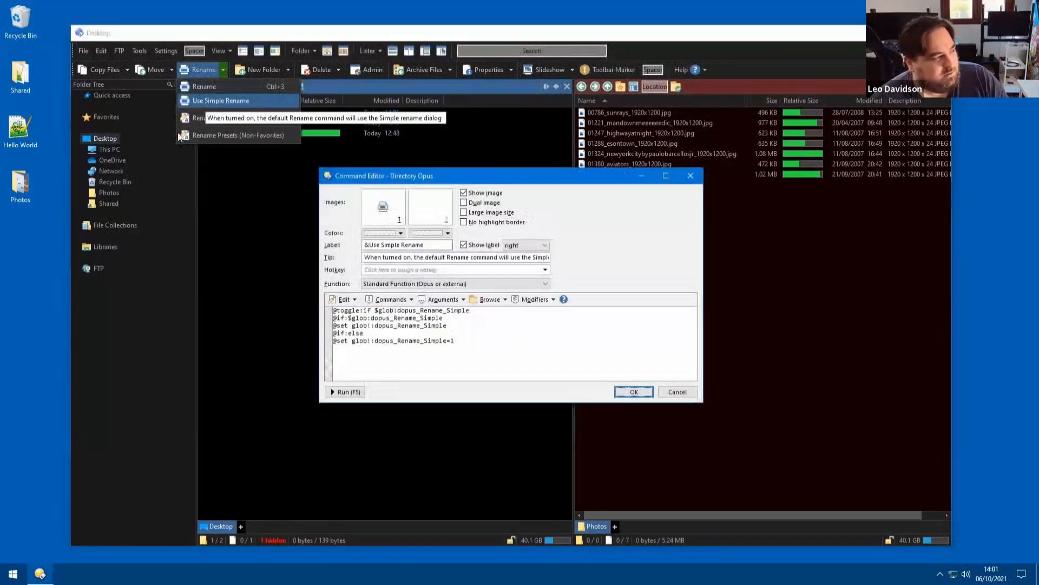
left_click_drag(398, 311, 513, 307)
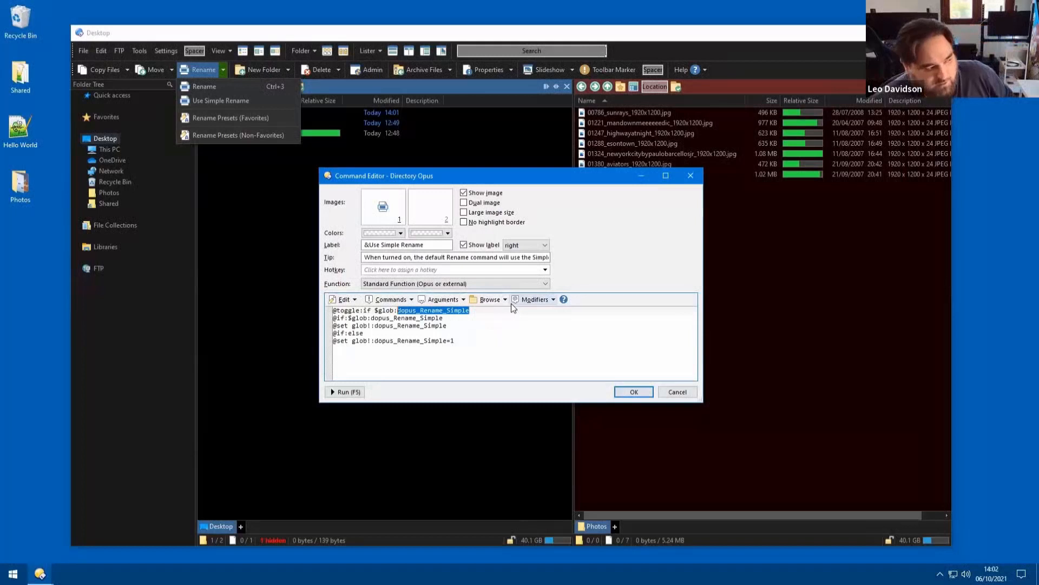
key("Left")
key("shift+End")
key("Left")
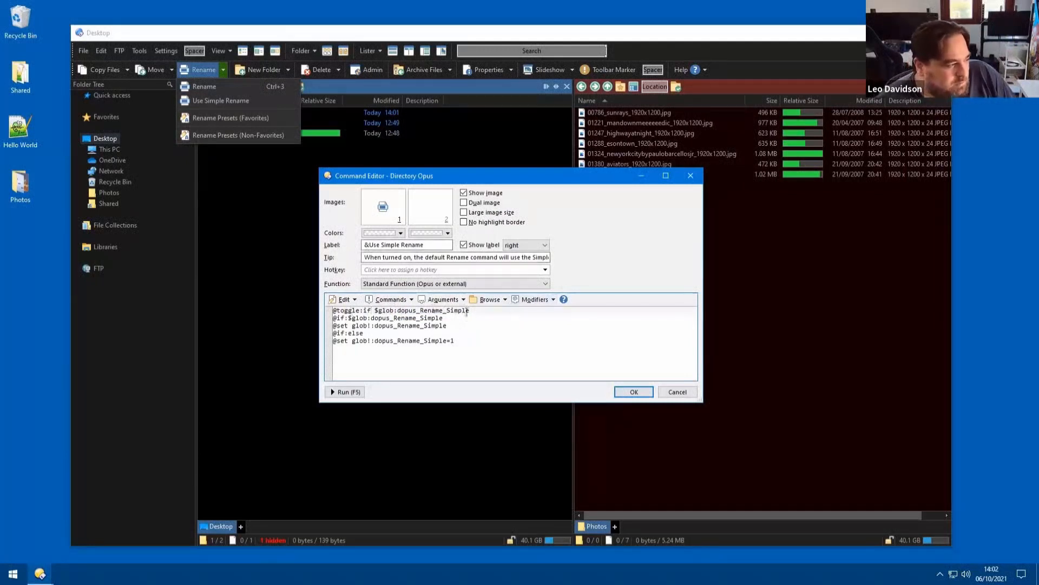
key("shift+Home")
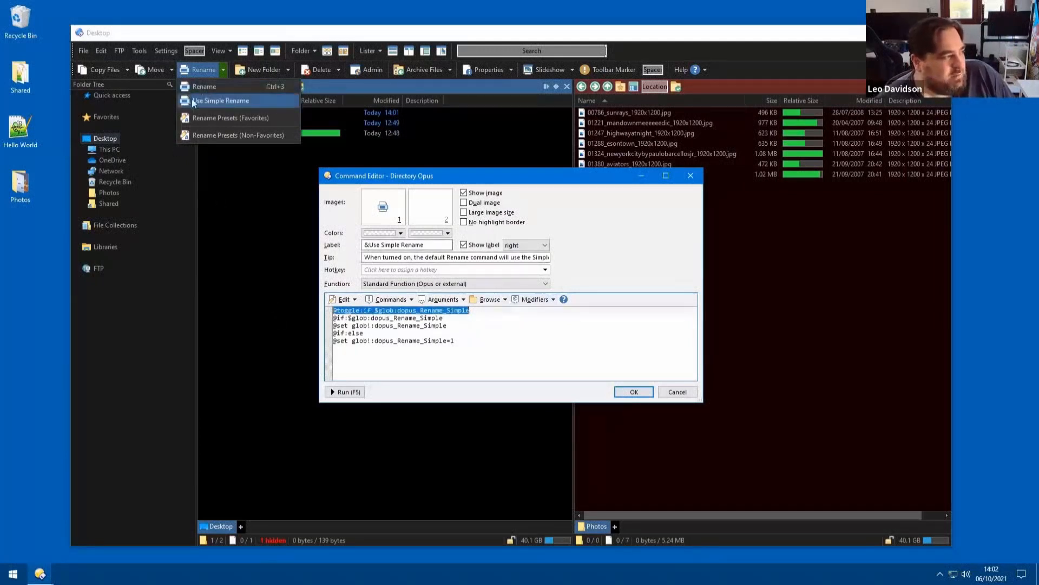
key("Down")
key("shift+End")
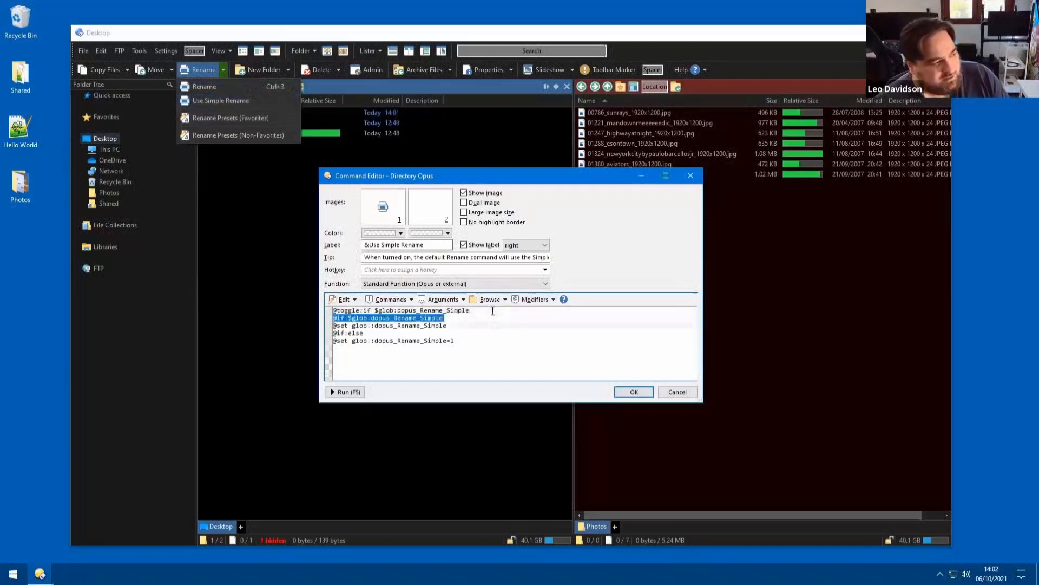
key("Down")
key("Up")
key("shift+Down")
key("Down")
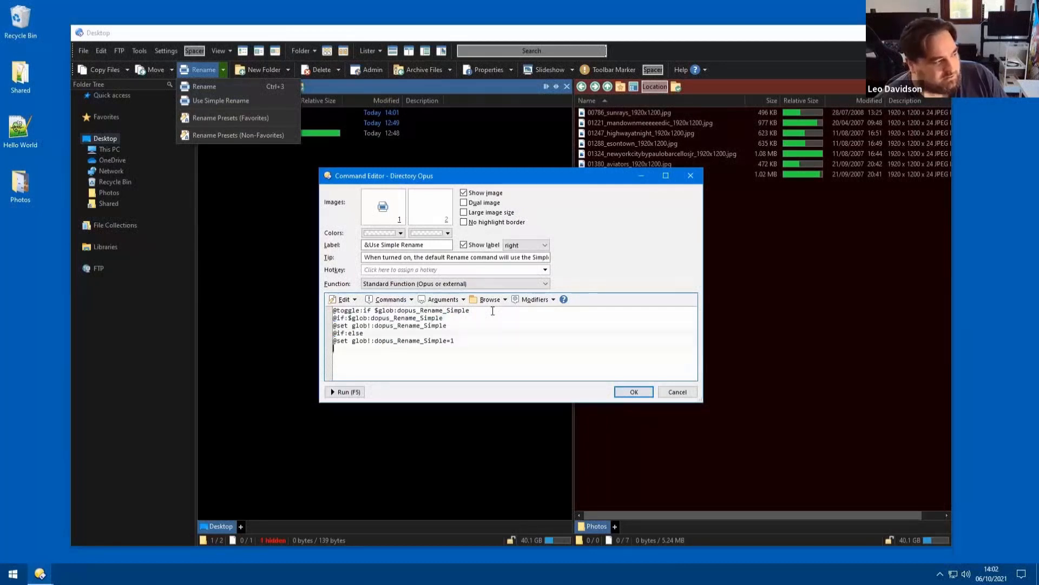
key("shift+End")
Open the Rename command's definition and examine its Rename SIMPLE and Rename ADVANCED lines.
left_click(224, 85)
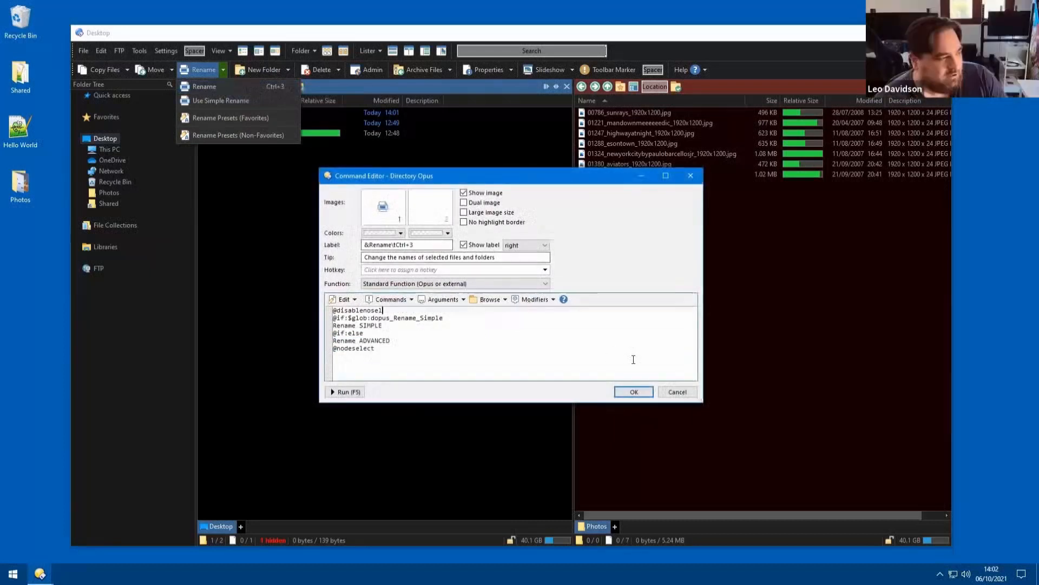
key("shift+End")
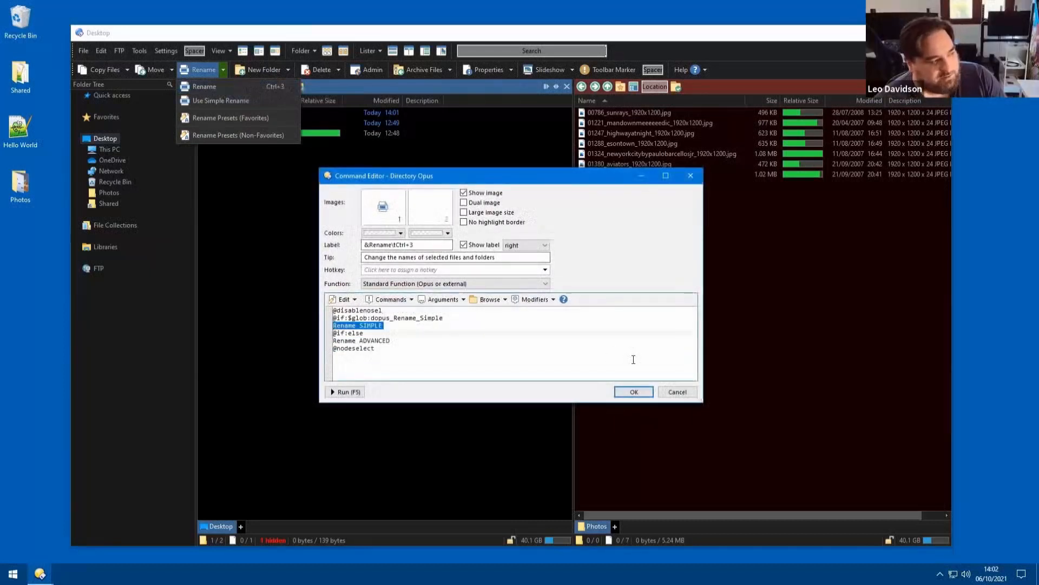
key("Down")
key("Down")
key("Home")
key("shift+End")
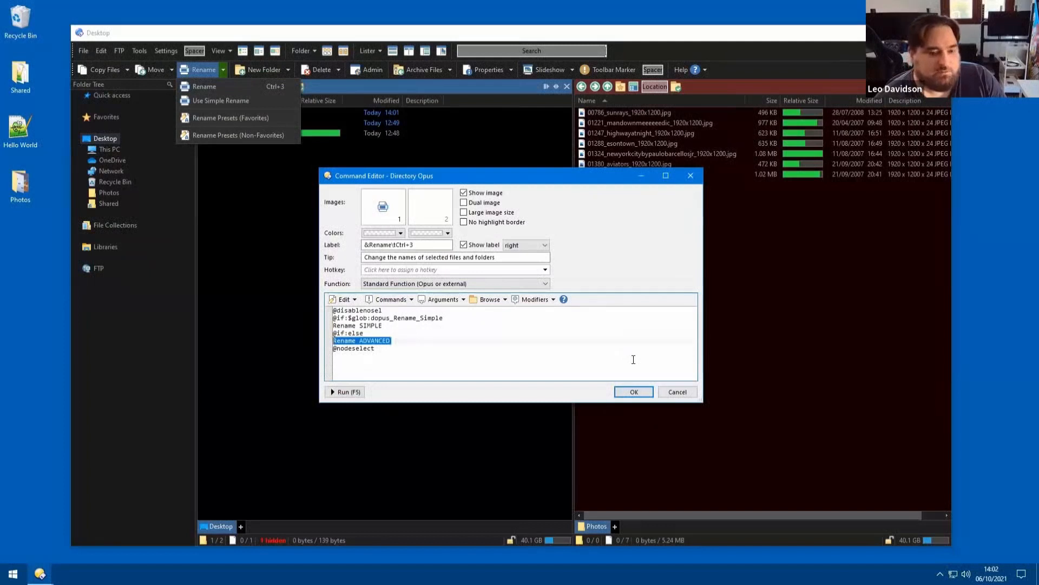
left_click(413, 342)
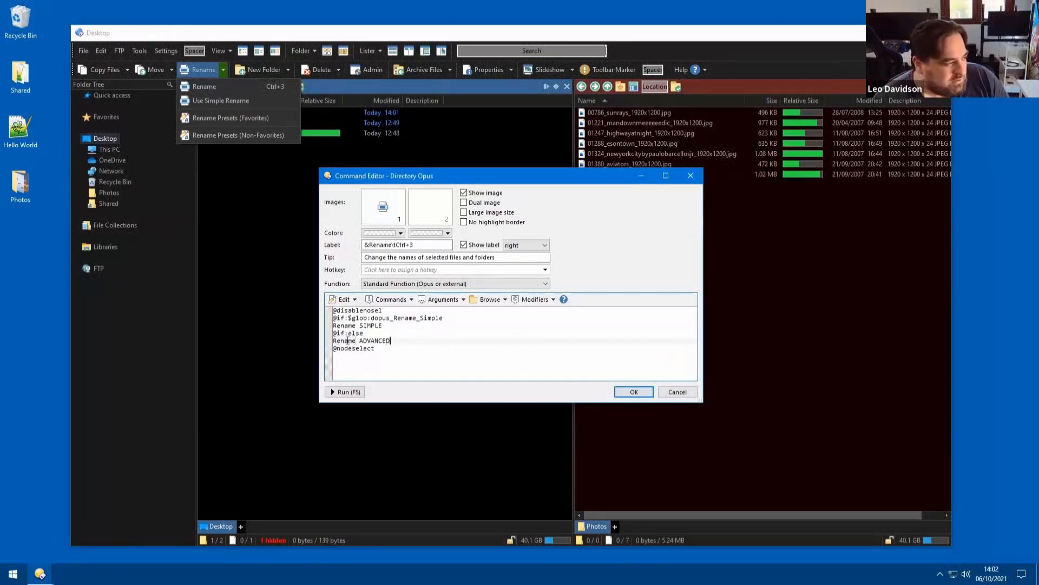
View the arguments available for the Rename command, including the INLINE options, and leave customization without saving.
left_click(431, 300)
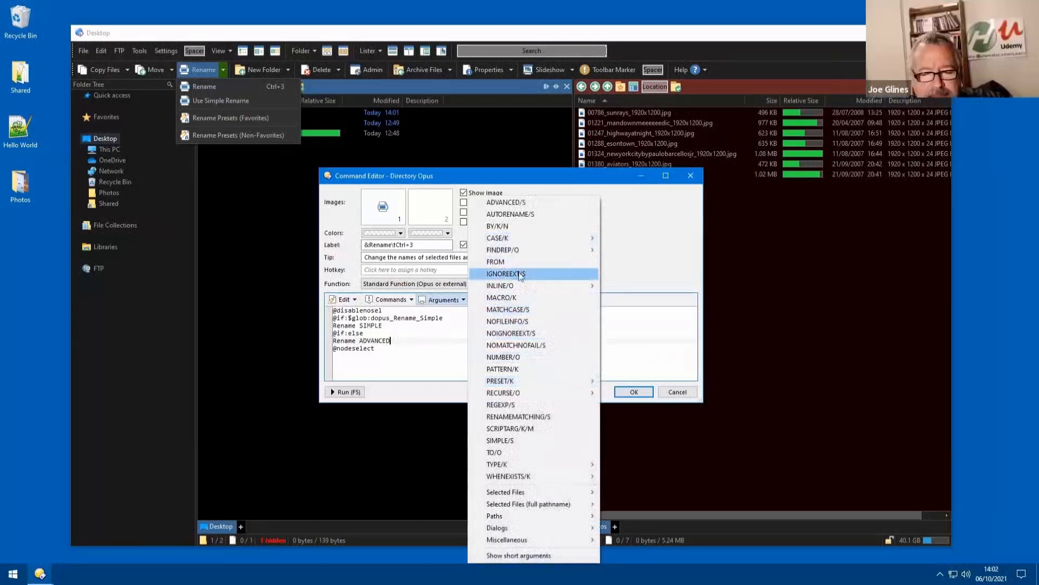
mouse_move(523, 287)
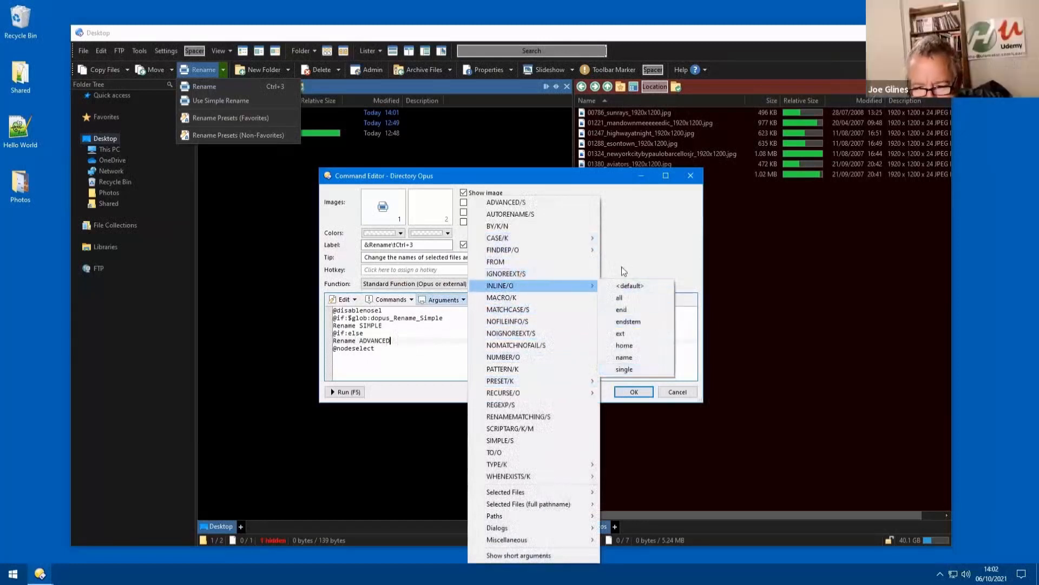
left_click(408, 340)
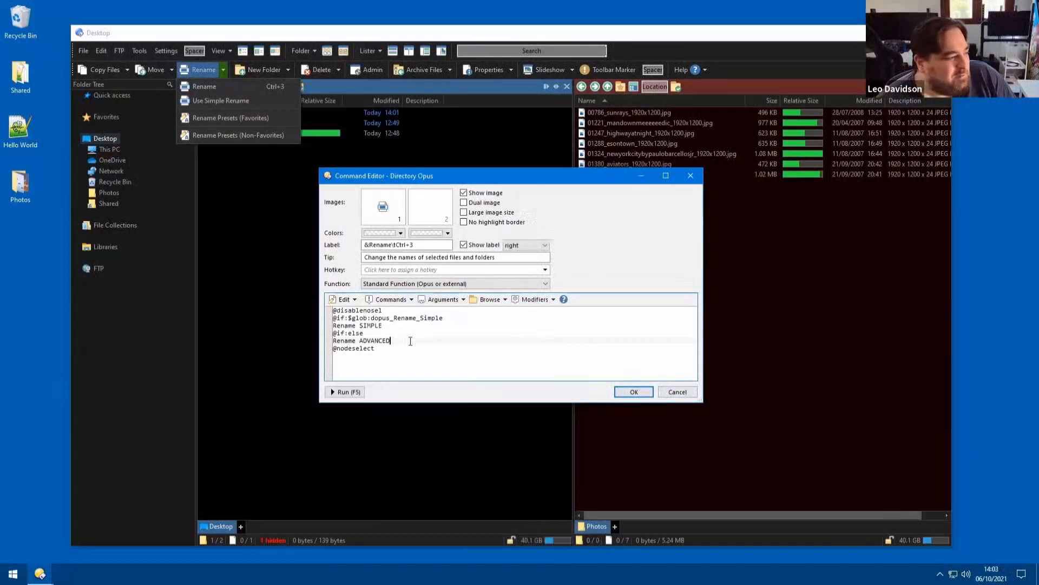
key("ctrl+a")
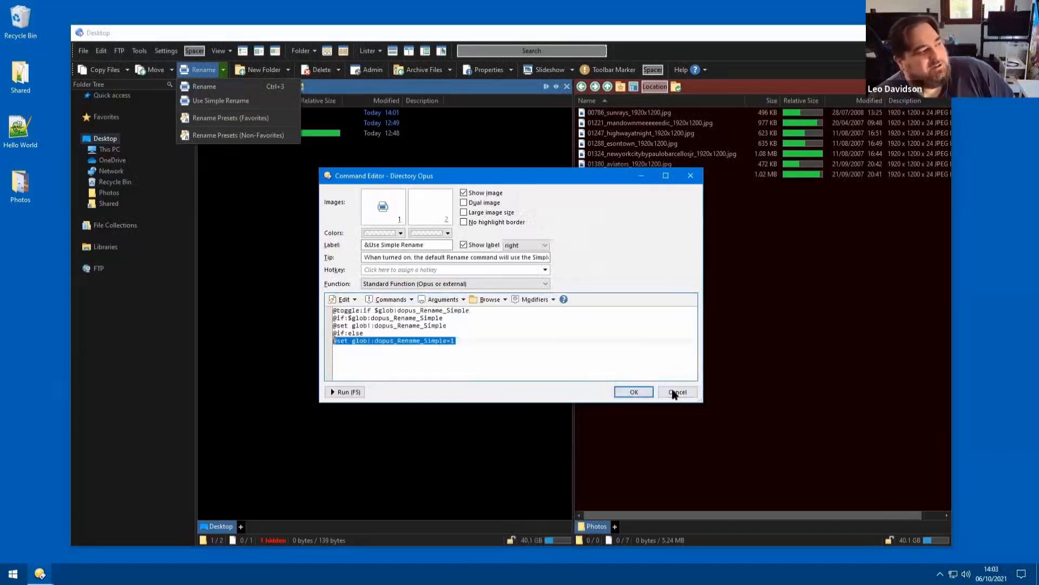
left_click(678, 392)
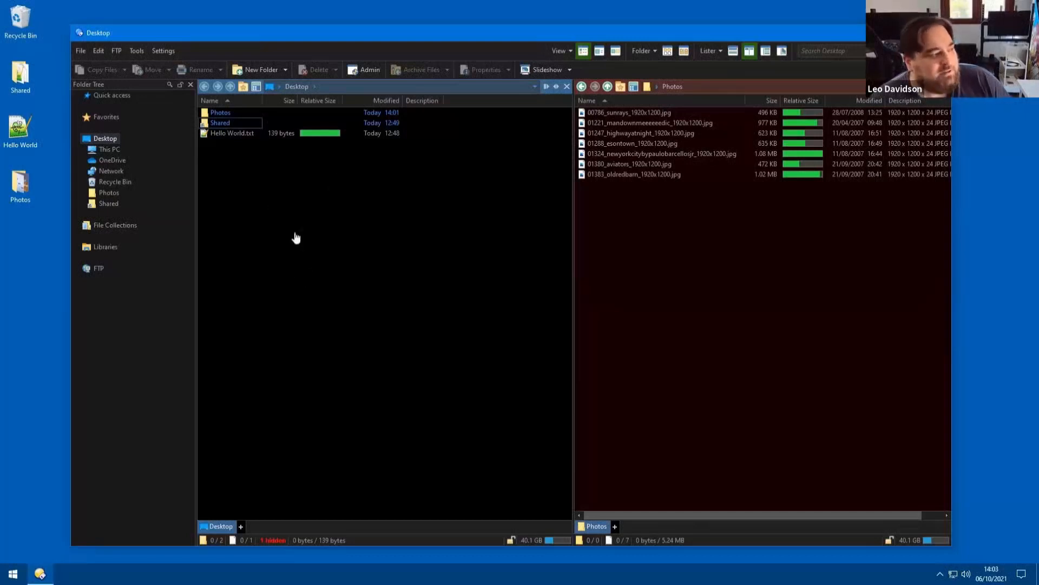
Look up the /dopusdata folder alias from the Desktop file display and cancel without going there.
type("/dopusdata")
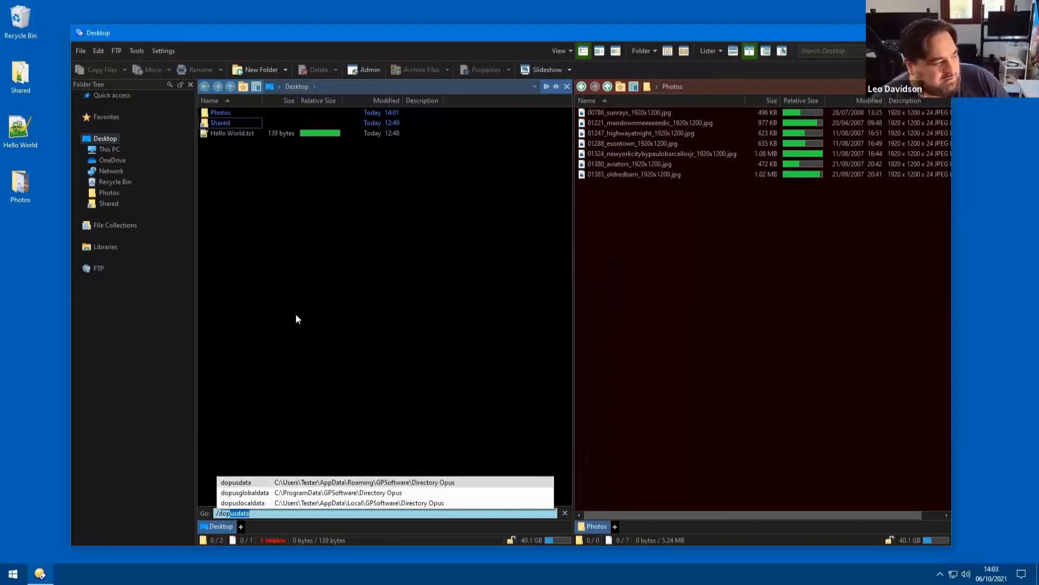
key("Escape")
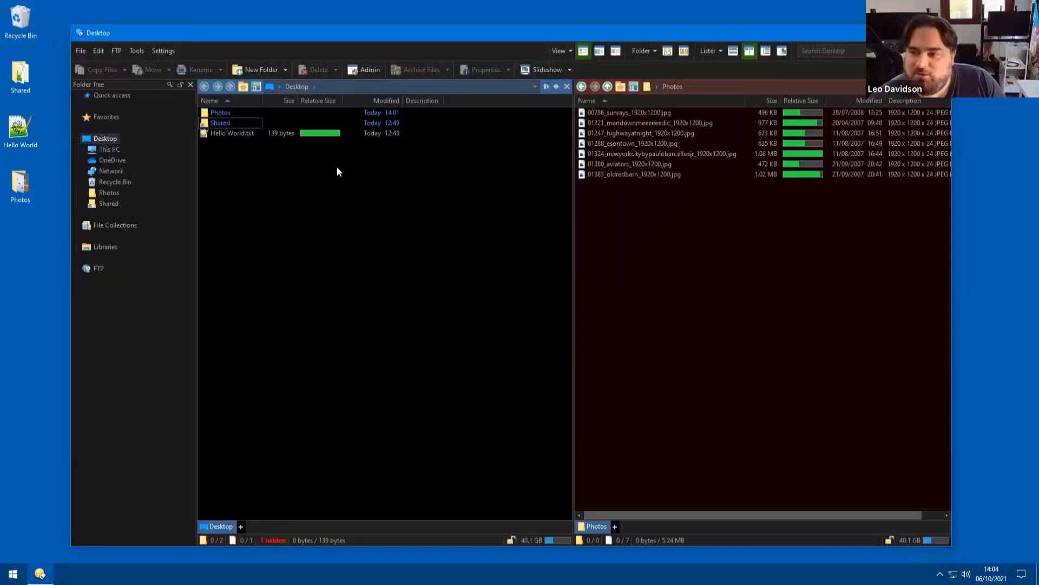
Enter toolbar customization and add a new button to the Menu toolbar after the Search field.
right_click(205, 45)
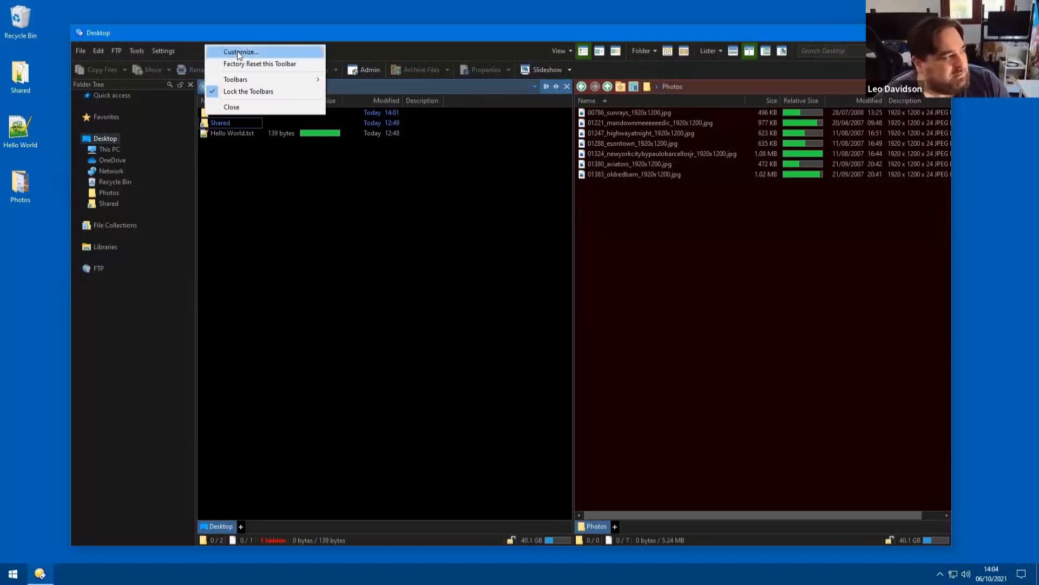
left_click(237, 50)
right_click(648, 48)
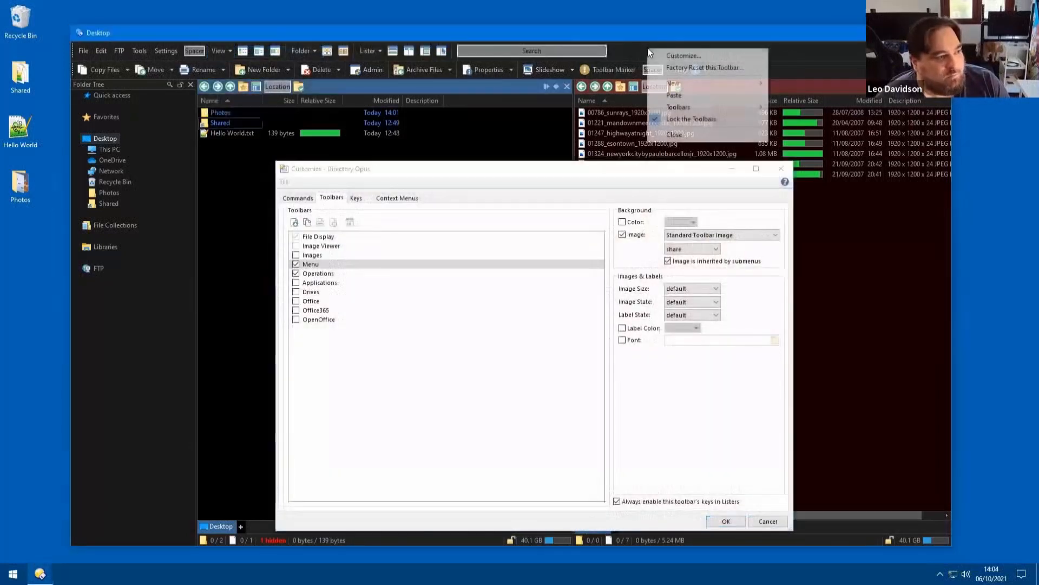
mouse_move(693, 82)
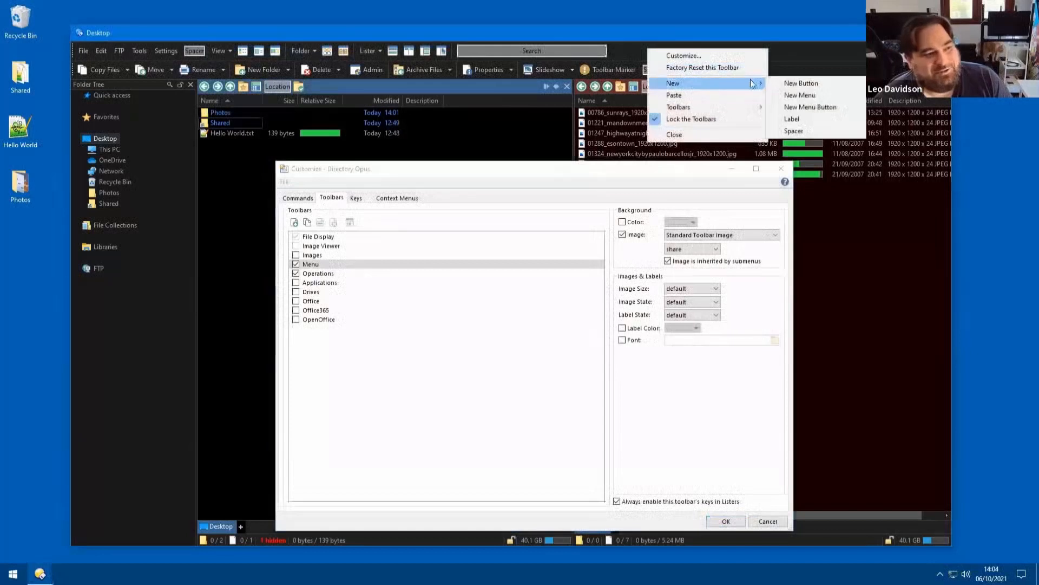
left_click(798, 83)
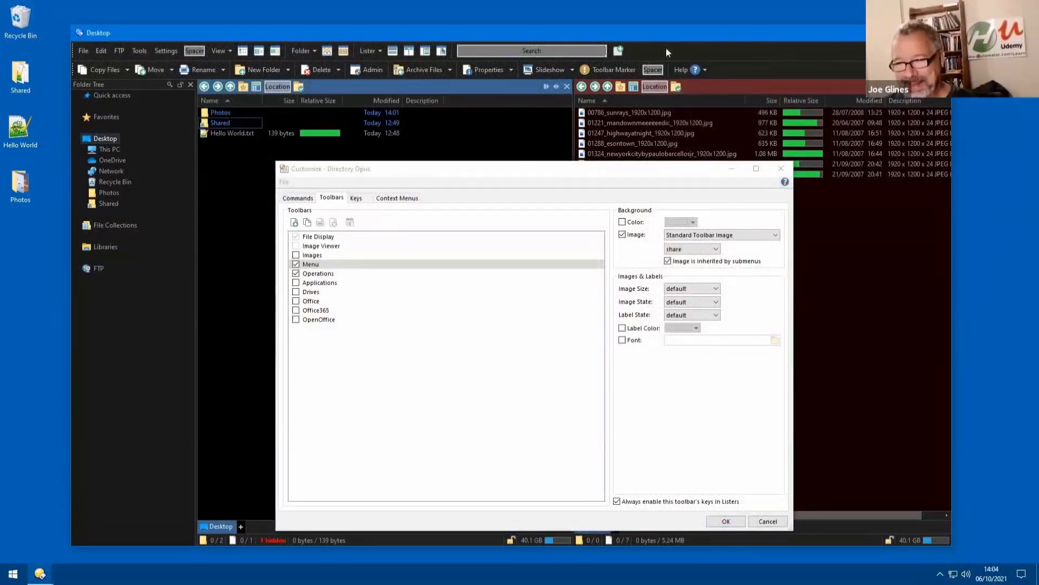
double_click(615, 51)
left_click(521, 362)
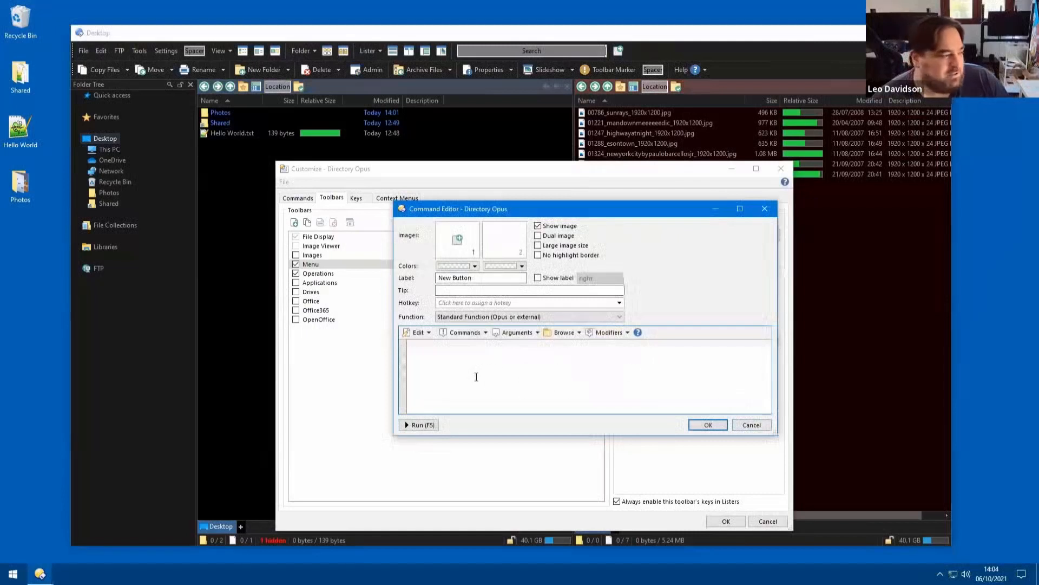
left_click(752, 425)
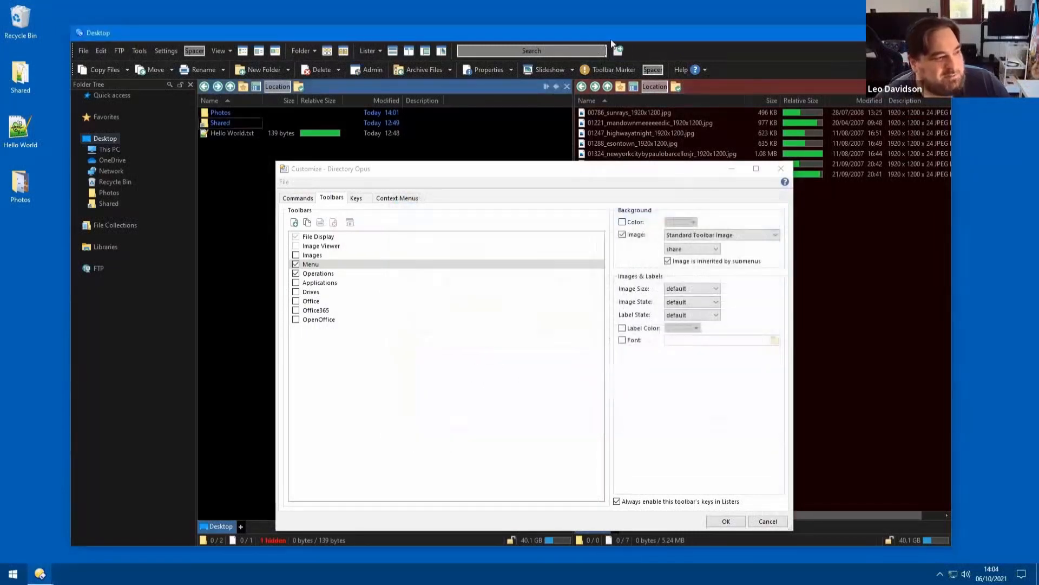
Open the new button's simple command editor and set its start-in folder to /home.
double_click(618, 51)
left_click(459, 328)
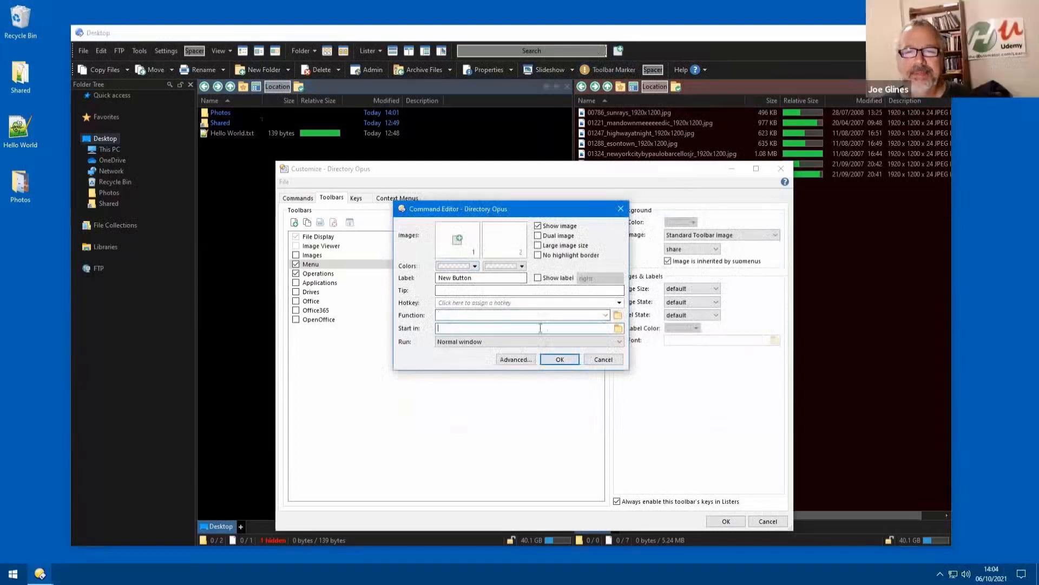
left_click(490, 319)
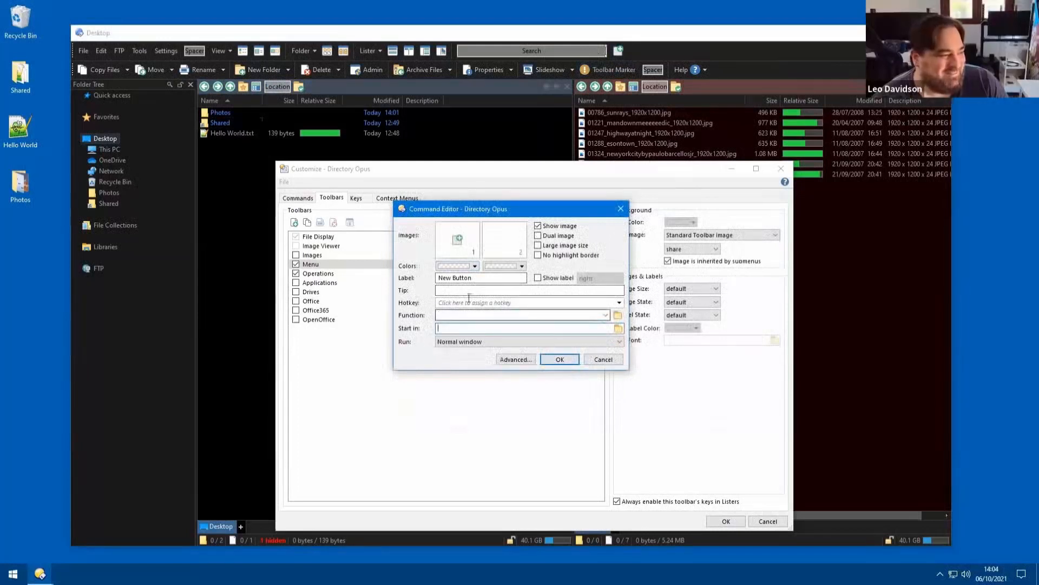
left_click(480, 329)
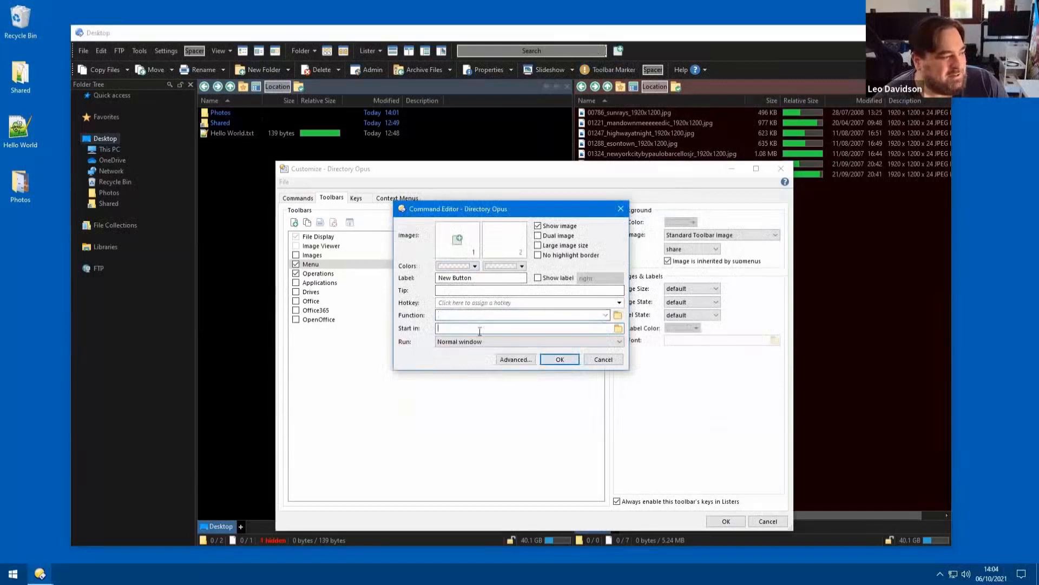
type("/")
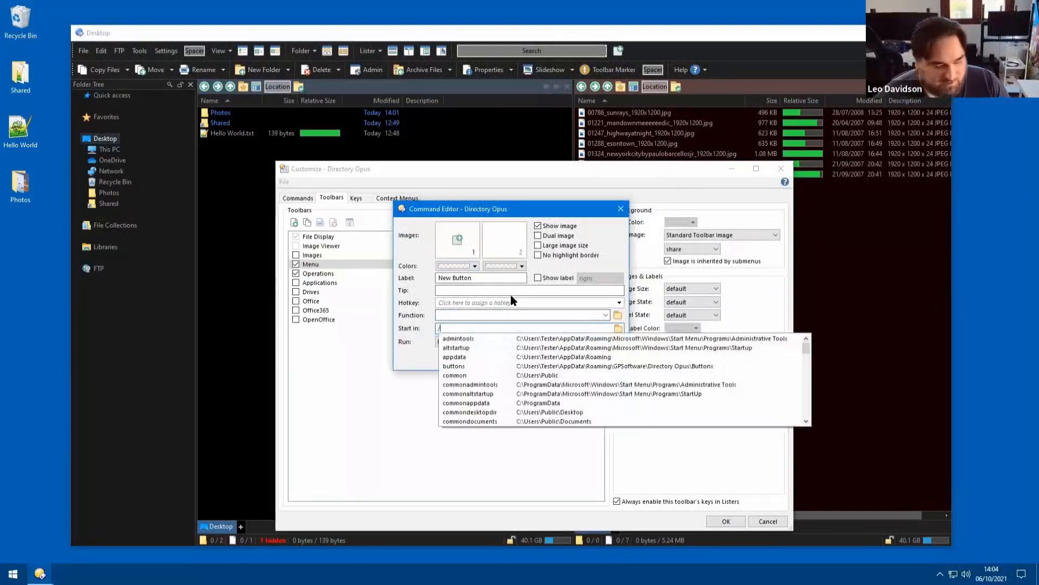
type("home")
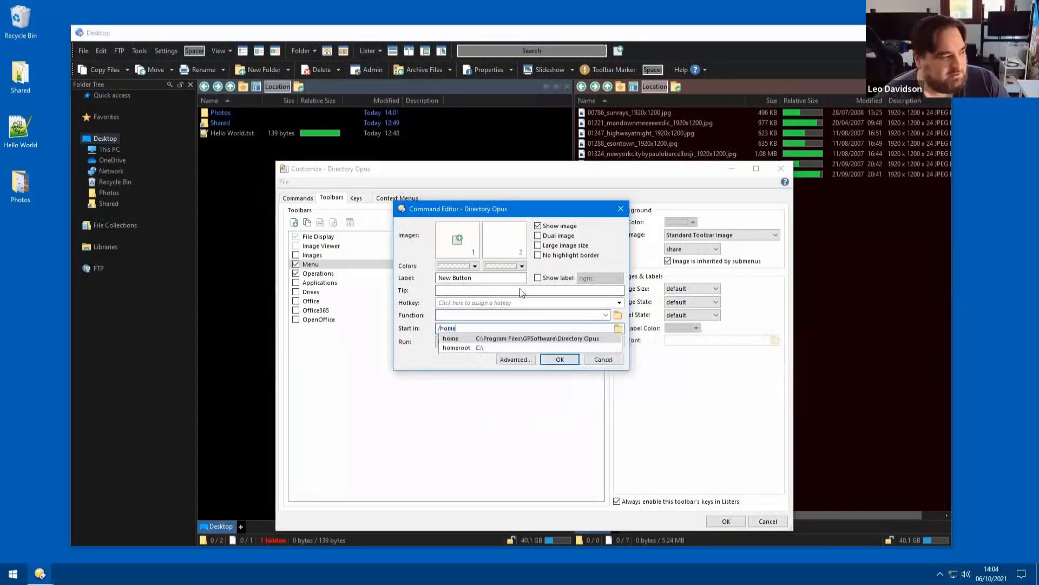
Switch the new button to the advanced command editor and clear its command code.
left_click(515, 360)
left_click(402, 344)
left_click(452, 349)
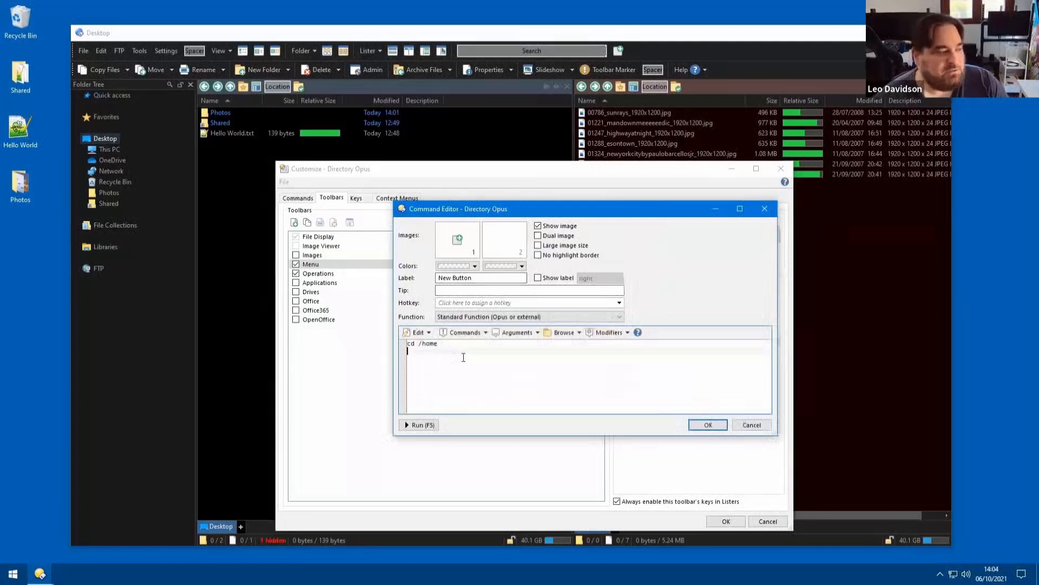
key("ctrl+a")
key("BackSpace")
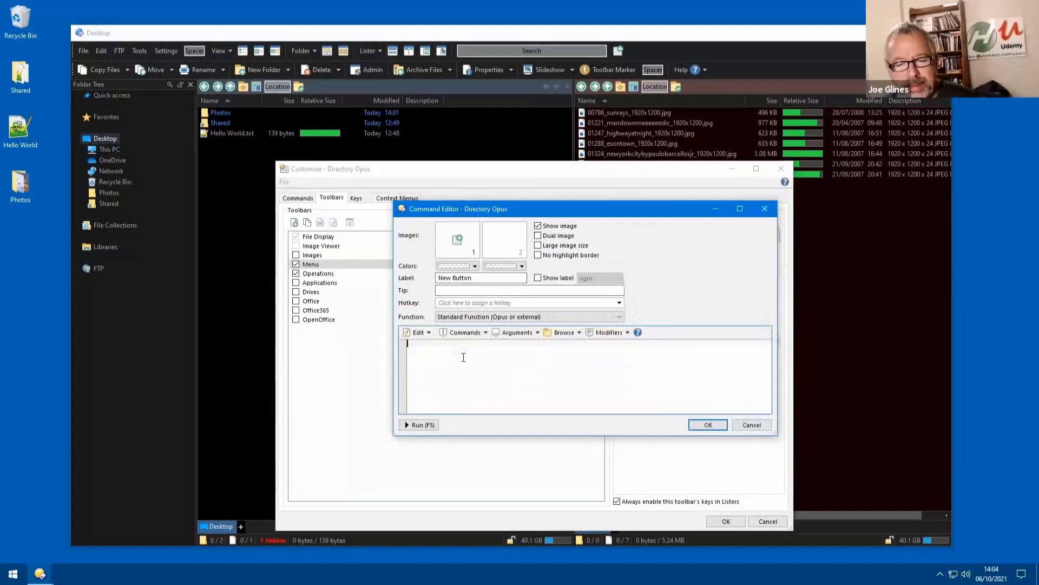
Make the new button a Script Function, enlarge the Command Editor, and set the script type to JScript.
left_click(474, 319)
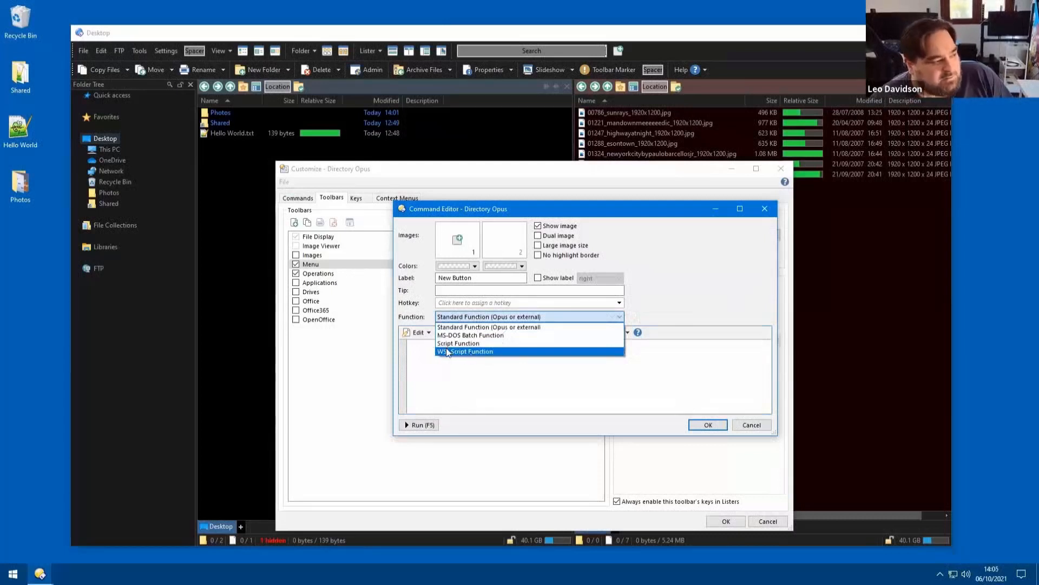
left_click(488, 342)
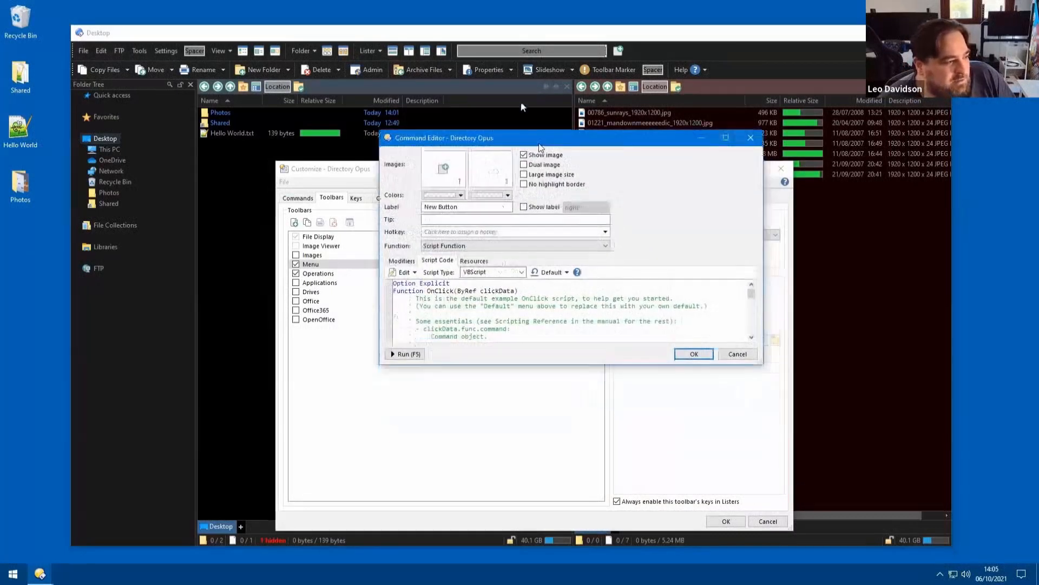
left_click_drag(904, 539, 906, 540)
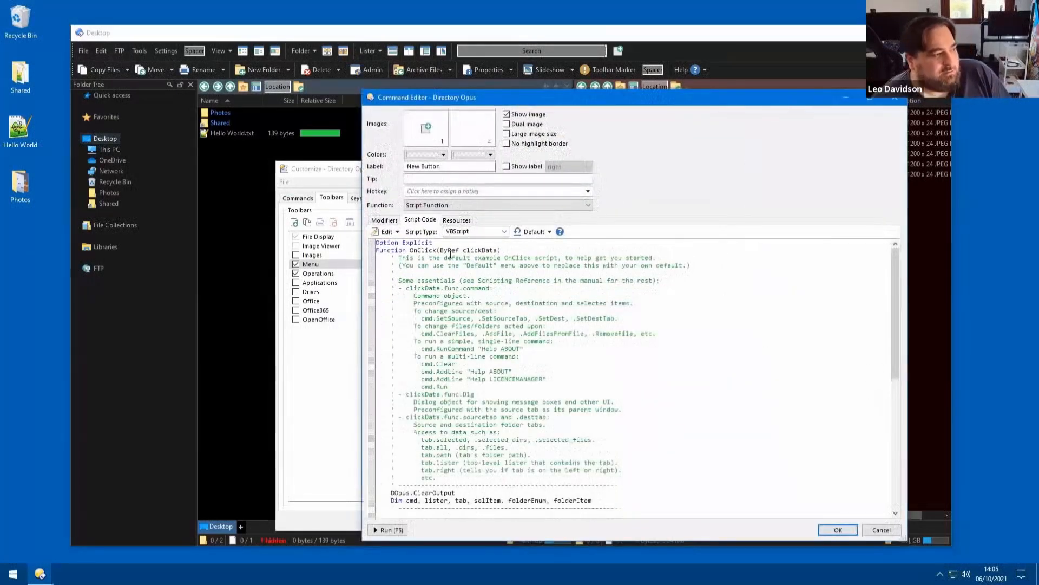
left_click(506, 234)
left_click(487, 242)
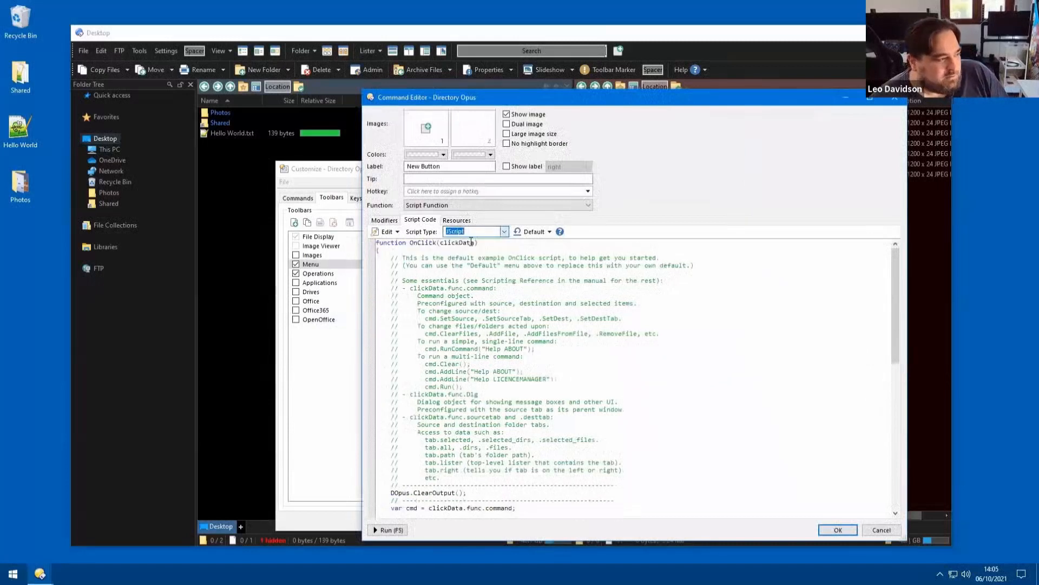
Review the default OnClick example script and the options for resetting it or saving it as the default.
left_click(645, 275)
key("ctrl+Home")
key("Down")
key("Down")
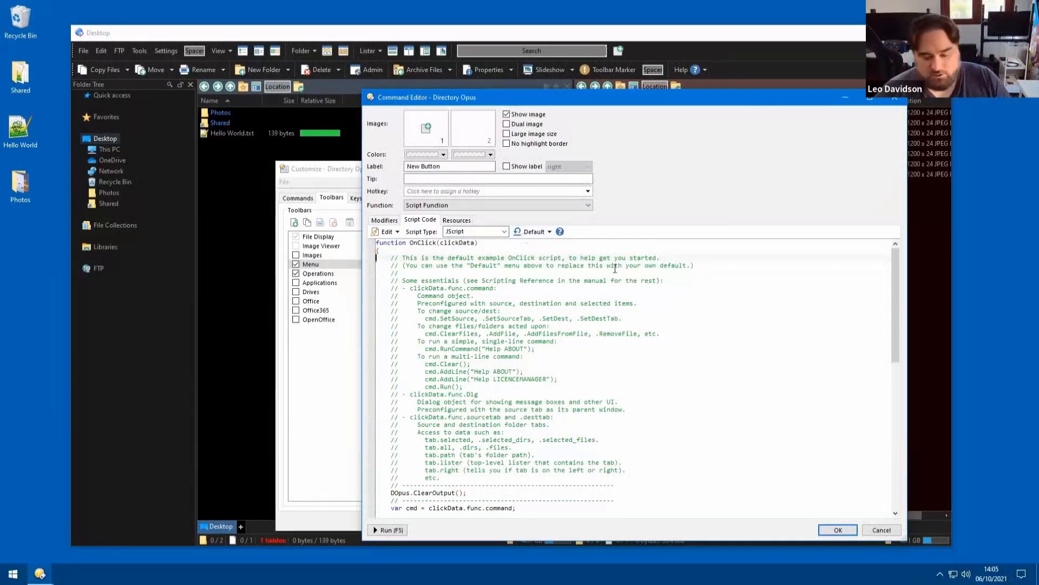
key("Left")
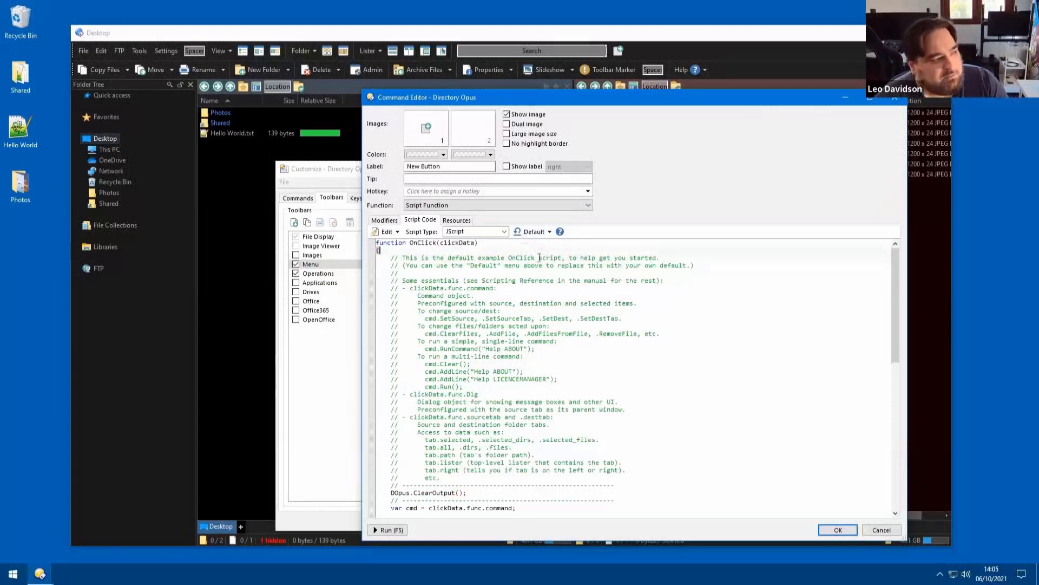
left_click(531, 231)
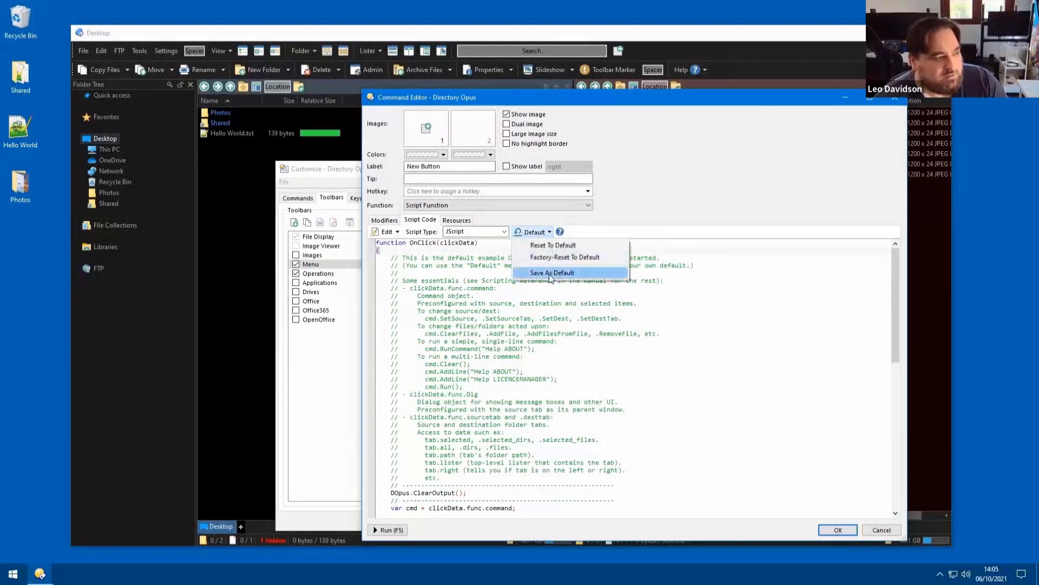
left_click(491, 290)
scroll(507, 311, "down", 15)
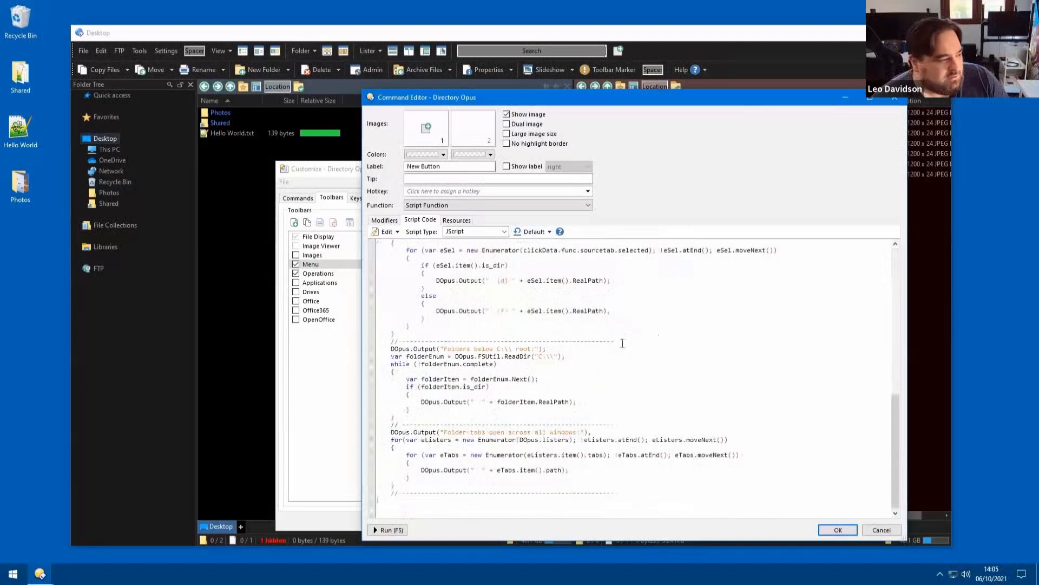
Run the script with the Shared folder selected, enlarge the output area, and examine the listed items, folders and tabs.
left_click(223, 123)
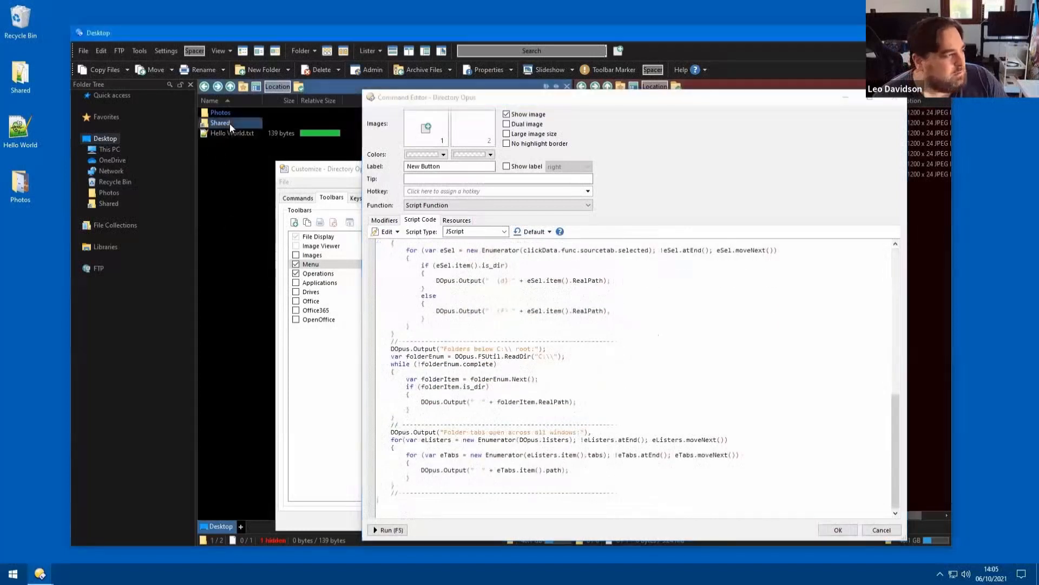
left_click(585, 339)
key("F5")
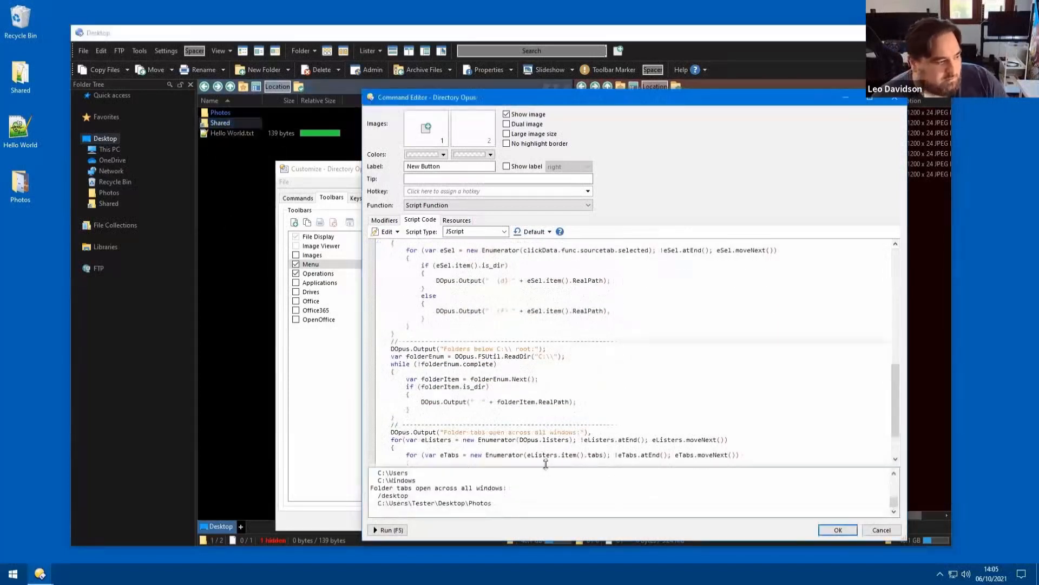
left_click_drag(546, 462, 549, 335)
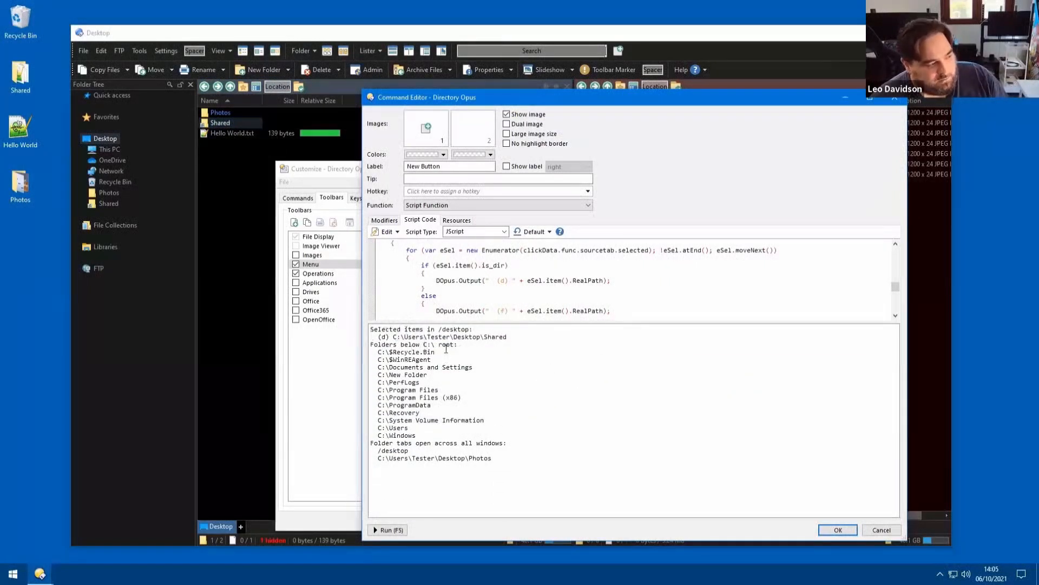
left_click_drag(376, 349, 530, 436)
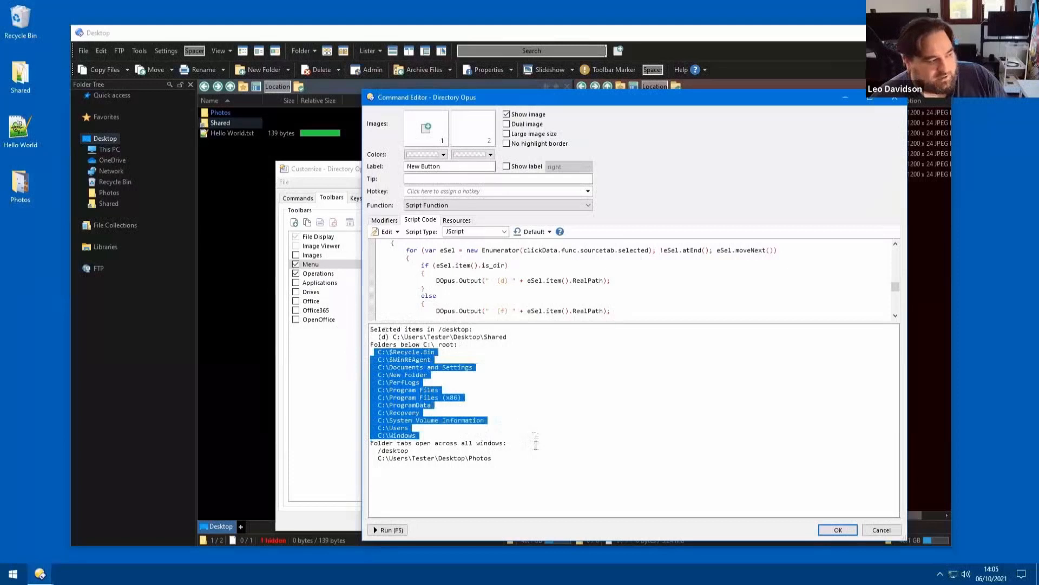
triple_click(533, 463)
left_click_drag(546, 322, 552, 413)
Delete the example code inside the OnClick function, keeping only the empty function shell.
scroll(615, 329, "up", 15)
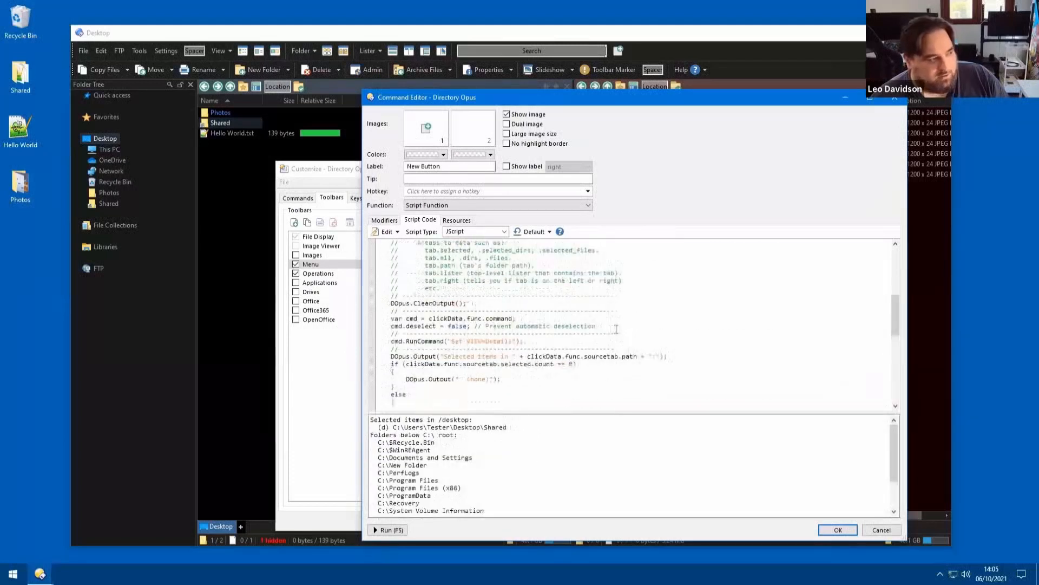
left_click(402, 254)
key("Home")
key("Down")
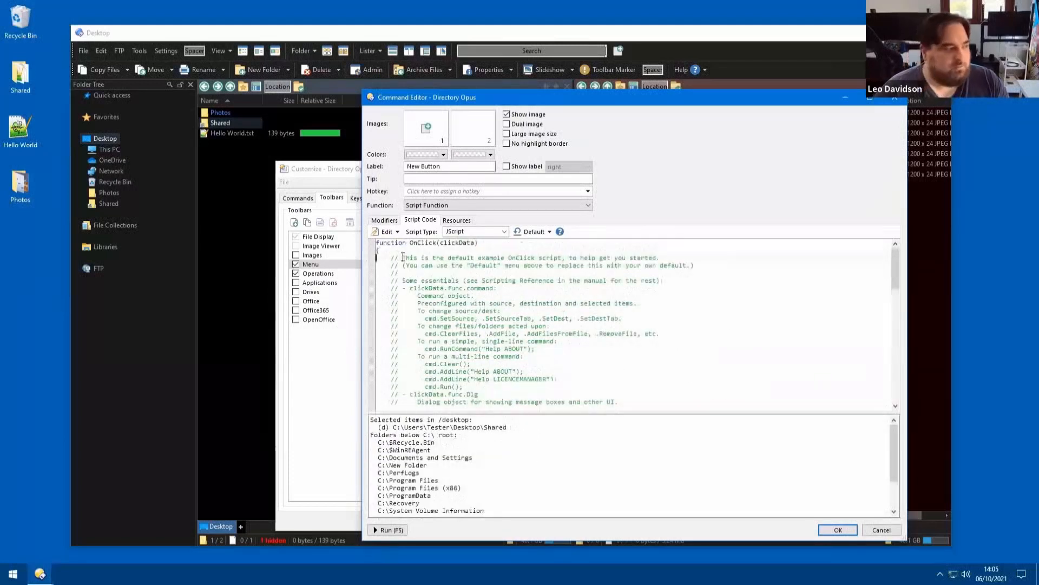
key("ctrl+shift+End")
key("shift+Up")
key("Delete")
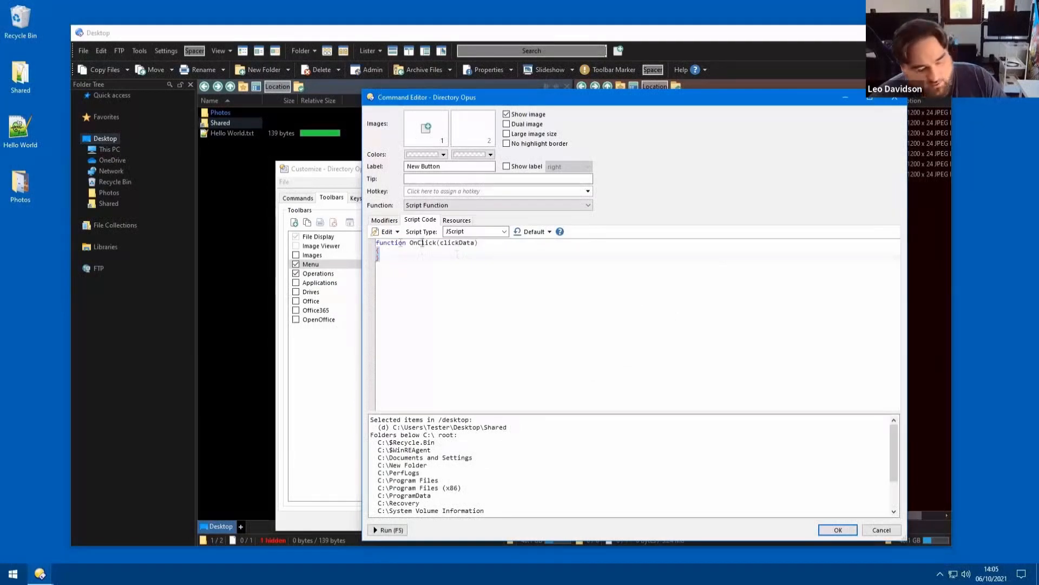
left_click(409, 251)
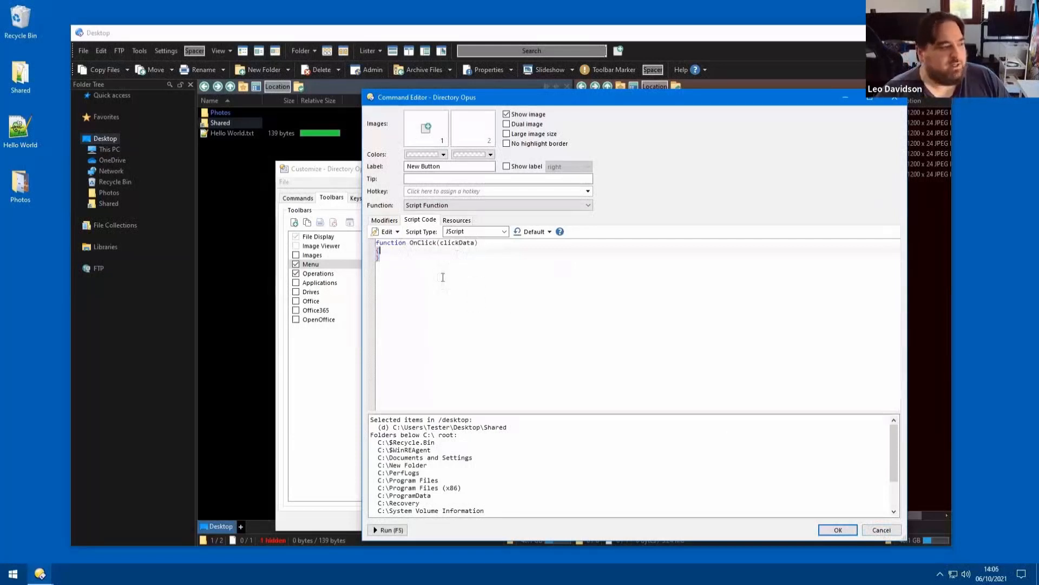
Discard the changes to the new button's function and cancel toolbar customization.
left_click(881, 529)
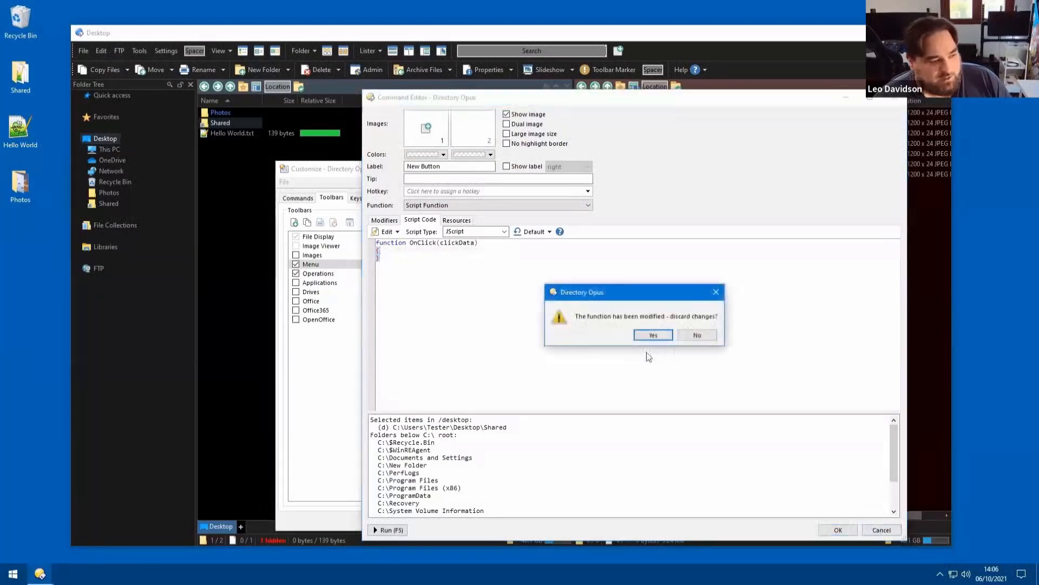
left_click(657, 333)
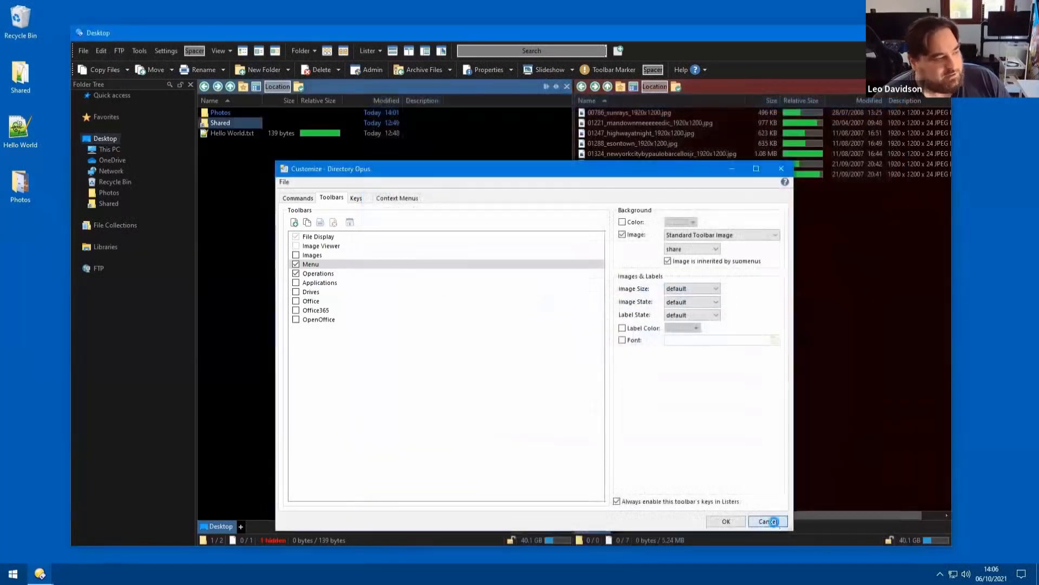
left_click(774, 521)
Go into the Shared folder and preview the code of Max Size Column.js in the viewer pane.
double_click(220, 121)
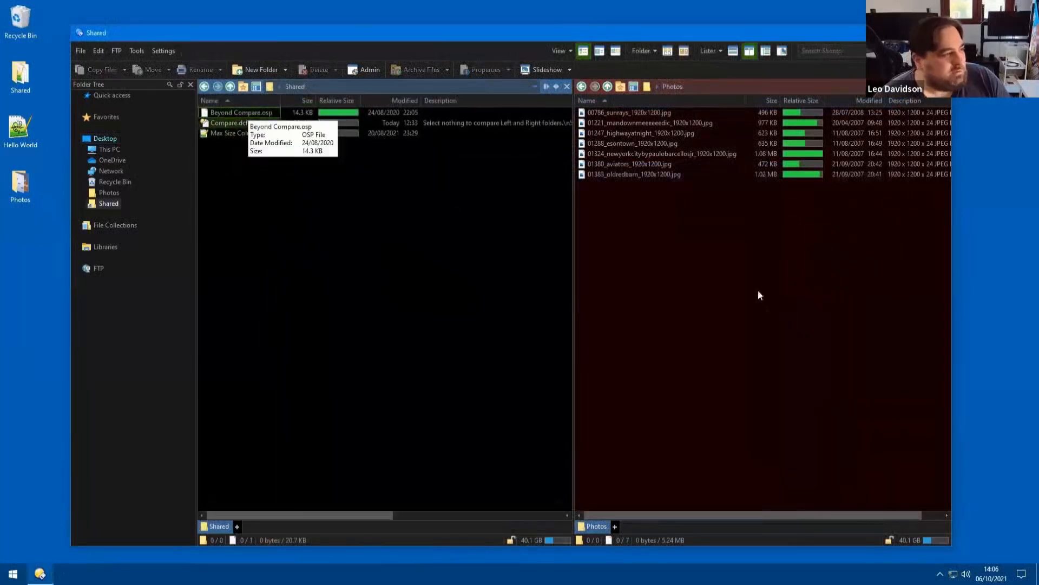
left_click(800, 303)
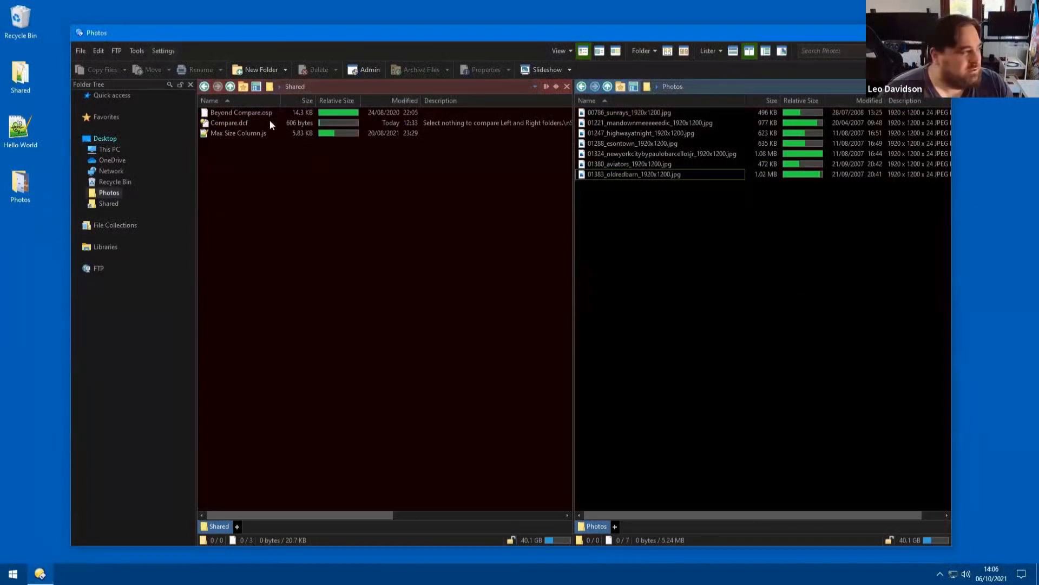
left_click(244, 132)
left_click(782, 51)
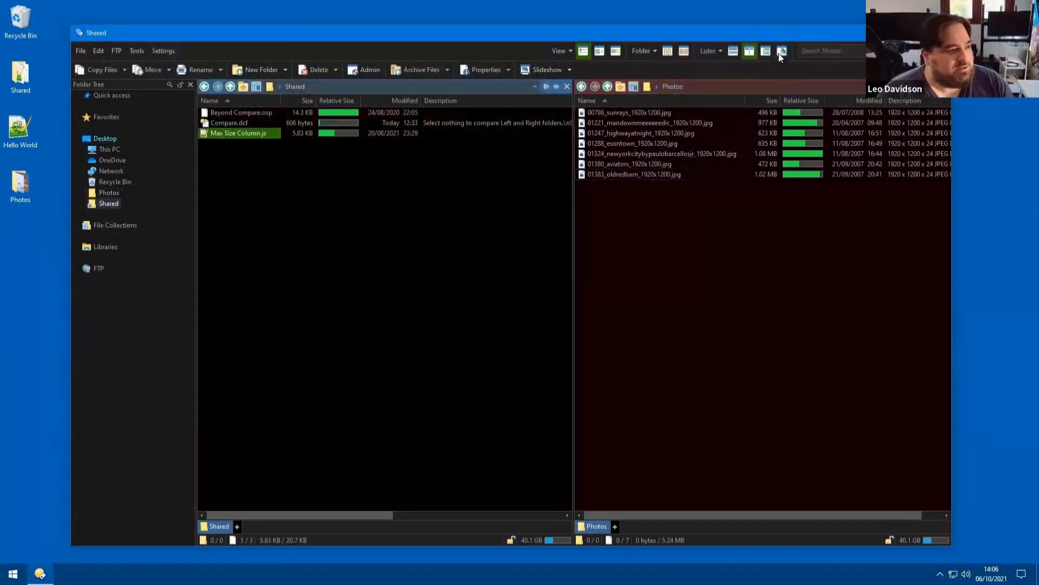
left_click(750, 51)
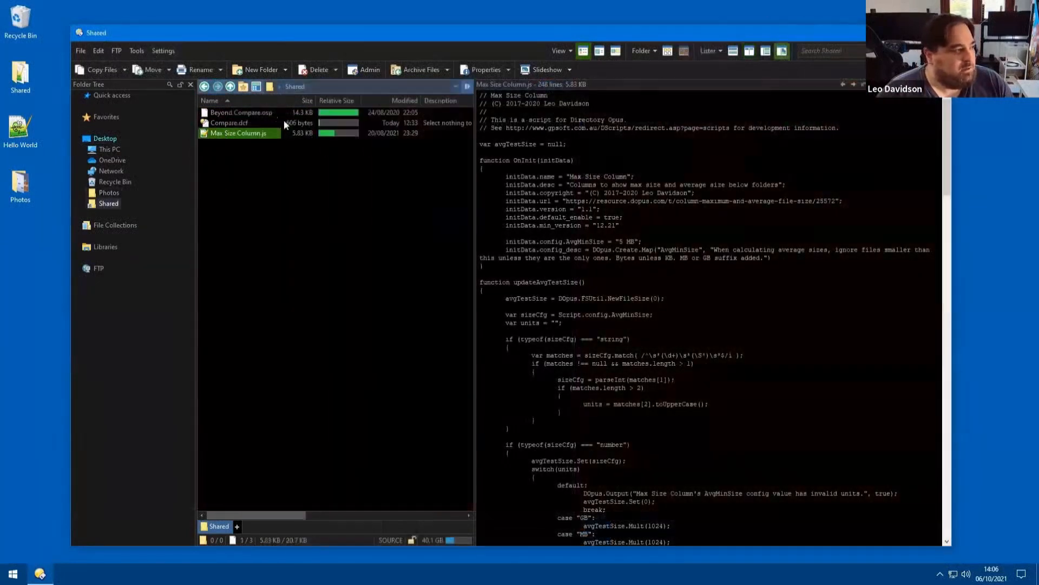
Close the viewer pane, rename Beyond Compare.osp to Beyond Compare.osp.zip, and browse into the archive's icons folder.
left_click(252, 112)
left_click(946, 85)
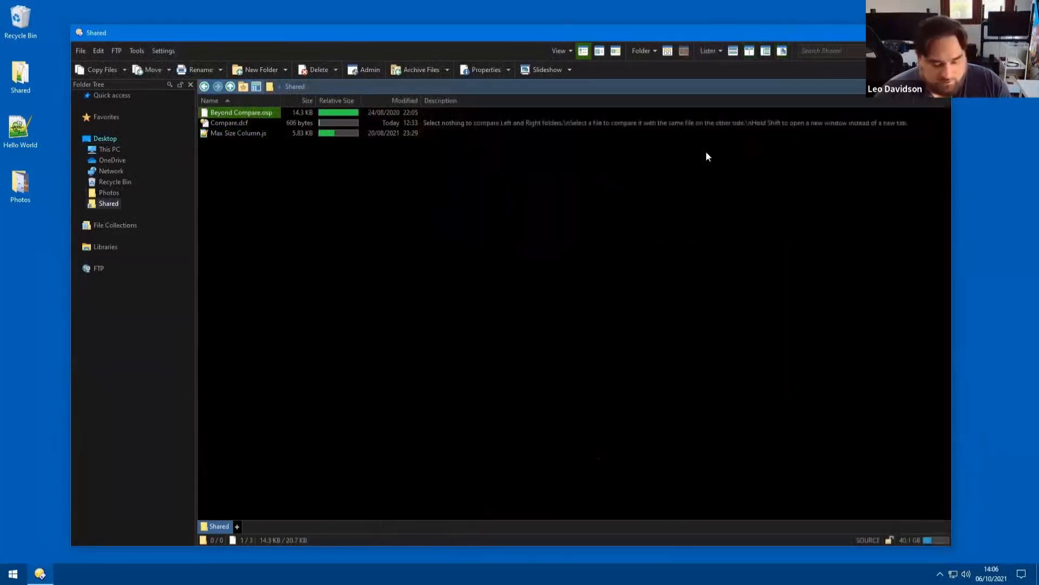
key("Return")
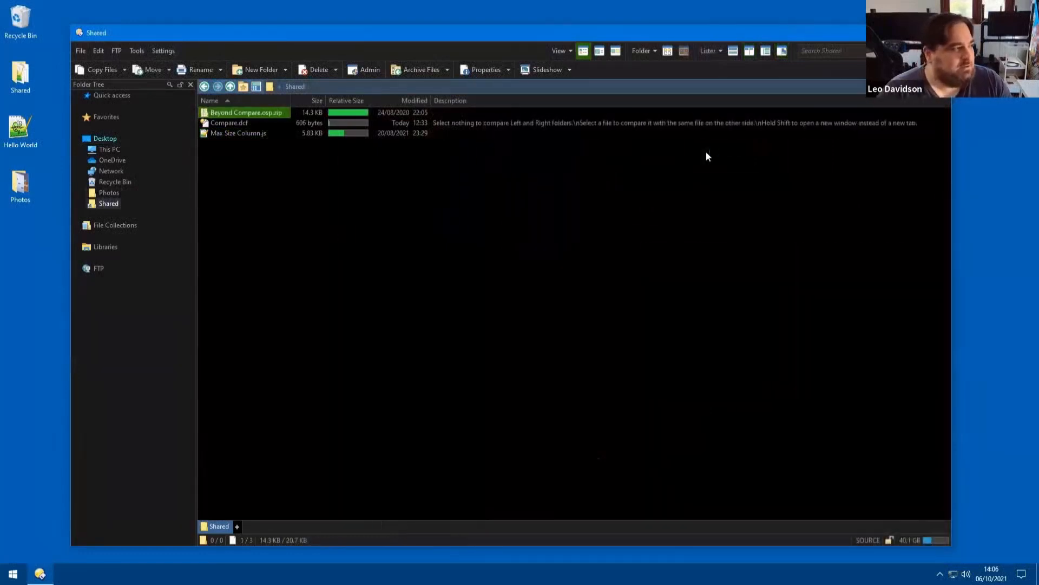
key("Down")
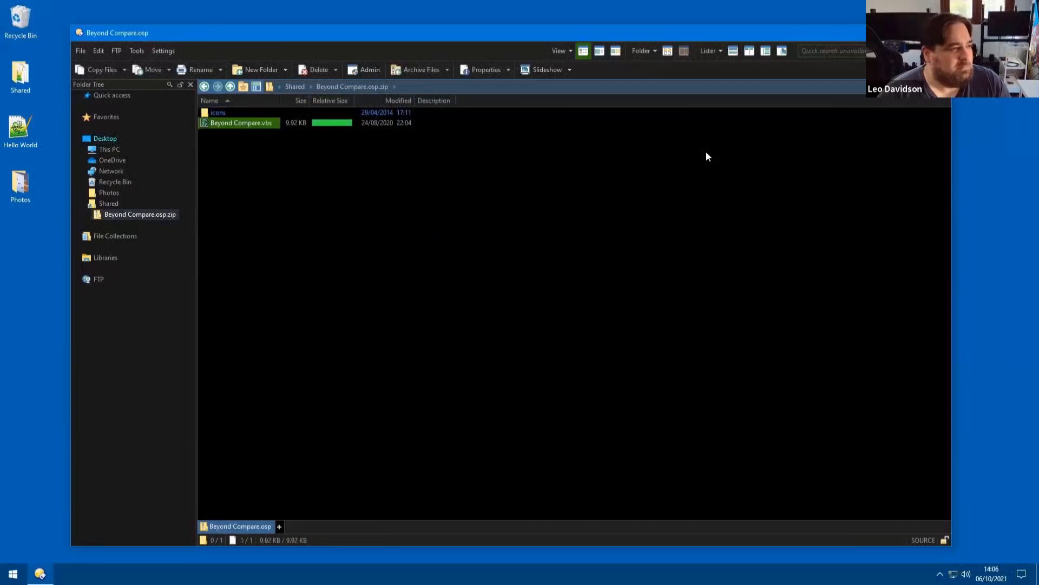
double_click(219, 111)
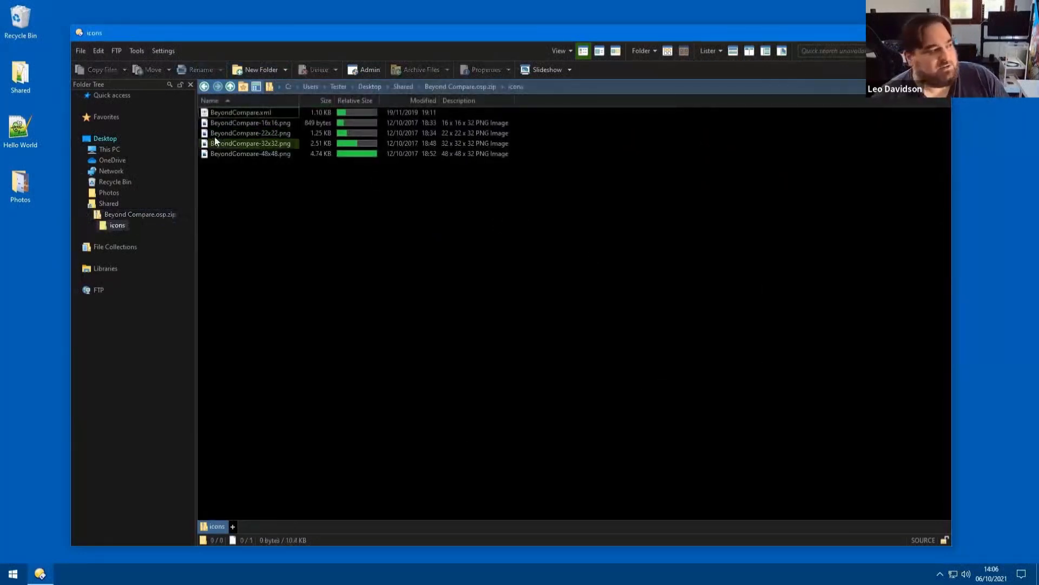
Return to the Shared folder and restore the archive's name to Beyond Compare.osp.
key("BackSpace")
key("BackSpace")
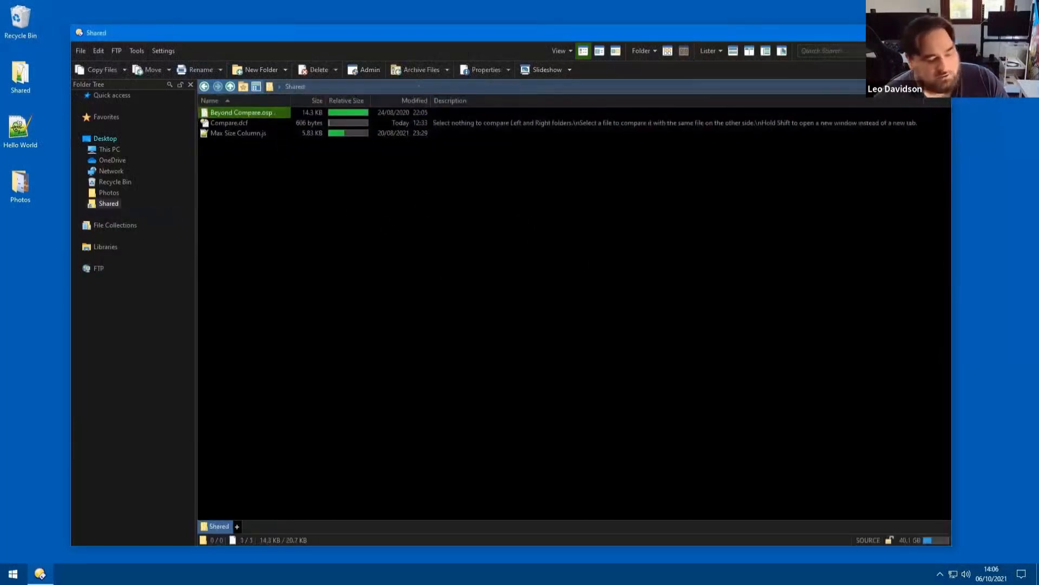
left_click(321, 165)
Install Beyond Compare.osp from the Shared folder as a script add-in through the toolbar Scripts preferences.
key("ctrl+o")
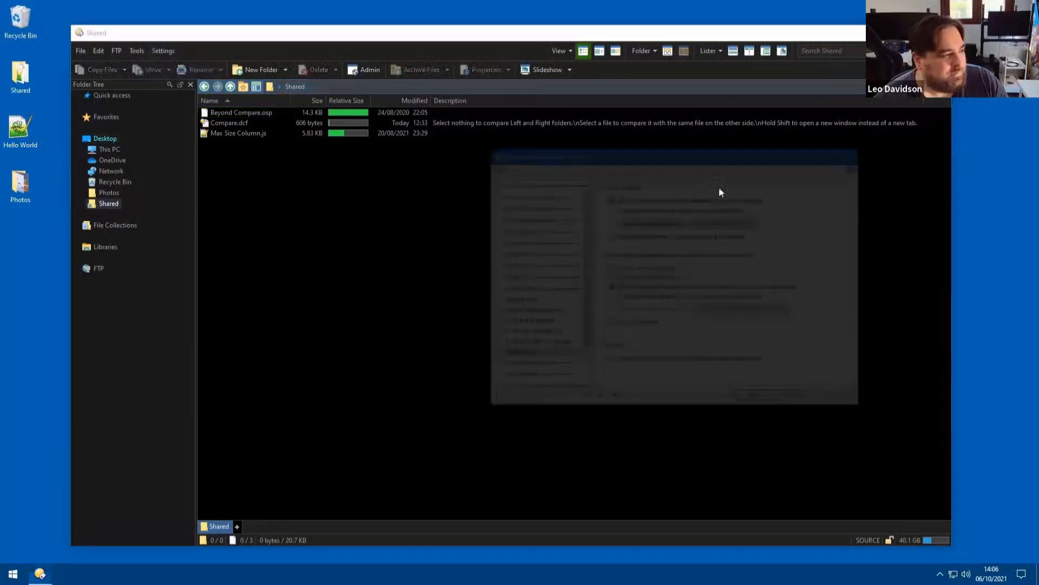
scroll(539, 347, "down", 2)
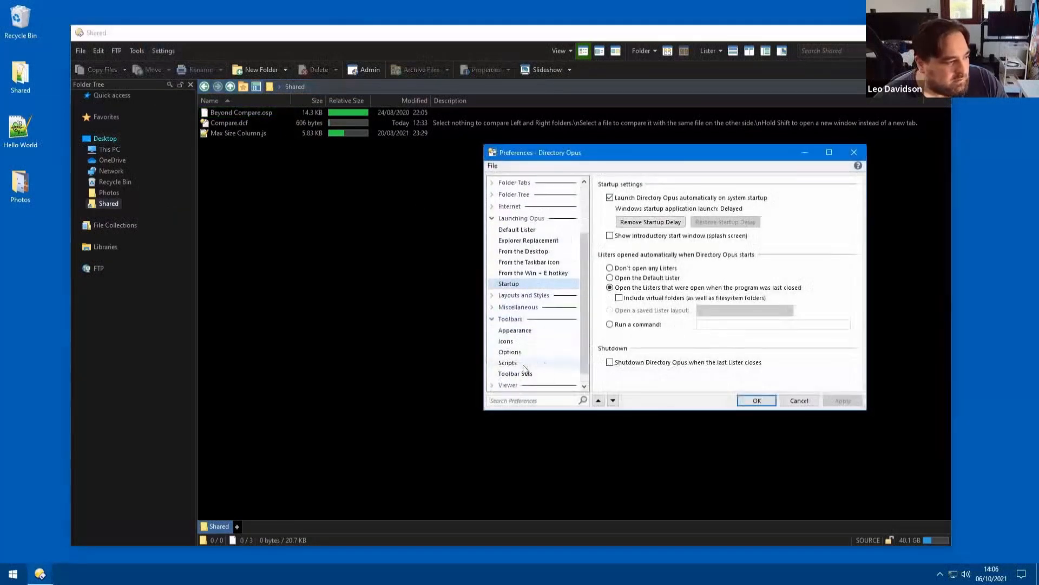
left_click(526, 363)
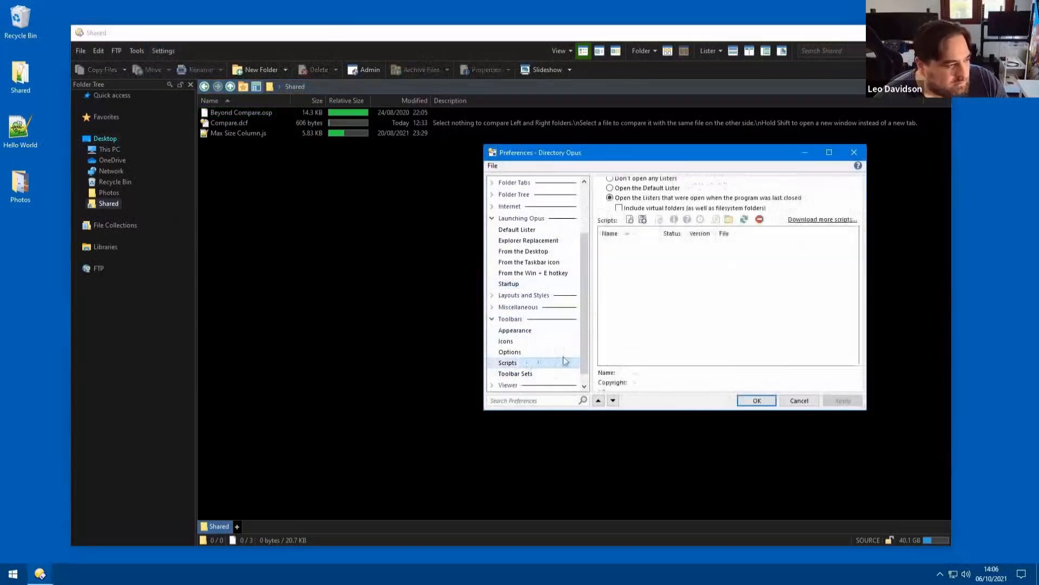
left_click_drag(226, 111, 752, 278)
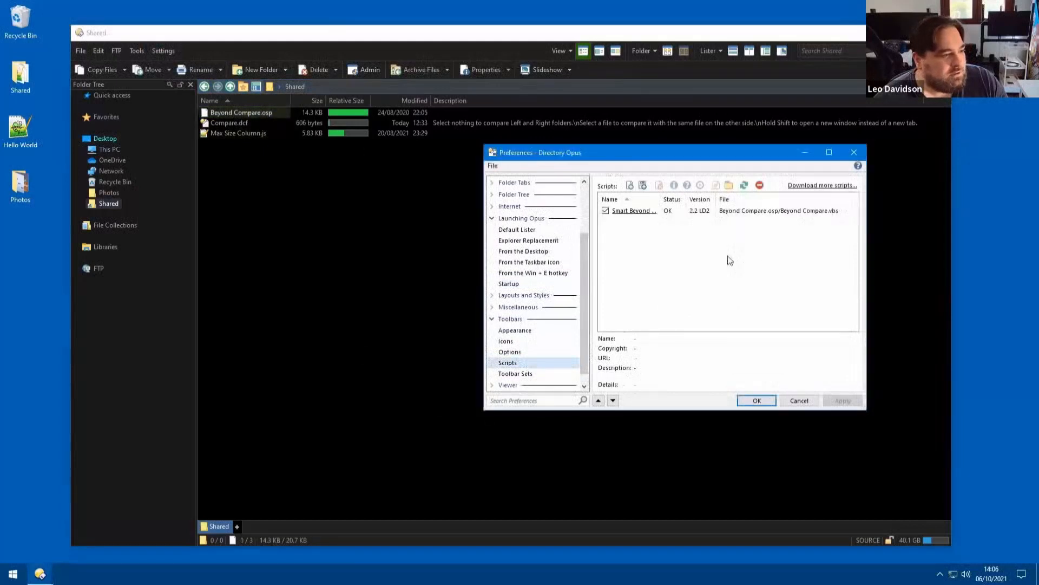
Show a second file display at /scripts, move Max Size Column.js there from Shared, and accept the preferences.
left_click_drag(662, 161, 214, 227)
left_click(750, 51)
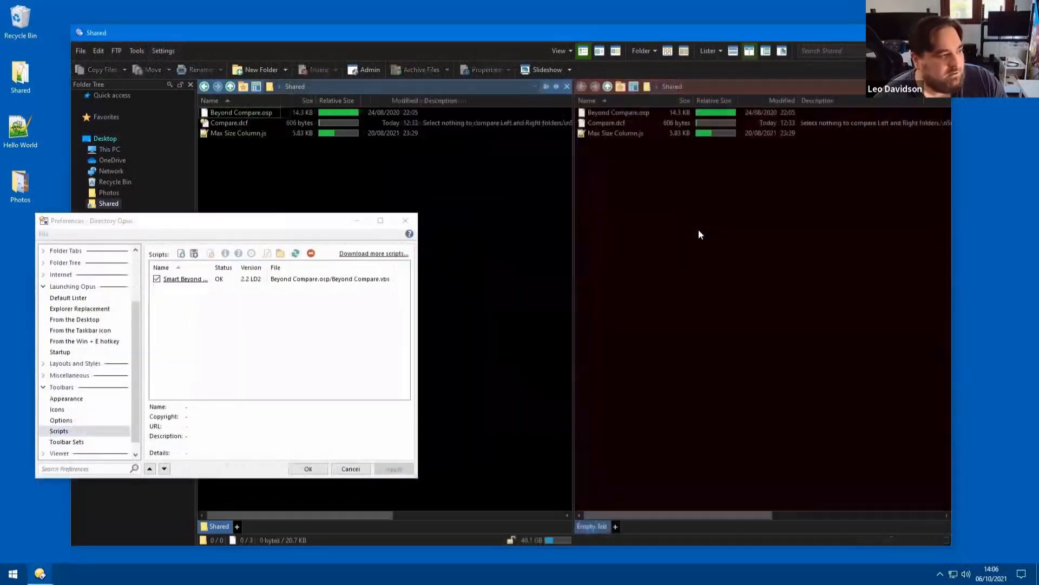
left_click(697, 228)
type("/scripts")
key("Return")
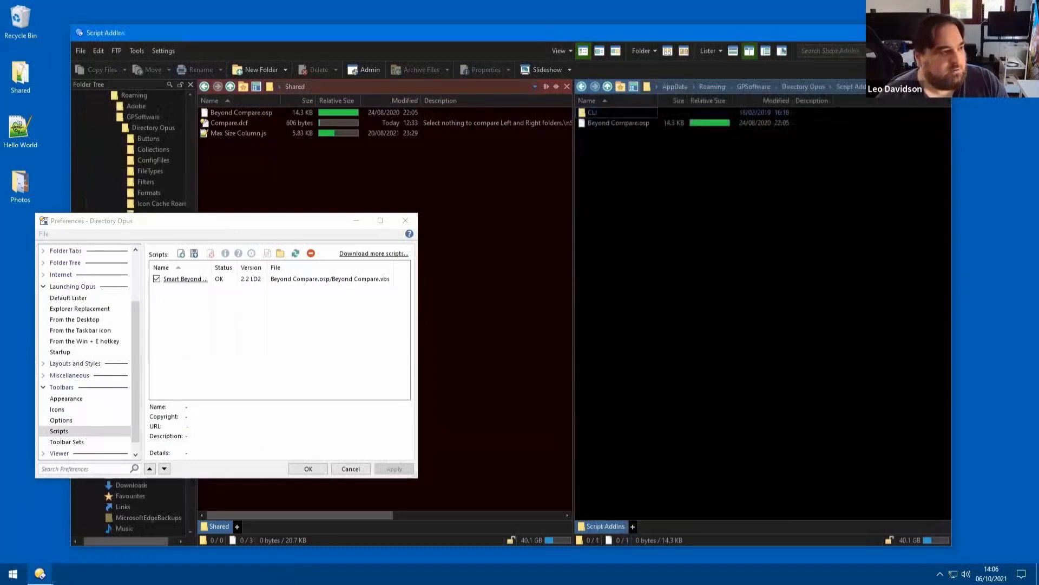
left_click_drag(253, 134, 789, 184)
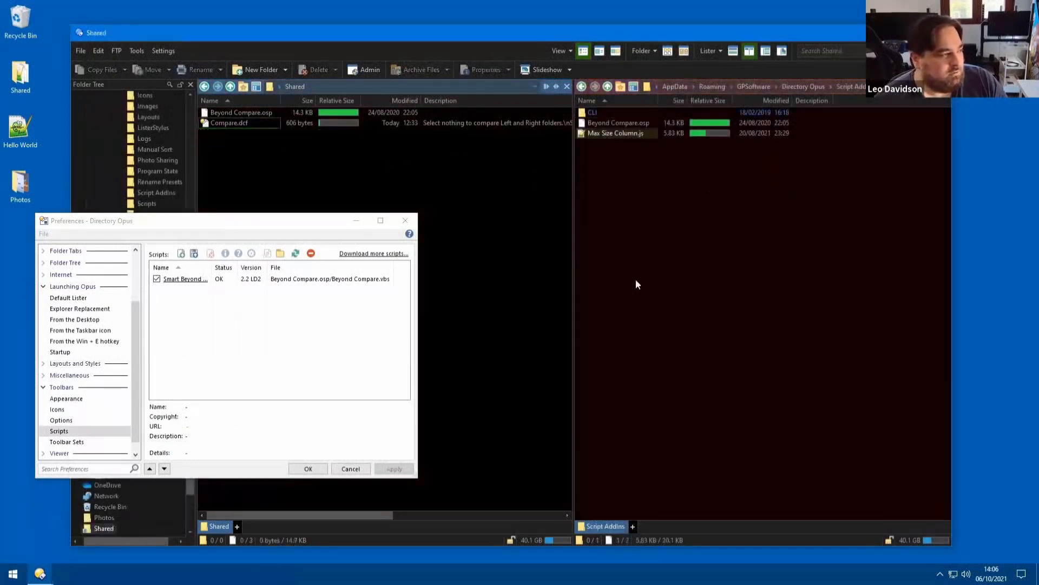
left_click(307, 468)
left_click(628, 123)
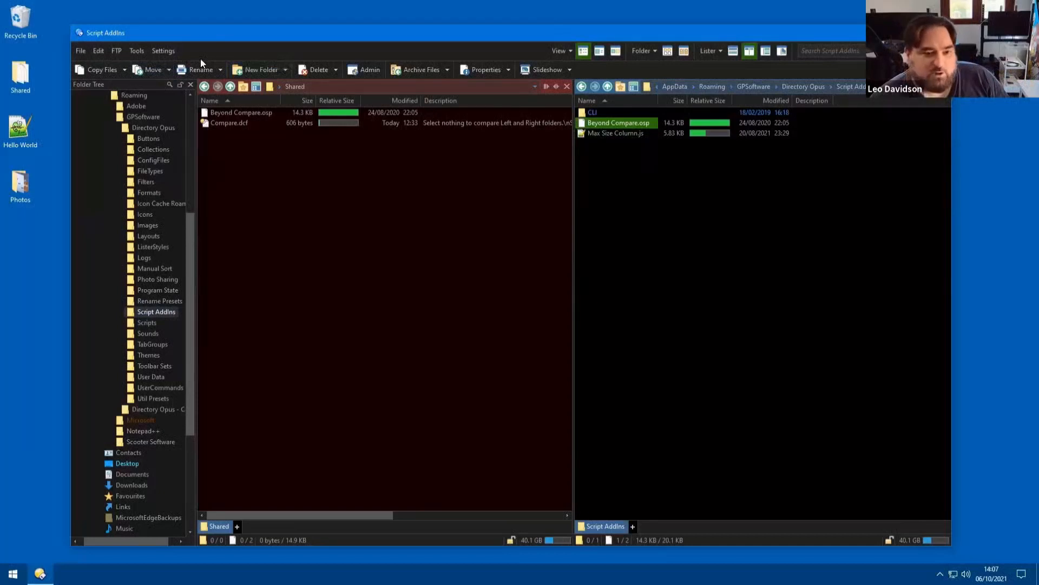
left_click(239, 112)
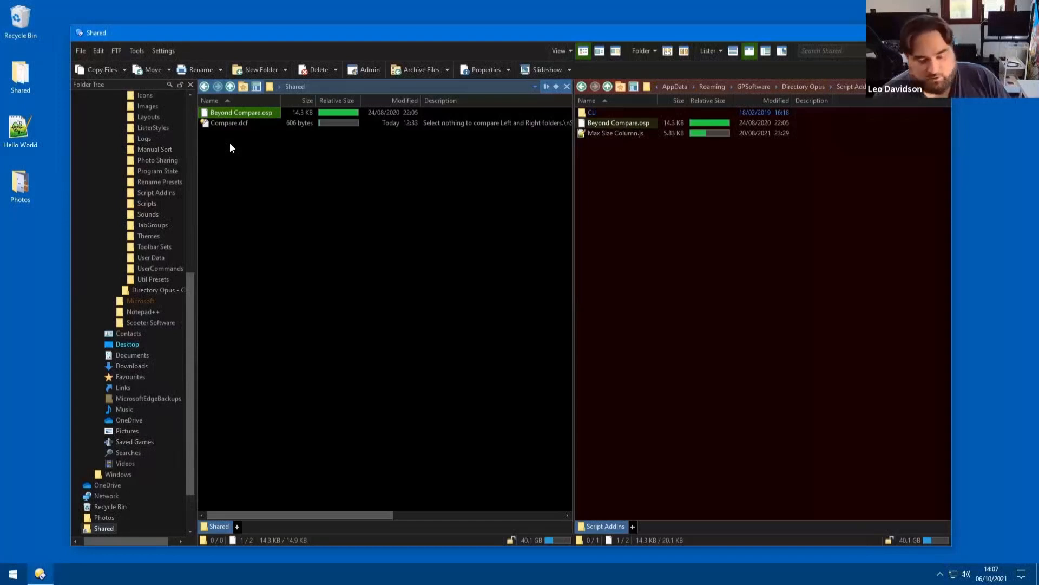
left_click(488, 209)
Start customizing the toolbars and add the Compare.dcf button beside the search field on the menu toolbar.
right_click(297, 49)
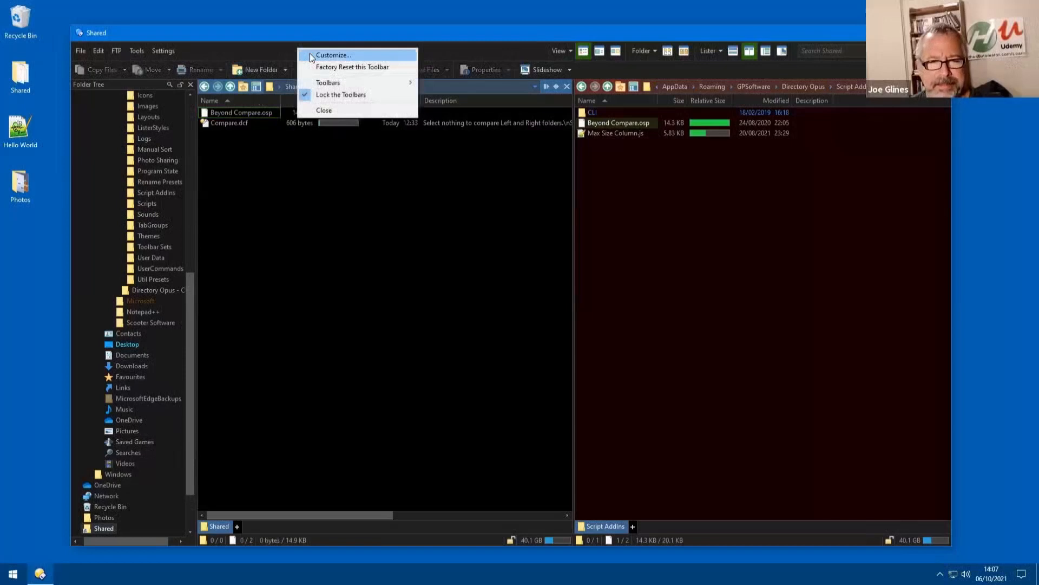
left_click(325, 55)
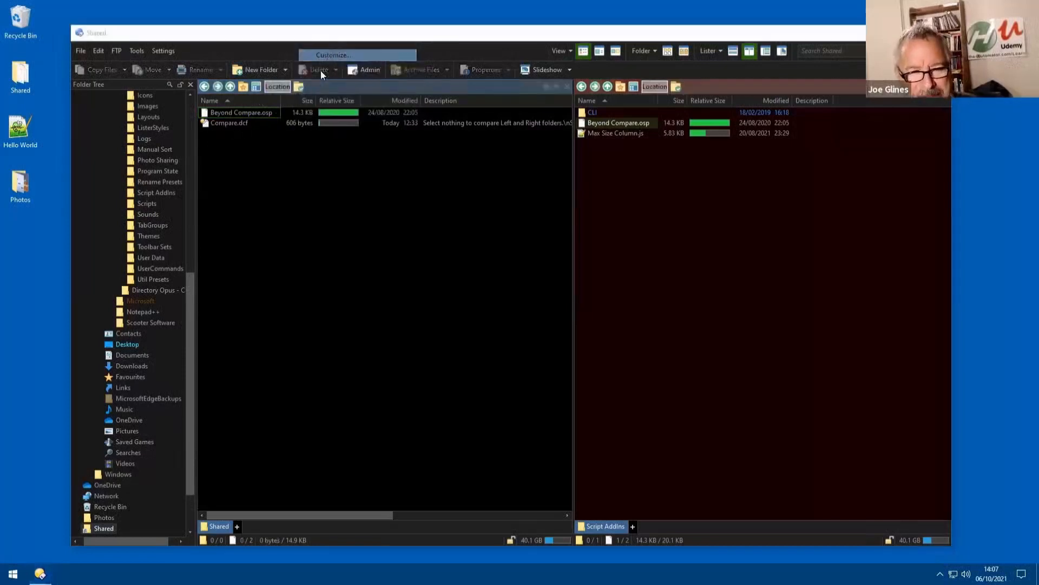
left_click_drag(517, 71, 618, 51)
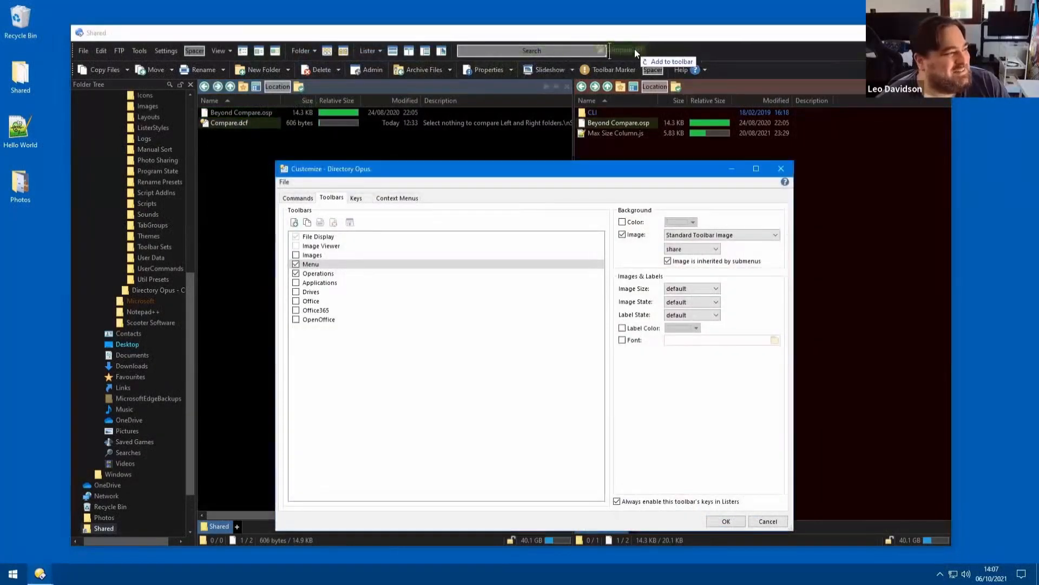
Give the Compare button a label and a large image, place it after New Folder, and accept the customization.
double_click(617, 51)
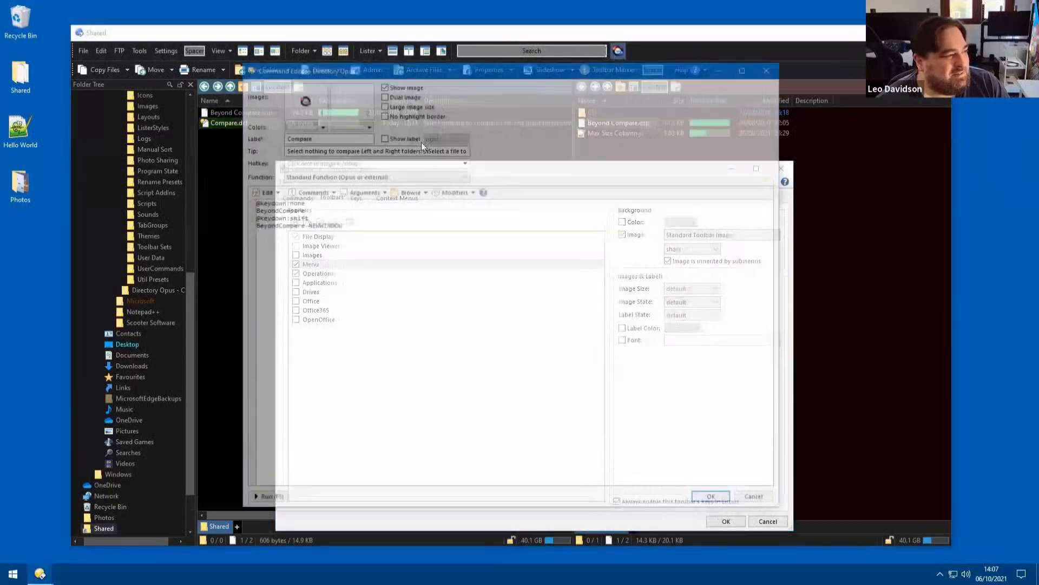
left_click(412, 137)
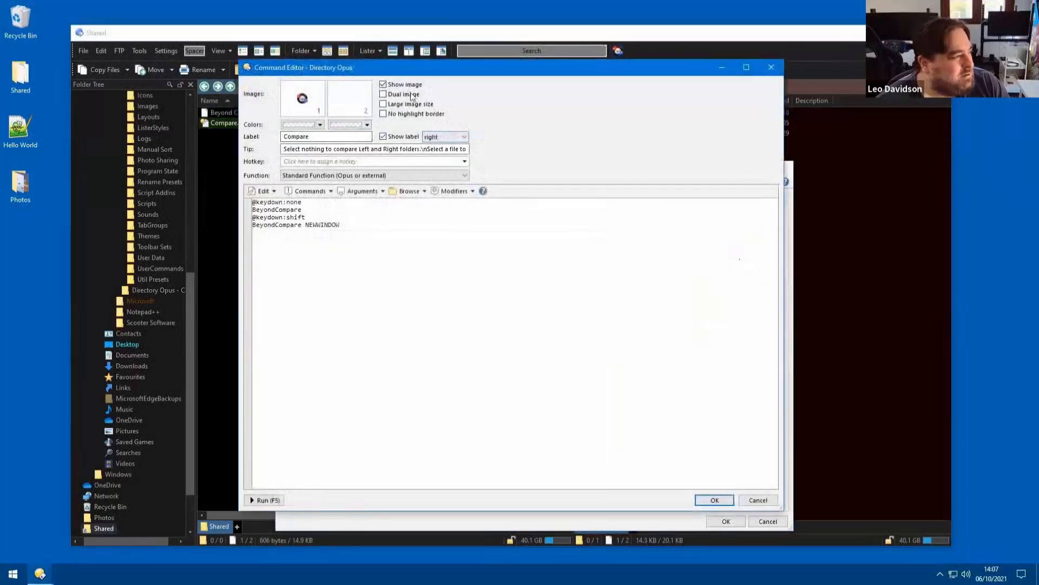
left_click(401, 105)
left_click(723, 499)
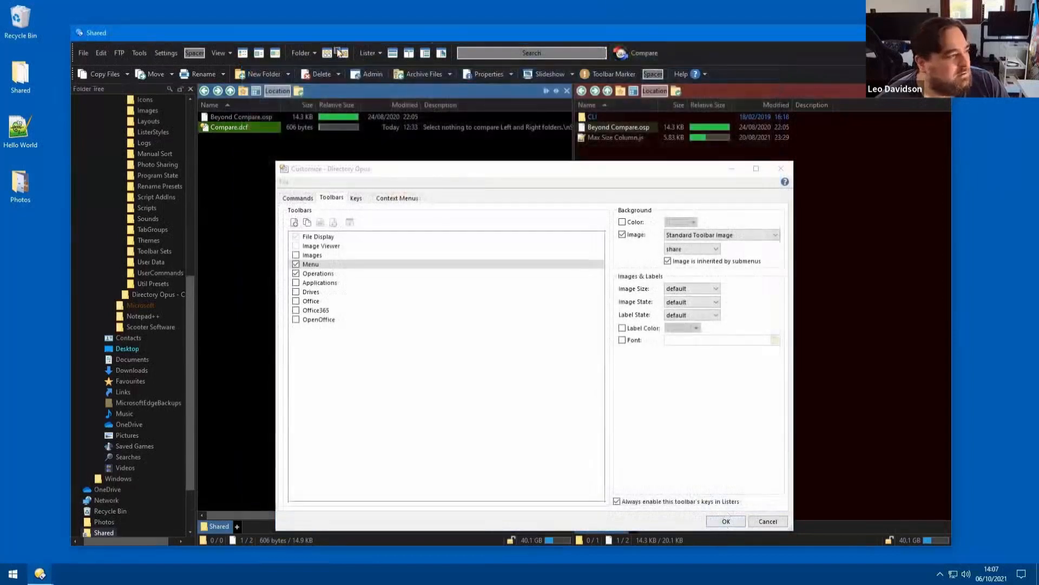
key("Return")
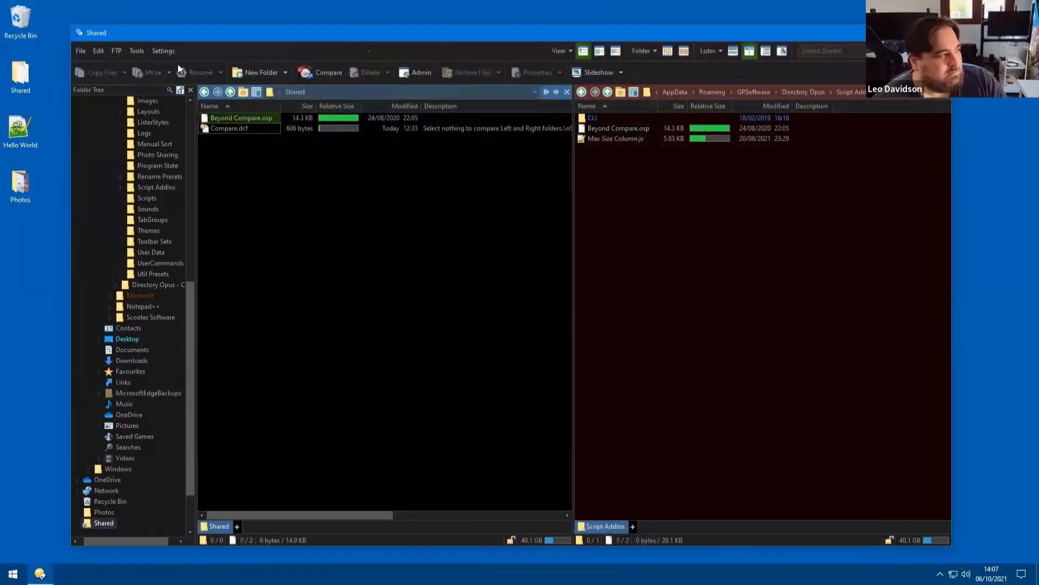
Back up the complete configuration with the Backup and Restore Configuration wizard, keeping its default options.
left_click(164, 51)
left_click(197, 179)
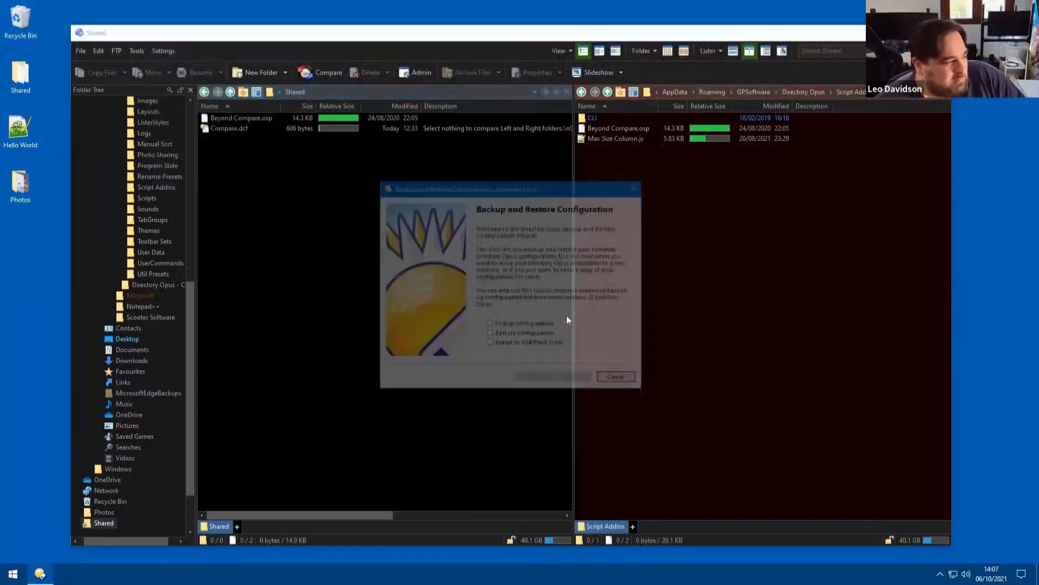
left_click(519, 325)
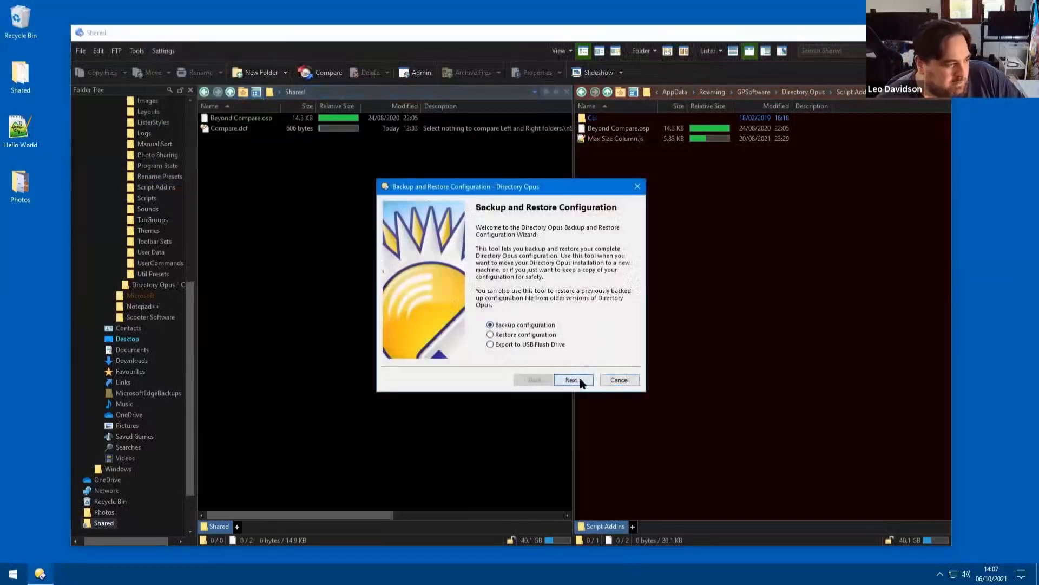
left_click(576, 380)
left_click(580, 379)
left_click(582, 379)
left_click(584, 379)
left_click(585, 378)
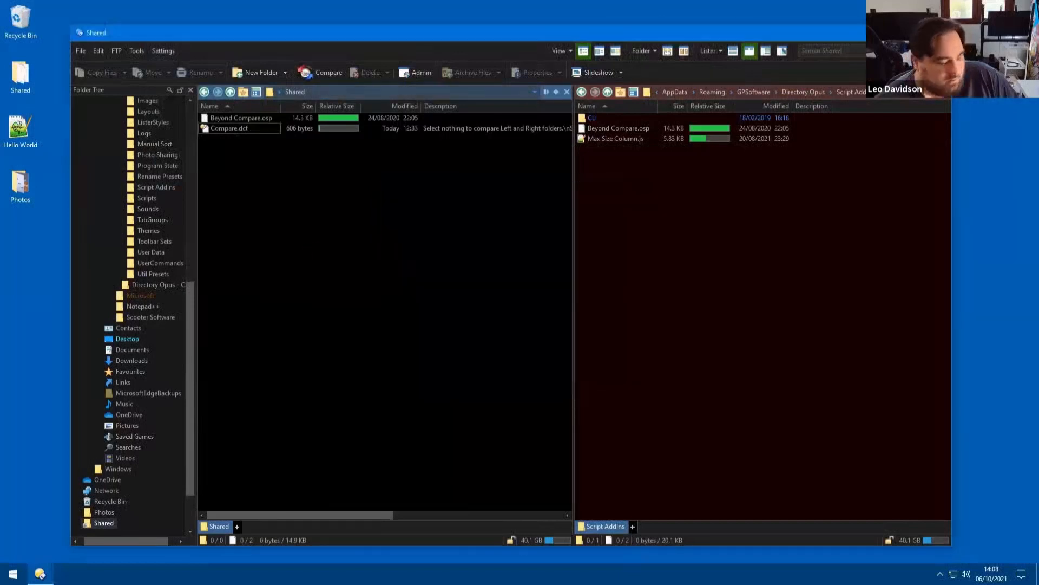
Go to /mydocuments and rename the backup Tester - Opus Config - 2021-10-06.ocb to end in .ocb.zip.
type("/mydocuments")
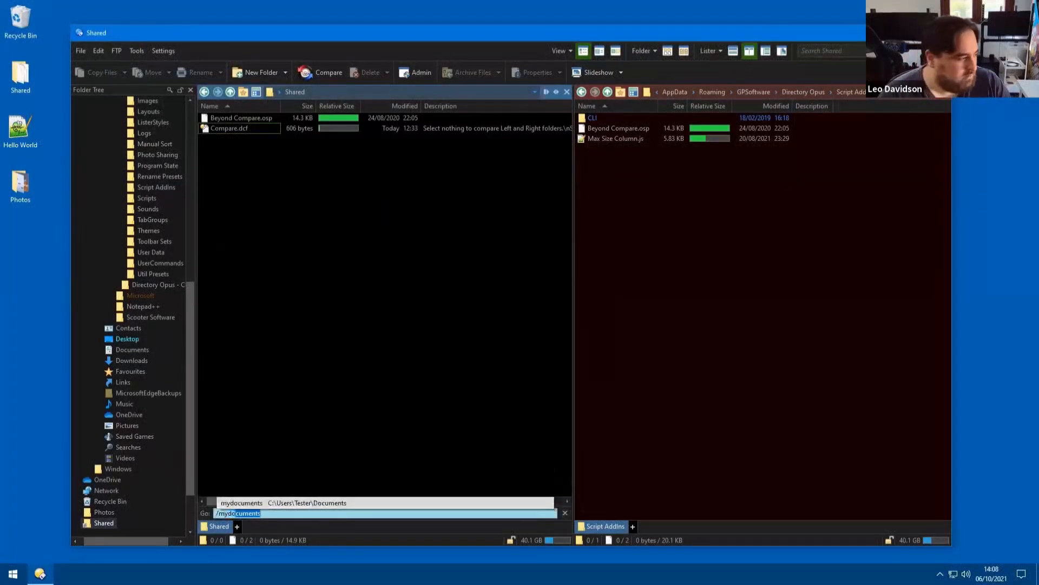
key("Return")
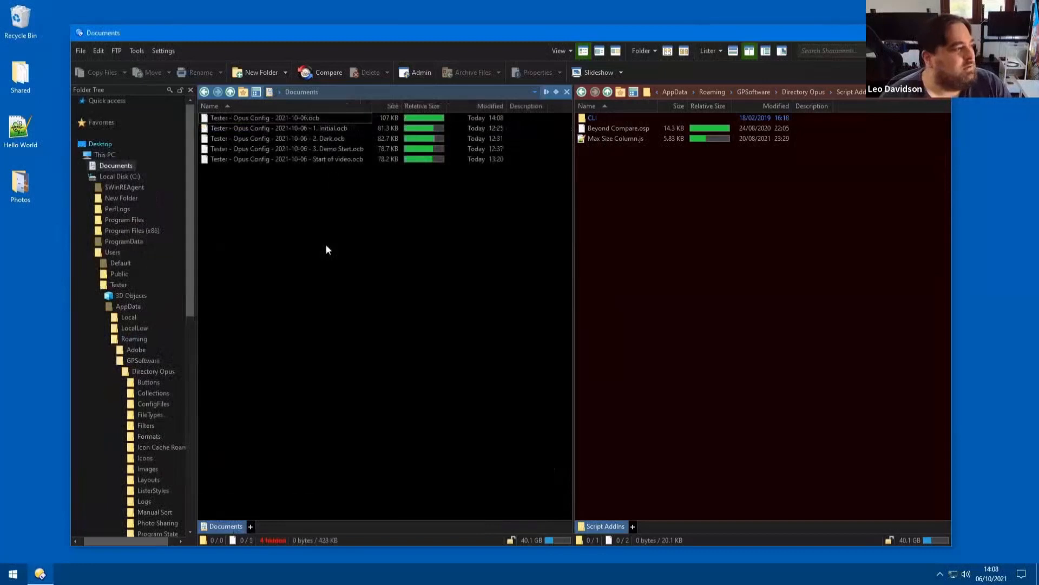
left_click(324, 159)
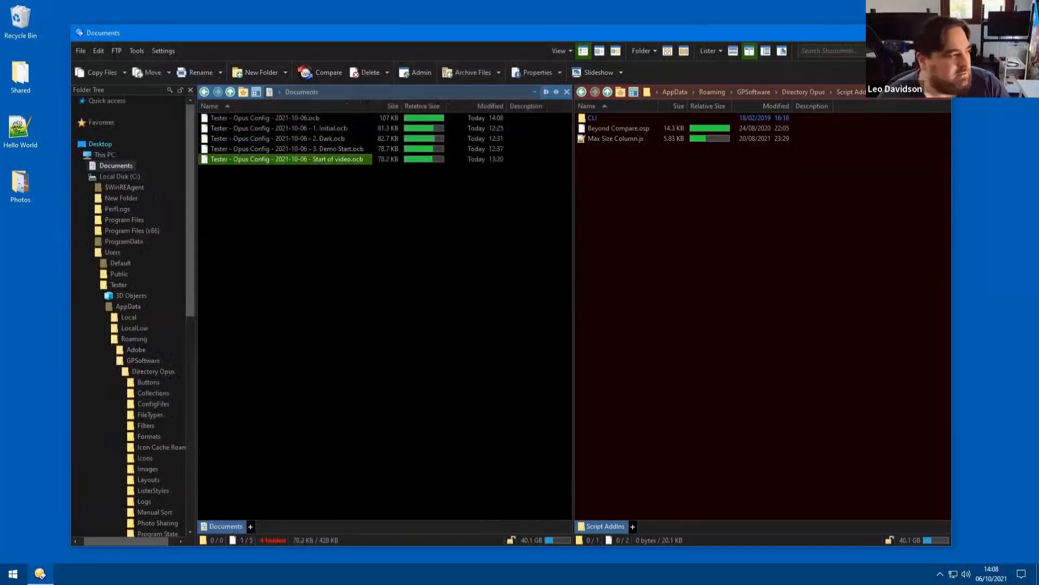
left_click(346, 119)
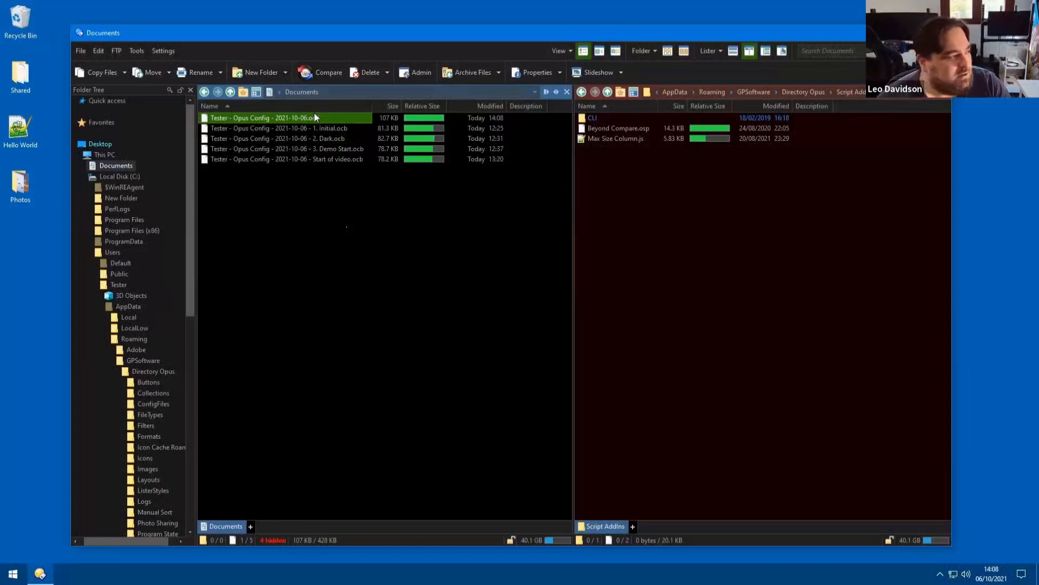
key("F2")
type(".zip")
key("Return")
Show the Desktop in the second file display, extract the zipped backup there into its own folder, and open that folder.
left_click_drag(351, 164, 778, 232)
left_click(697, 208)
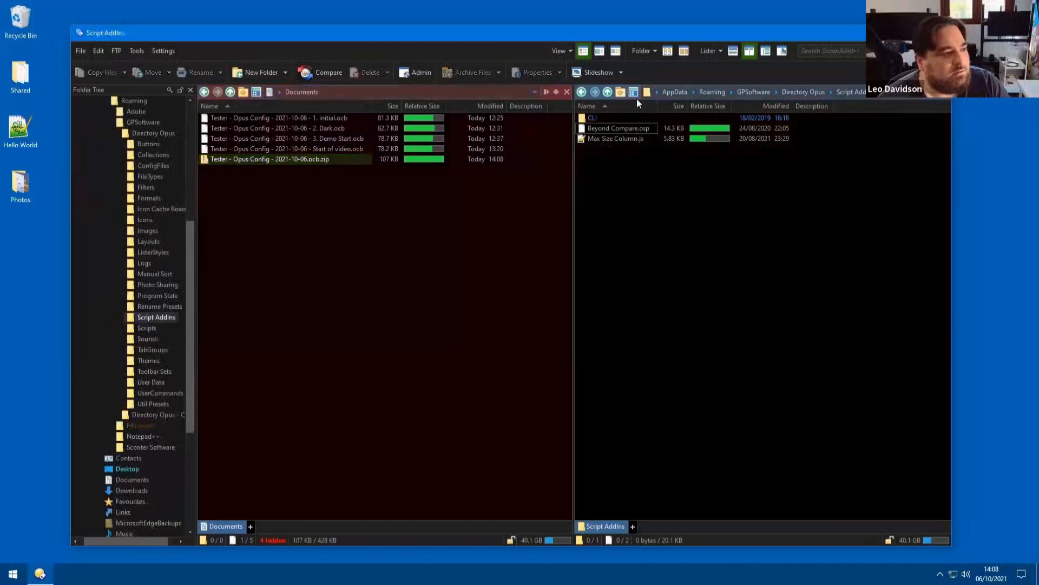
left_click(638, 90)
left_click_drag(303, 161, 716, 234)
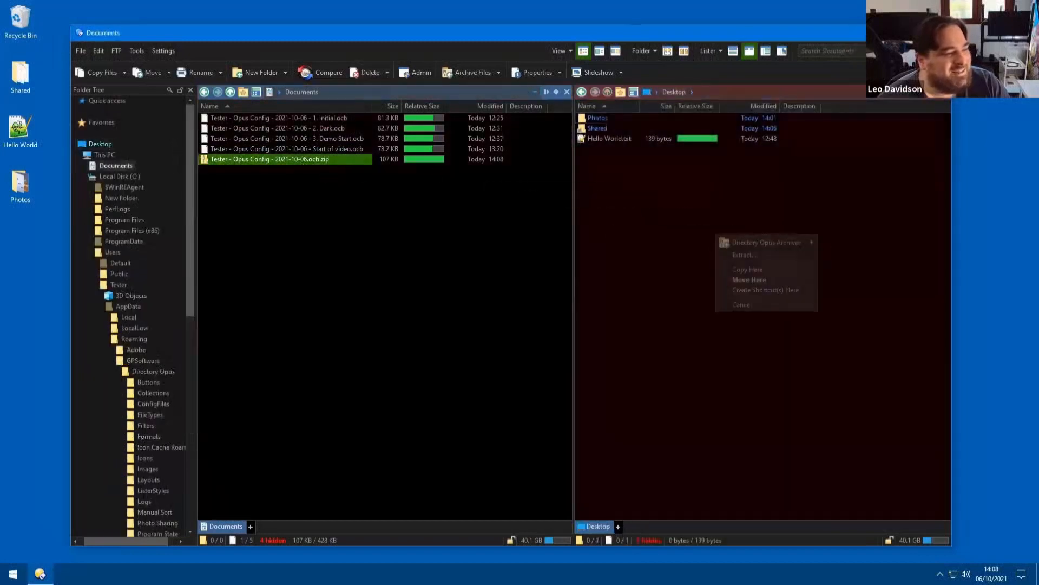
mouse_move(775, 246)
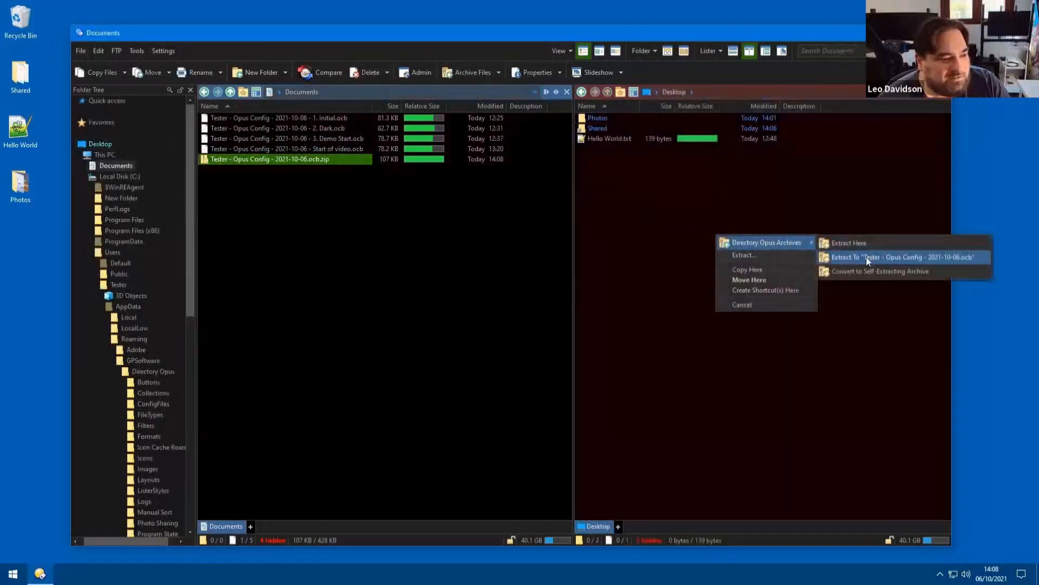
left_click(869, 253)
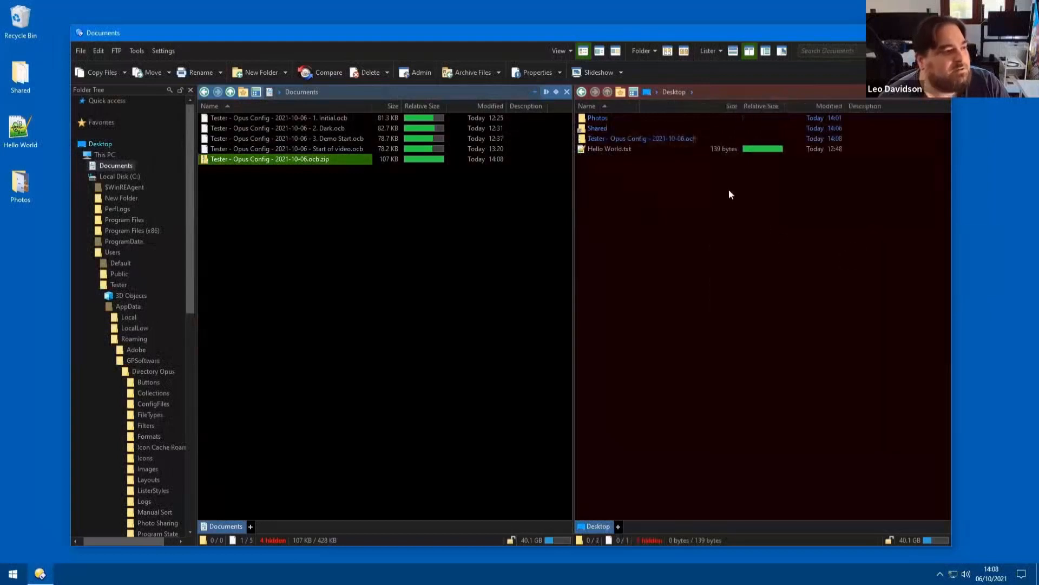
left_click(657, 135)
double_click(658, 136)
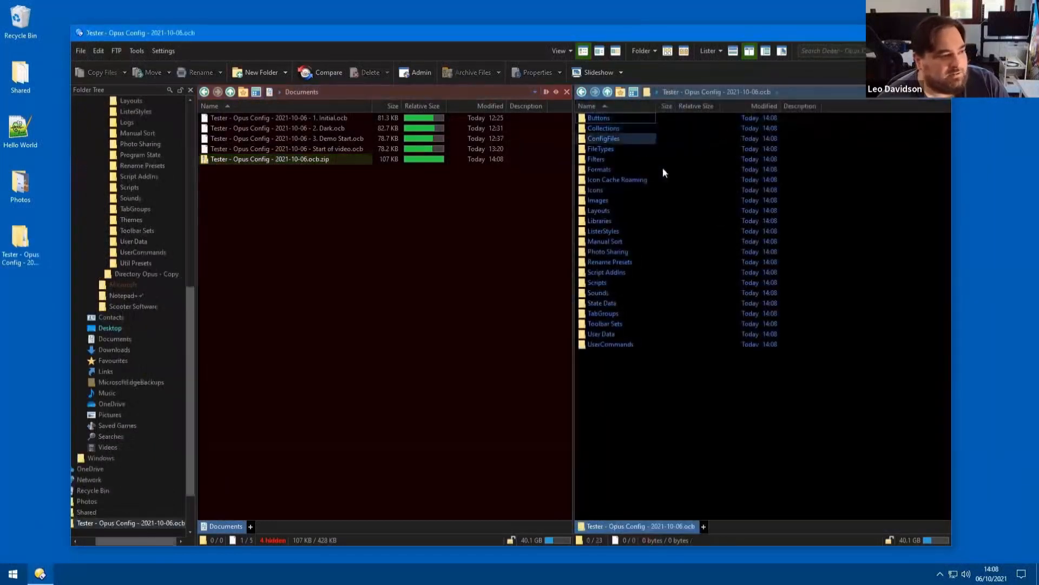
Rename the backup Tester - Opus Config - 2021-10-06 - 1. Initial.ocb in Documents to end in .ocb.zip.
left_click(348, 118)
left_click_drag(358, 118, 382, 247)
left_click(324, 191)
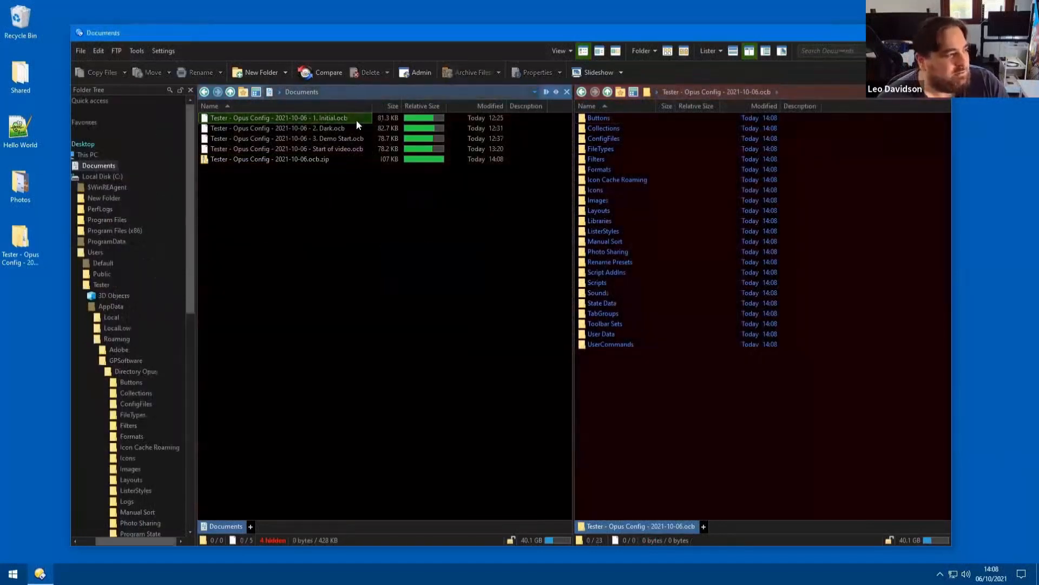
left_click(357, 118)
key("F2")
key("End")
type(".zip")
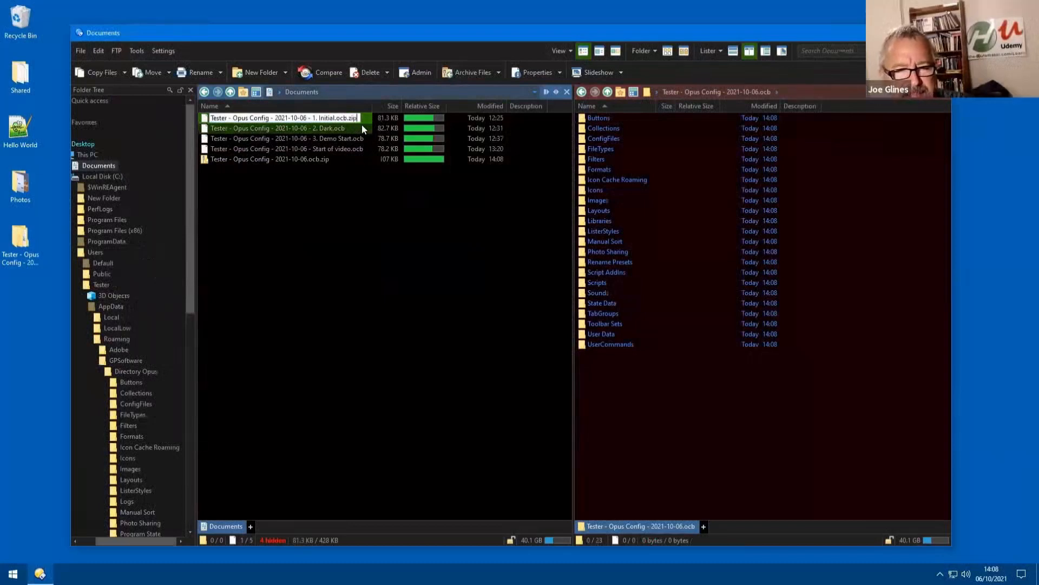
key("Return")
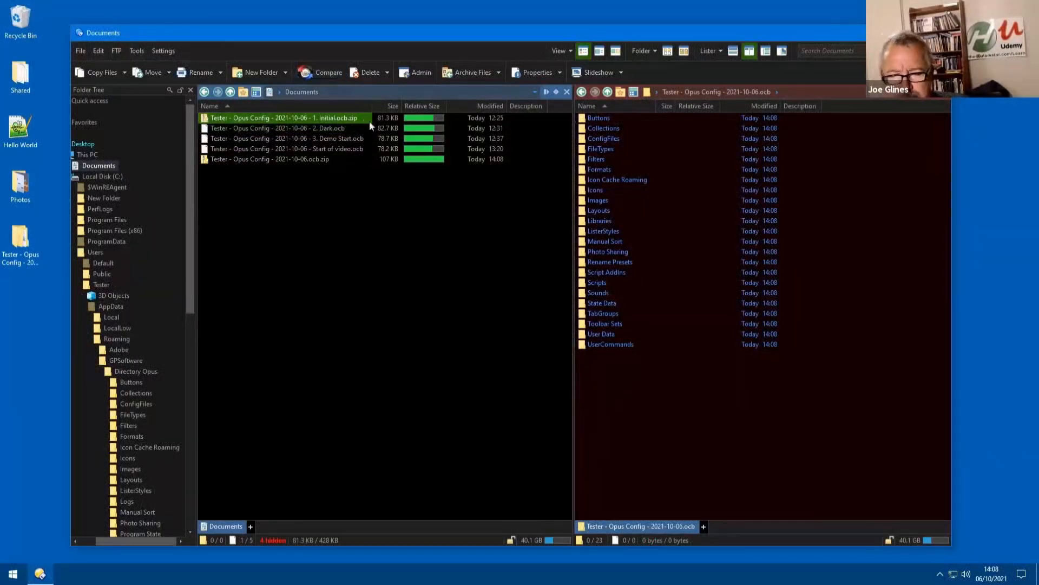
Extract the 1. Initial archive into its own folder within Documents and open the extracted folder.
left_click_drag(368, 120, 373, 276)
mouse_move(420, 283)
left_click(524, 296)
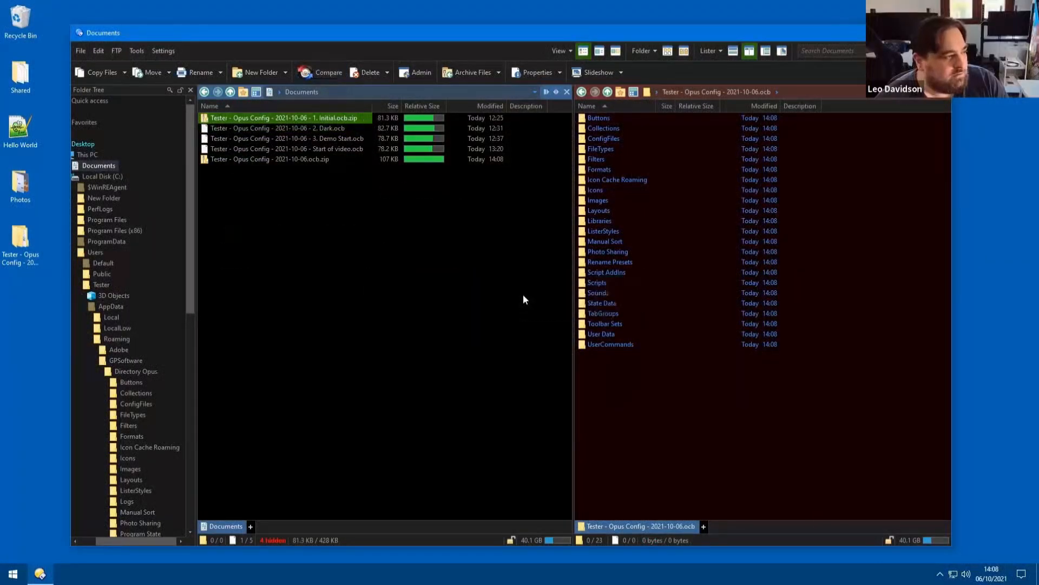
double_click(290, 115)
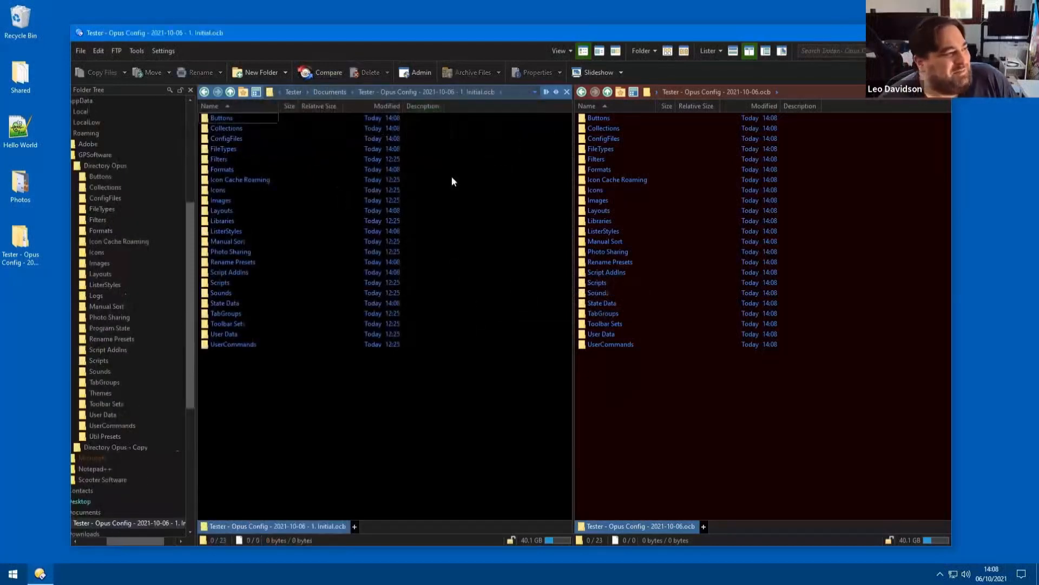
Compare the two extracted configuration folders in Beyond Compare using the new Compare command.
left_click(659, 393)
left_click(428, 386)
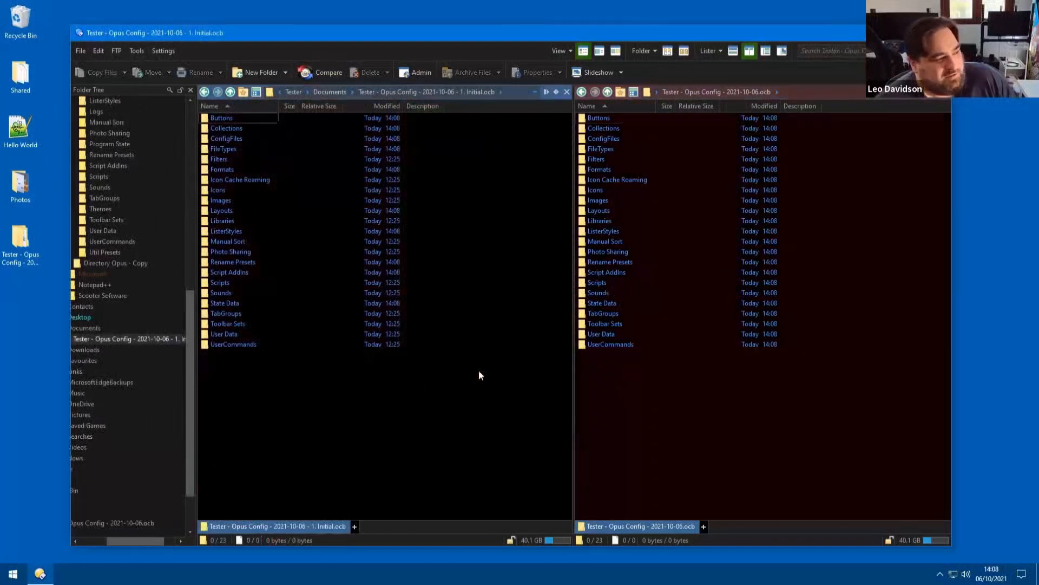
left_click(328, 74)
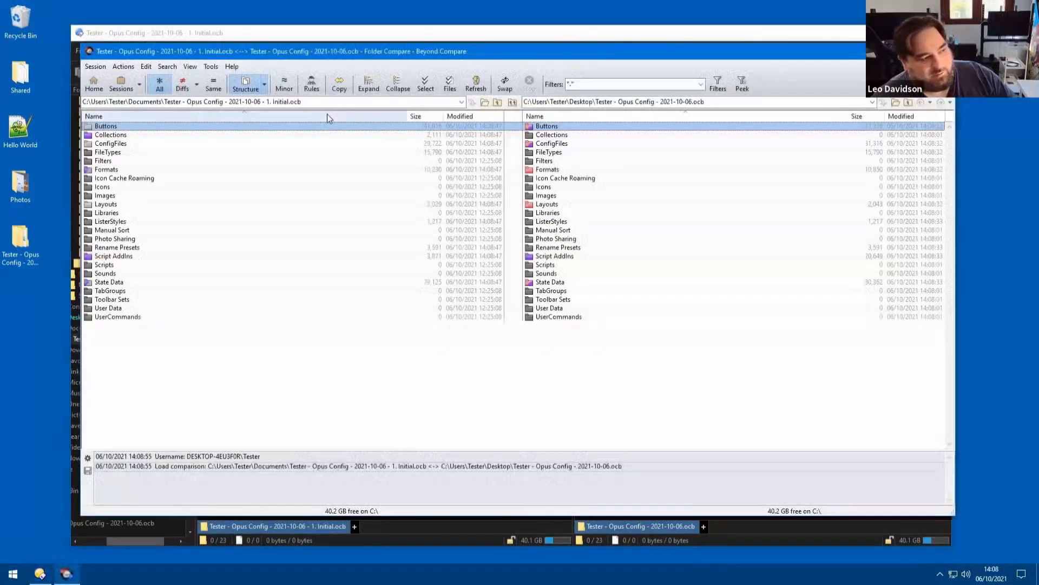
Expand the Buttons folder, examine the differences between the two Drives.dop files, and close the comparison.
double_click(144, 128)
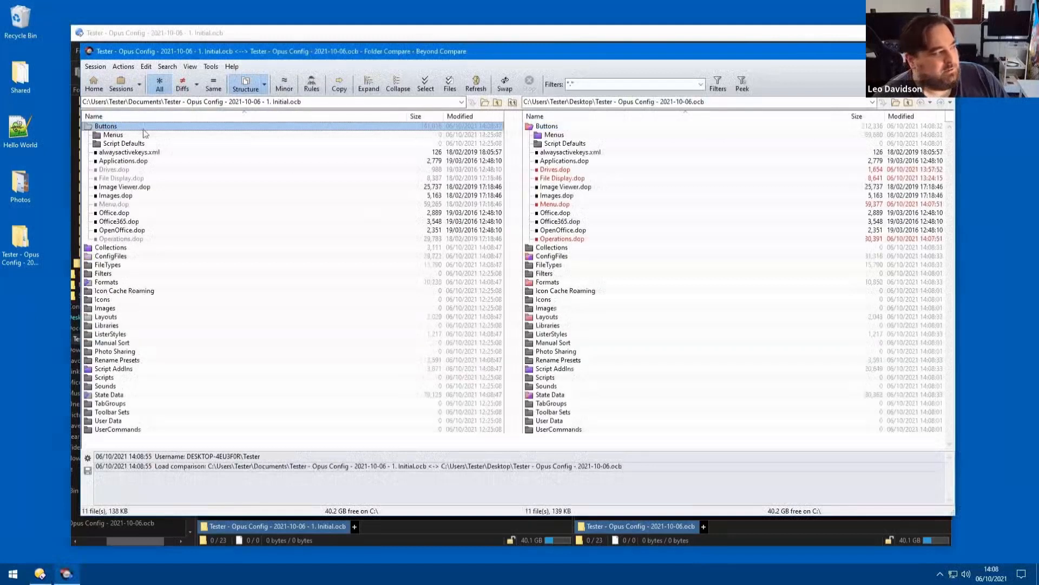
double_click(119, 170)
scroll(325, 325, "down", 1)
scroll(351, 319, "up", 1)
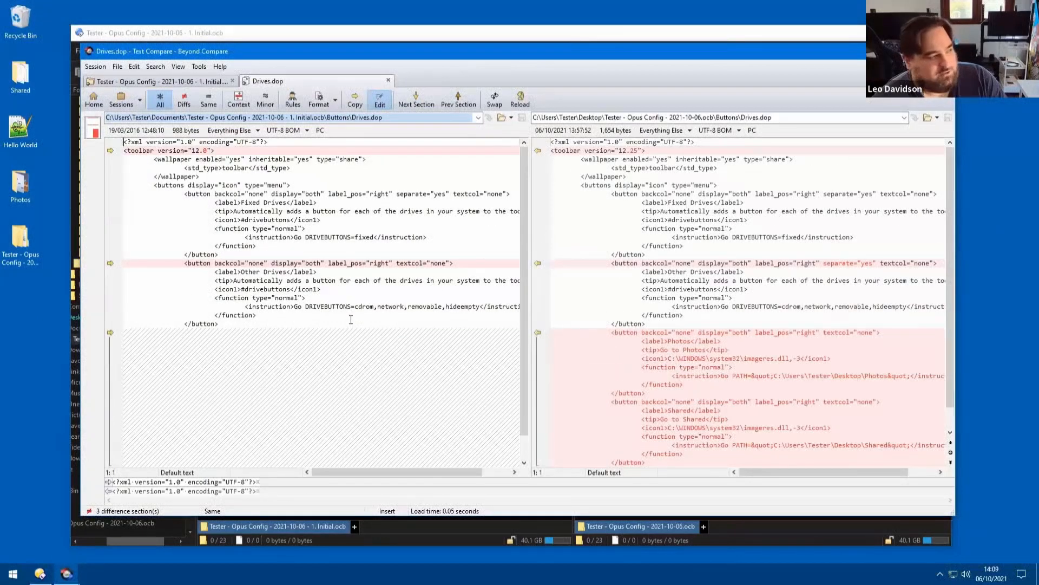
left_click(388, 80)
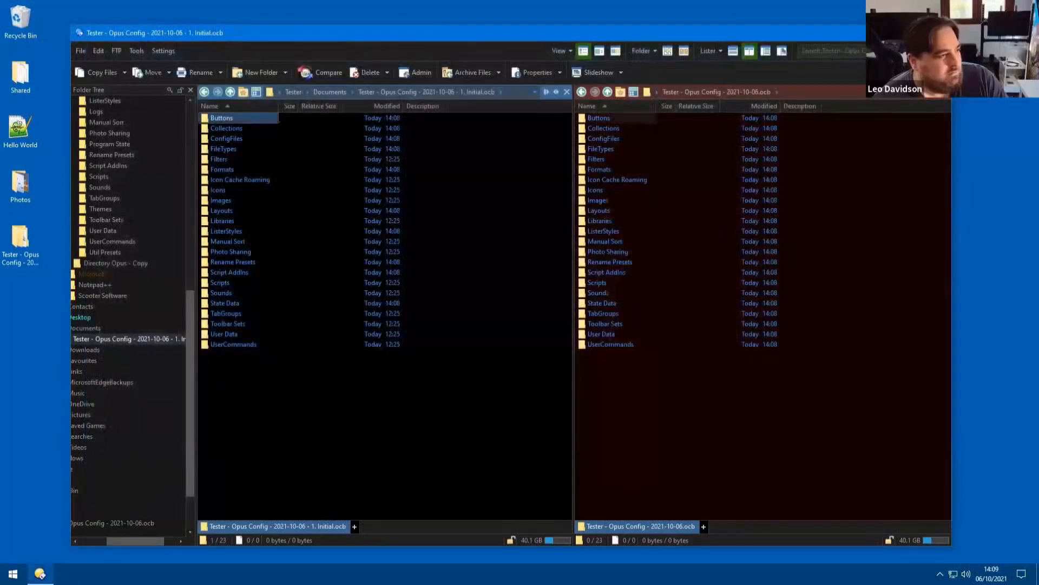
Link the navigation of both file displays and open the Buttons folder in each backup.
left_click(609, 118)
left_click(466, 149)
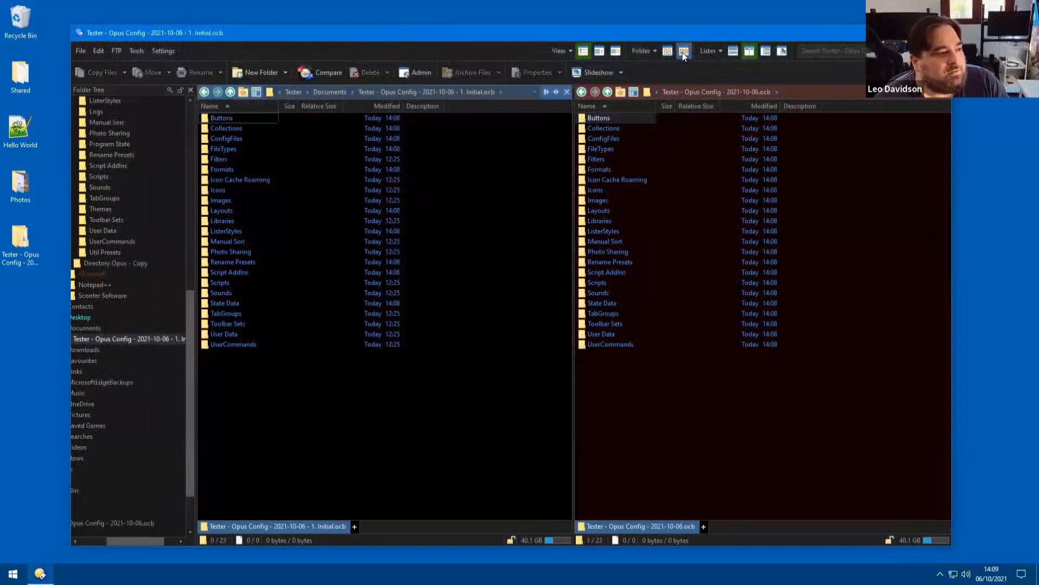
double_click(250, 116)
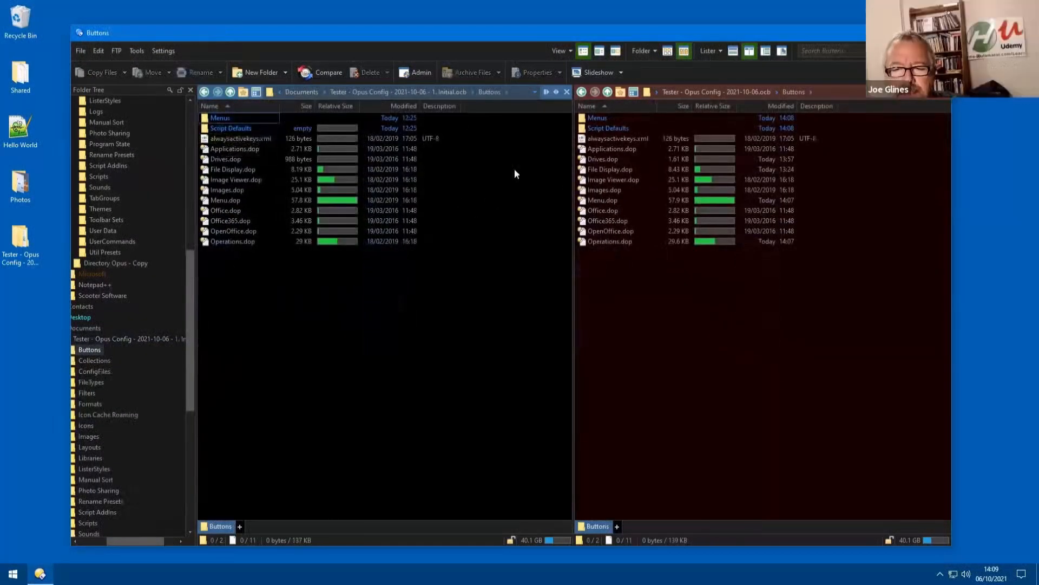
Compare the two Drives.dop files directly from Directory Opus in Beyond Compare and close the comparison.
left_click(235, 159)
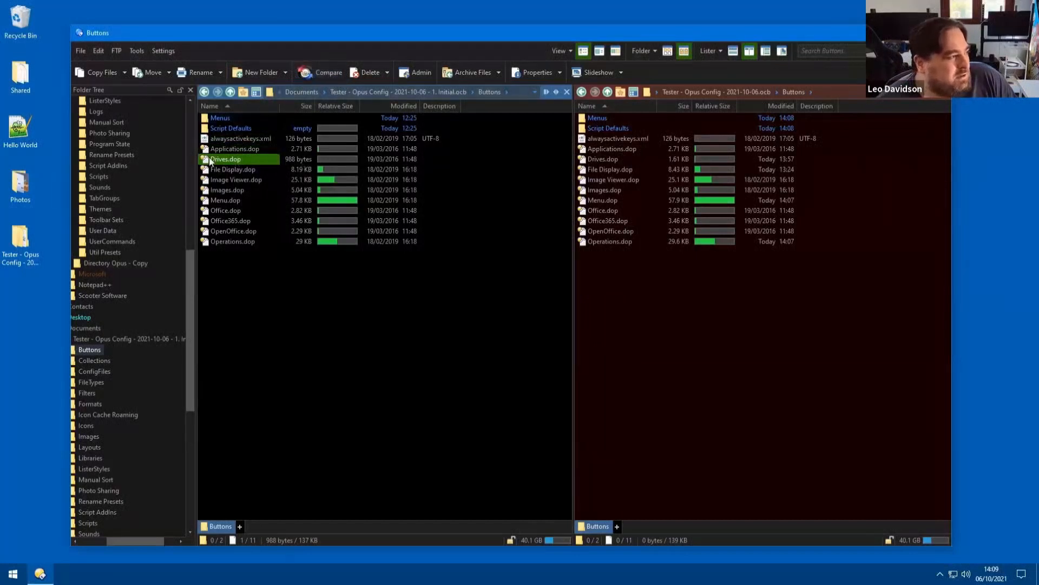
left_click(308, 69)
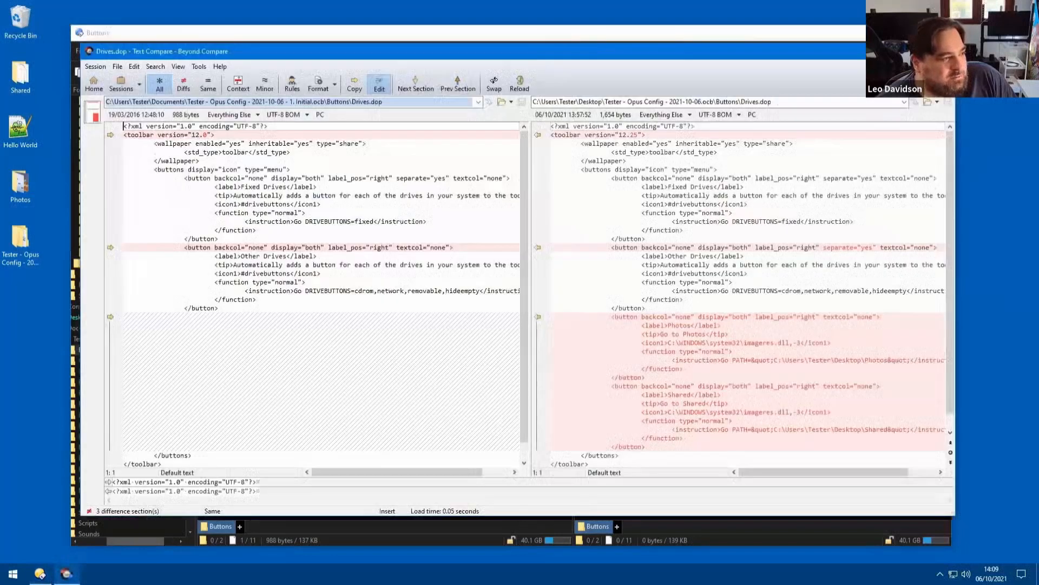
left_click_drag(542, 50, 587, 99)
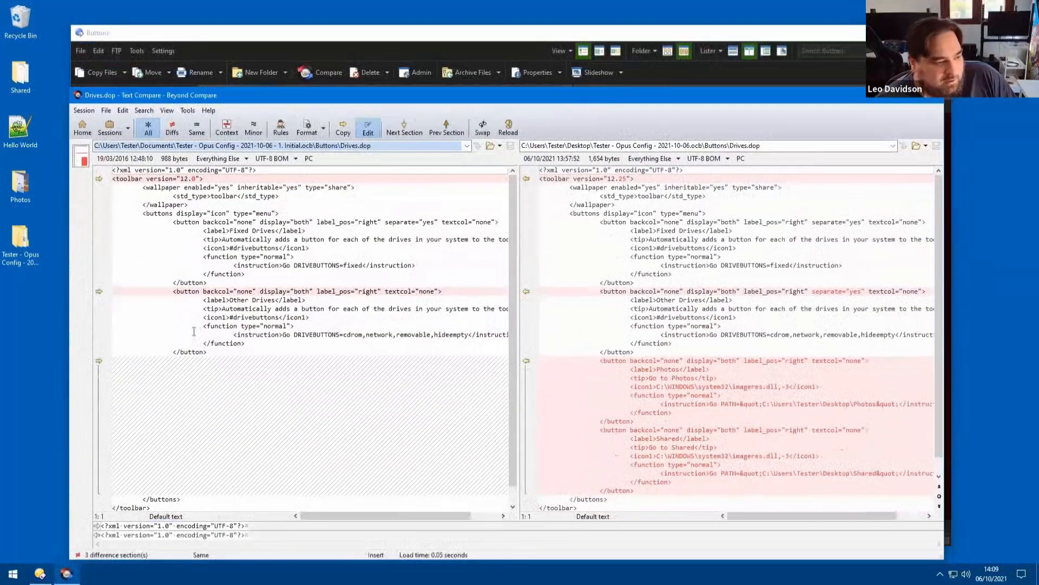
left_click(934, 96)
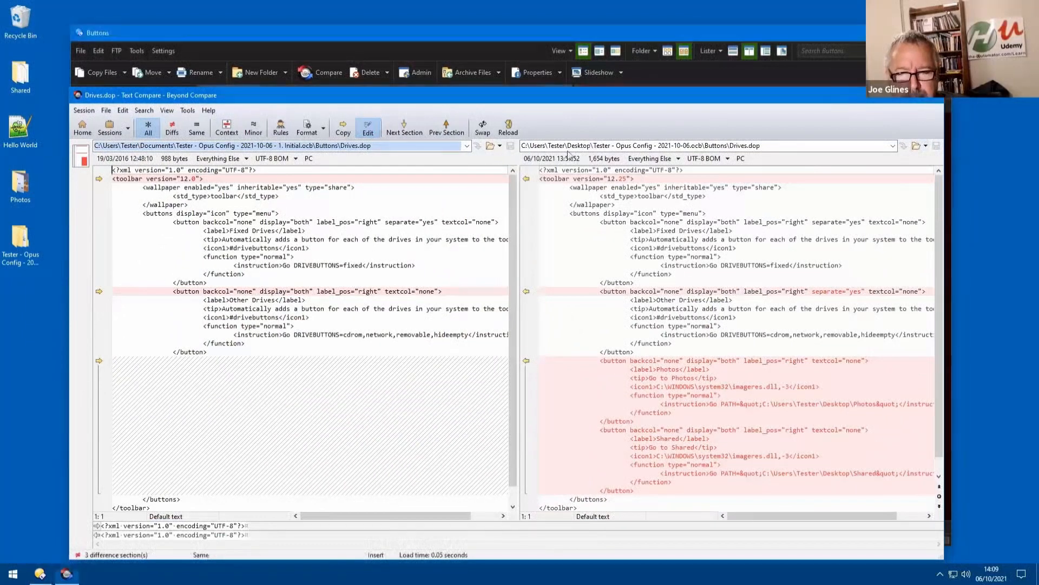
Rename Drives.dop in the Desktop backup's Buttons folder as Drives.dop.blah.
left_click(611, 159)
key("F2")
key("Escape")
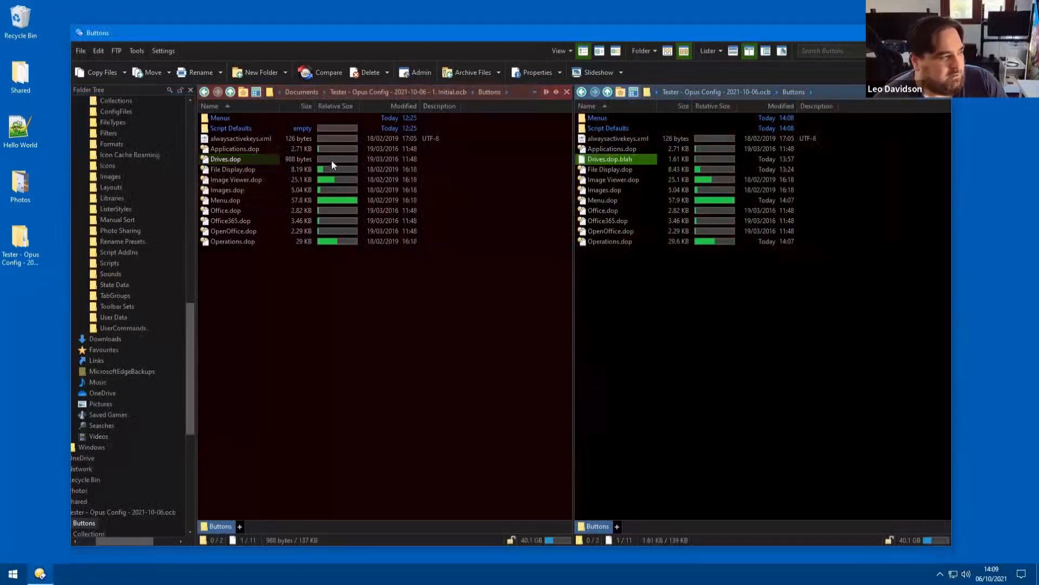
Compare Drives.dop in the initial backup with Drives.dop.blah in the other backup using Compare, and close the comparison.
left_click(331, 161)
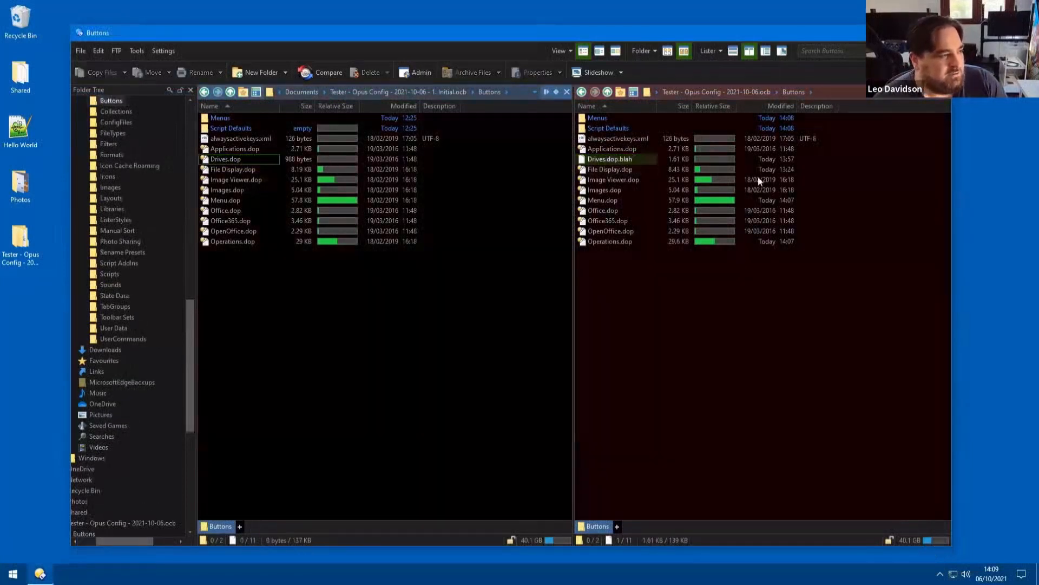
left_click(238, 157)
left_click(610, 159)
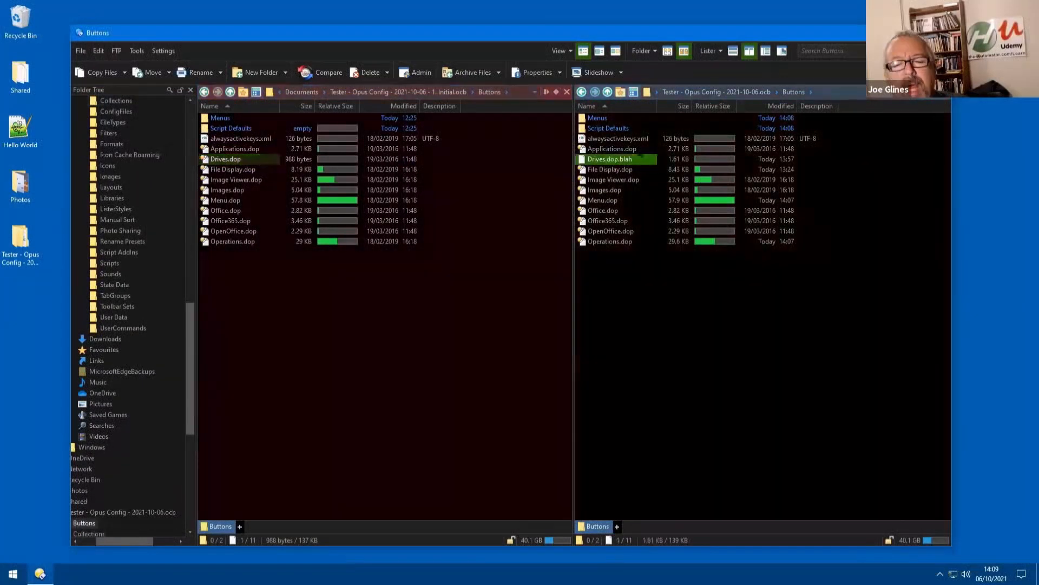
left_click(312, 72)
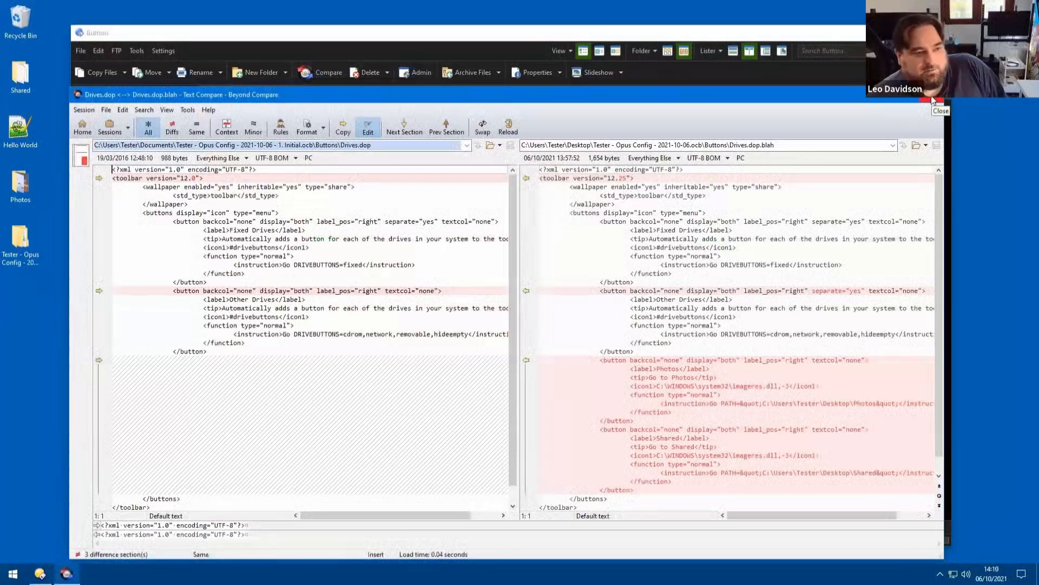
left_click(932, 97)
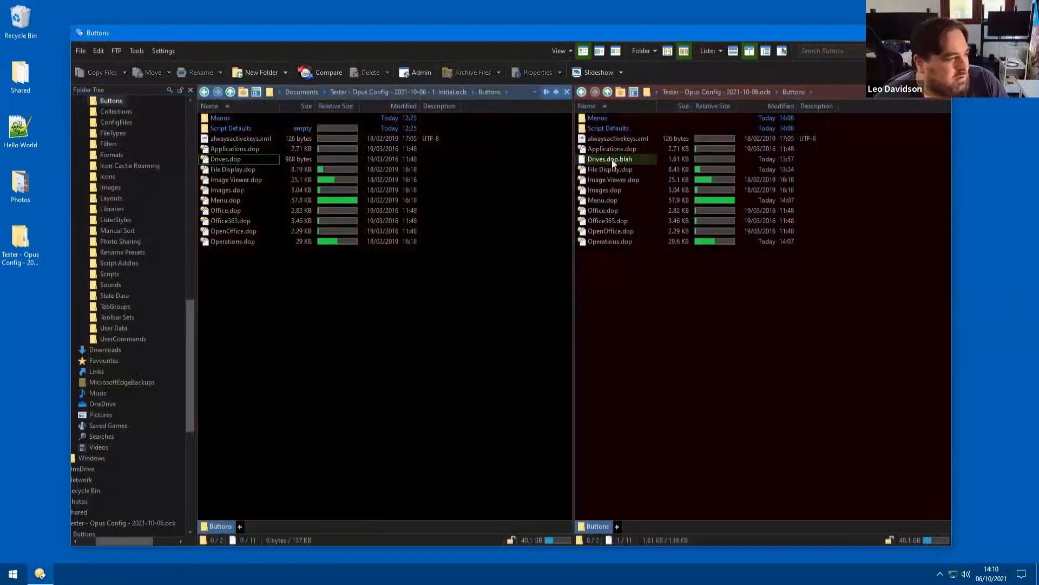
Move Drives.dop.blah into the initial backup's Buttons folder, compare it with Drives.dop there, and close the comparison.
left_click_drag(474, 163, 266, 164)
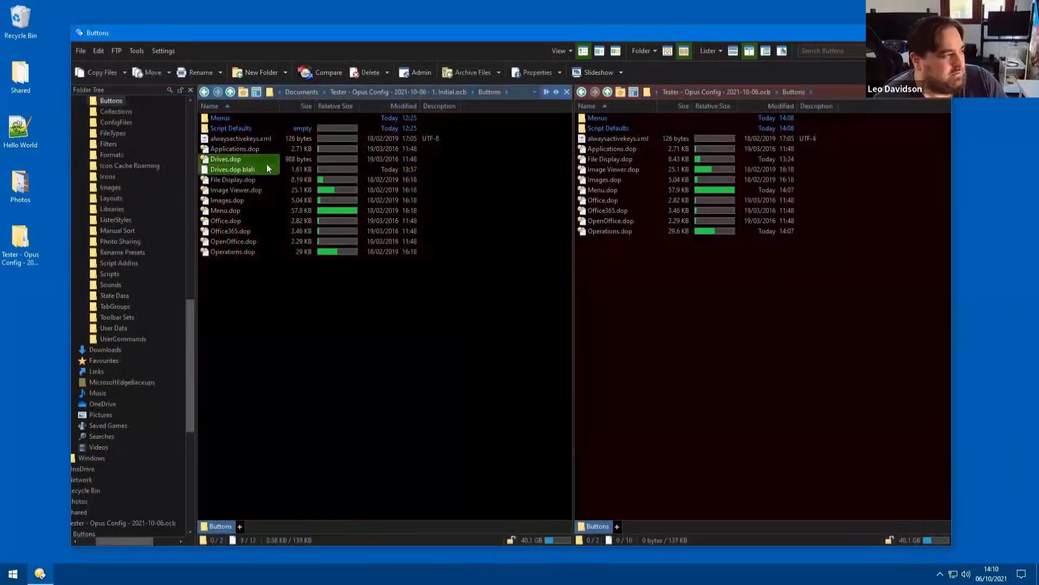
left_click(317, 74)
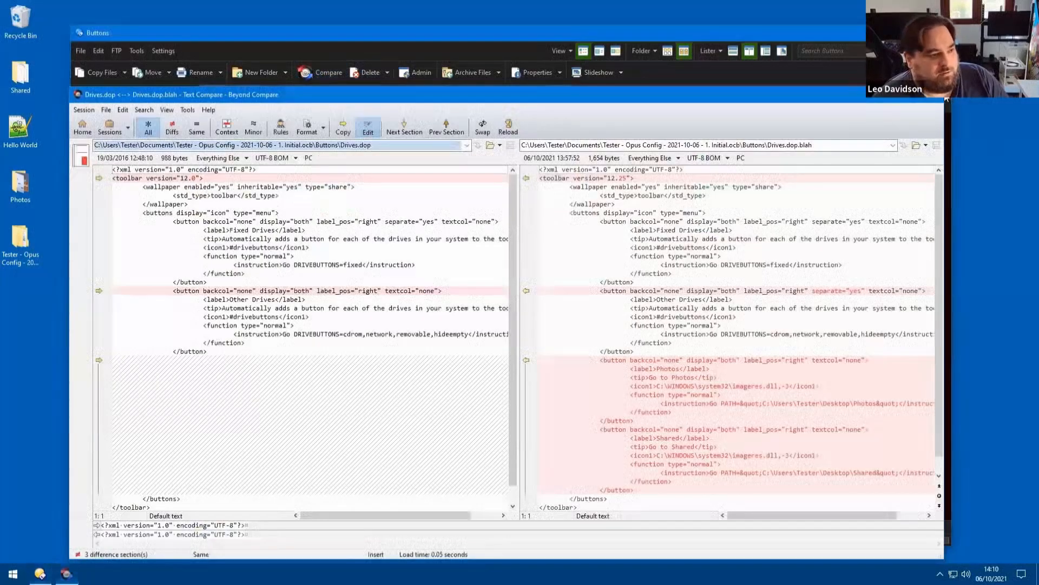
left_click(934, 94)
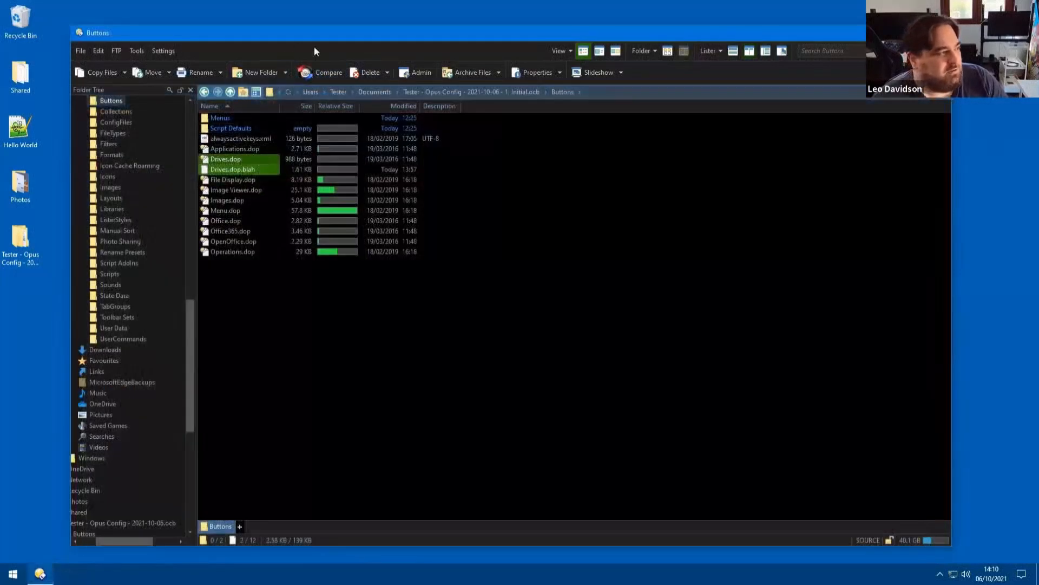
Compare the selected Drives.dop and Drives.dop.blah from the single file display, and close Beyond Compare.
left_click(333, 70)
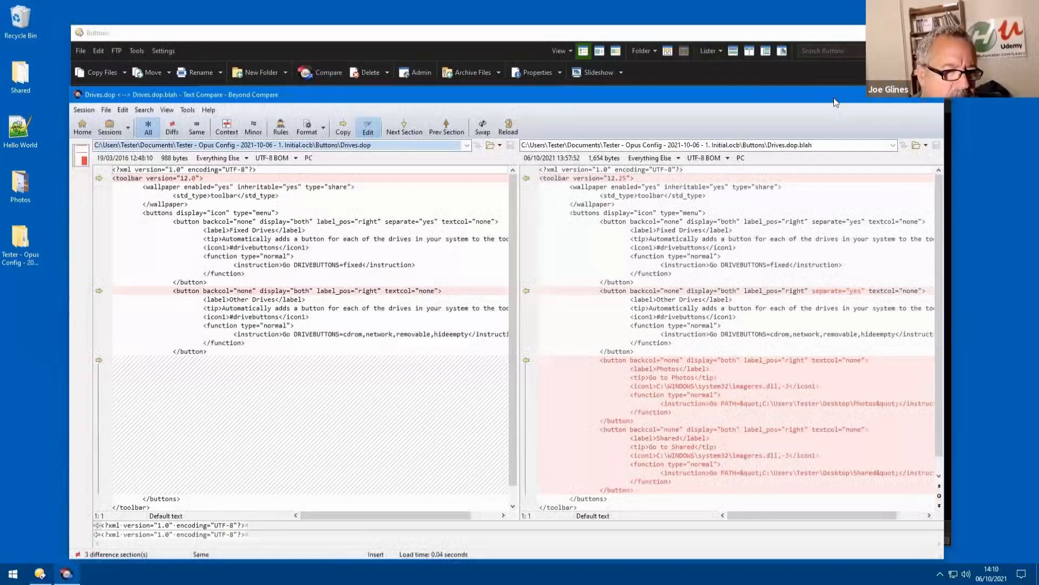
left_click_drag(845, 97, 929, 92)
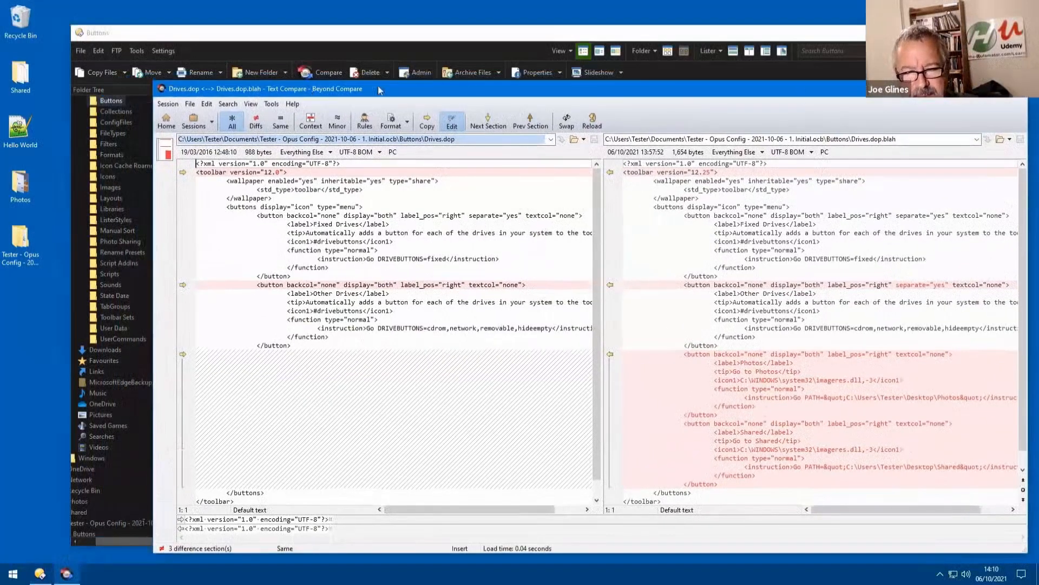
mouse_move(707, 96)
left_mouse_down()
mouse_move(660, 90)
mouse_move(696, 96)
left_mouse_up()
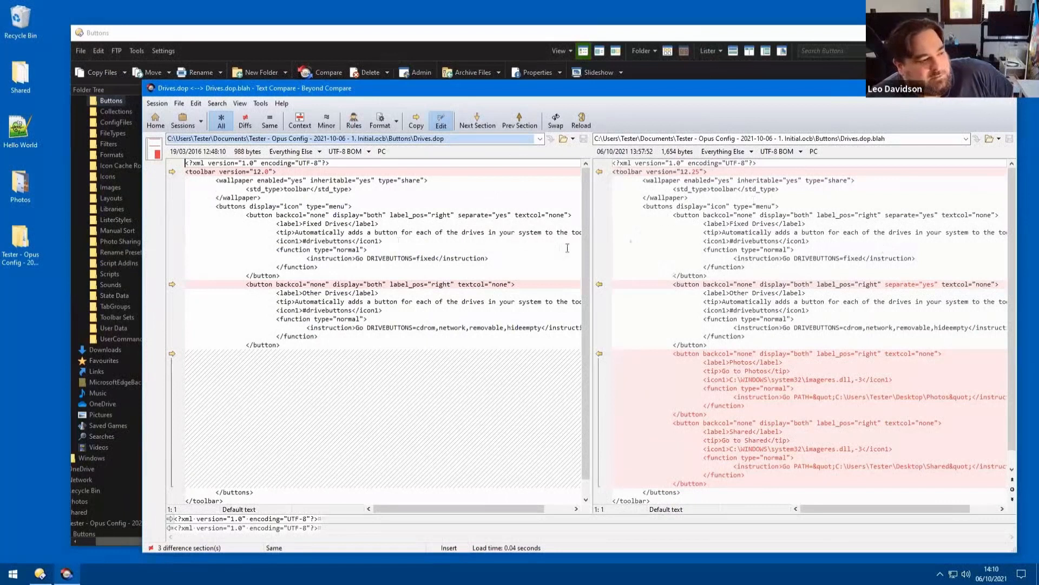
key("alt+F4")
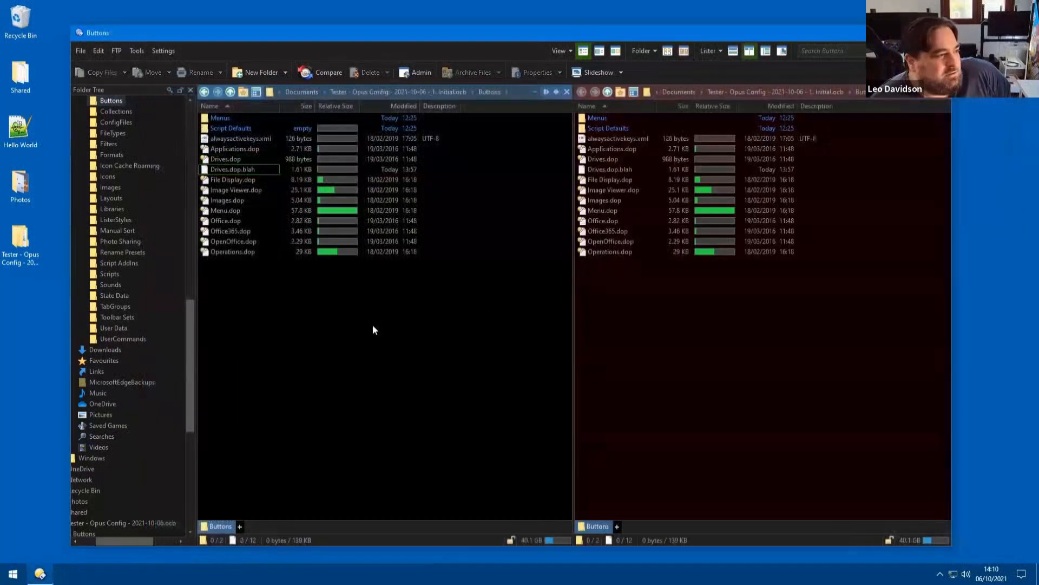
Show the initial backup's top-level folder in one file display and that of Tester - Opus Config - 2021-10-06.ocb in the other.
double_click(338, 329)
left_click(703, 93)
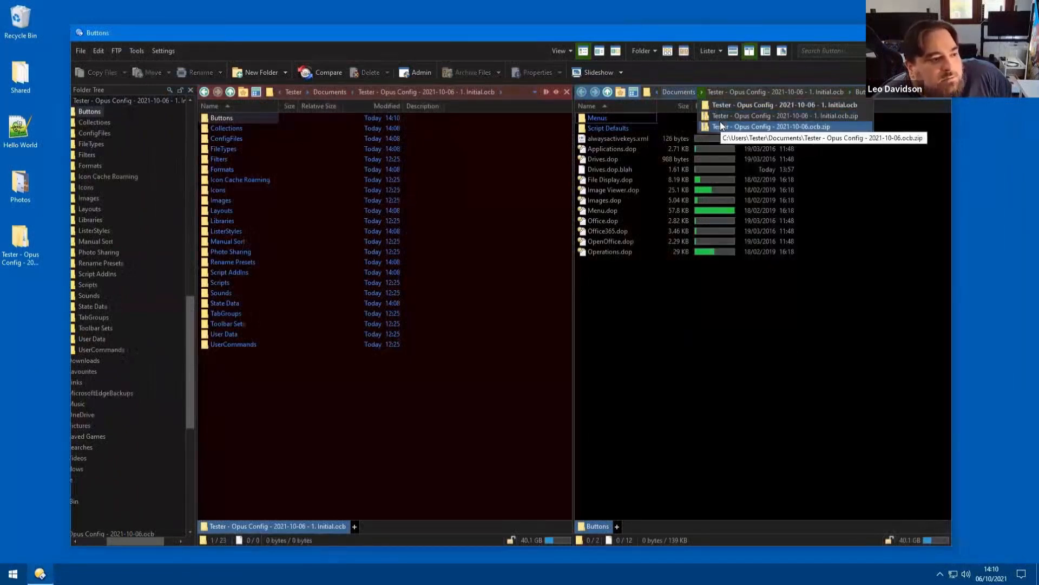
left_click(664, 72)
left_click(682, 92)
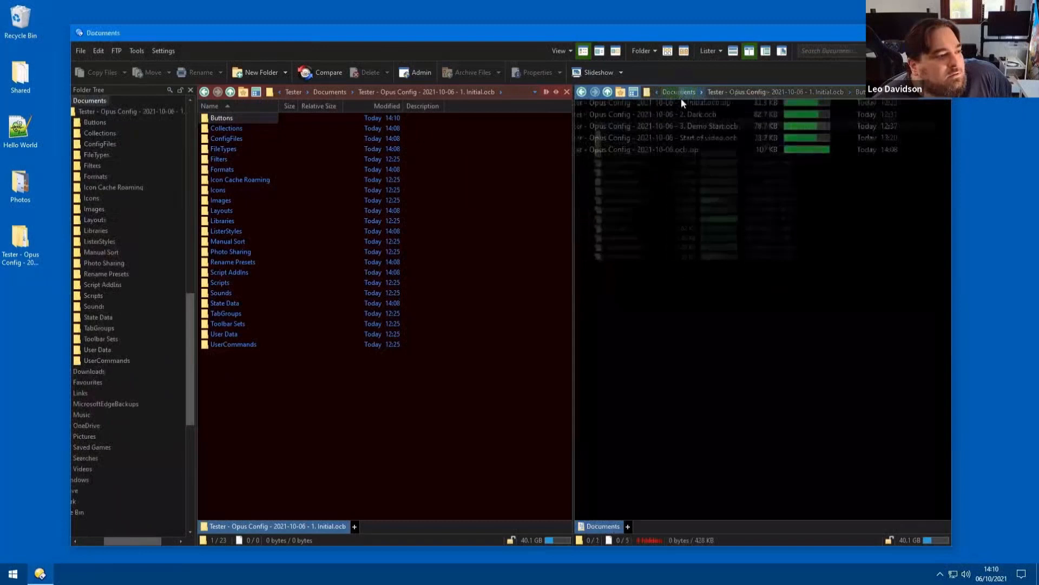
double_click(631, 135)
Open the Synchronize utility panel, compare the two backup folders in two way copy mode, and dismiss the results without synchronizing.
left_click(143, 50)
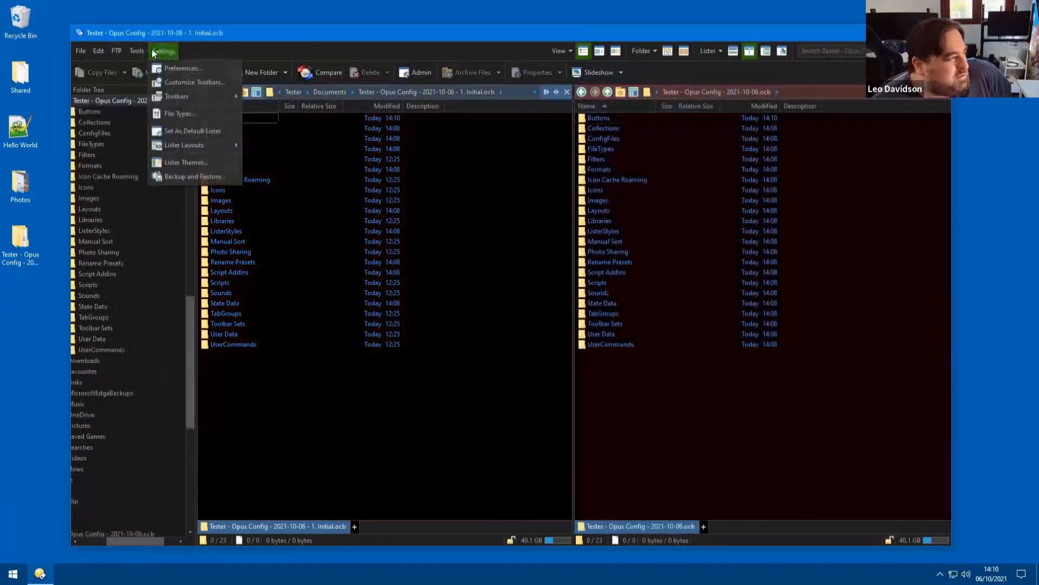
left_click(176, 82)
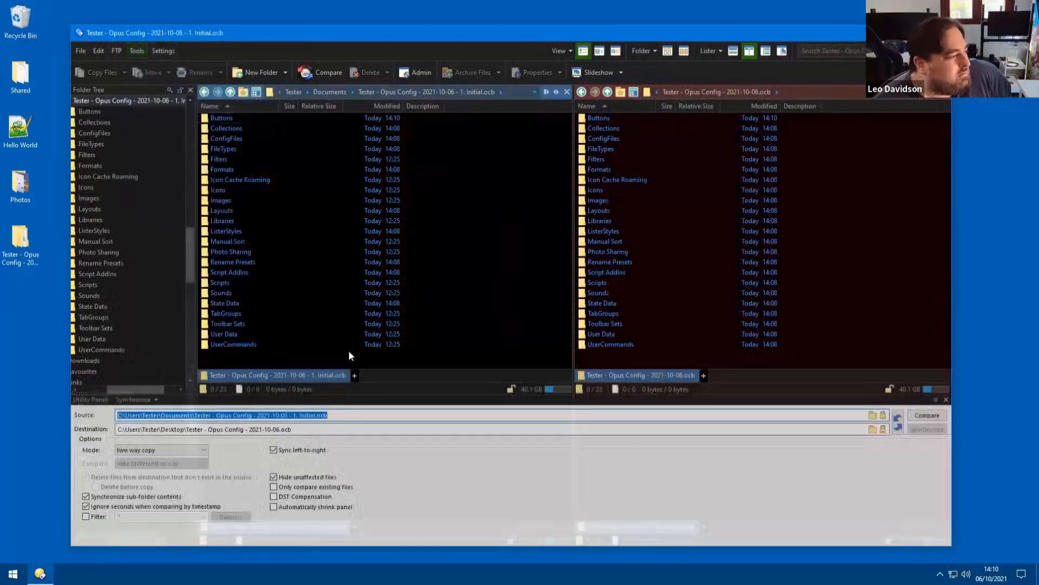
left_click(927, 415)
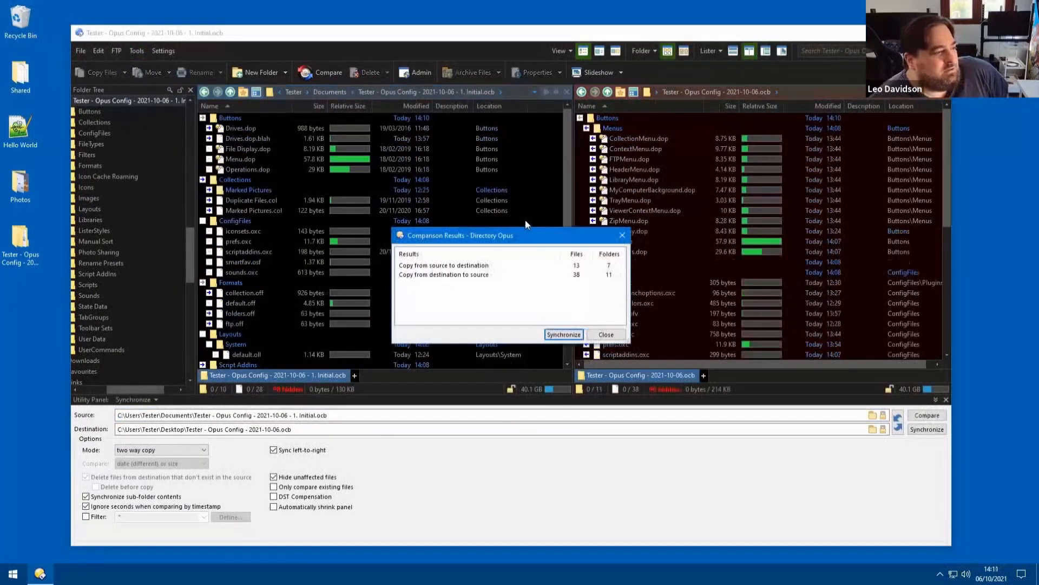
left_click_drag(501, 235, 554, 372)
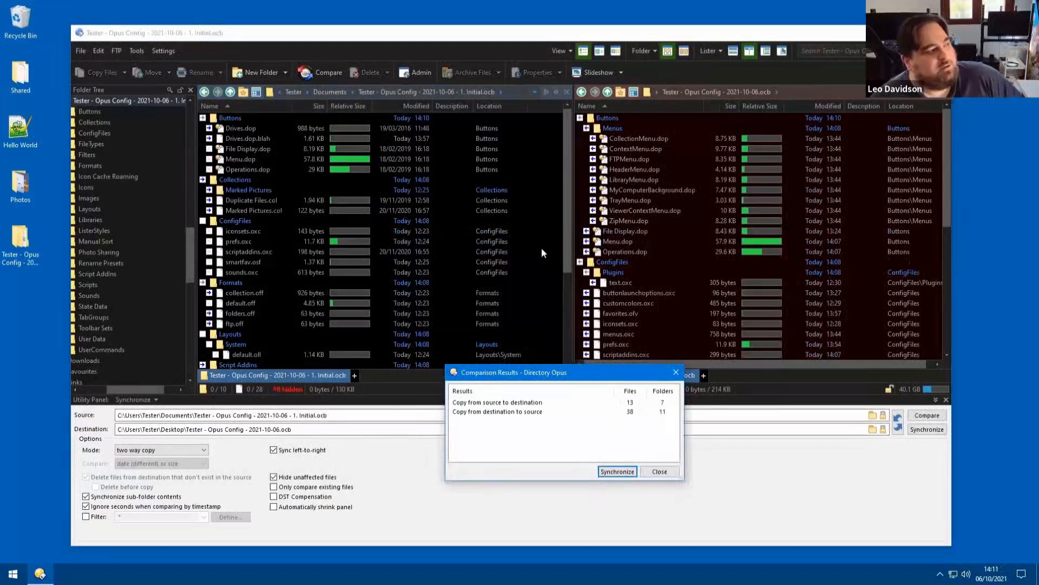
left_click(659, 471)
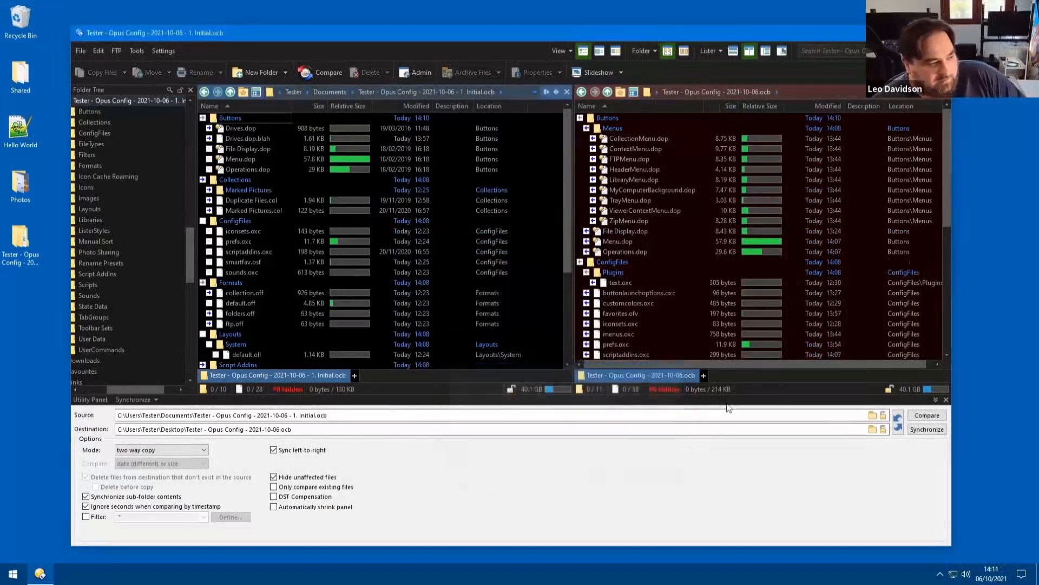
Compare the two Menu.dop files in Beyond Compare, show only the differences, and close the comparison.
left_click(617, 242)
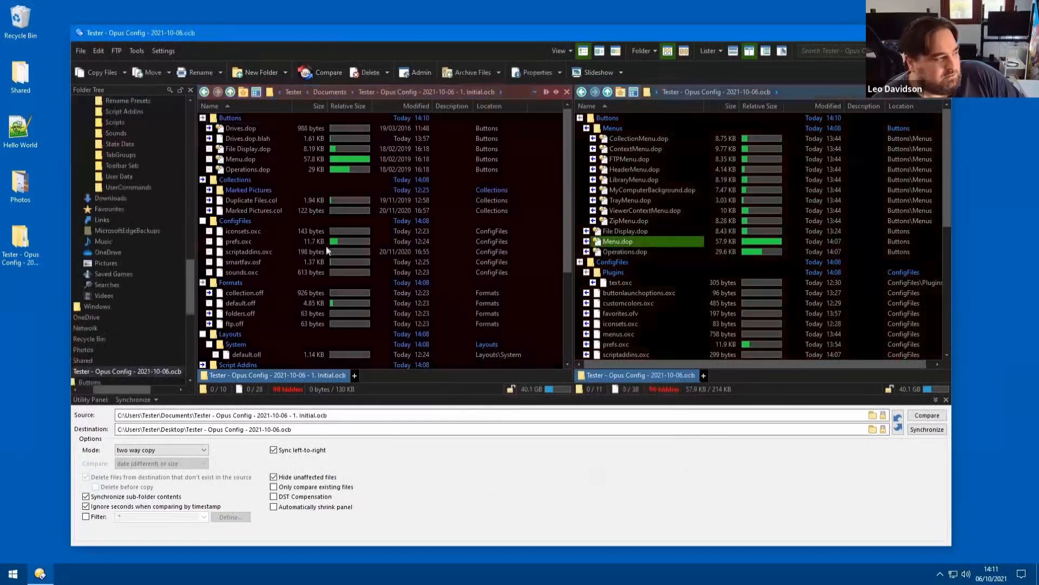
left_click(238, 160)
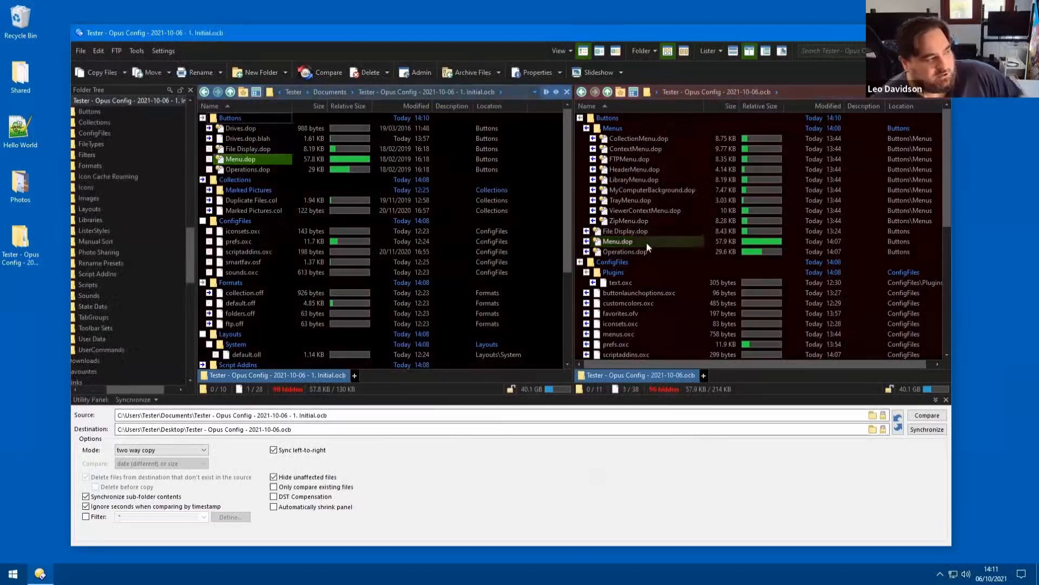
left_click(314, 71)
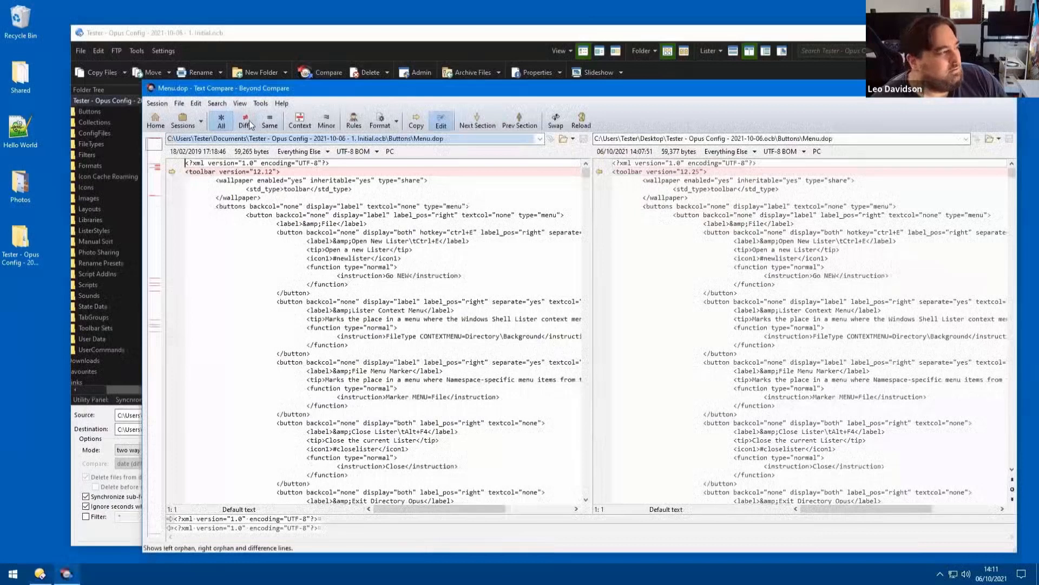
left_click(250, 125)
key("Escape")
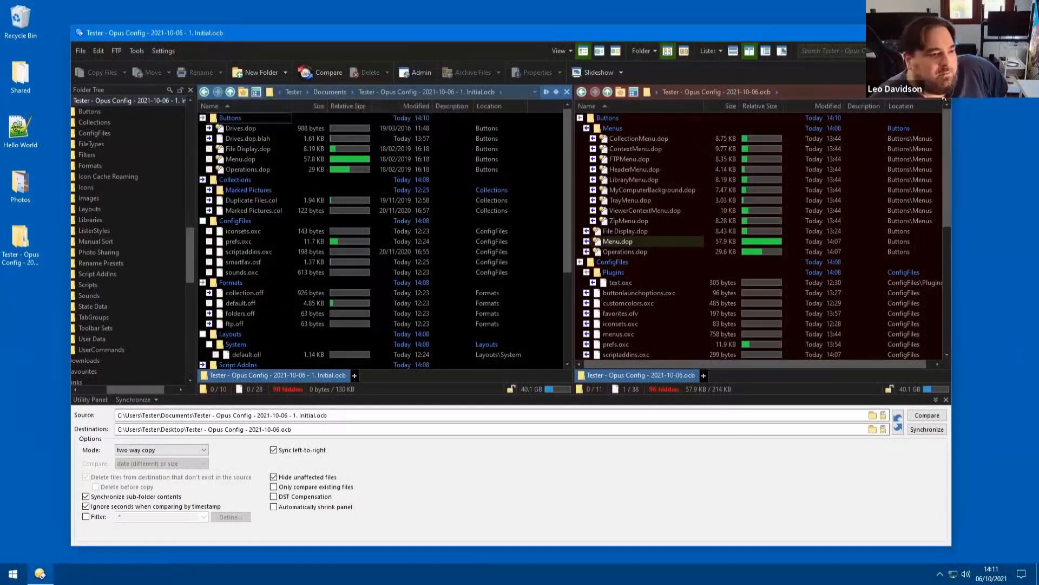
Deselect the files, compare the two whole backup folders in Beyond Compare, and close the comparison.
left_click(854, 197)
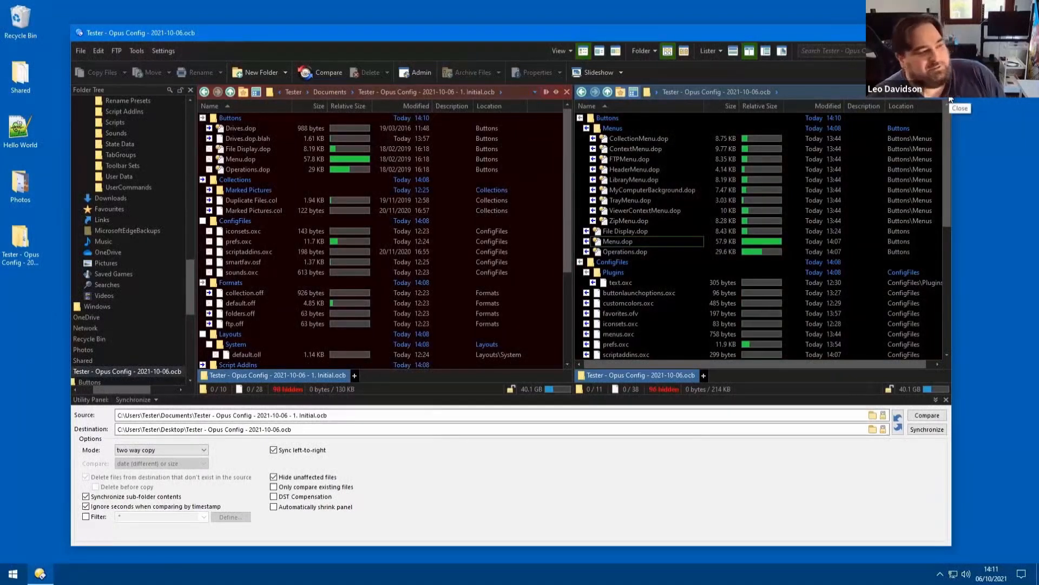
left_click(518, 166)
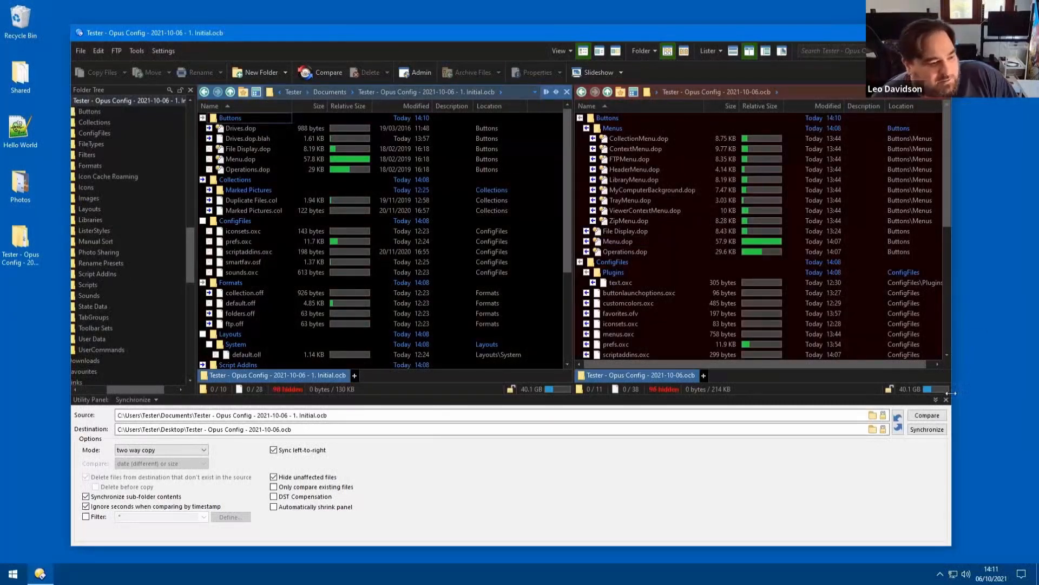
left_click(315, 70)
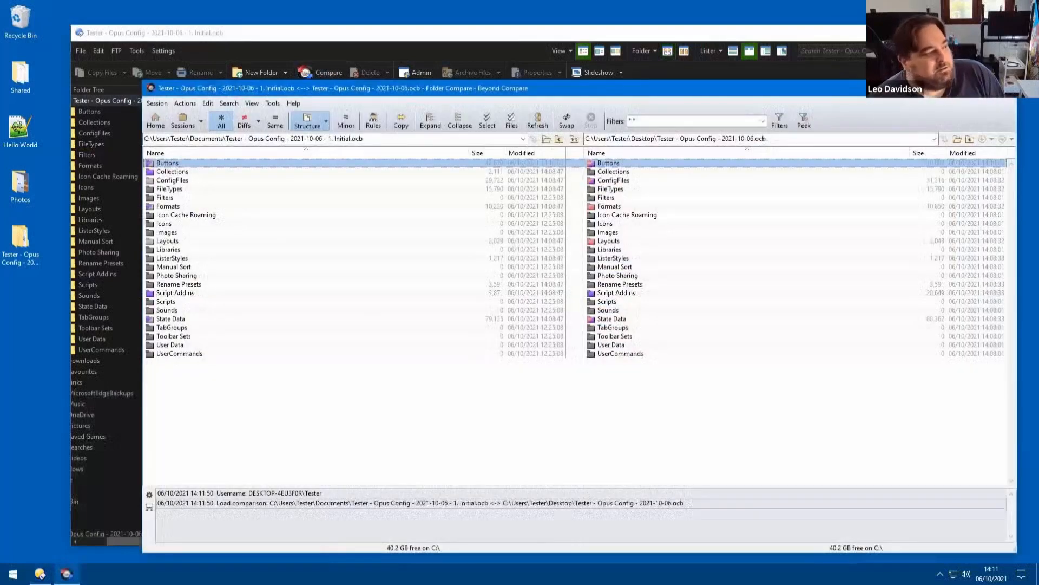
left_click(1004, 89)
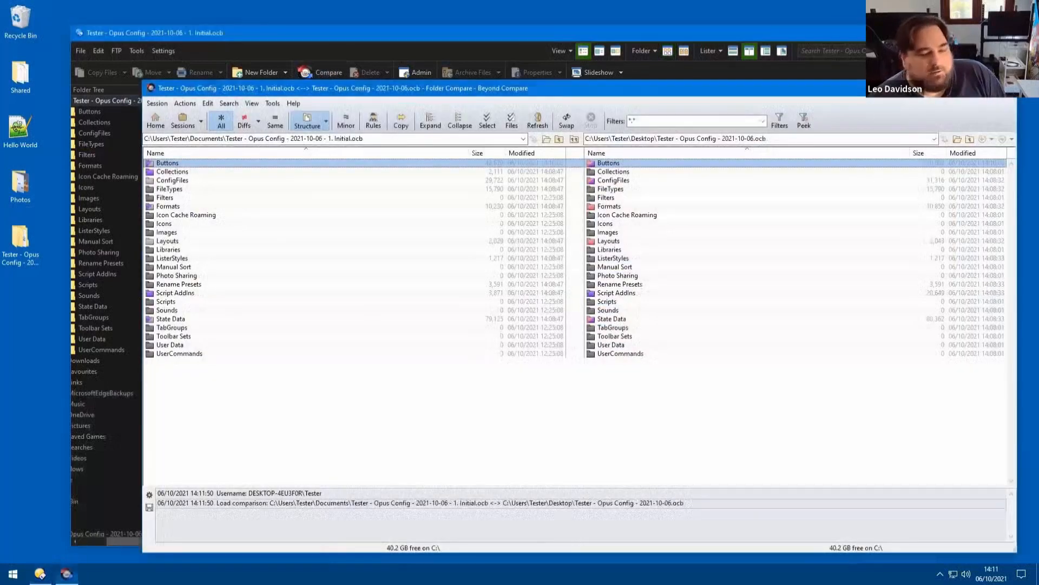
Go to the Script AddIns folder in the second file display using the /scripts alias.
left_click(745, 364)
type("/scripts")
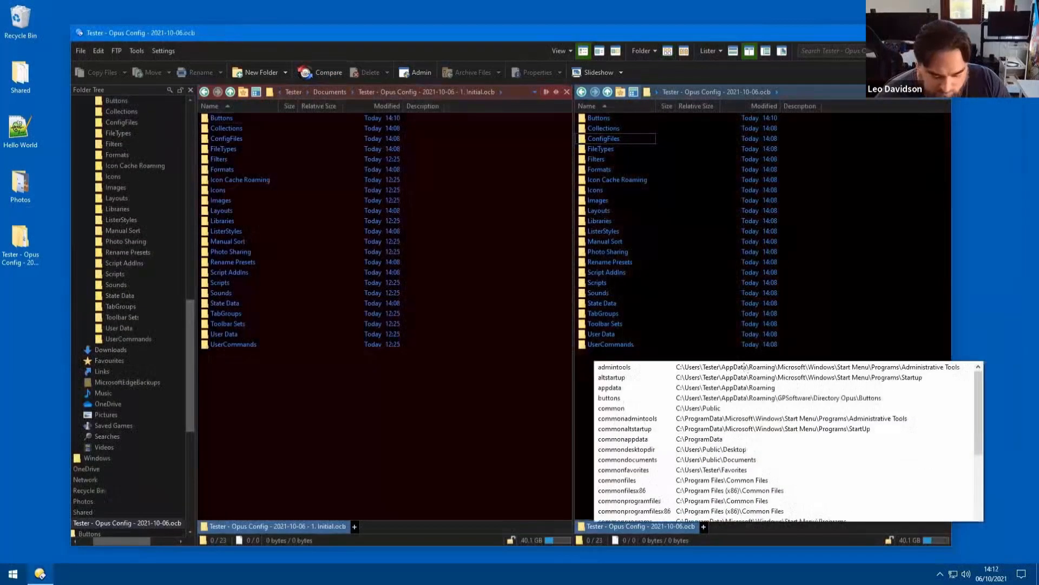
key("Return")
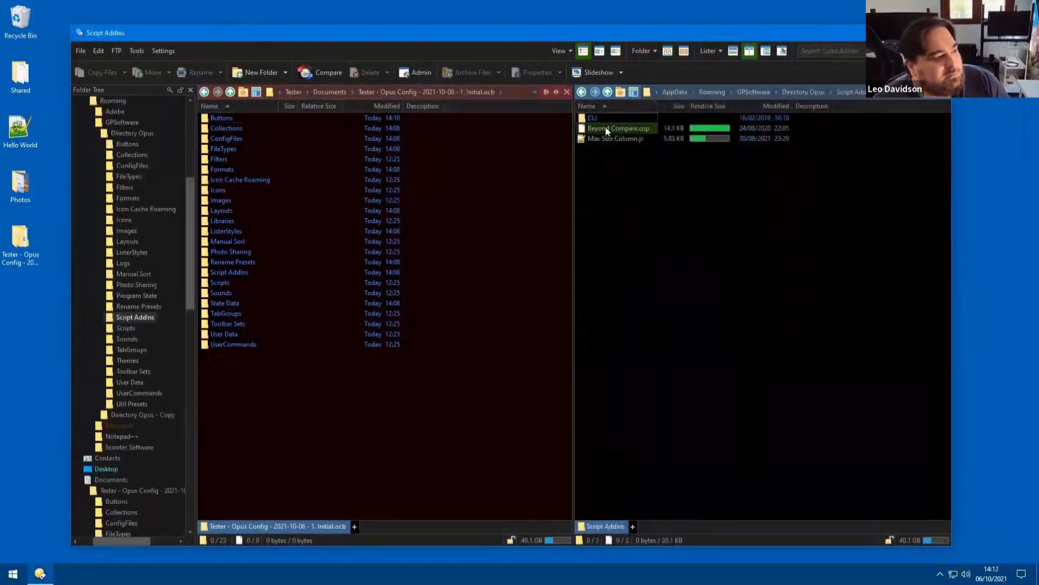
Open Max Size Column.js in Notepad++ and look through its code to the end.
left_click(600, 139)
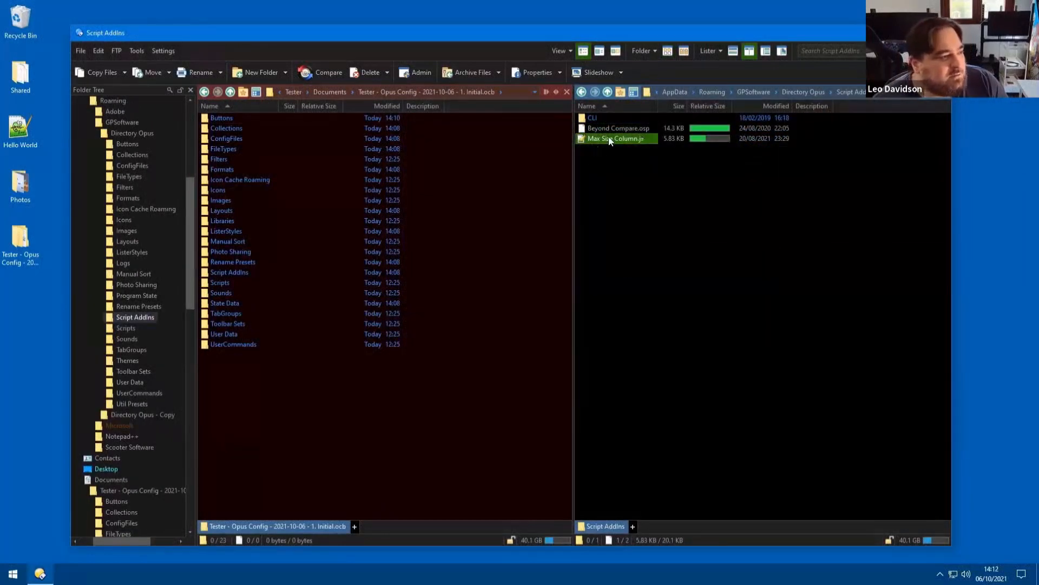
right_click(610, 140)
left_click(660, 153)
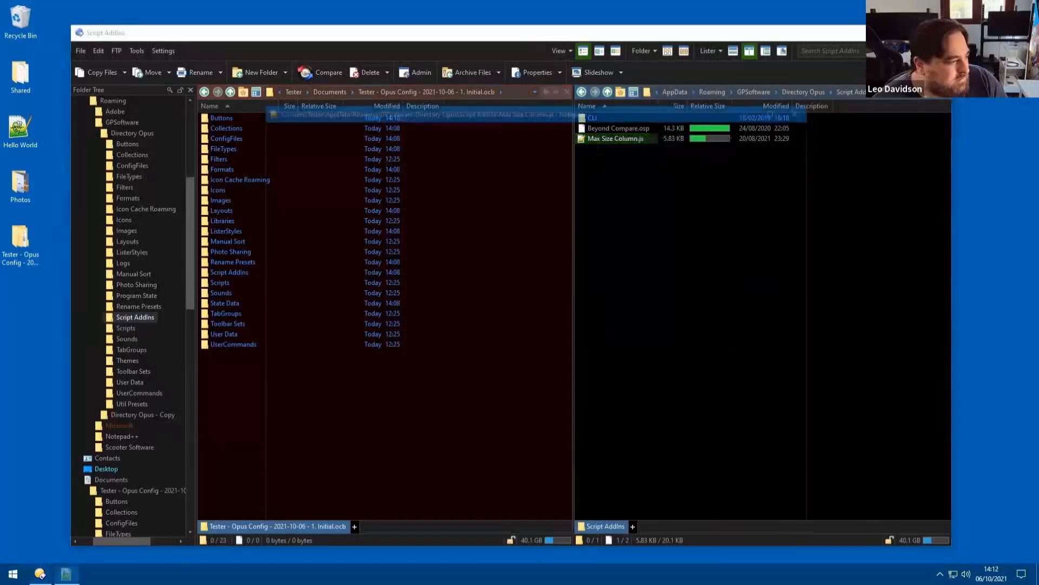
scroll(795, 263, "down", 15)
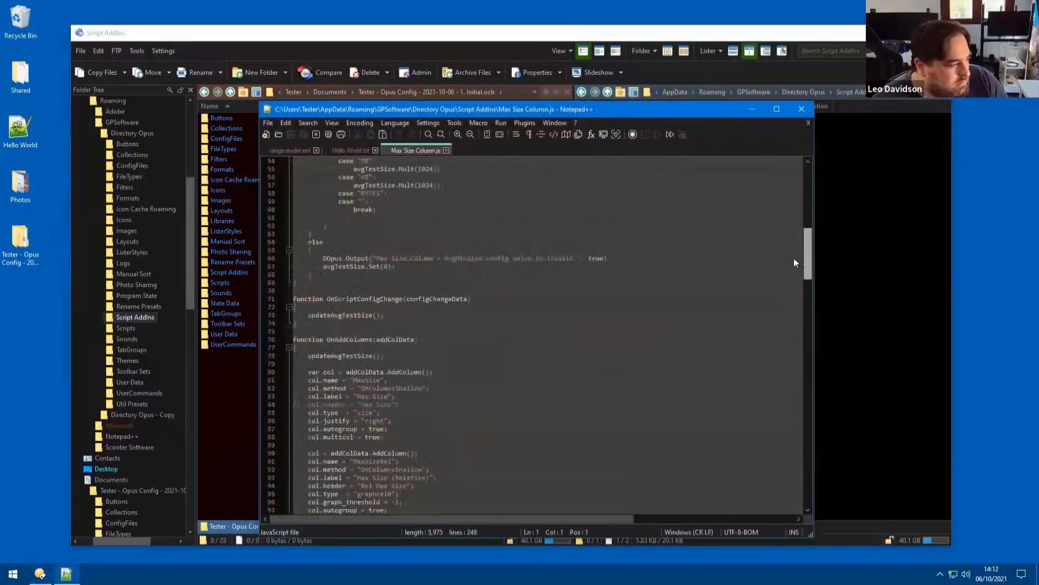
scroll(795, 263, "up", 17)
left_click_drag(807, 181, 807, 439)
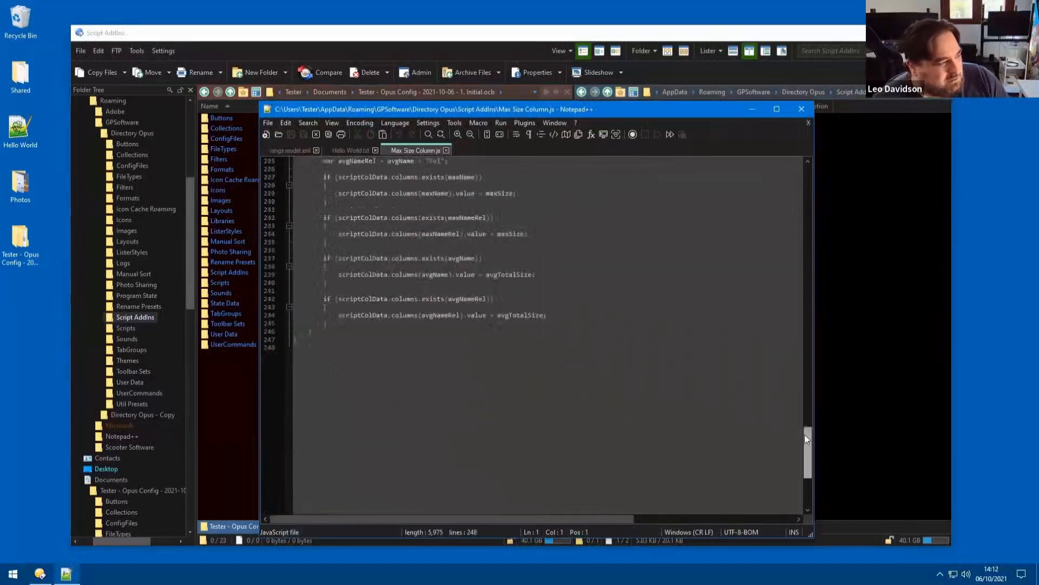
Move the Notepad++ window aside and add the Max Size Column script's Avg Size (Recursive) column to the 1. Initial.ocb backup folder's file display.
left_click_drag(507, 114, 697, 109)
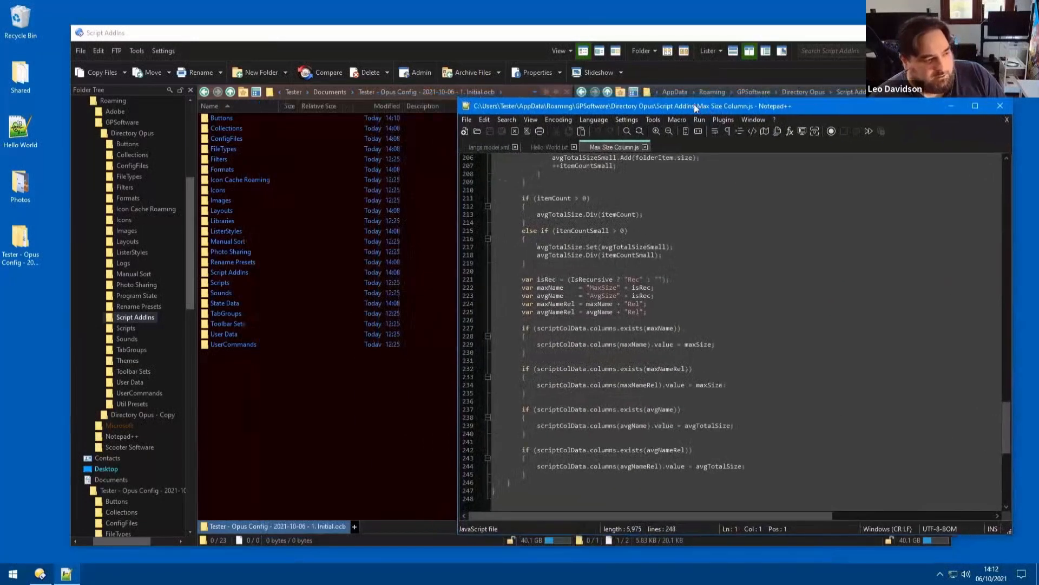
right_click(290, 106)
mouse_move(314, 204)
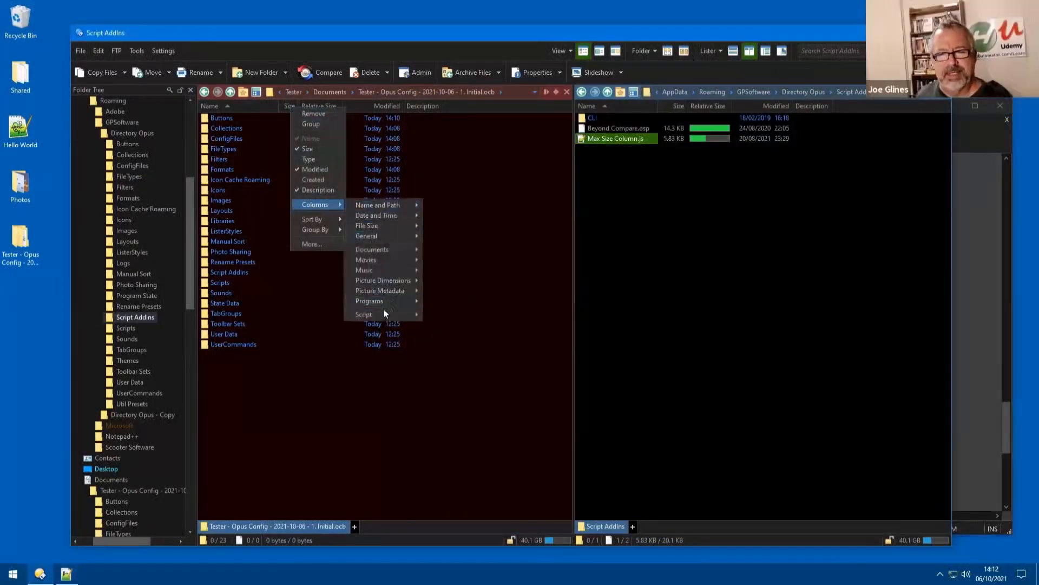
mouse_move(386, 314)
mouse_move(461, 317)
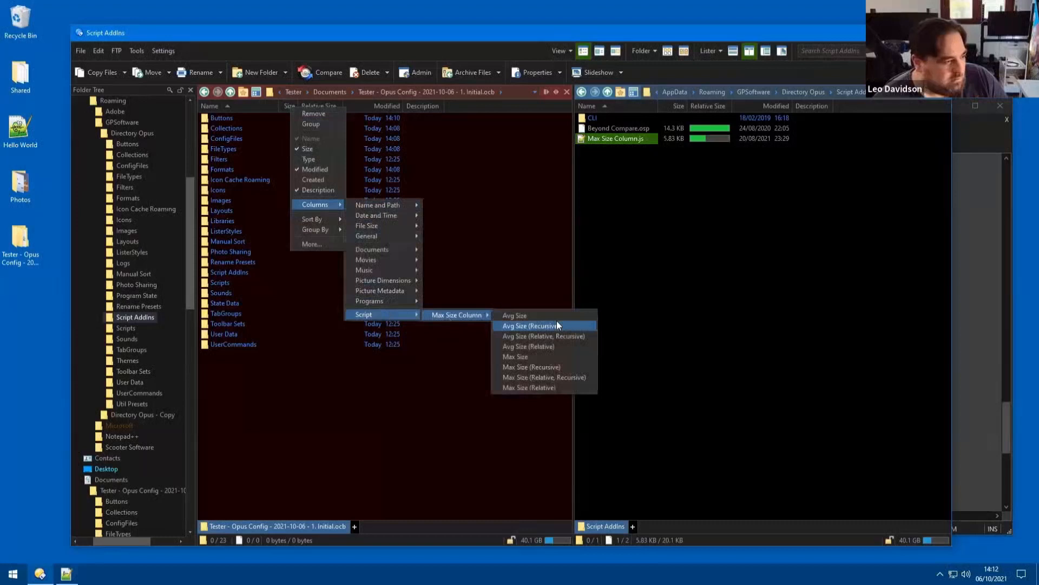
left_click(562, 327)
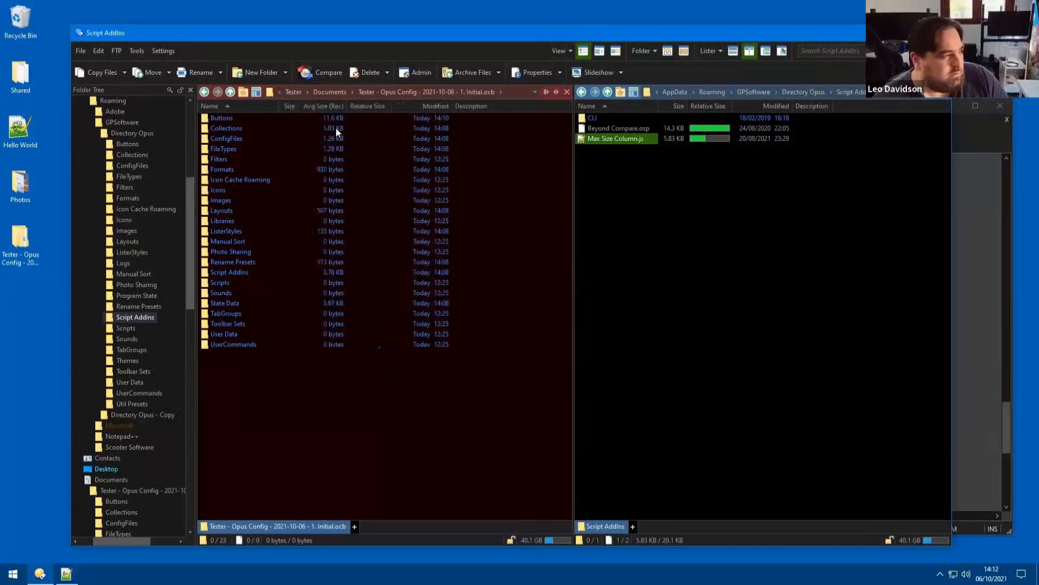
left_click_drag(328, 117, 333, 349)
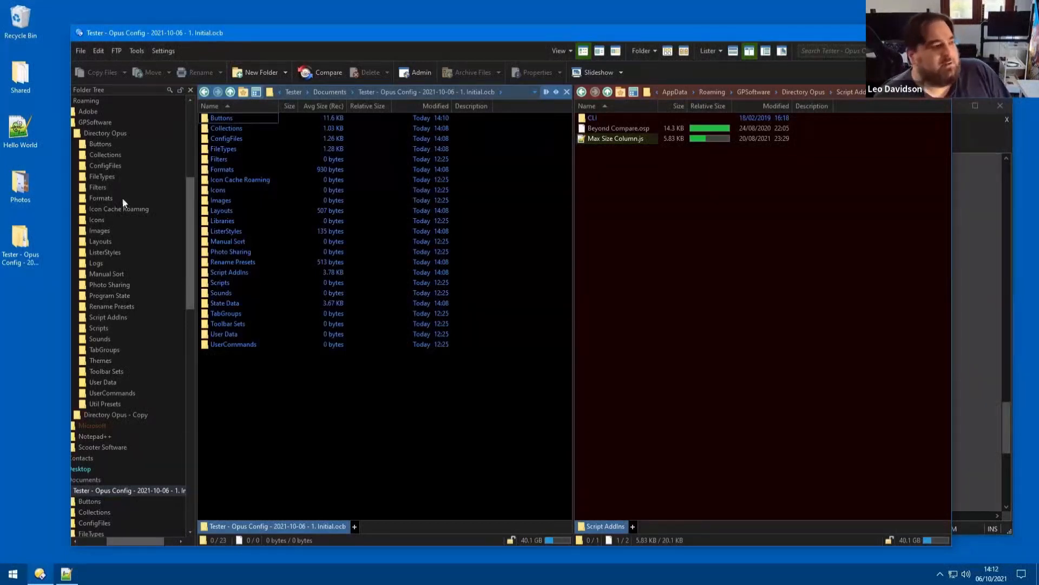
Look at the AvgMinSize option in the Max Size Column script's configuration in Preferences, and close without changing anything.
left_click(171, 54)
left_click(175, 74)
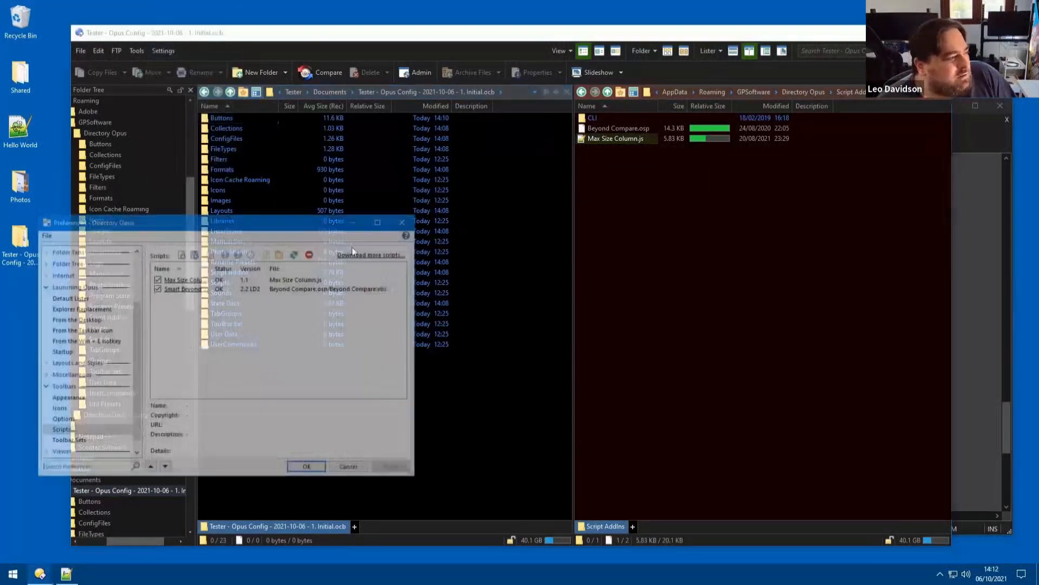
double_click(185, 280)
left_click(116, 275)
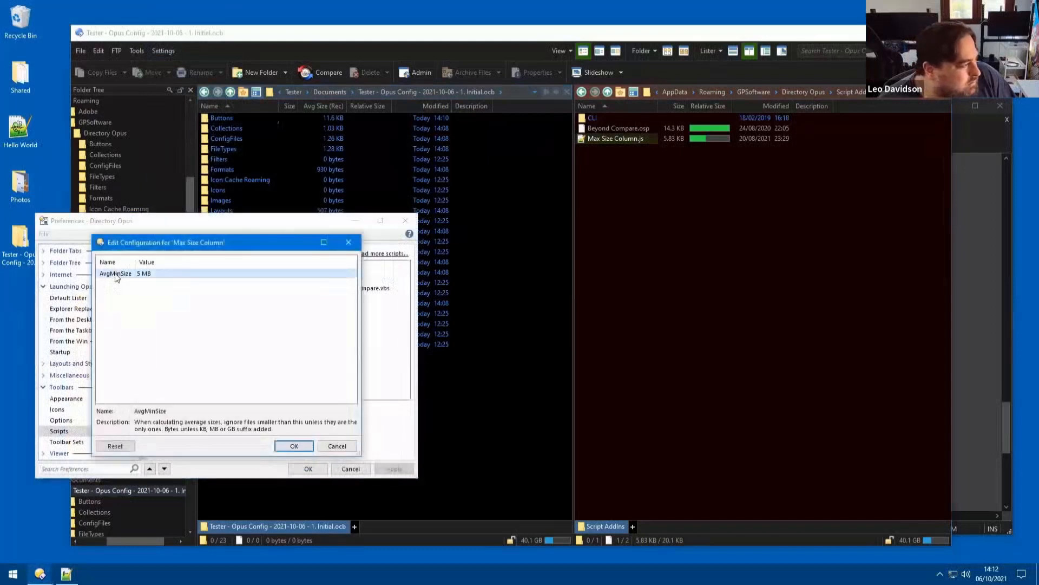
left_click_drag(148, 244, 353, 223)
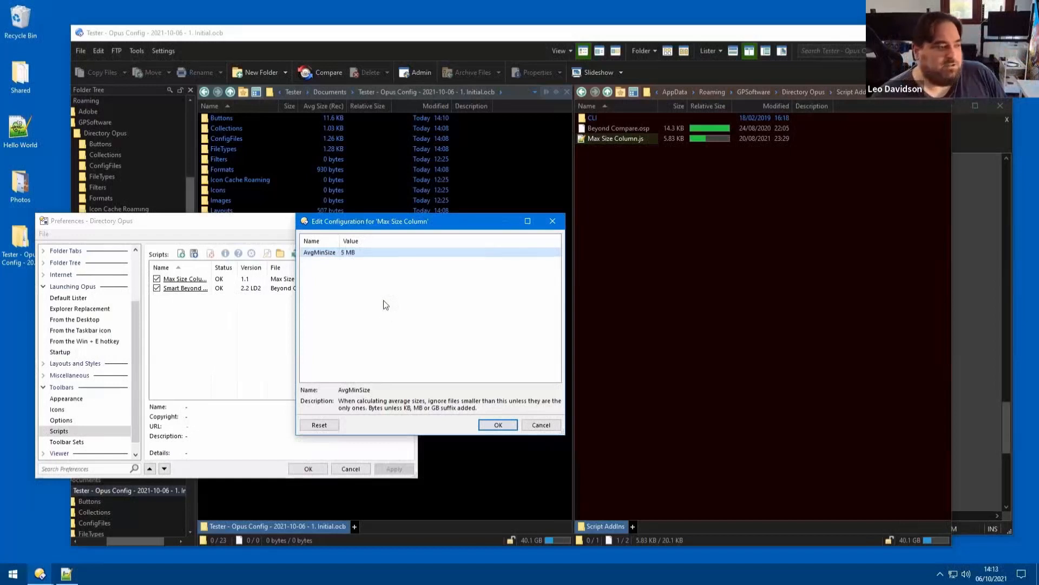
left_click(541, 425)
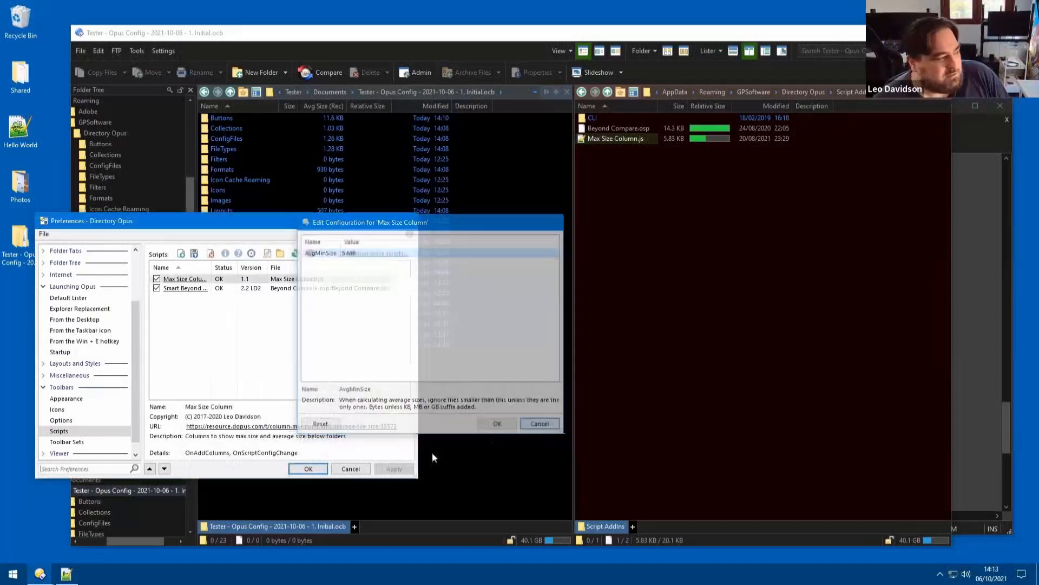
key("Escape")
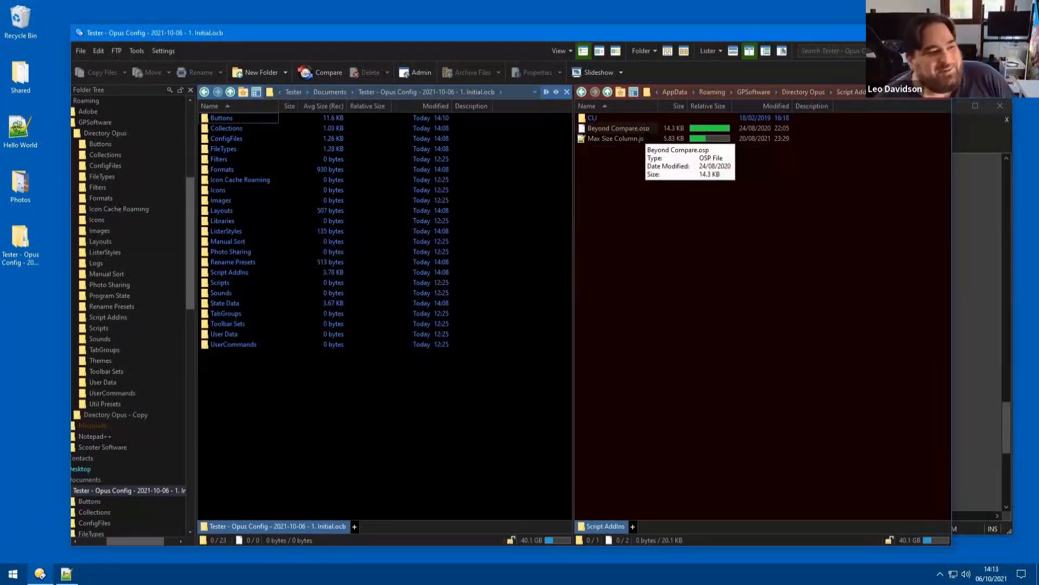
left_click(656, 384)
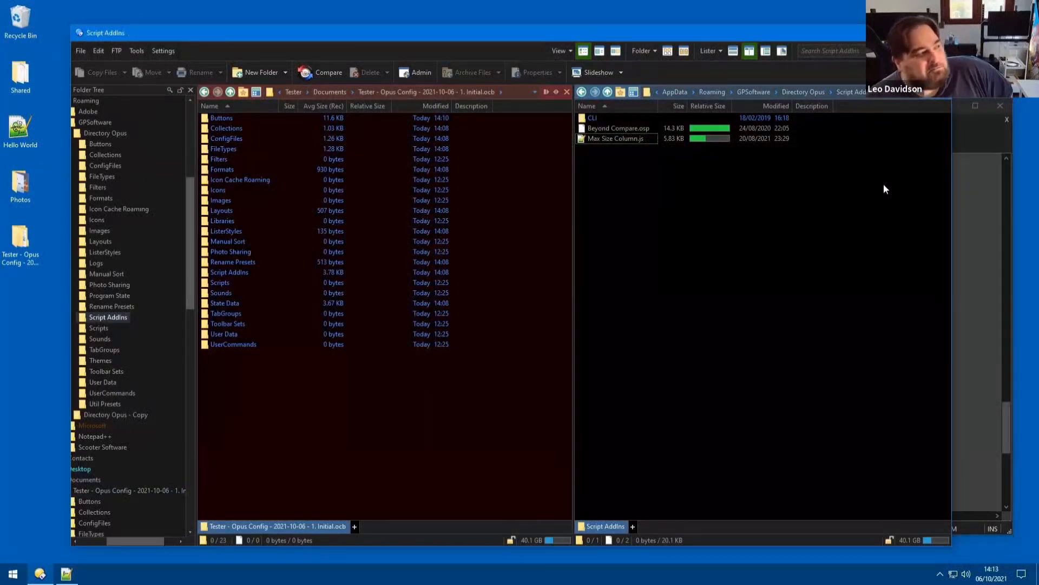
left_click(446, 401)
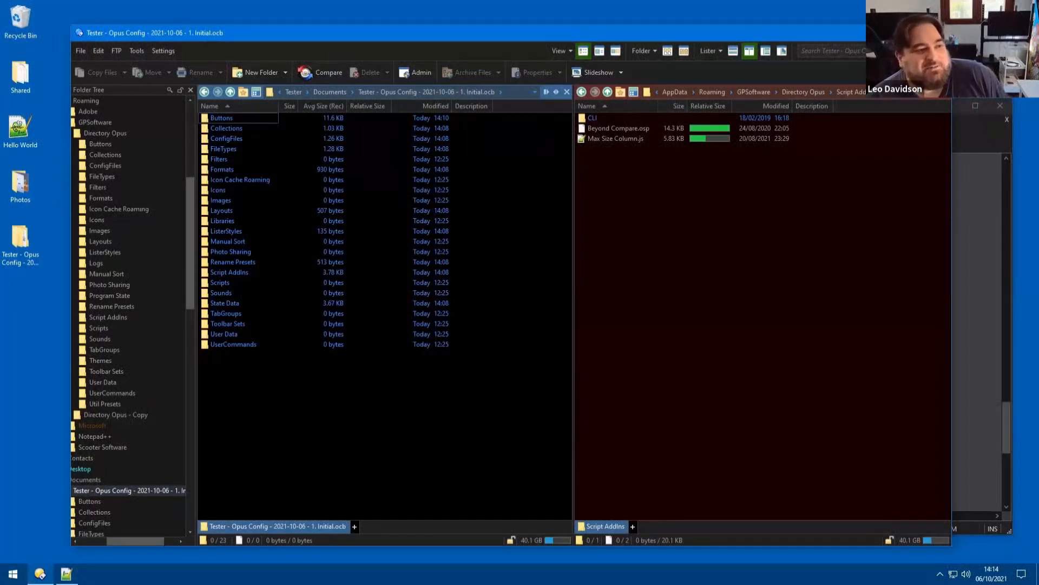
key("Tab")
key("Tab")
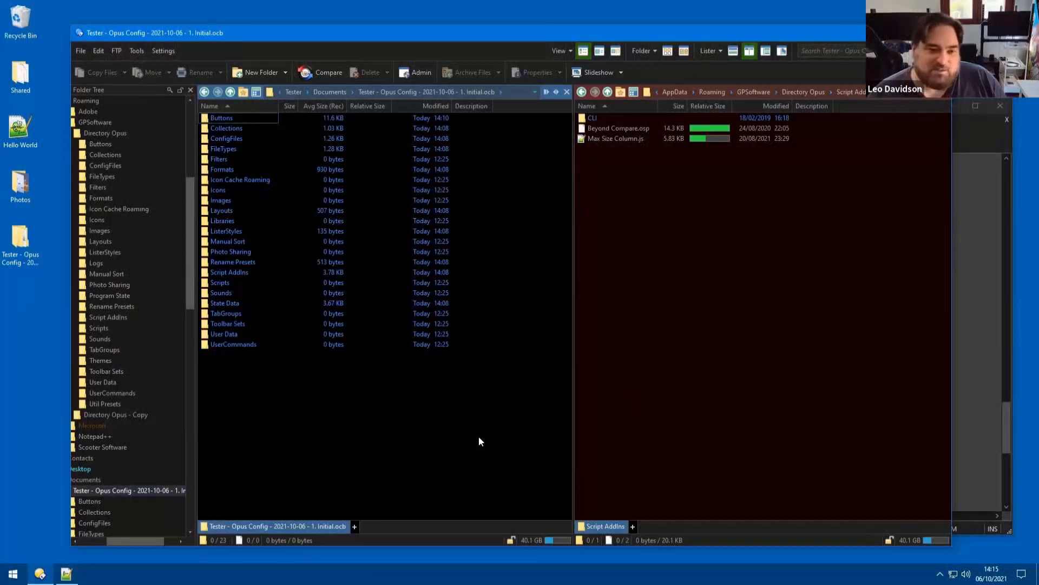
left_click(617, 411)
left_click(423, 402)
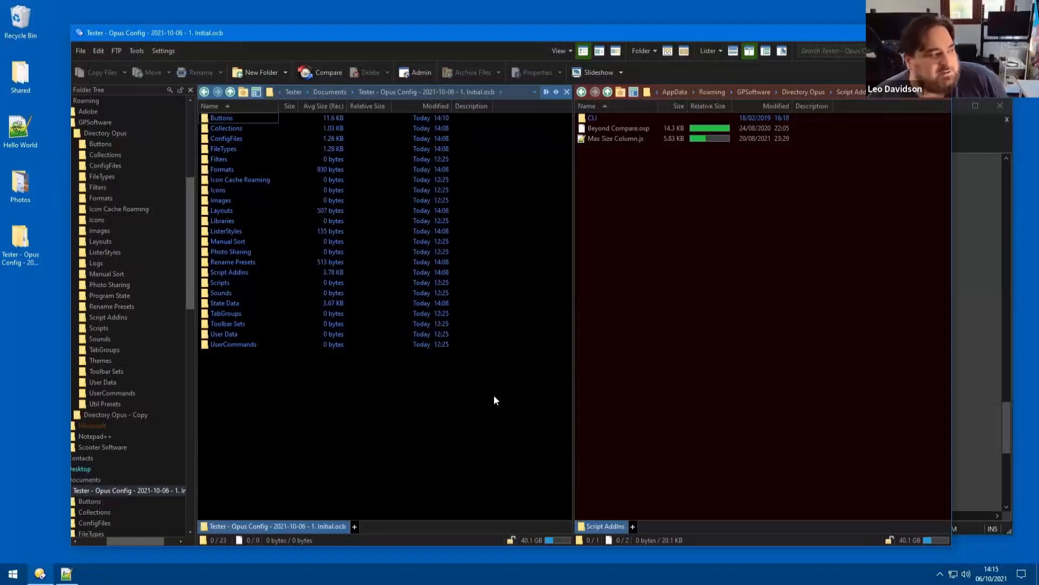
left_click(666, 396)
left_click(513, 430)
left_click(655, 414)
left_click(496, 429)
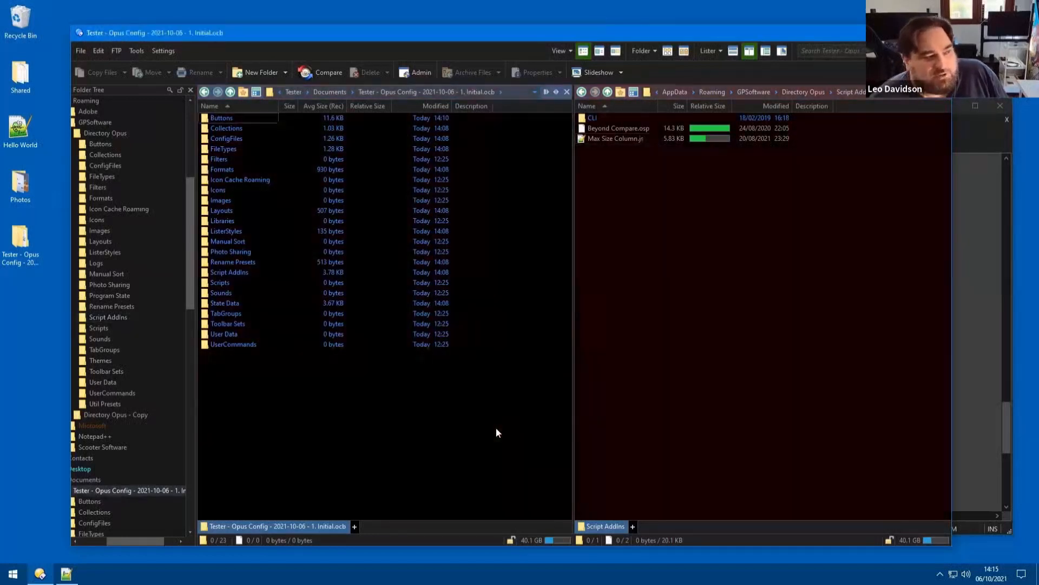
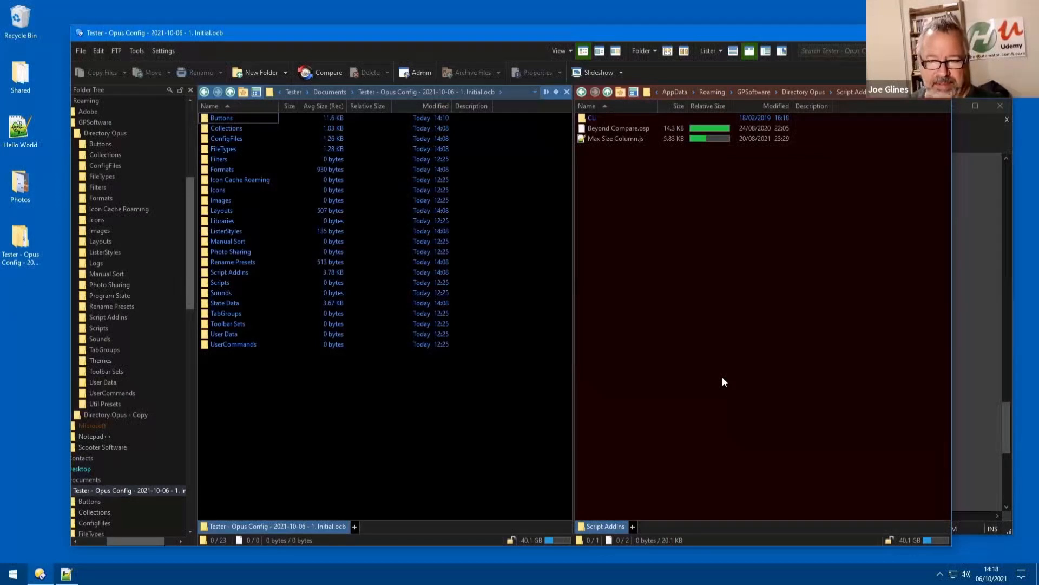
Select the Filters folder, examine the function and COPYNAMES argument of the Copy Full Pathnames command in the Command Editor, and cancel.
left_click(237, 160)
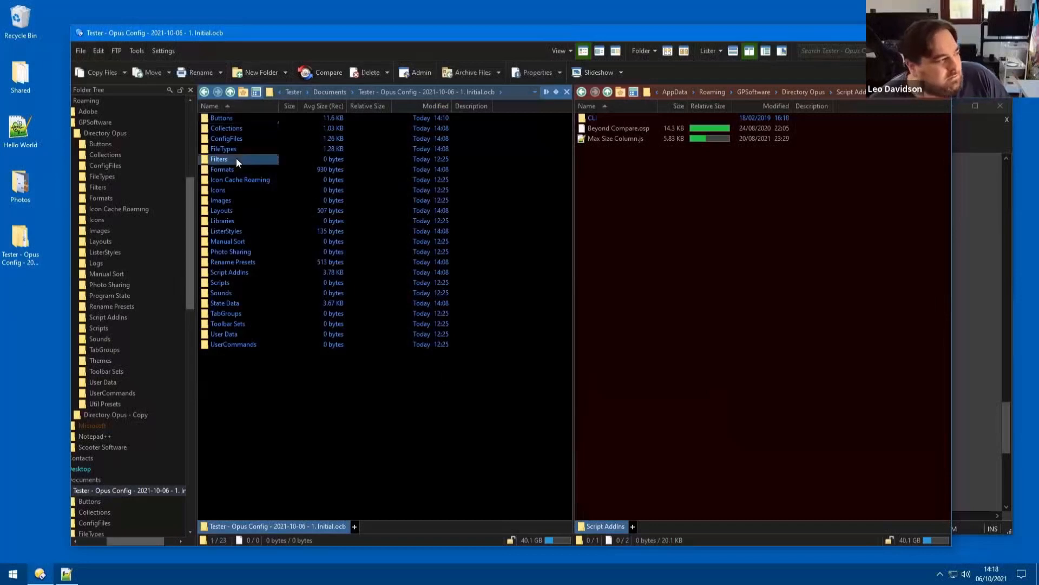
left_click(105, 53)
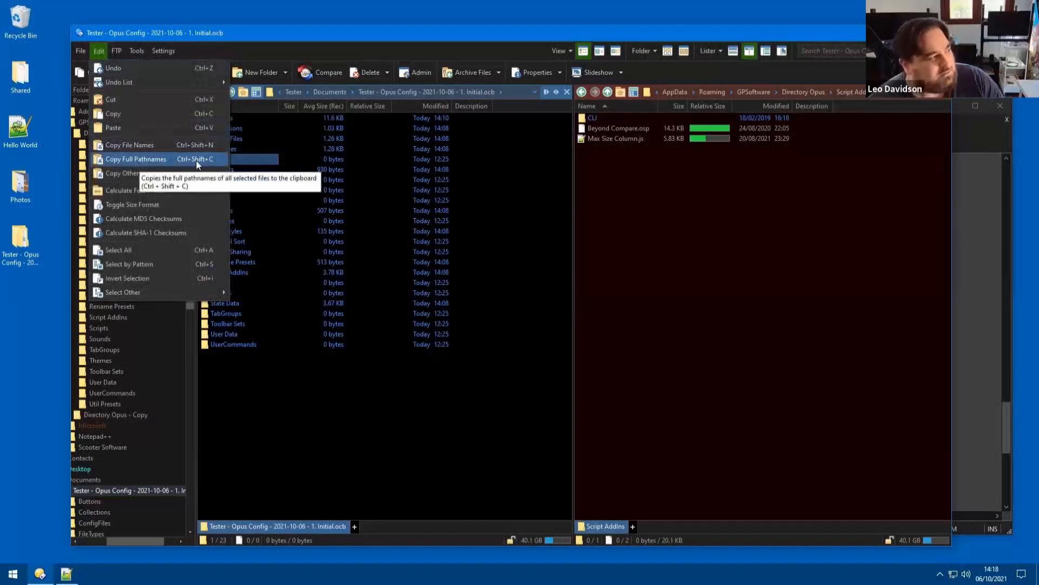
left_click(196, 160, "ctrl+alt")
left_click(536, 314)
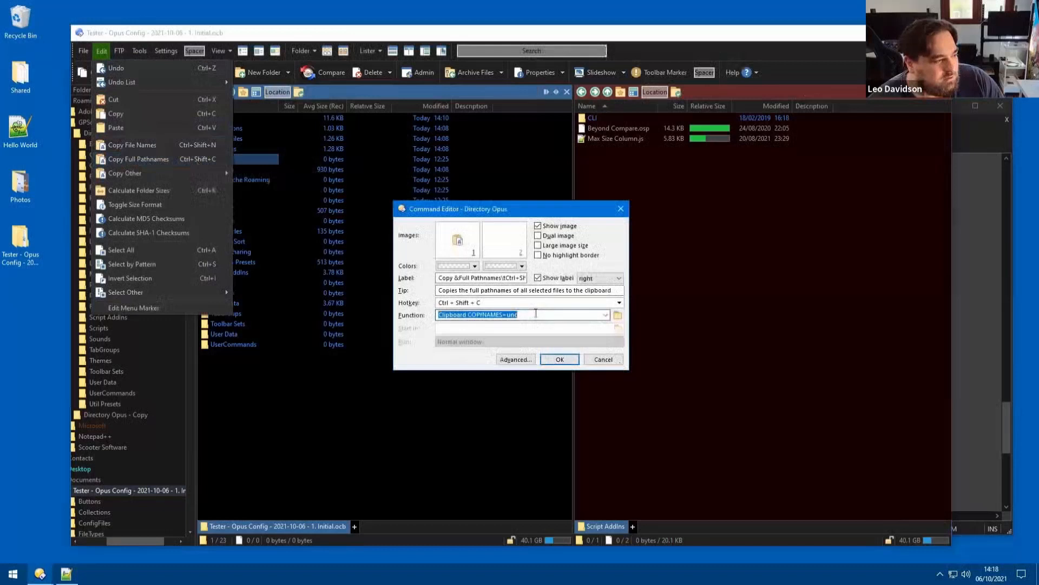
left_click(502, 314)
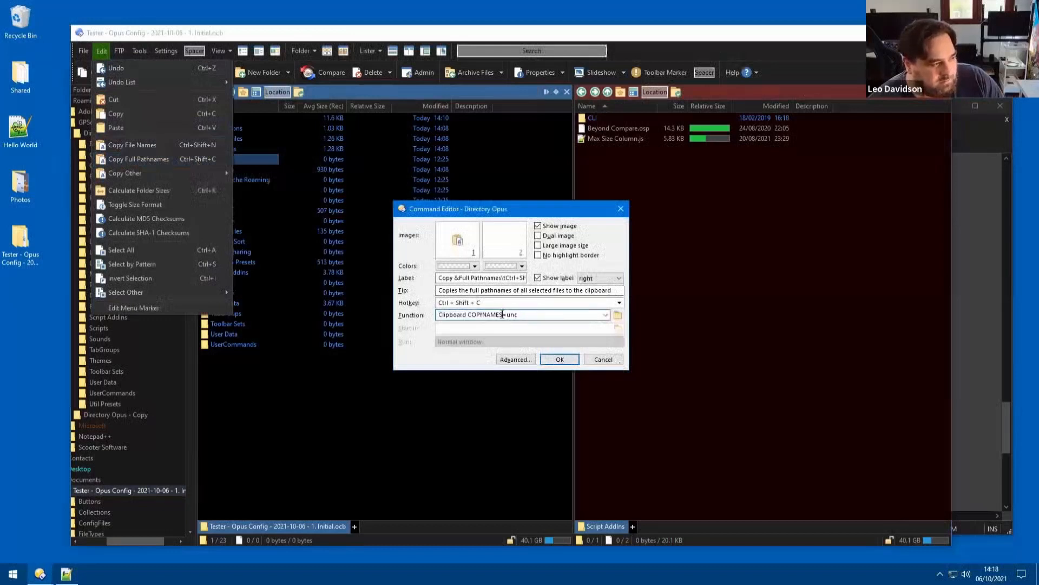
left_click_drag(503, 314, 438, 315)
key("shift+End")
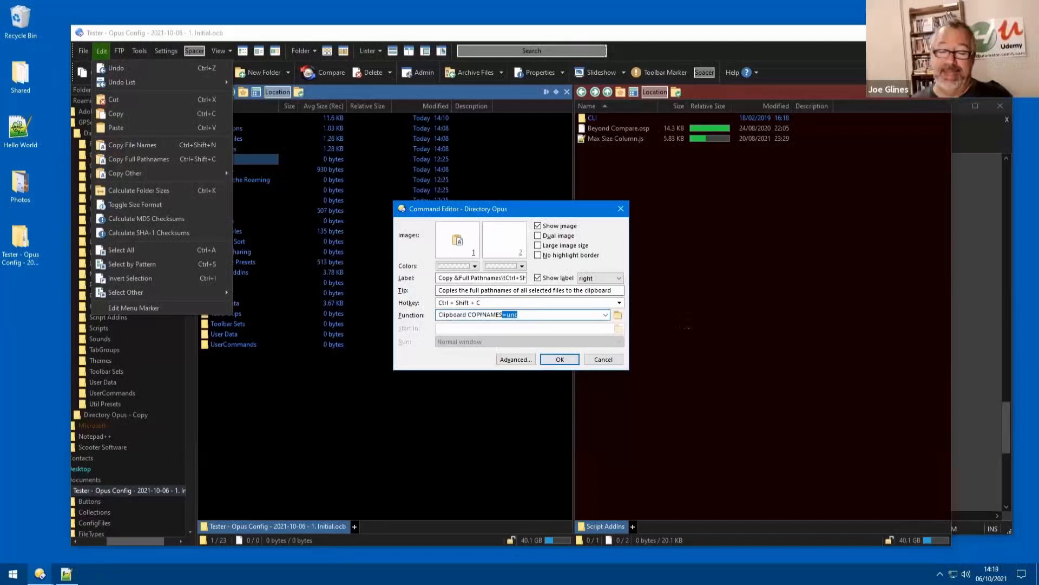
left_click(546, 314)
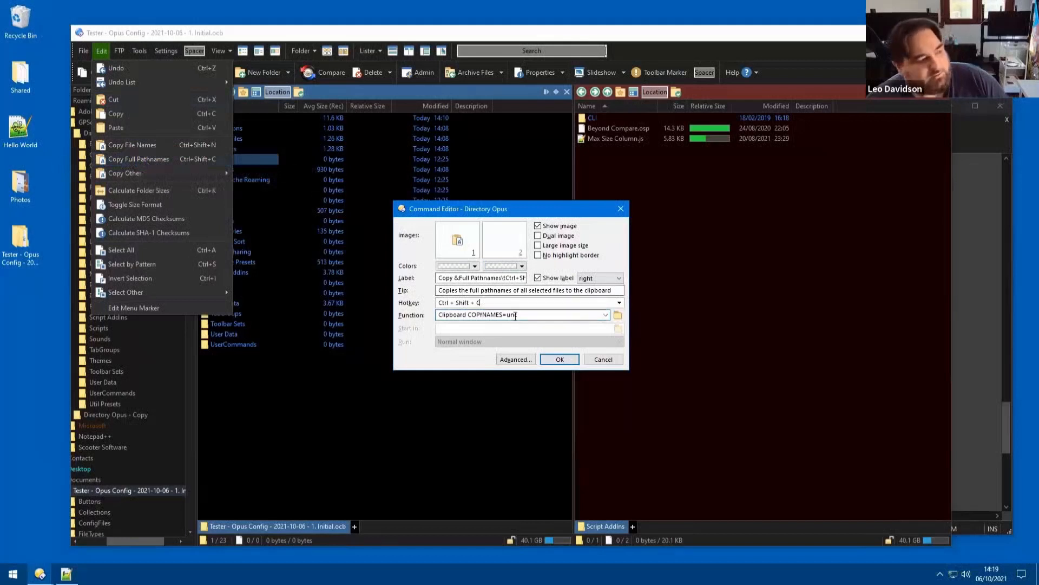
left_click(612, 359)
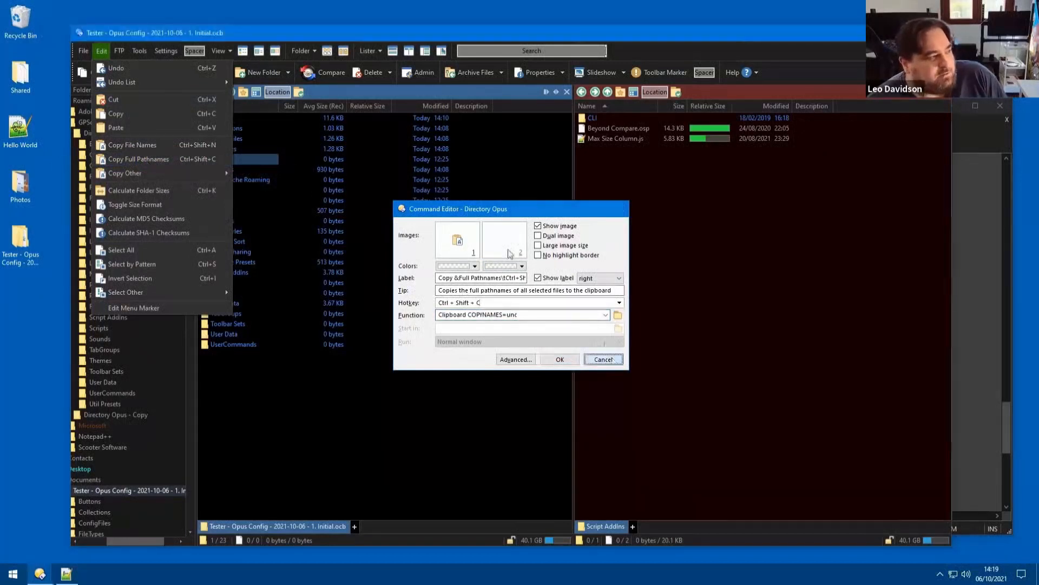
Change the Inline Rename hotkey from F2 to Ctrl + K in the toolbar customization's key list, accepting the duplicate assignment.
left_click(165, 50)
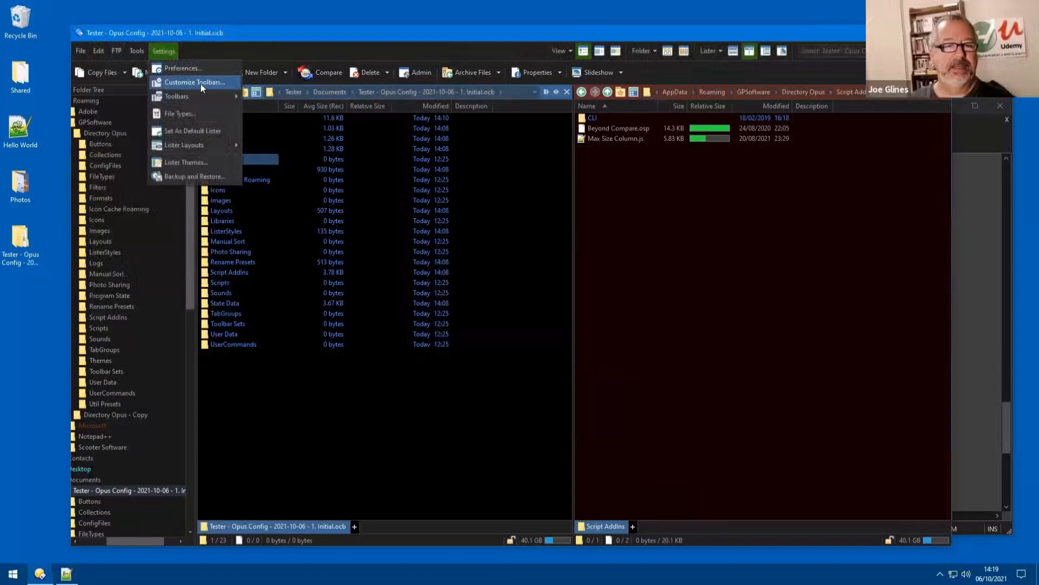
left_click(195, 81)
left_click(356, 198)
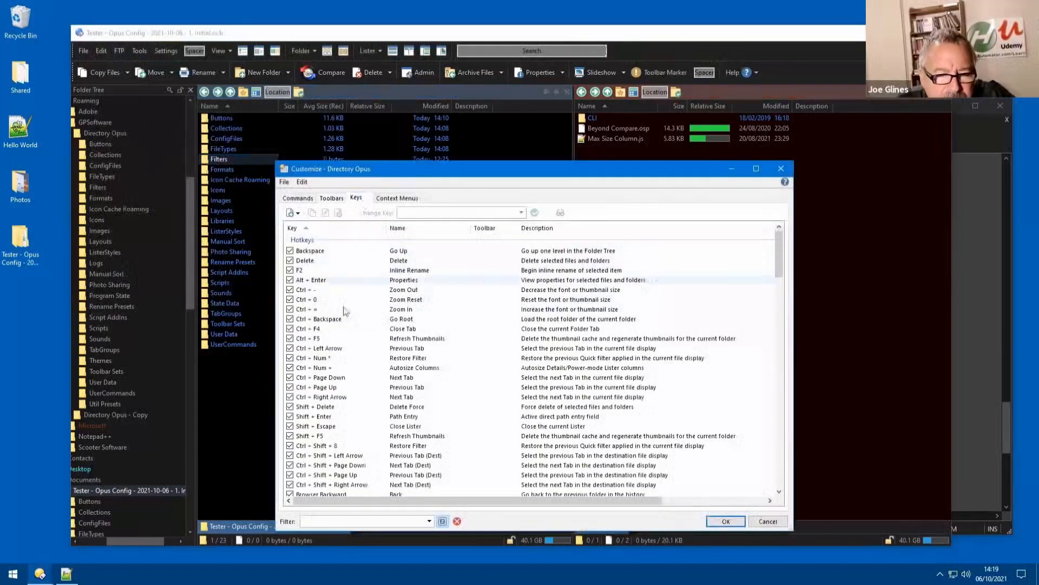
left_click(319, 268)
double_click(319, 266)
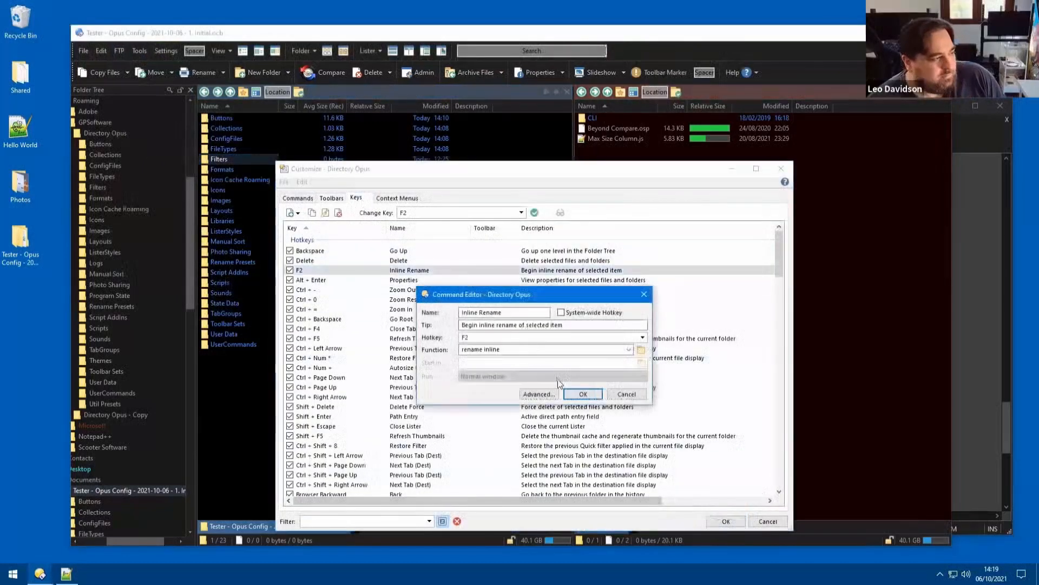
left_click(527, 338)
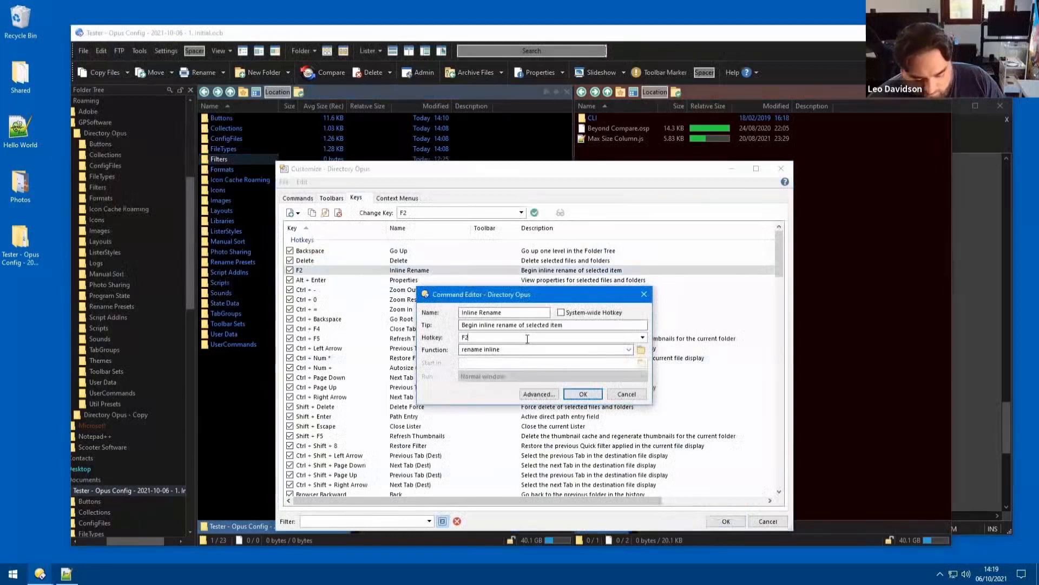
key("ctrl+k")
left_click(583, 394)
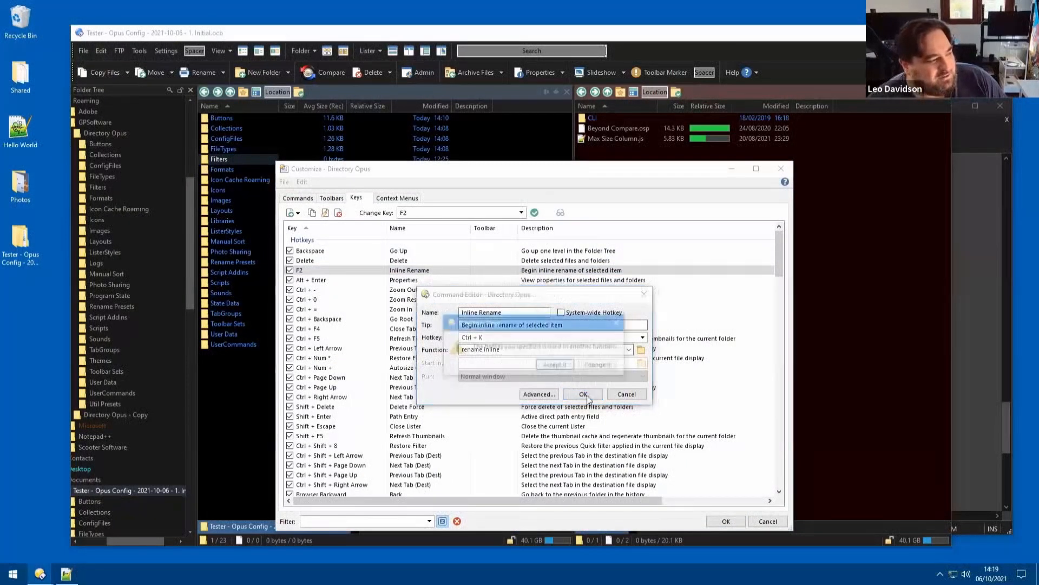
left_click(556, 366)
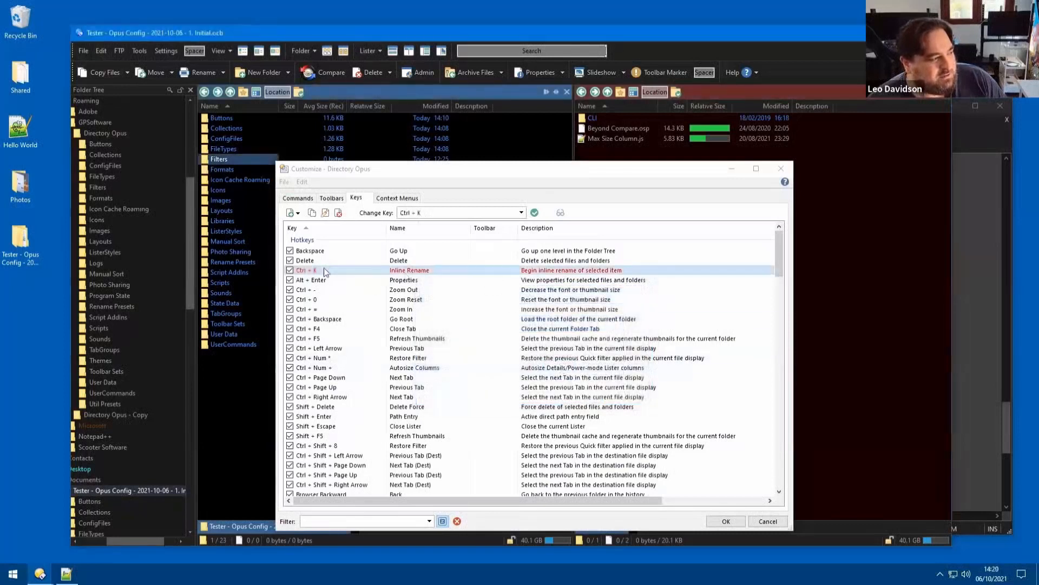
Look through the hotkey list for the other command using Ctrl + K, and return to the Inline Rename entry.
scroll(478, 352, "down", 5)
scroll(479, 355, "down", 5)
scroll(536, 312, "up", 10)
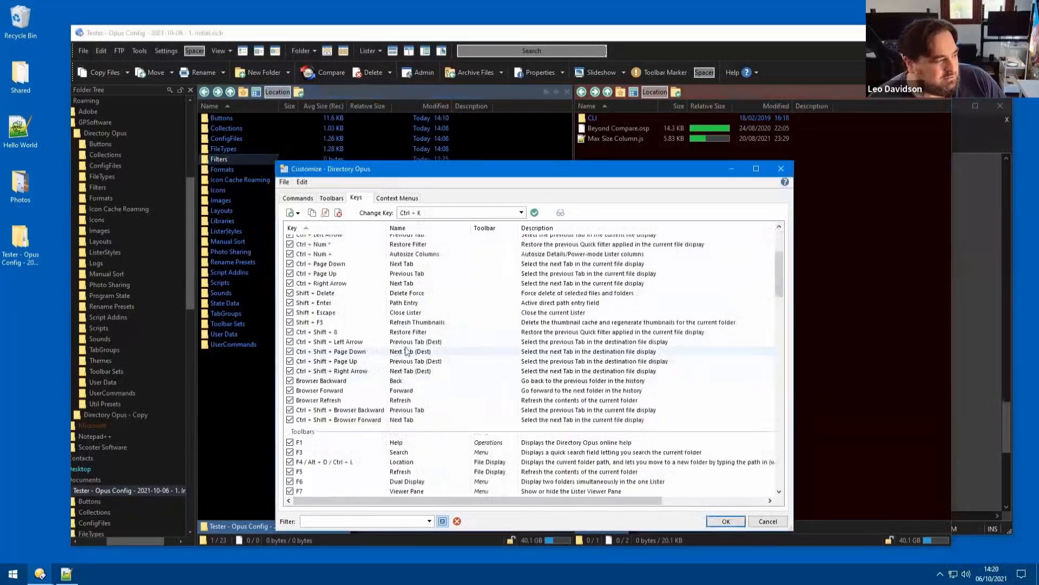
scroll(536, 313, "down", 15)
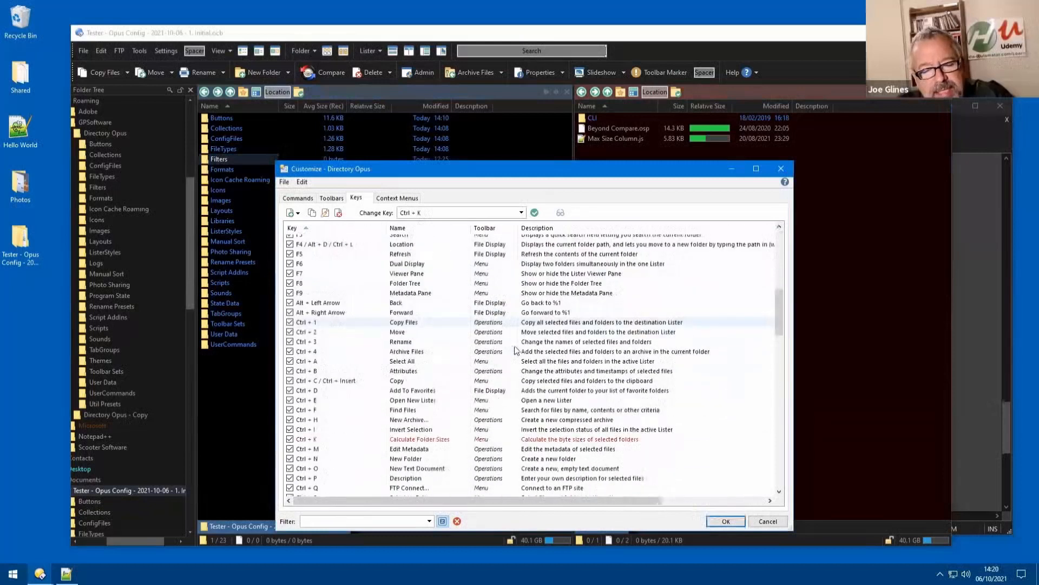
left_click(337, 359)
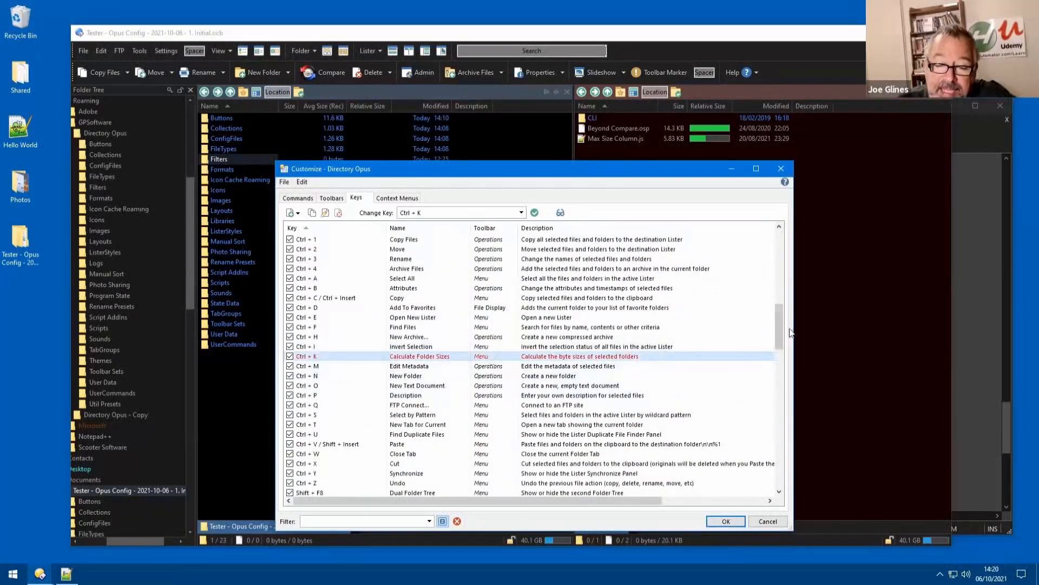
left_click_drag(779, 328, 796, 248)
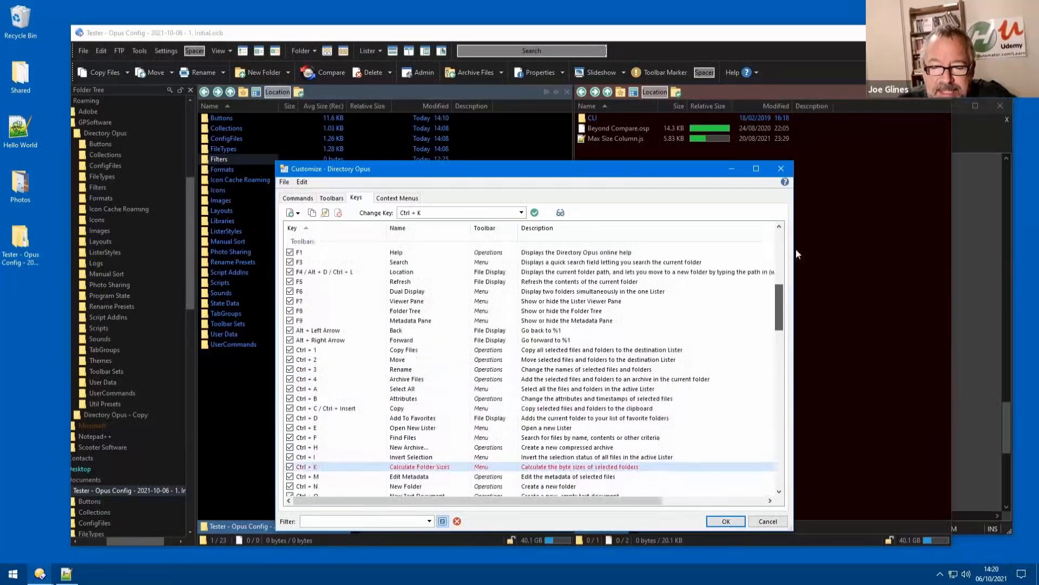
left_click(331, 270)
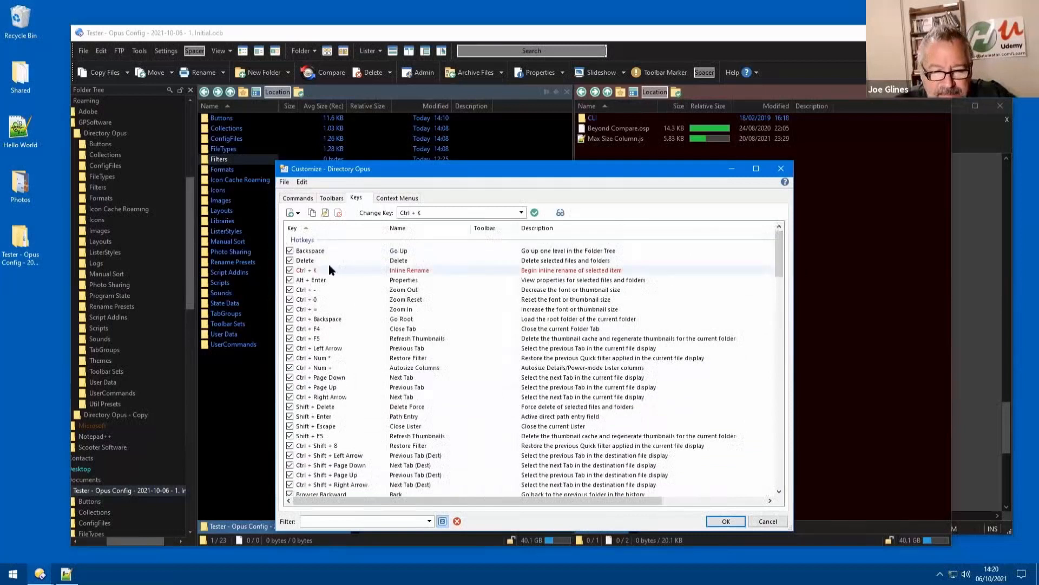
left_click(329, 269)
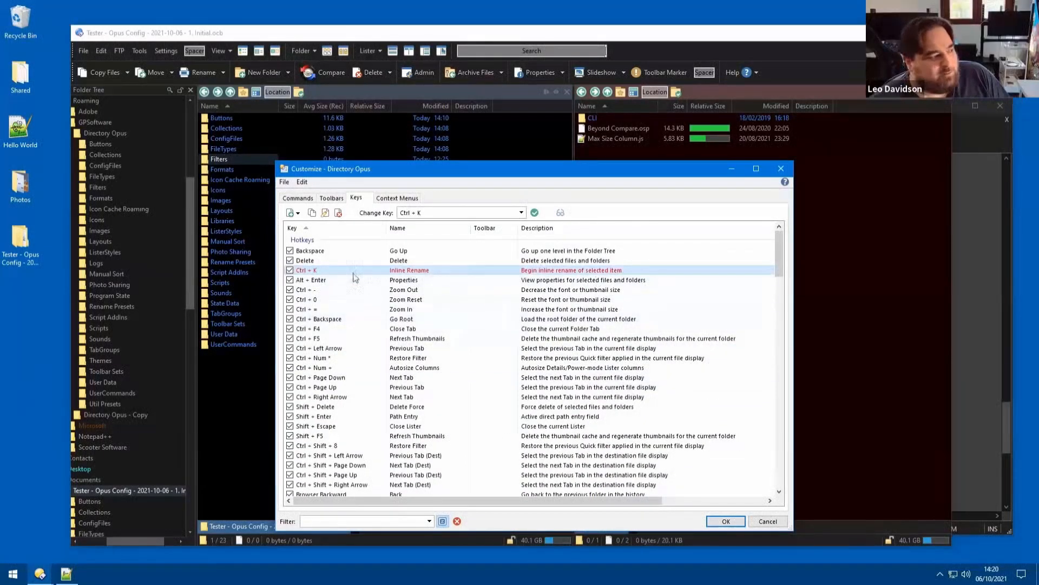
Resolve the duplicate Ctrl + K assignment by disabling the Calculate Folder Sizes hotkey and keeping the Inline Rename hotkey enabled.
left_click(290, 270)
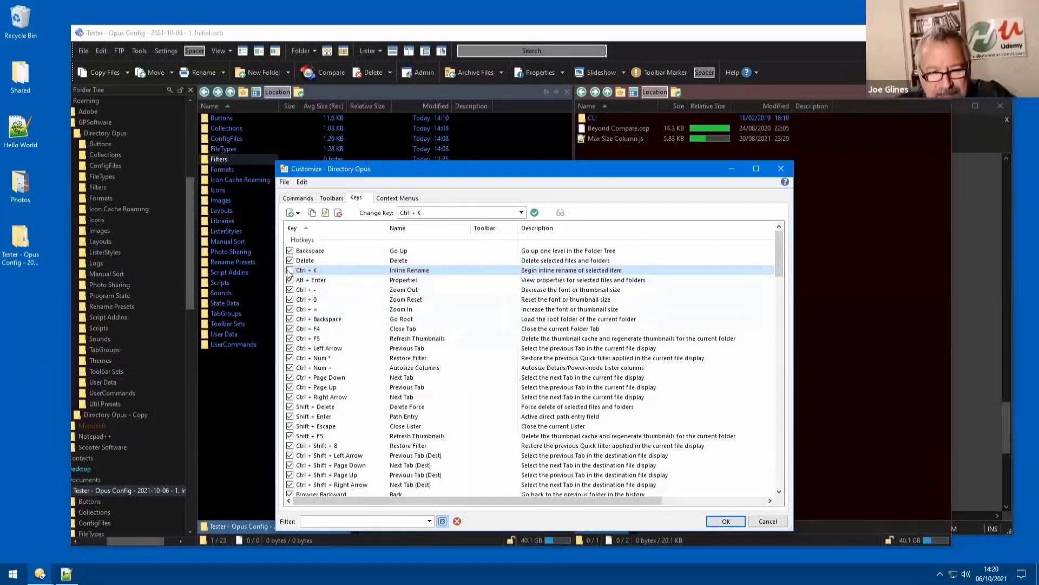
scroll(408, 357, "down", 10)
scroll(327, 350, "down", 4)
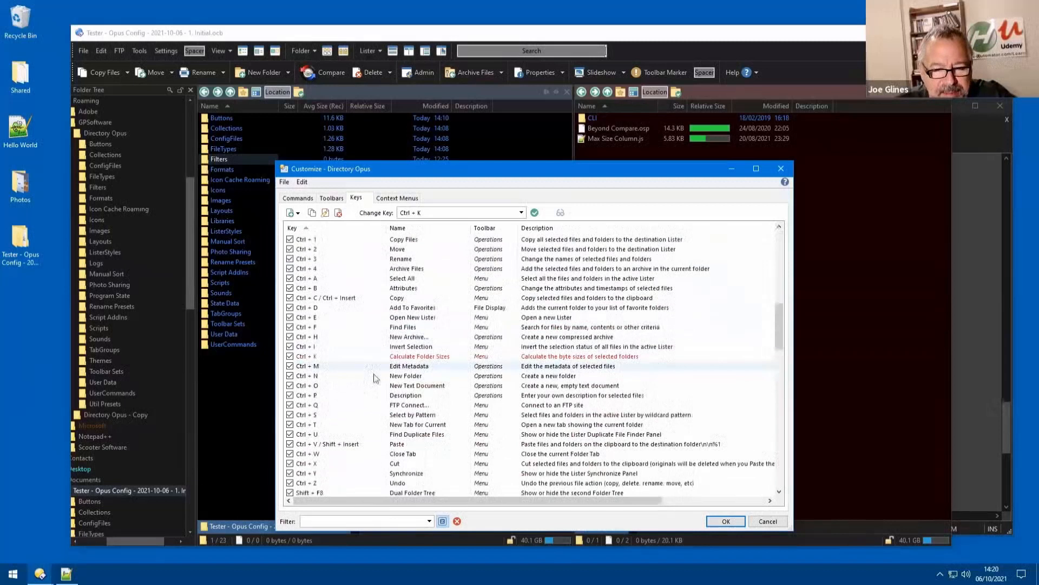
left_click(291, 357)
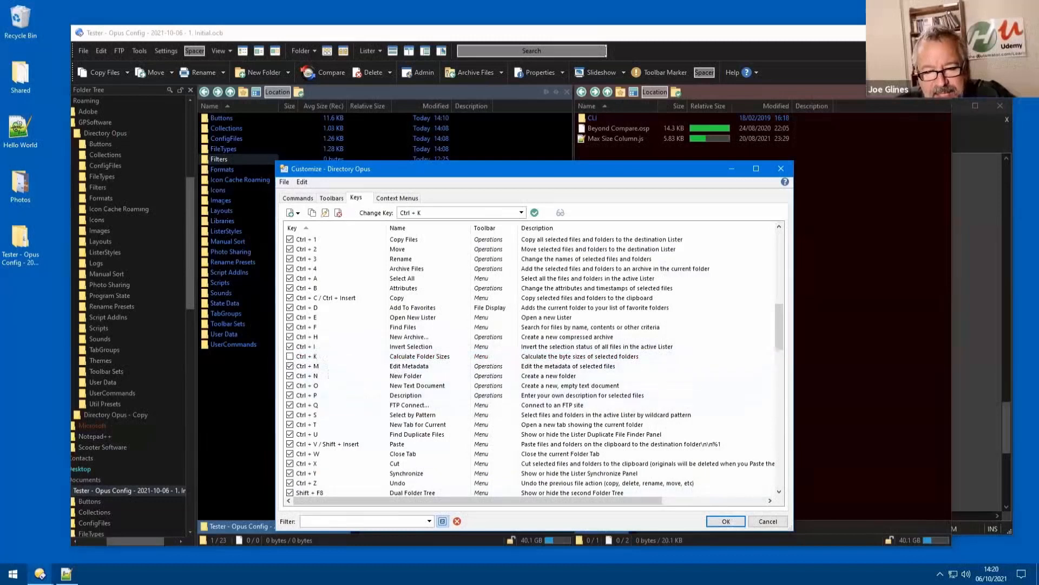
Remove the hotkey from the Copy Full Pathnames command, delete the shortcut text from its label, and exit toolbar customization without saving.
left_click(100, 51)
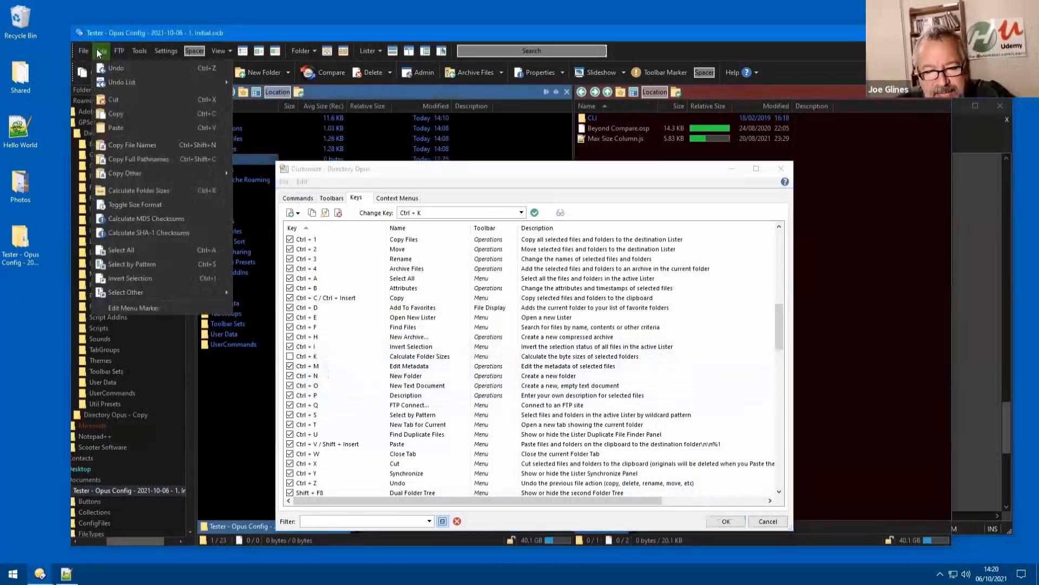
double_click(169, 161)
left_click(618, 303)
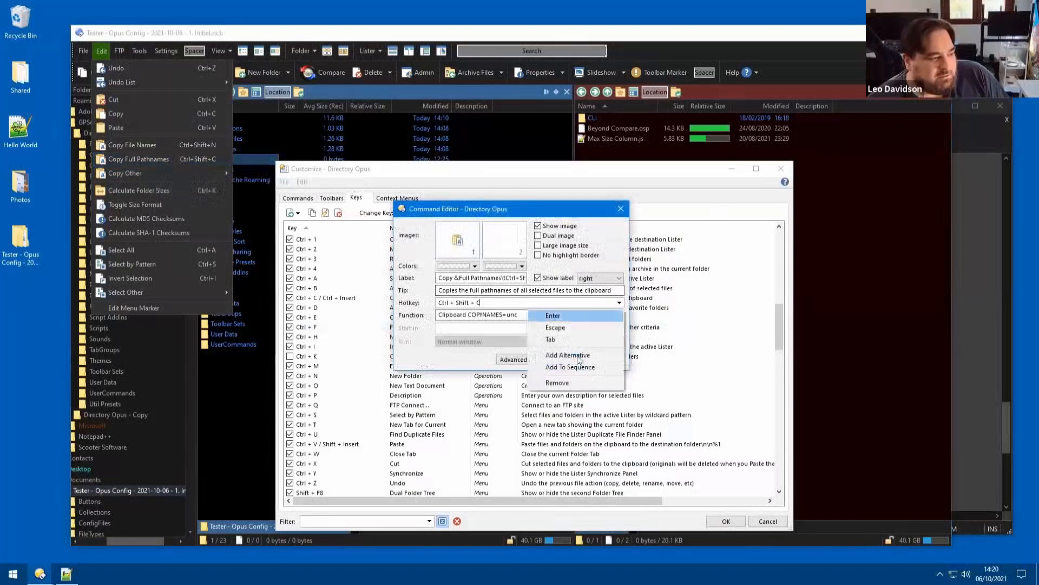
left_click(578, 385)
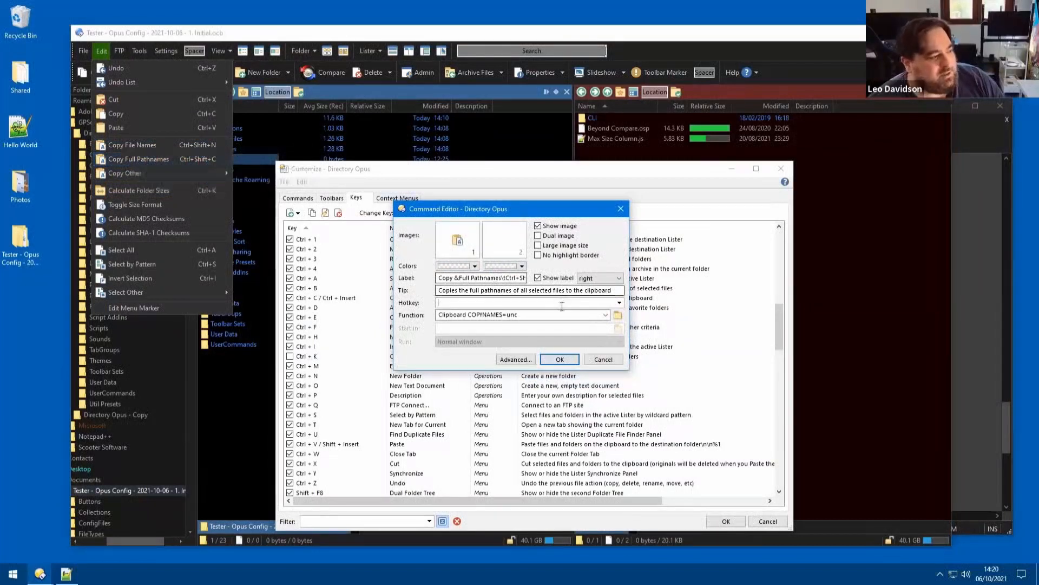
left_click(501, 277)
key("shift+End")
key("Delete")
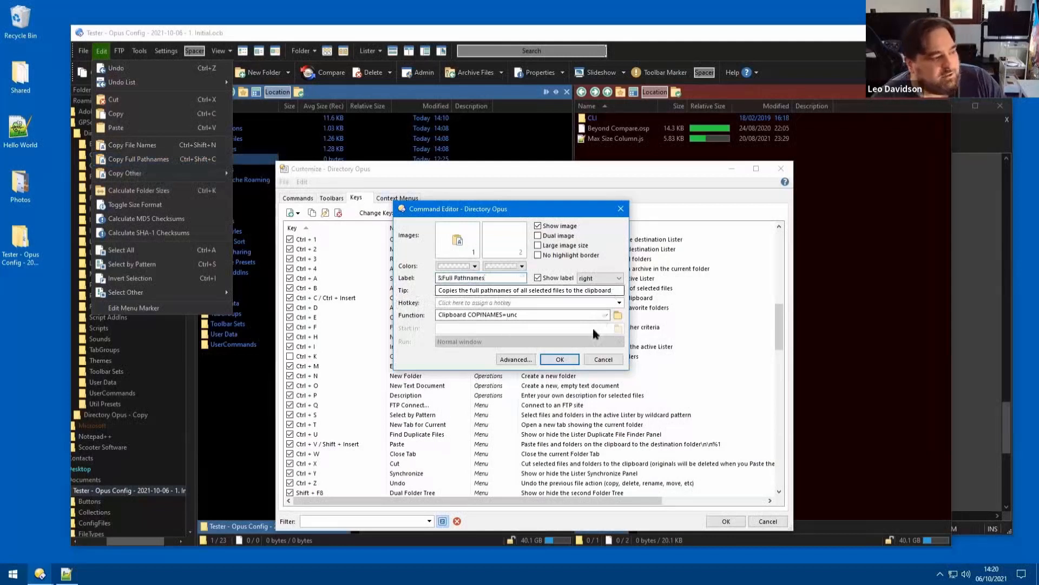
left_click(560, 359)
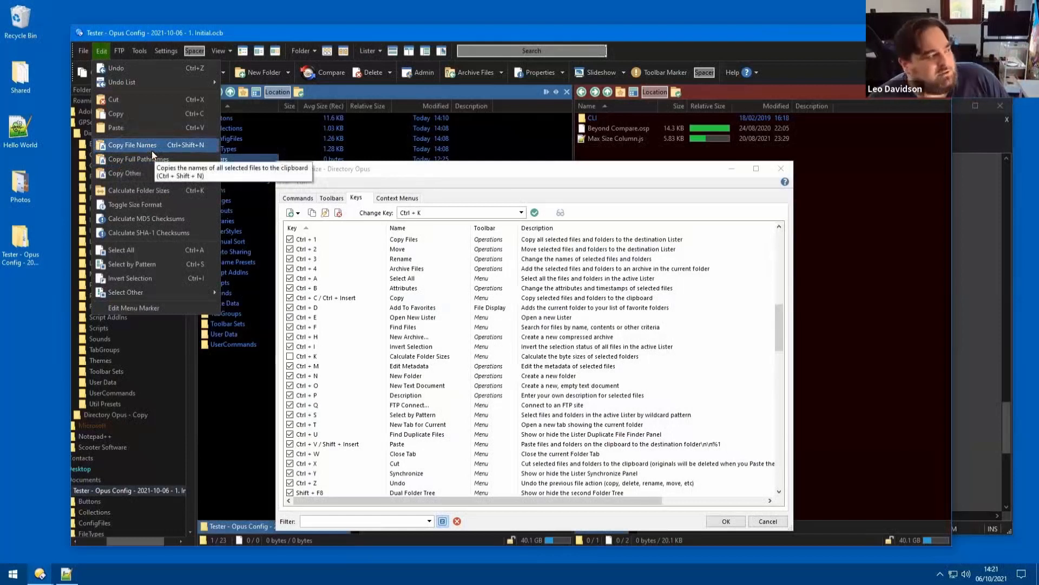
left_click(589, 315)
key("Escape")
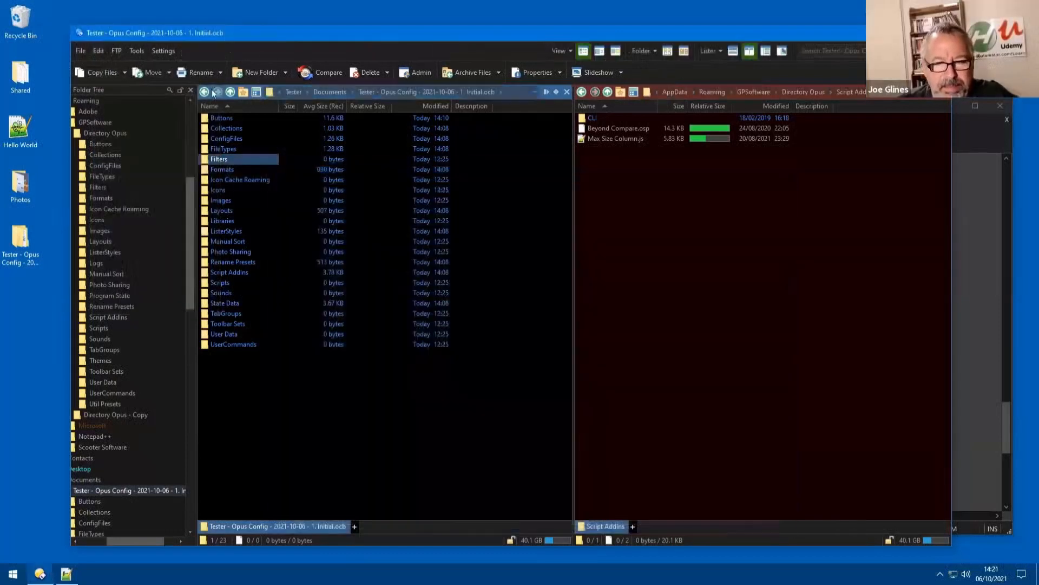
Go to the Photos folder on the Desktop, open 00786_sunrays_1920x1200.jpg in the image viewer, and restore the viewer from full size.
left_click(257, 91)
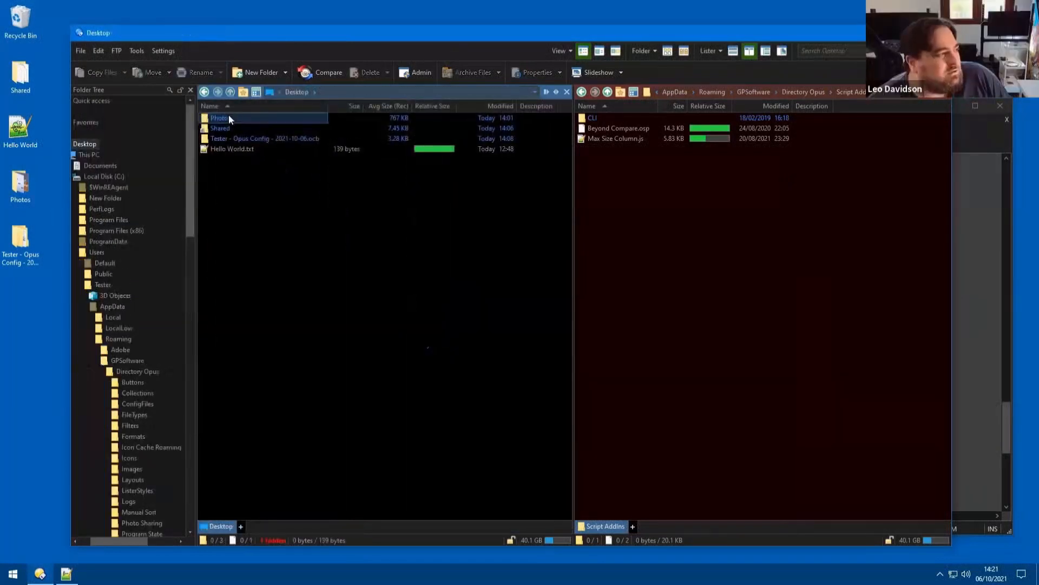
double_click(230, 116)
double_click(249, 118)
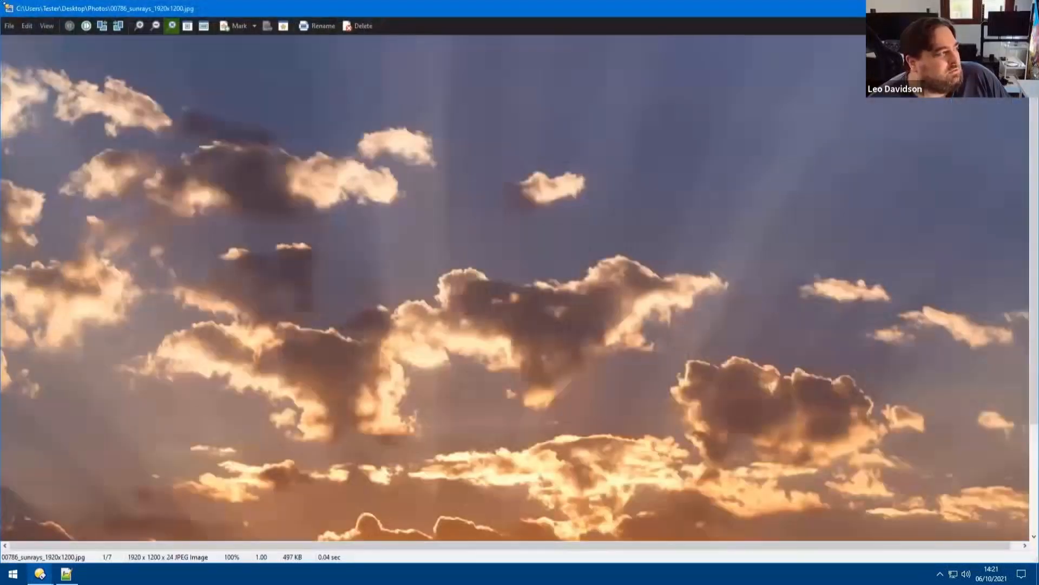
double_click(52, 7)
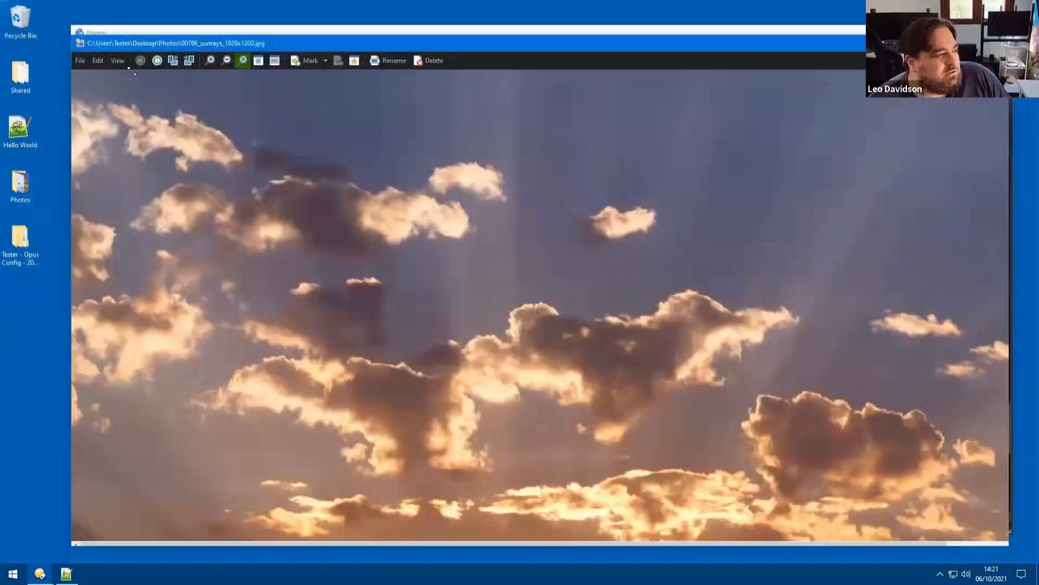
Look at the image viewer toolbar's customize and factory reset options and at the viewer's View commands and their hotkeys.
right_click(856, 278)
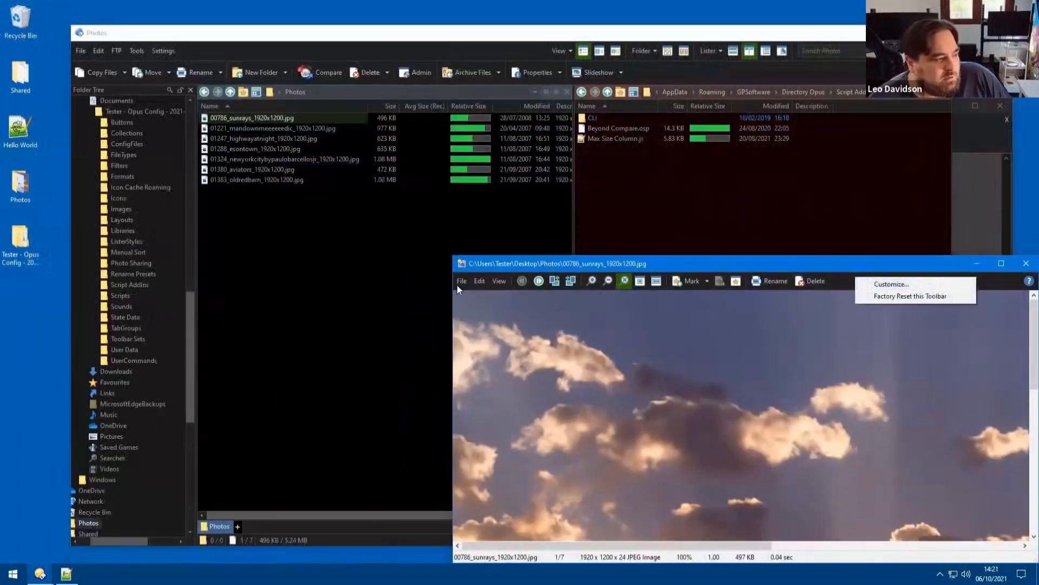
left_click(498, 281)
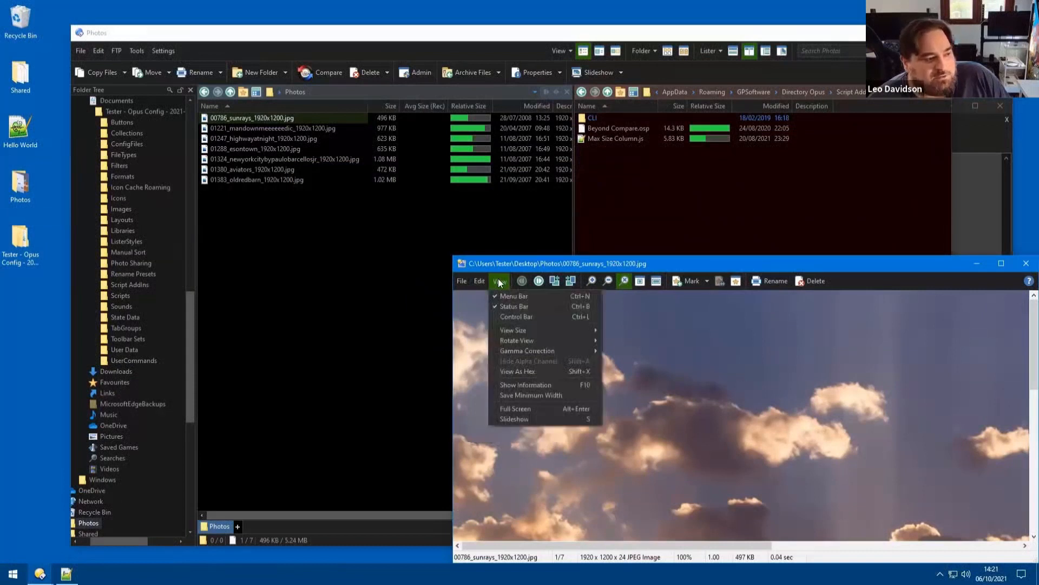
left_click(498, 278)
Zoom the image out to 25%, examine the viewer's Zoom In button in the Command Editor, and cancel.
left_click_drag(494, 266, 393, 162)
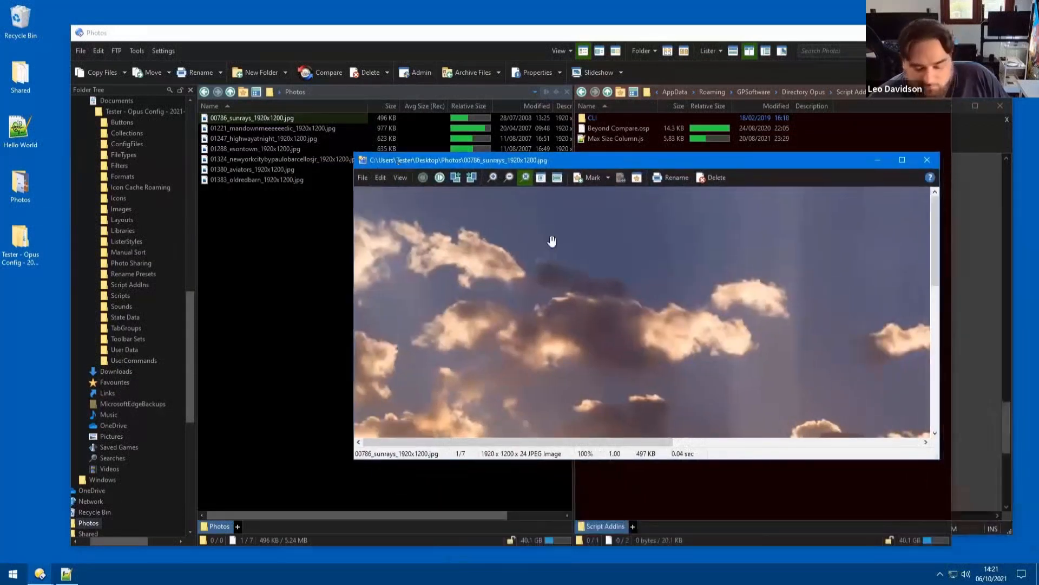
scroll(552, 241, "up", 1)
scroll(552, 241, "down", 4)
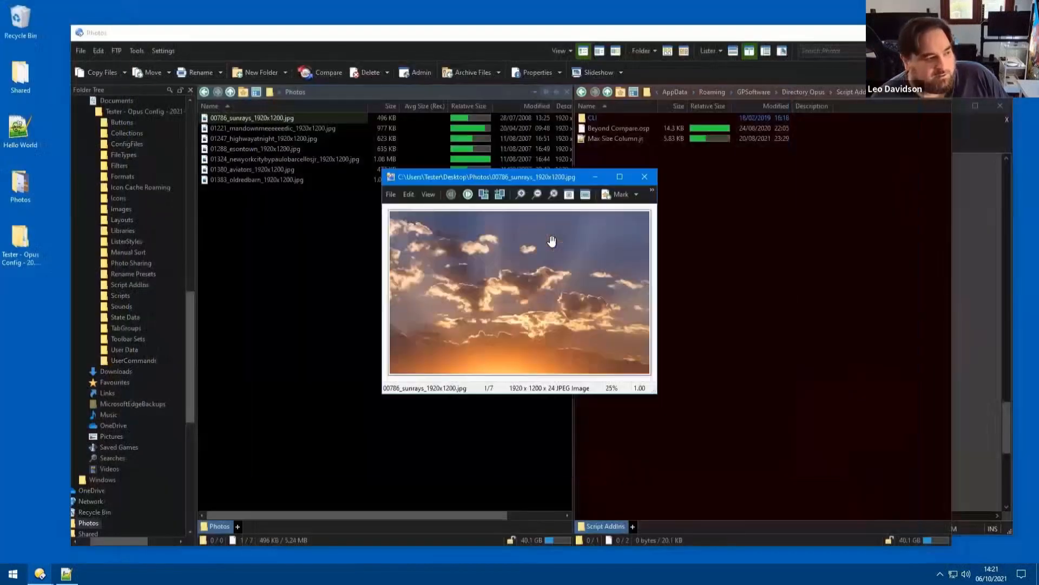
left_click(526, 194, "alt")
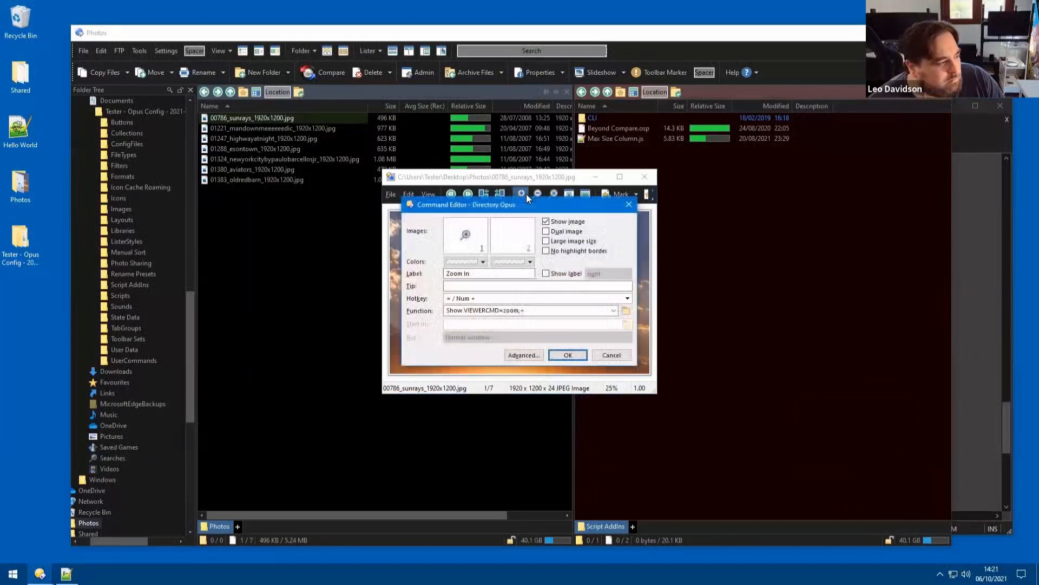
left_click(625, 354)
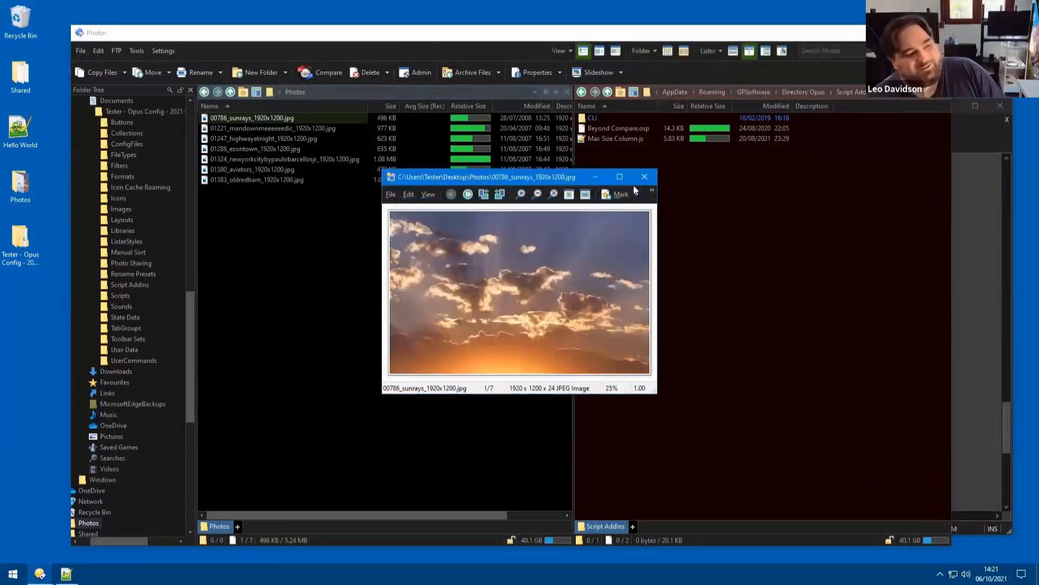
Enlarge the image viewer window to reveal its whole toolbar, close it, and return to the Photos file display.
left_click_drag(656, 391, 849, 437)
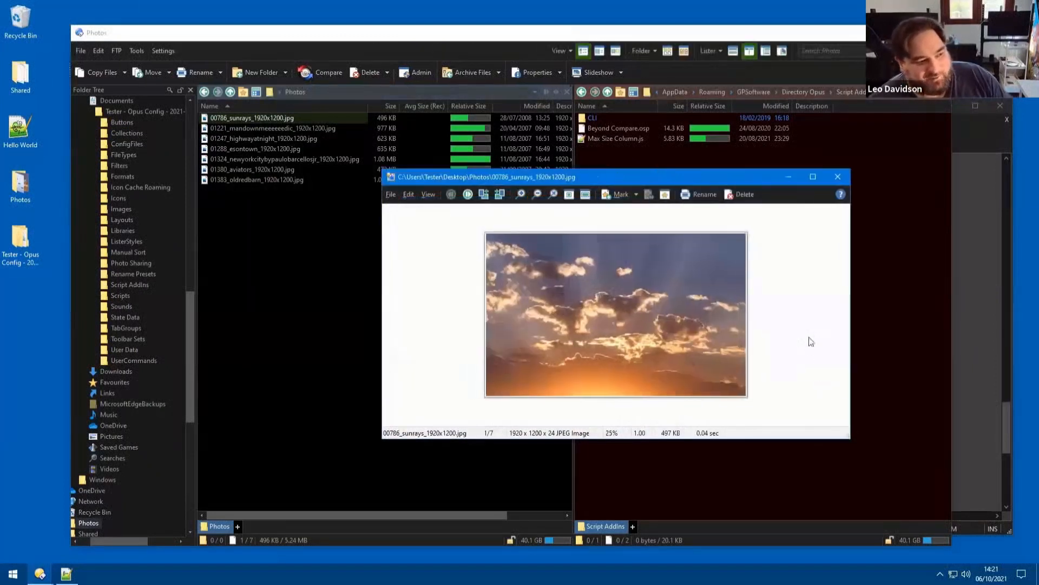
left_click(838, 176)
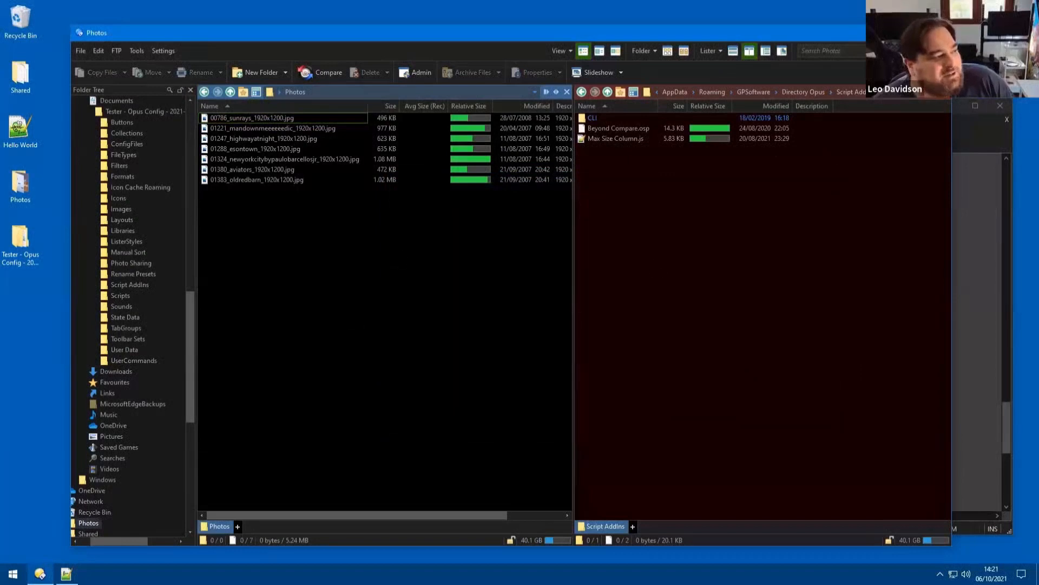
left_click(677, 292)
left_click(466, 295)
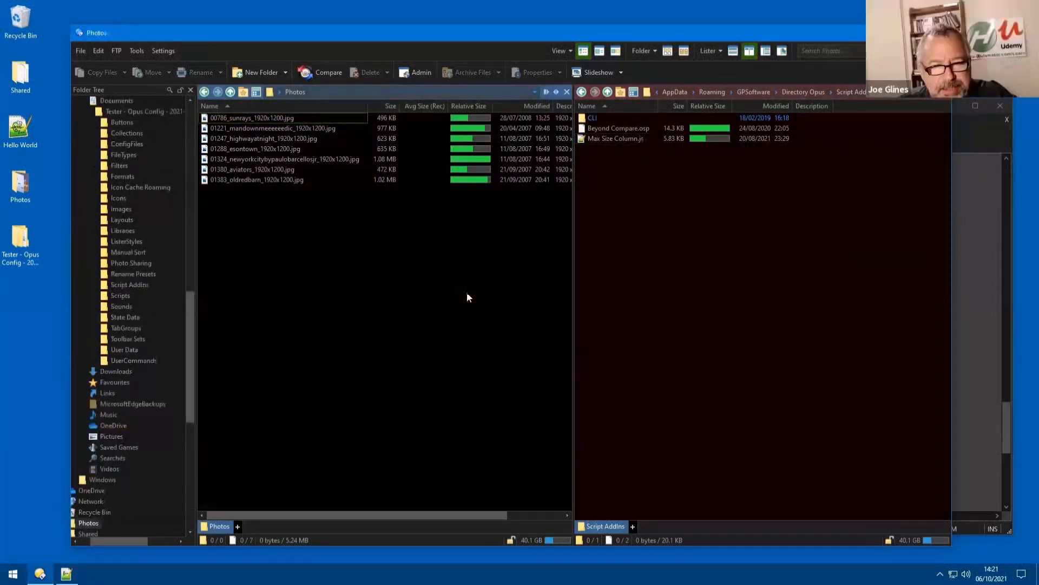